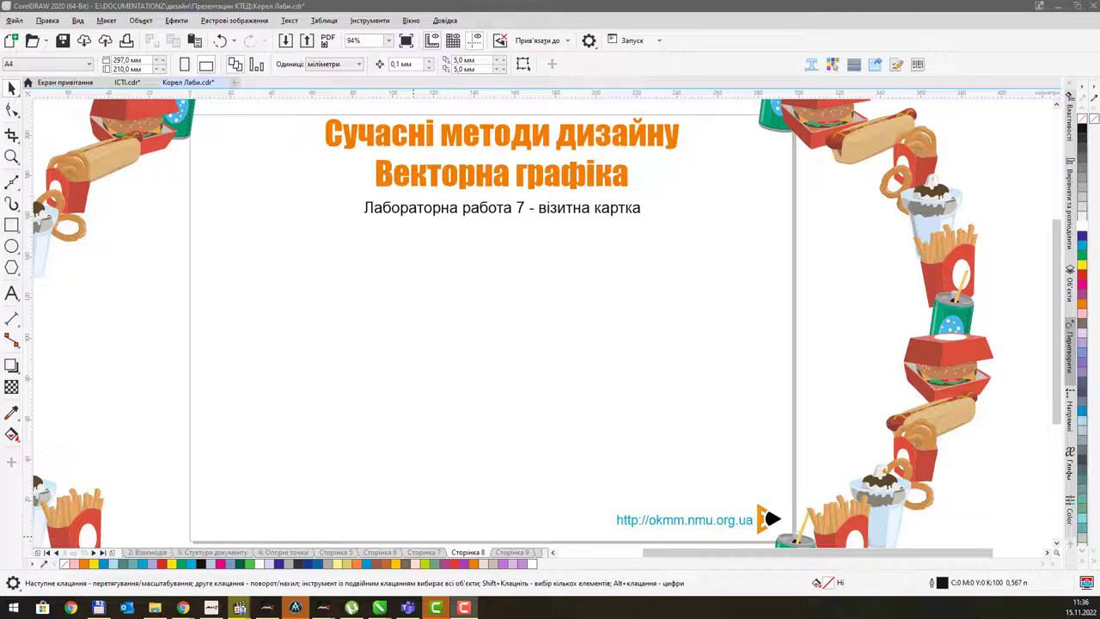
Bring up File Explorer with the 'приклади визитівок' folder over the CorelDRAW window
key(alt+Tab)
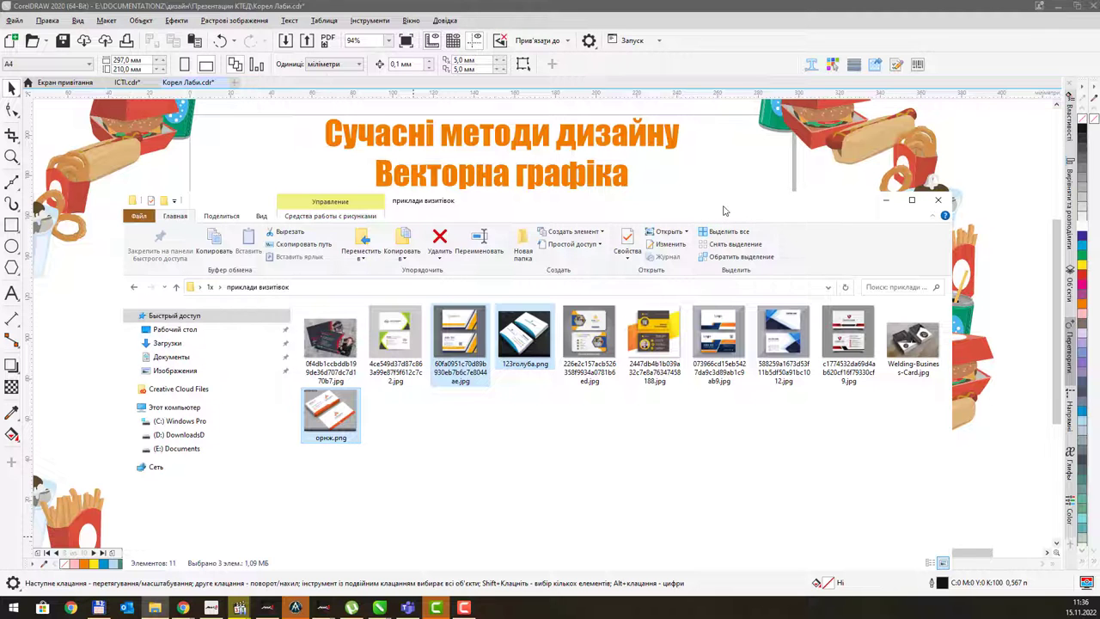
Paste the three selected sample business-card images into the drawing
drag(723, 208, 967, 196)
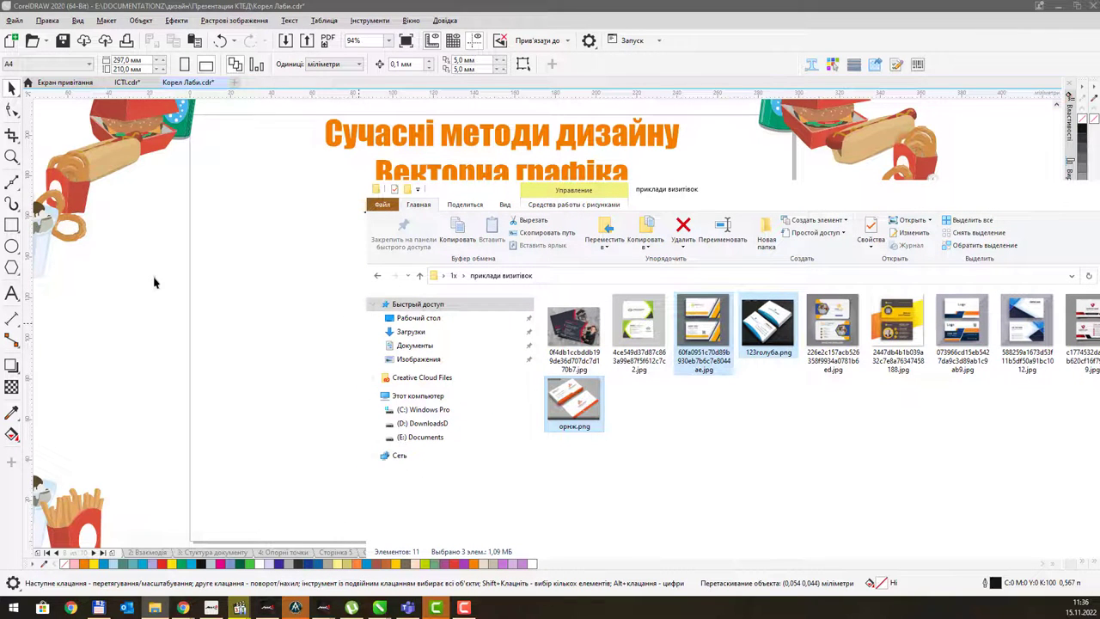
key(ctrl+v)
scroll(154, 281, down, 5)
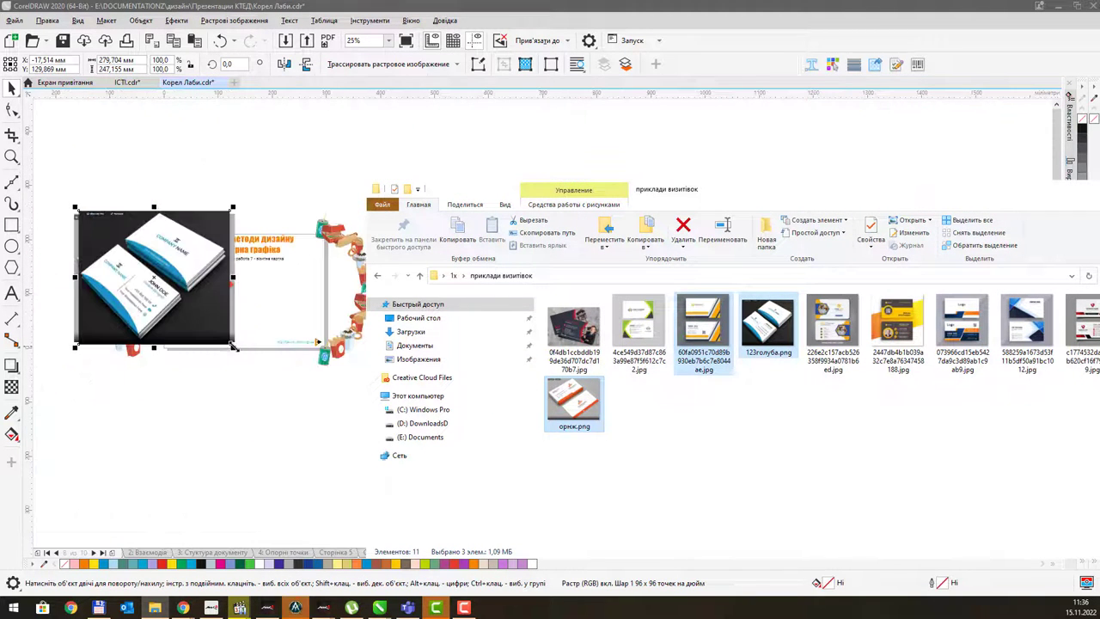
Scale the blue, yellow and large card images down to small thumbnails beside the page
mouse_move(232, 343)
mouse_down()
mouse_move(158, 304)
mouse_move(111, 240)
mouse_move(240, 334)
mouse_up()
drag(285, 371, 172, 328)
click(258, 369)
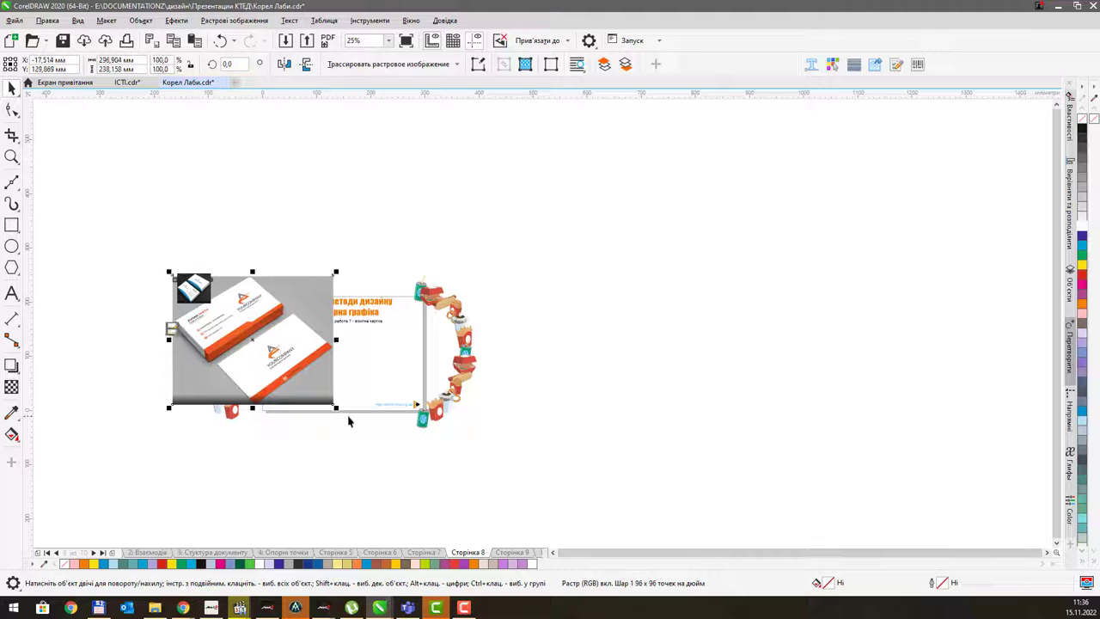
drag(336, 409, 238, 263)
click(187, 292)
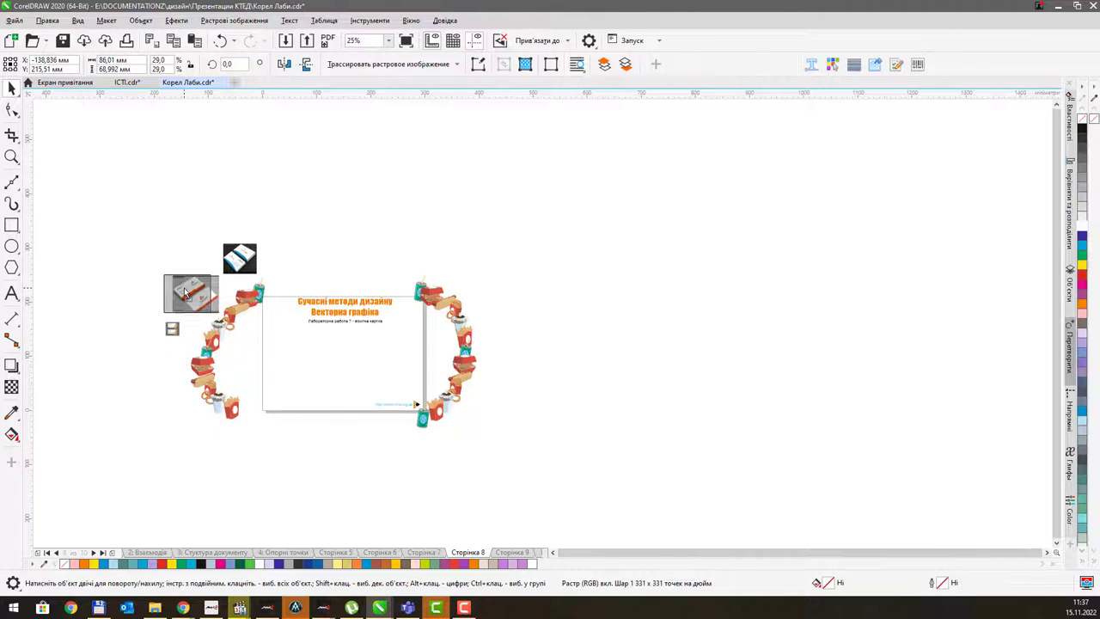
click(171, 328)
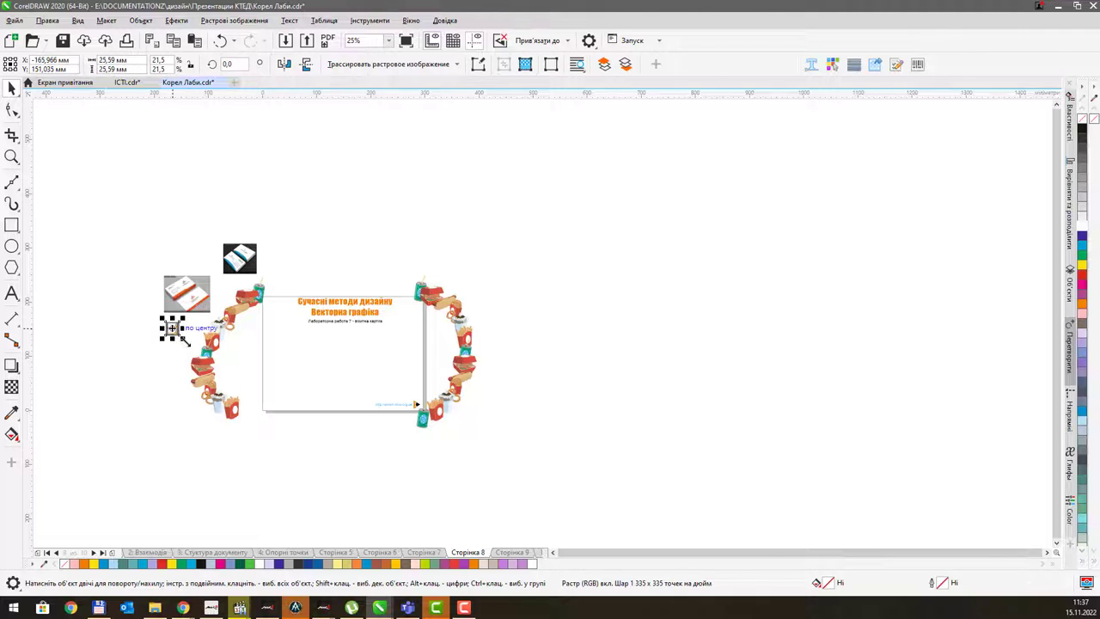
mouse_move(179, 335)
mouse_down()
mouse_move(207, 352)
mouse_move(197, 346)
mouse_up()
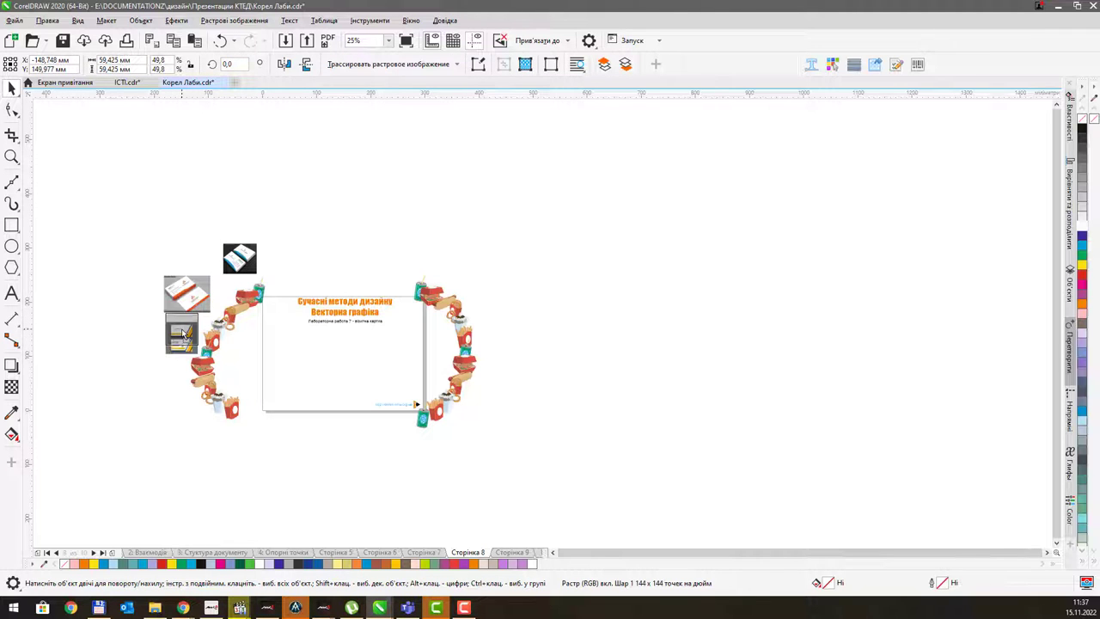
scroll(295, 355, up, 5)
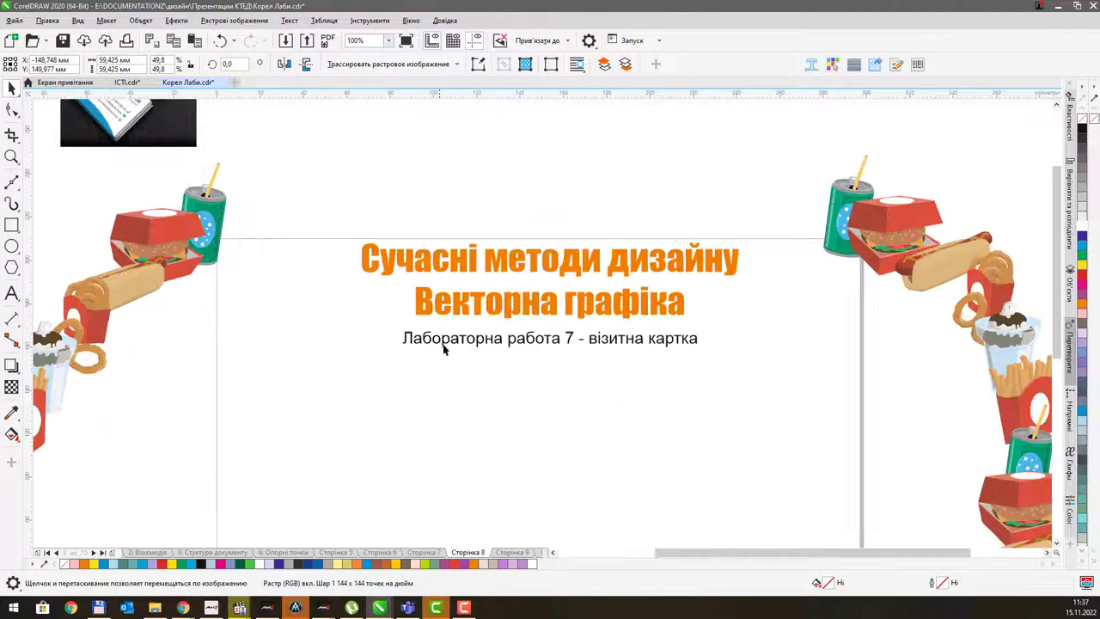
drag(486, 300, 458, 281)
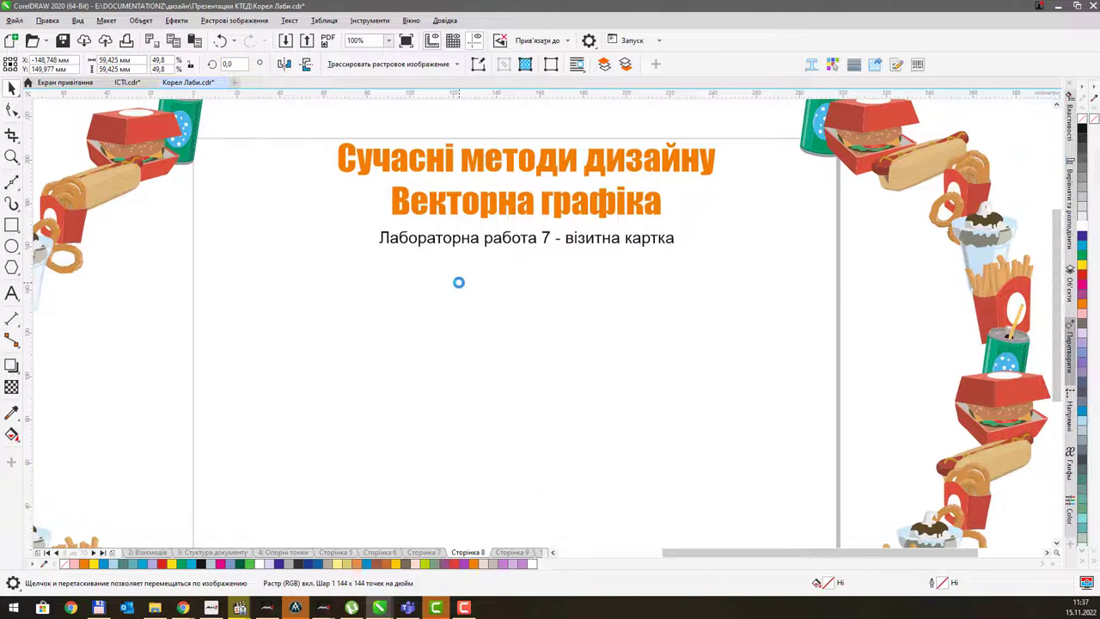
Draw a rectangle below the title, set its width to 90 mm, and nudge it into place
click(11, 226)
drag(242, 264, 450, 375)
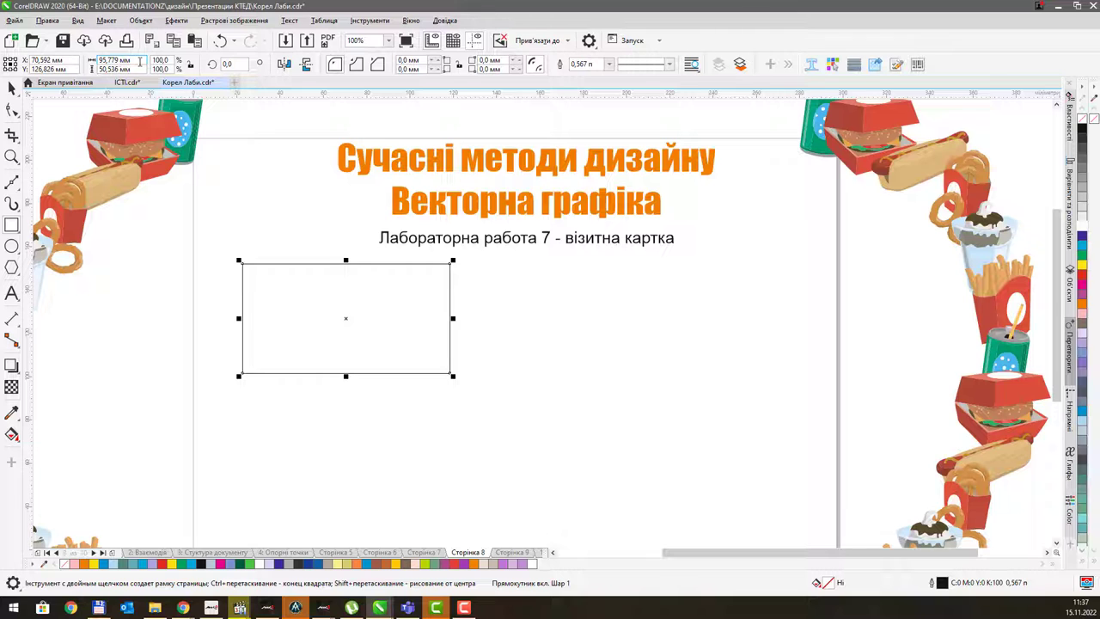
double_click(139, 63)
text(90)
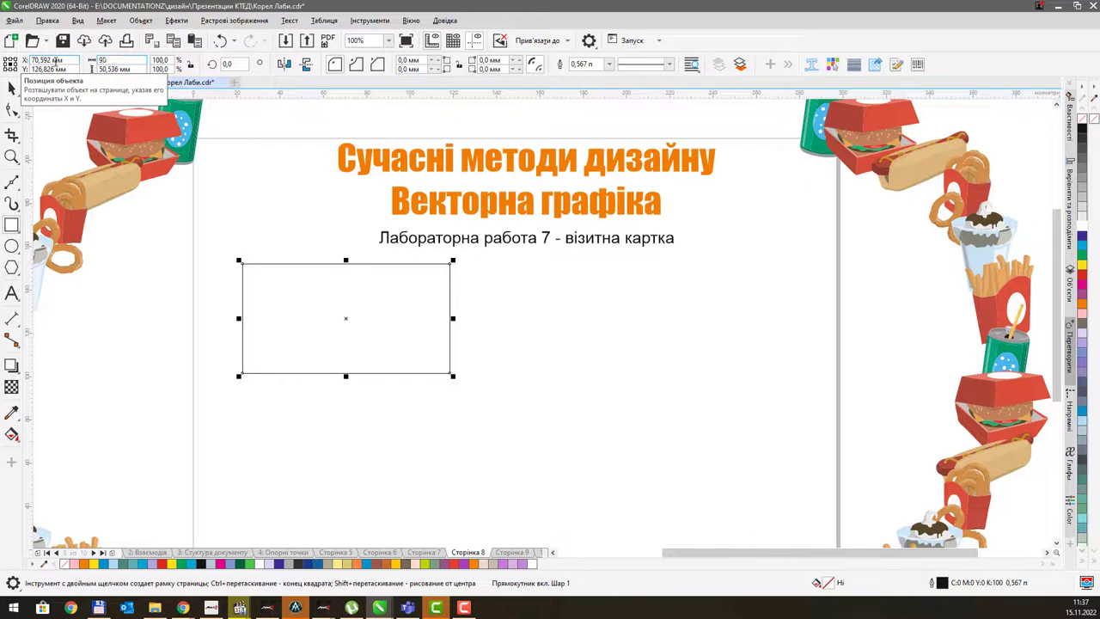
key(Return)
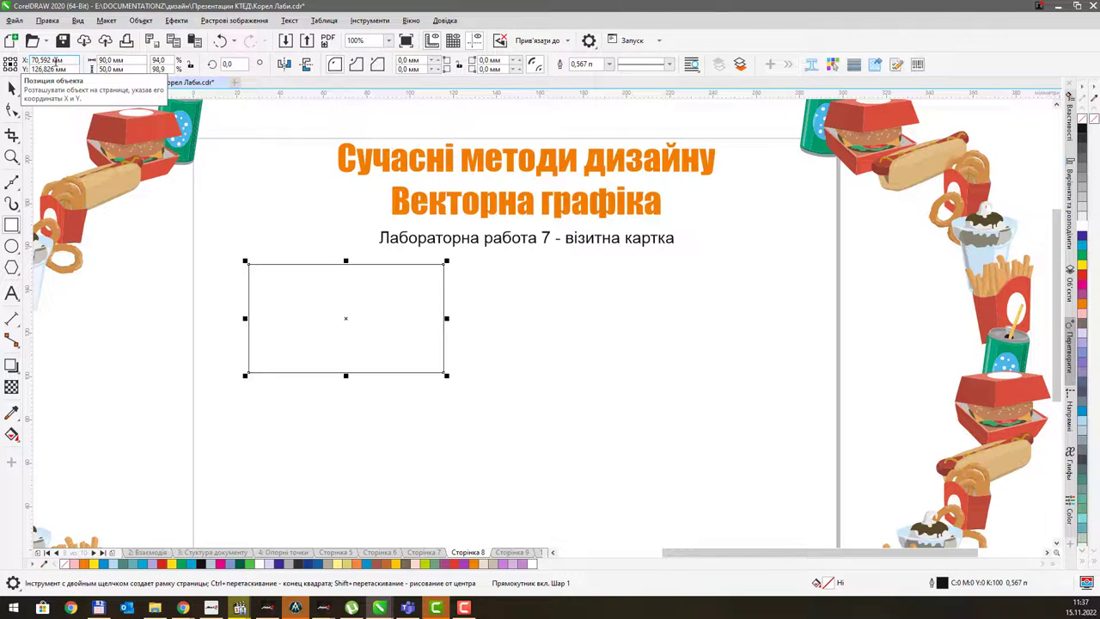
scroll(430, 297, up, 1)
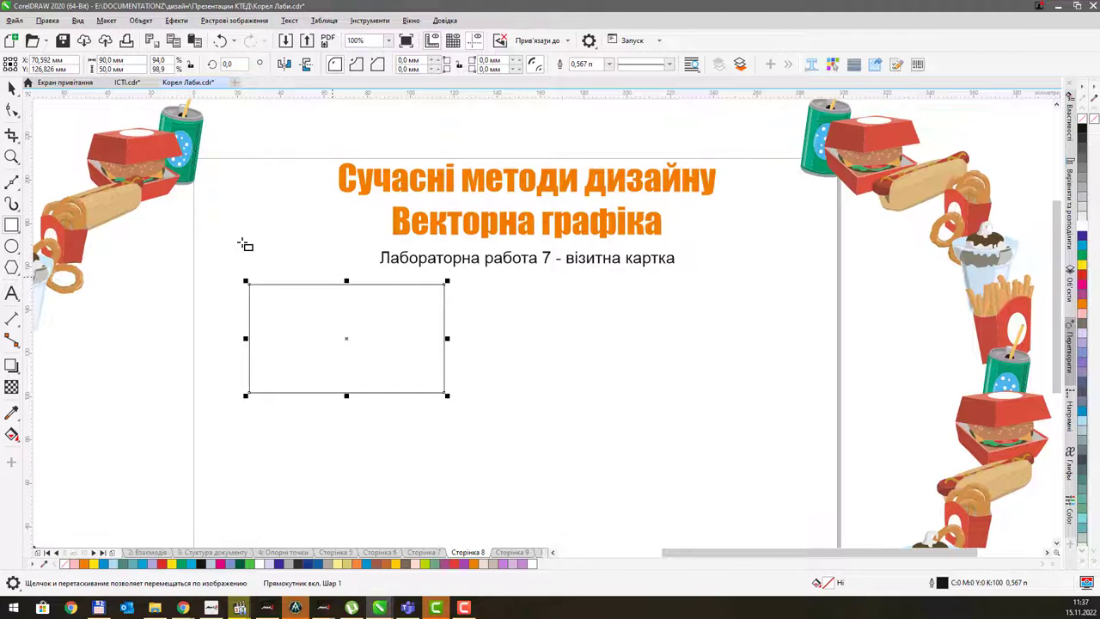
click(11, 89)
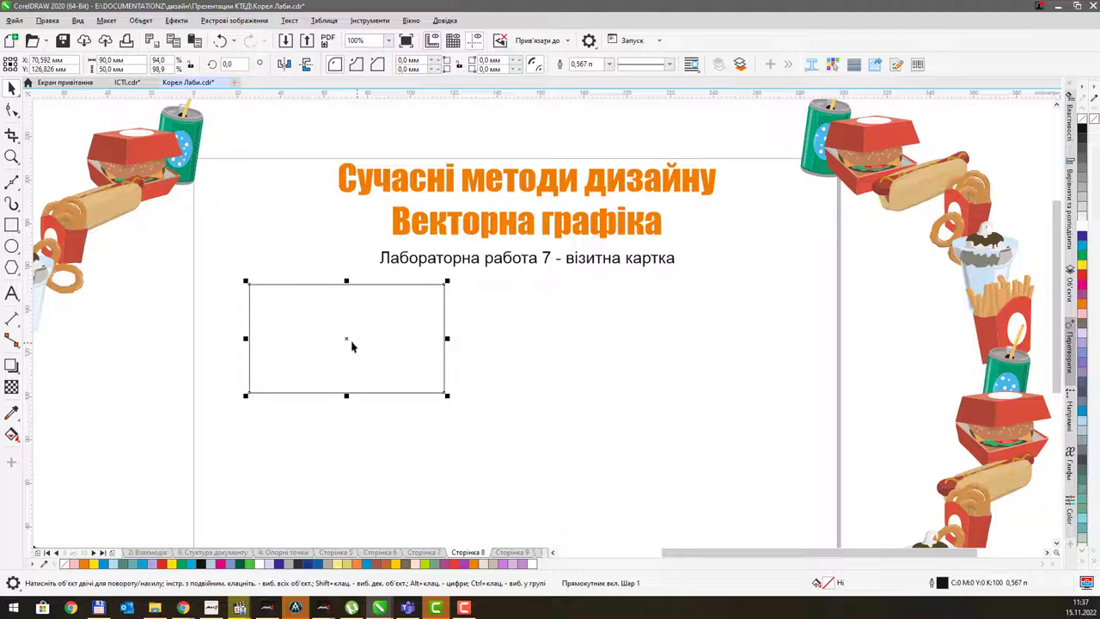
drag(352, 346, 342, 368)
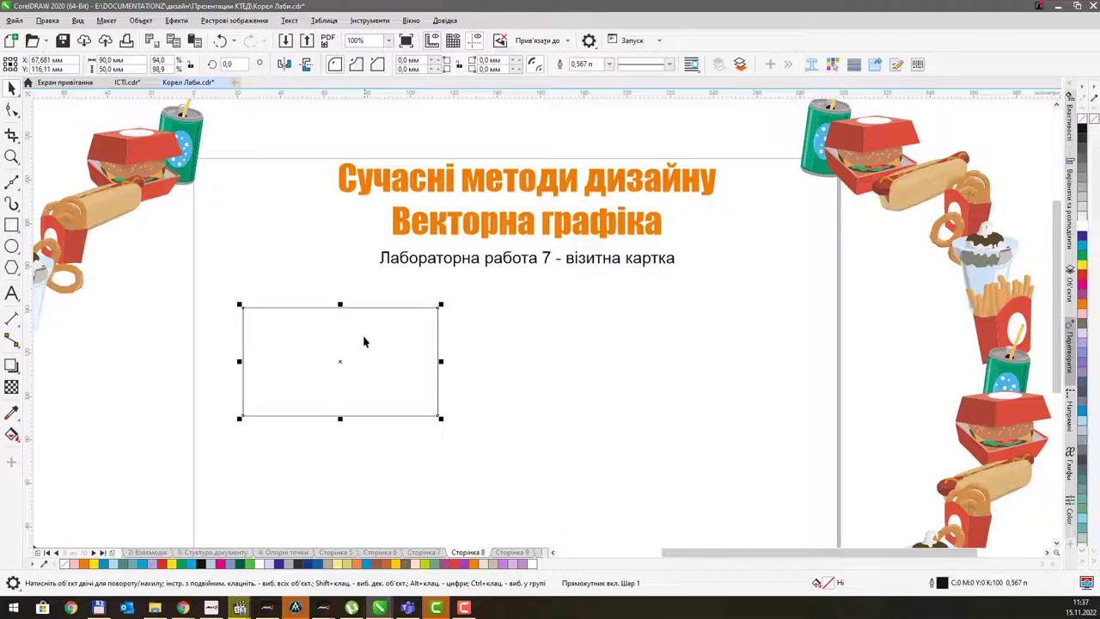
scroll(364, 341, up, 2)
Duplicate the rectangle, resize the copy to 98 × 58 mm over the original, and select both
drag(523, 346, 550, 327)
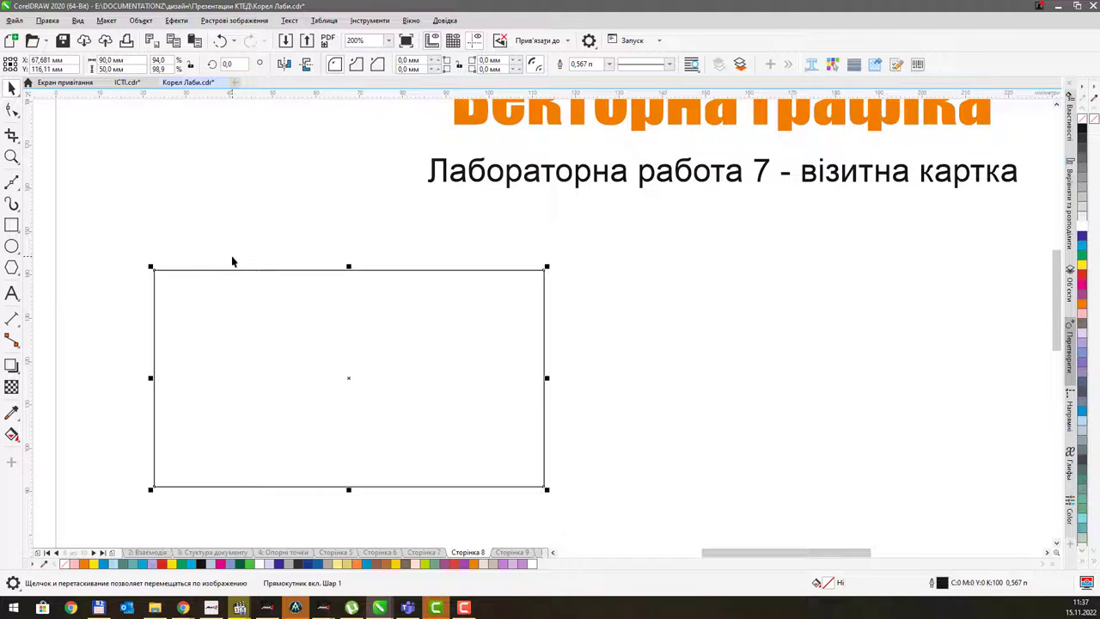
key(ctrl+d)
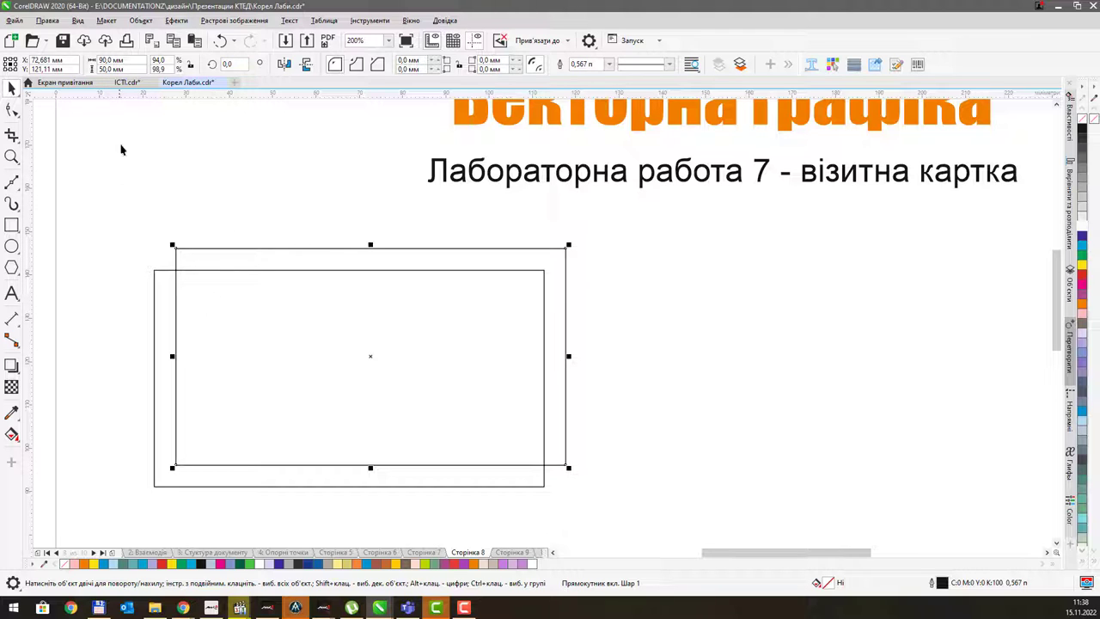
click(110, 60)
text(98)
key(Tab)
text(5)
key(Return)
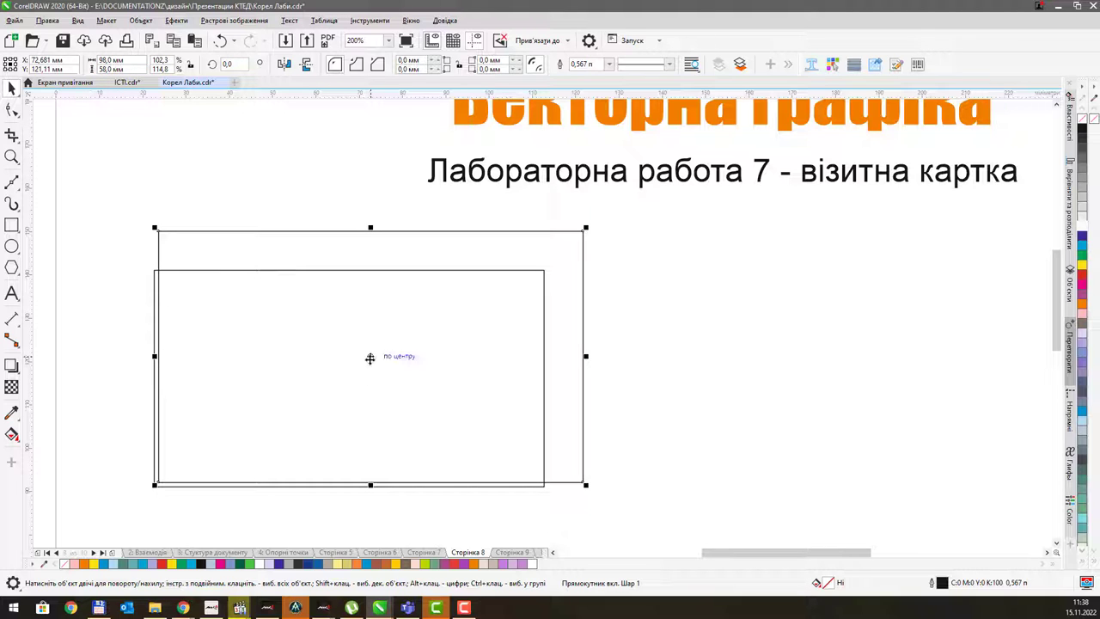
drag(371, 355, 334, 379)
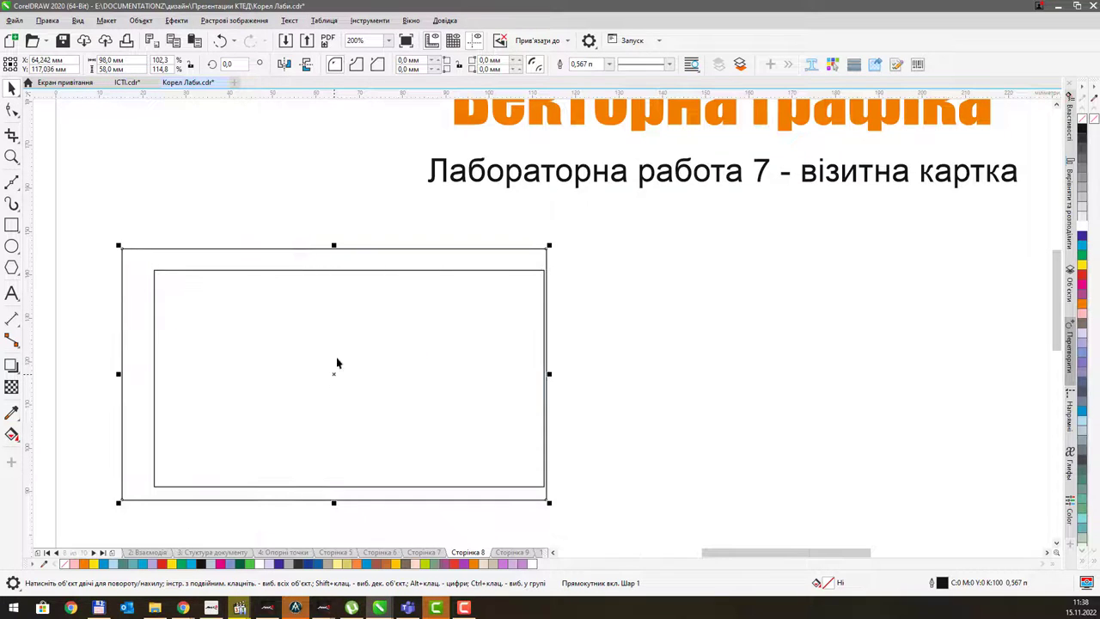
click(364, 273)
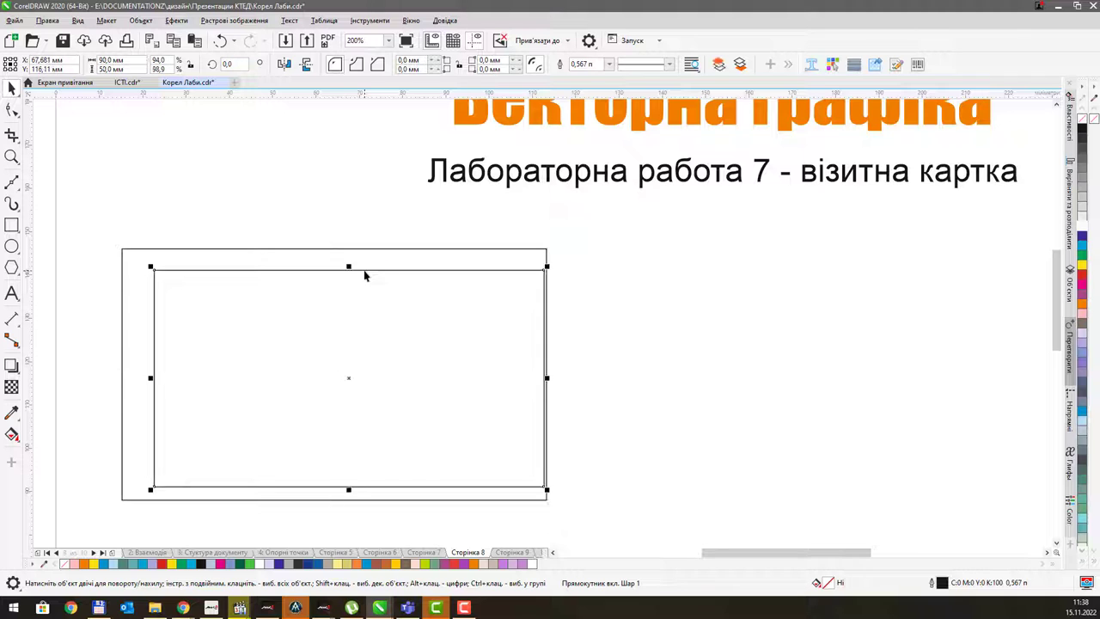
shift+click(123, 297)
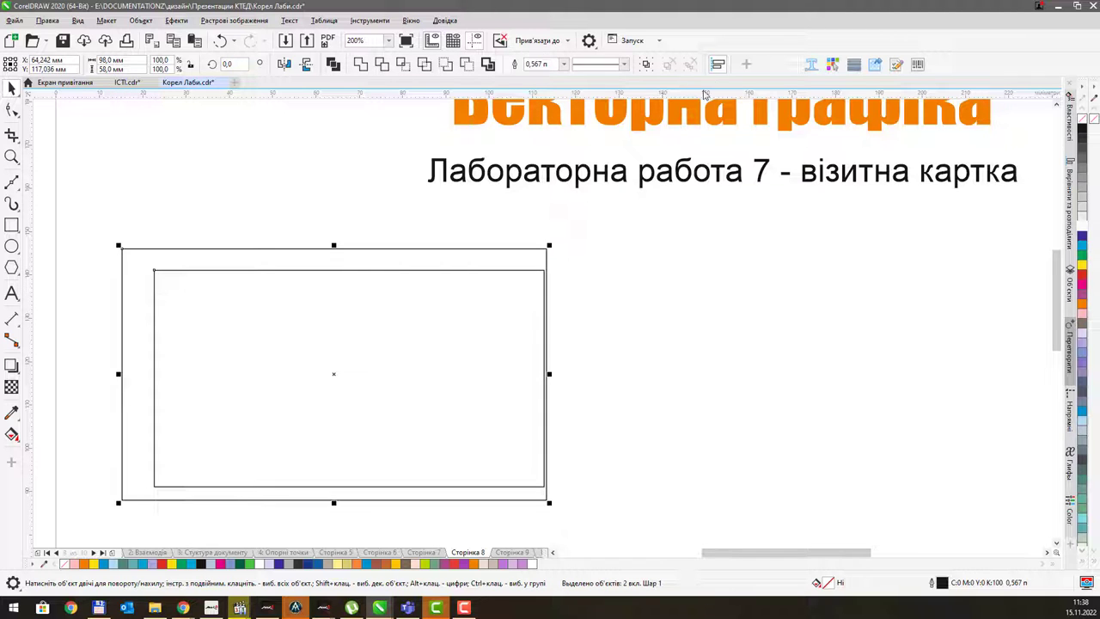
Centre the inner rectangle vertically and horizontally within the outer one
click(717, 64)
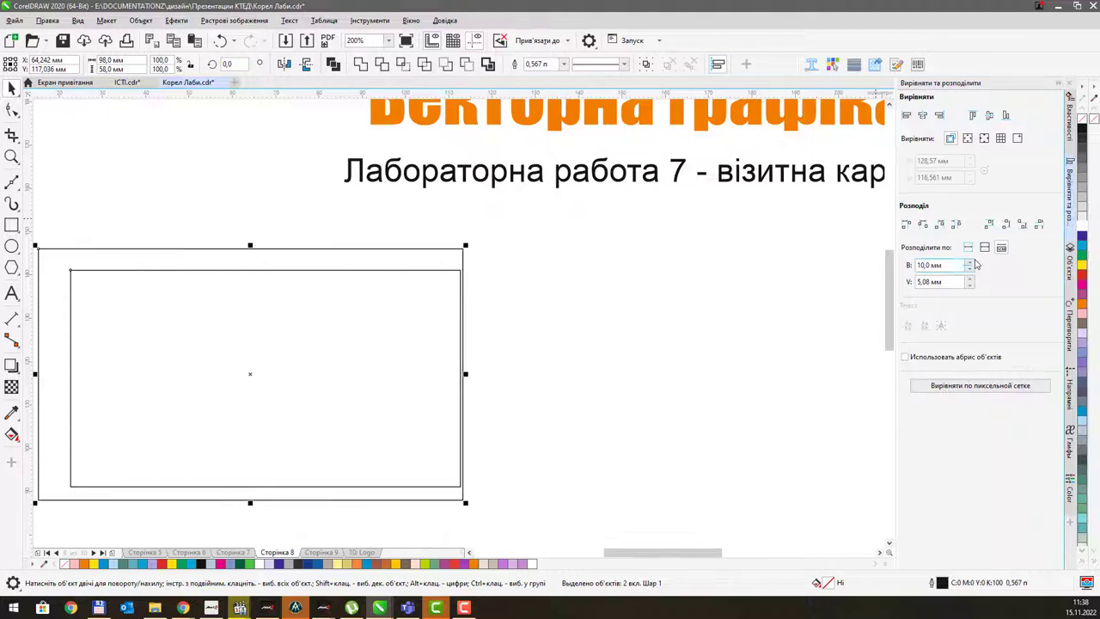
click(989, 114)
click(922, 114)
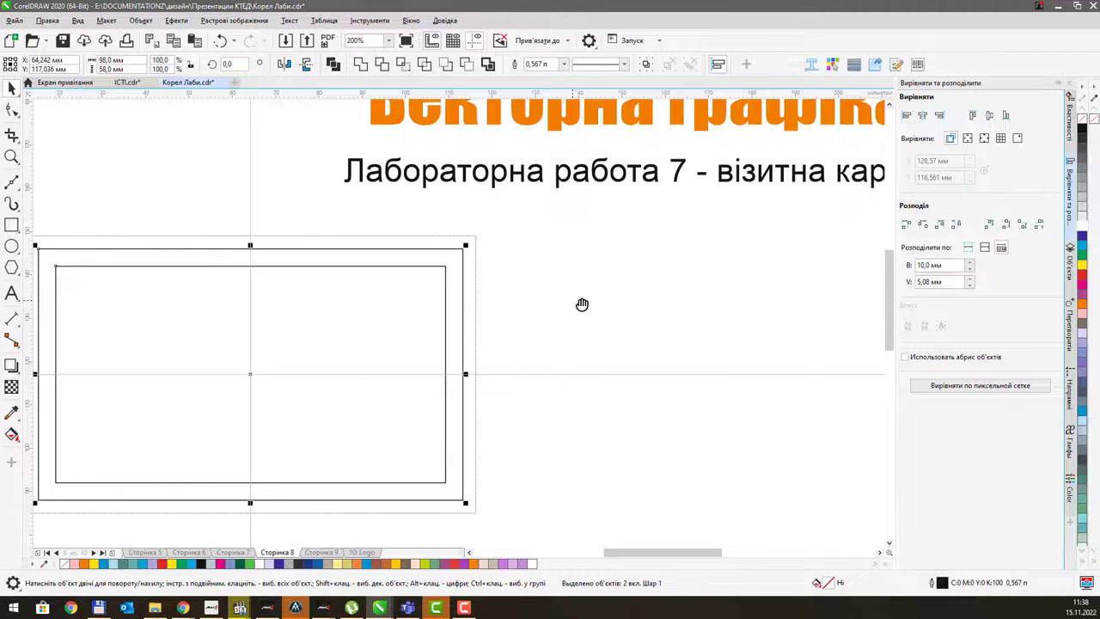
drag(582, 304, 628, 307)
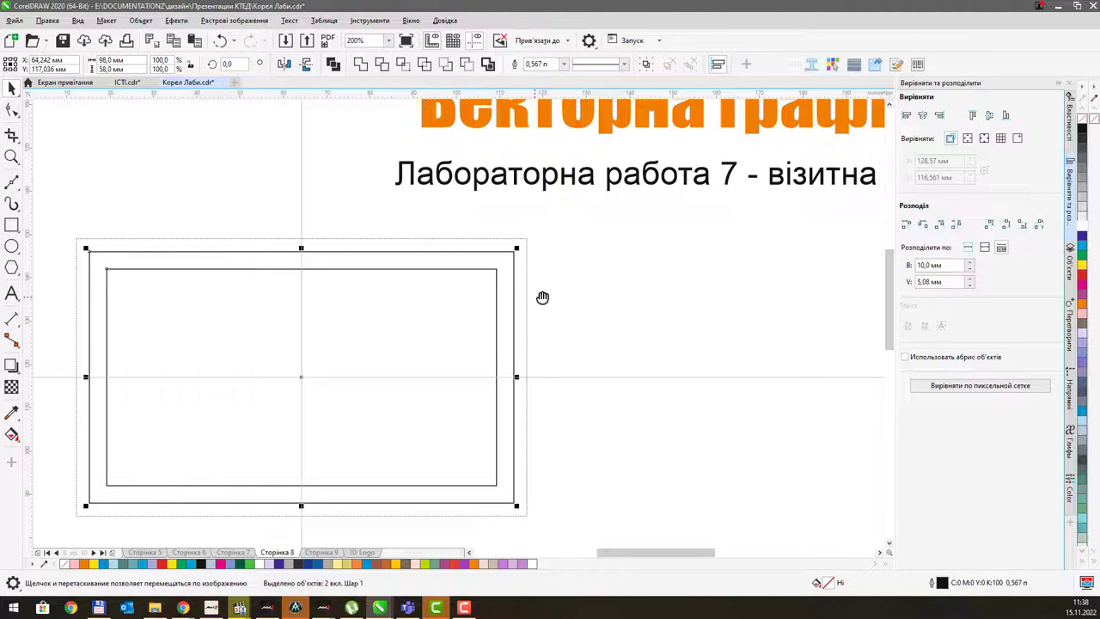
drag(542, 297, 549, 294)
click(584, 279)
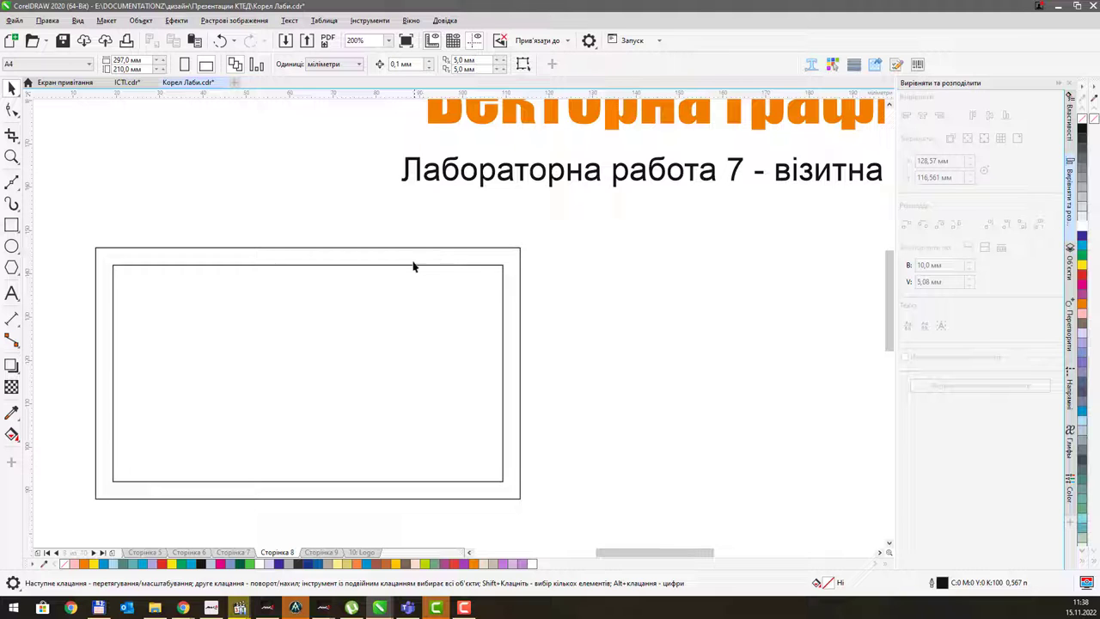
Give the inner rectangle a hairline outline coloured green
click(410, 266)
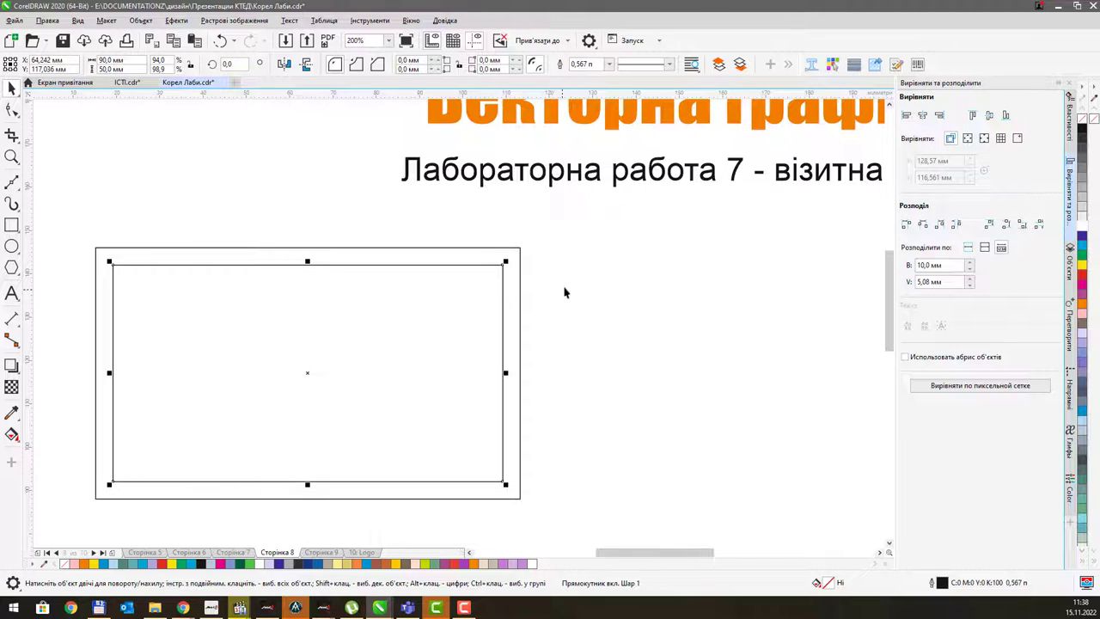
drag(568, 287, 550, 284)
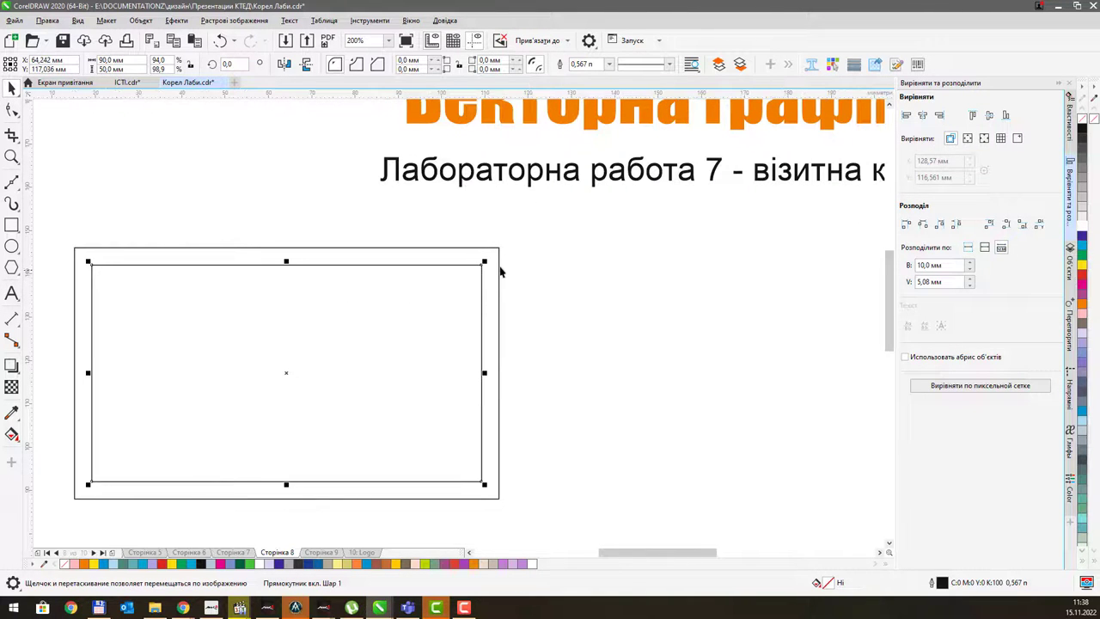
click(609, 65)
click(603, 84)
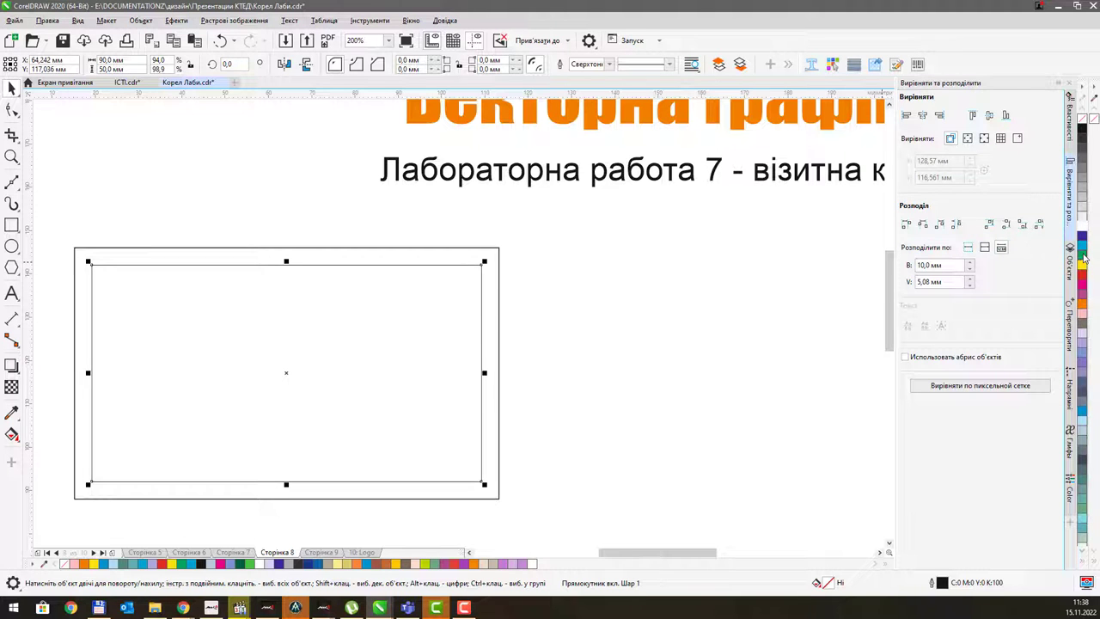
right_click(1081, 256)
click(708, 284)
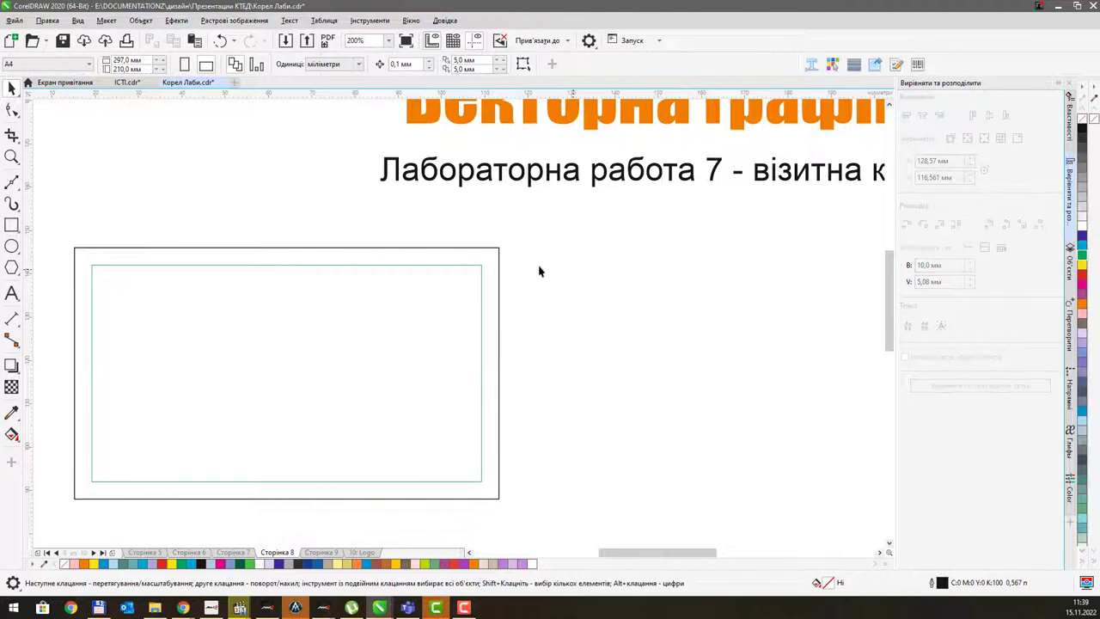
Add page Сторінка 9 after Сторінка 8, set portrait A4 orientation, then return to Сторінка 8
drag(537, 266, 546, 241)
scroll(547, 240, down, 3)
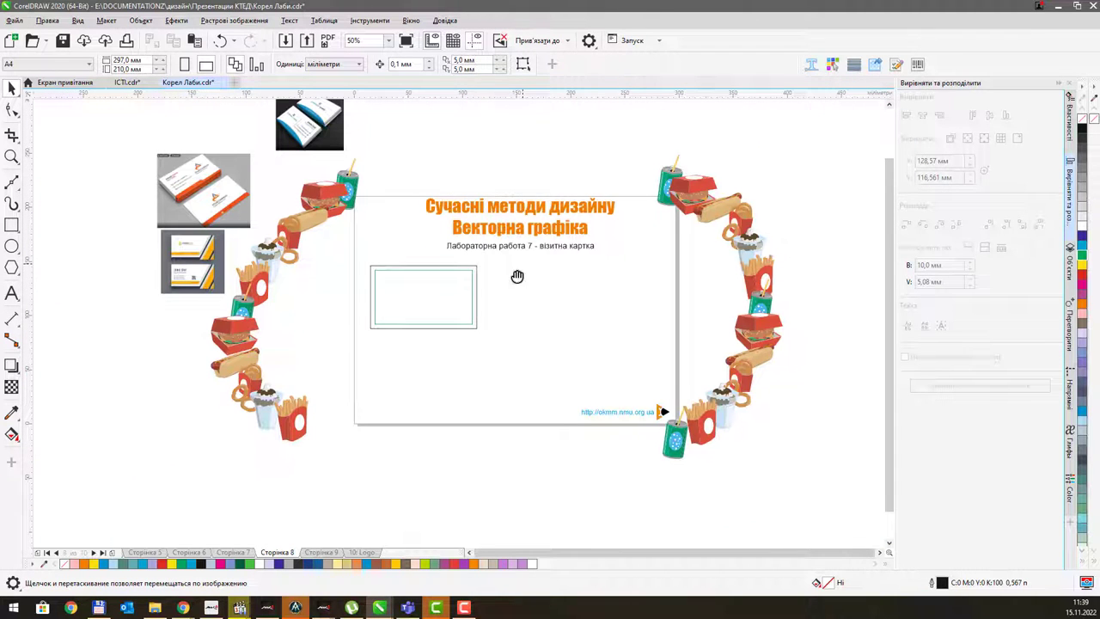
drag(515, 273, 516, 309)
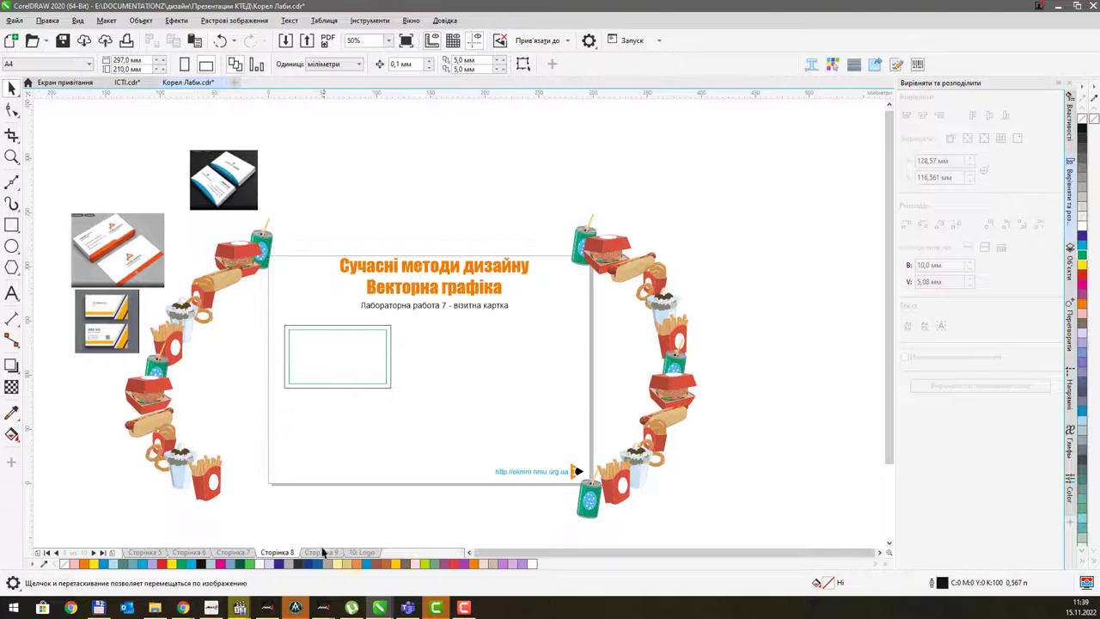
click(113, 553)
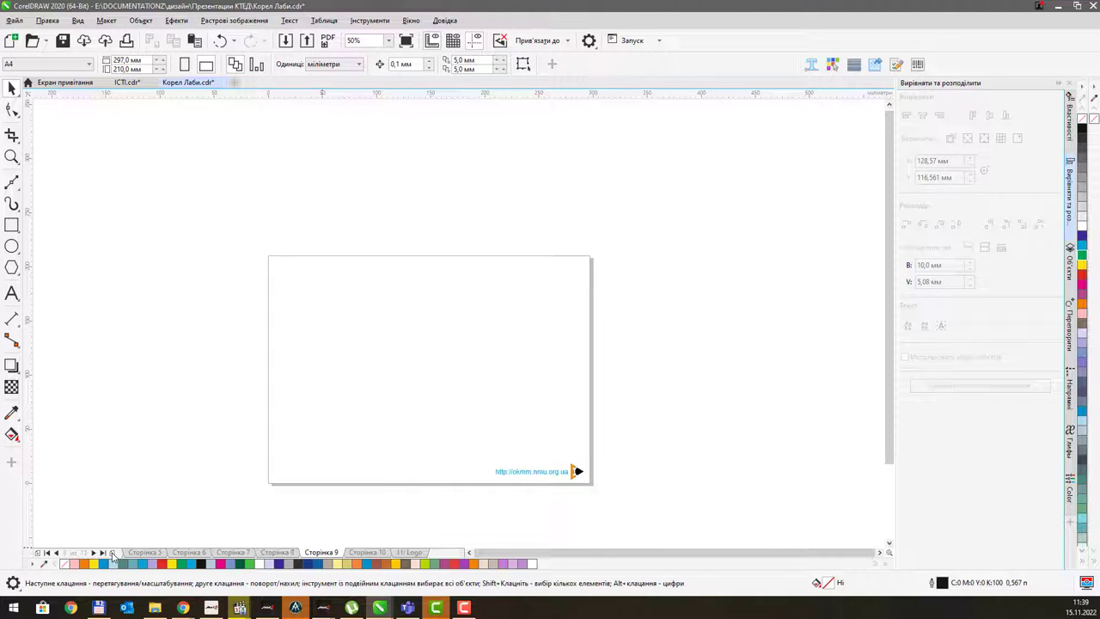
click(184, 64)
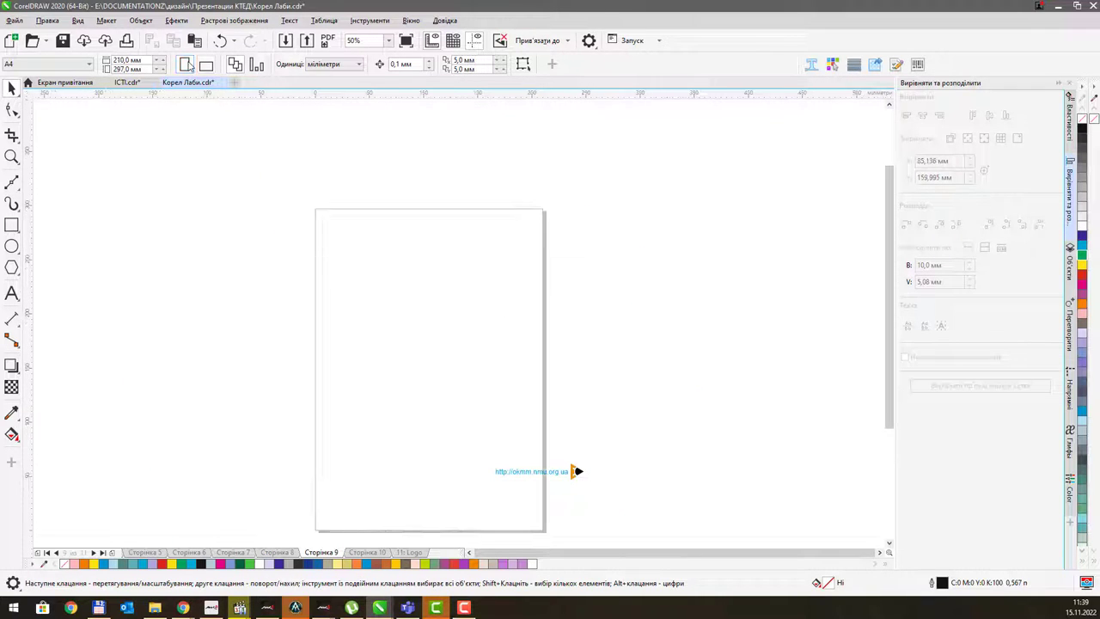
drag(493, 329, 515, 329)
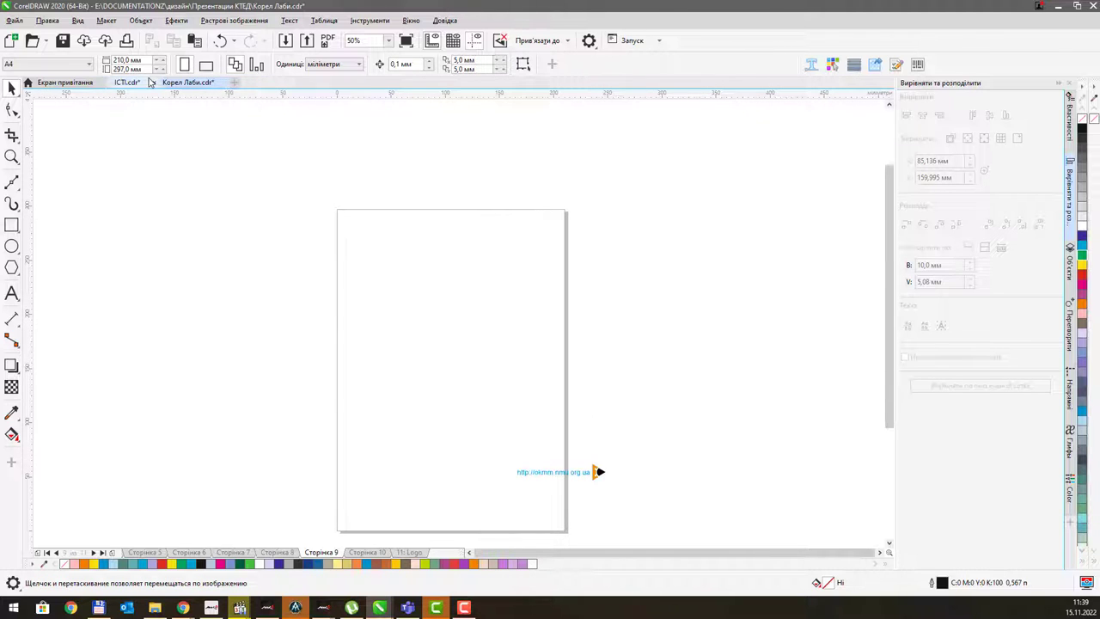
click(277, 552)
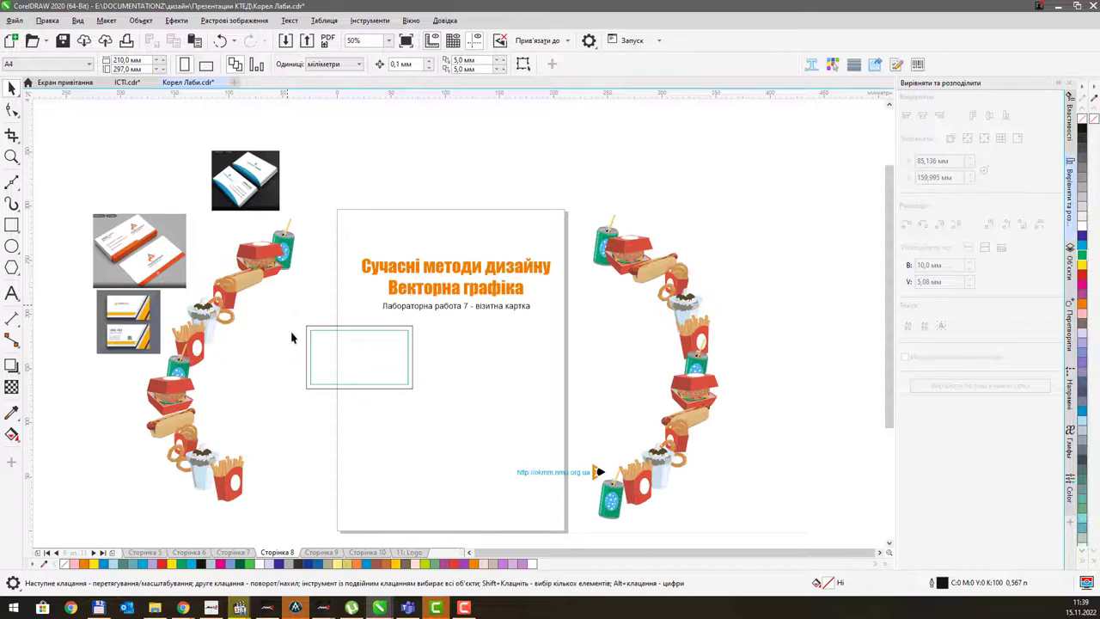
Paste the card frame rectangles onto Сторінка 9 at the page's top-left corner
drag(348, 358, 464, 391)
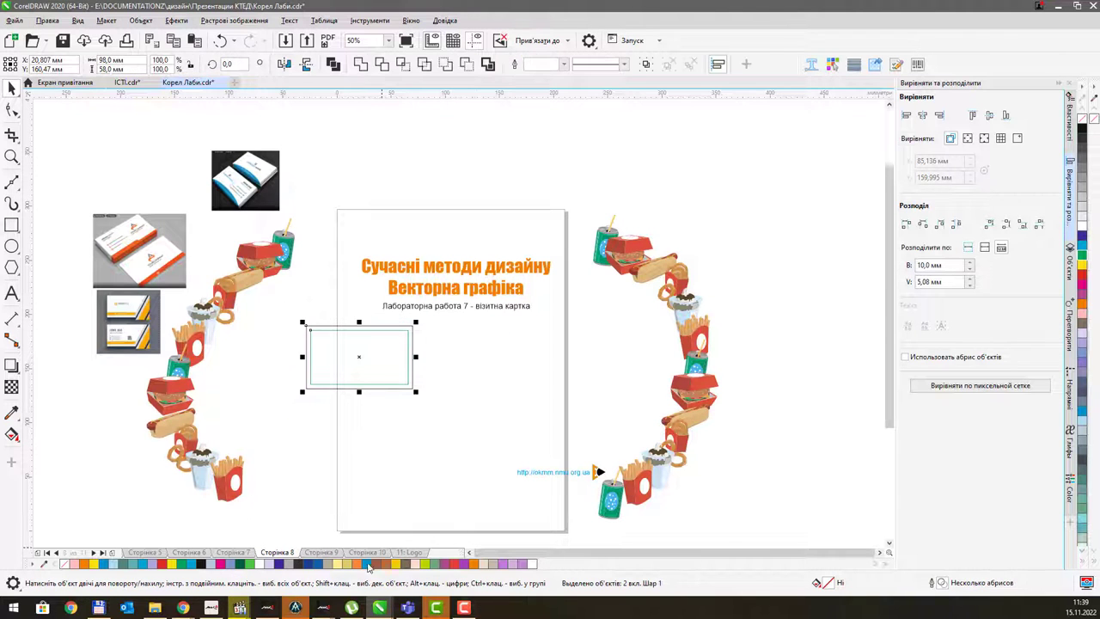
click(320, 551)
key(ctrl+v)
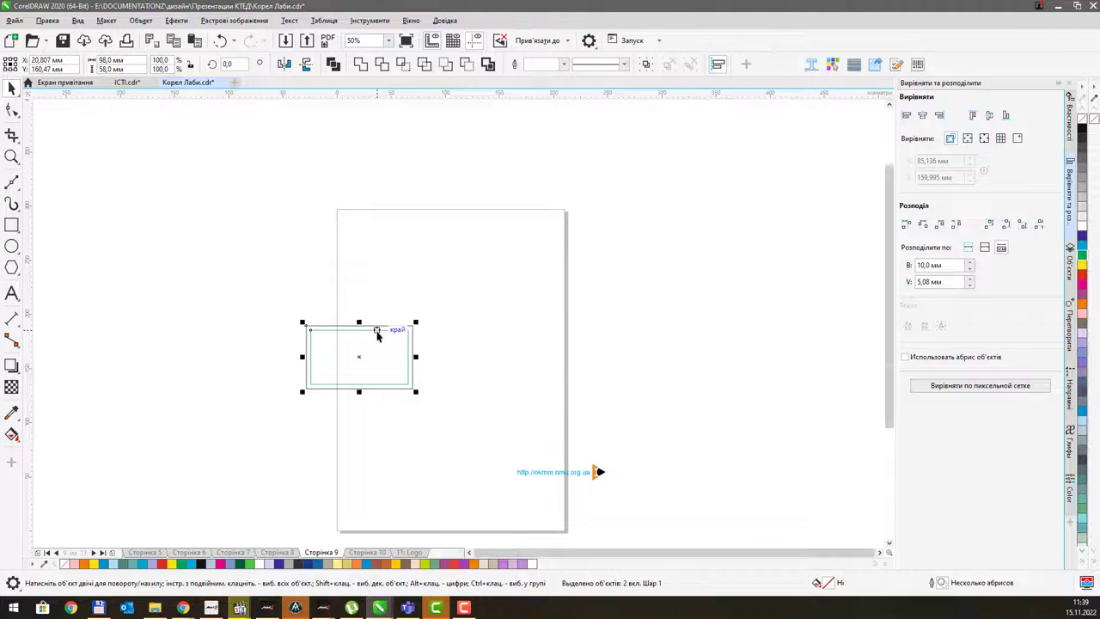
scroll(378, 330, up, 2)
drag(342, 382, 428, 171)
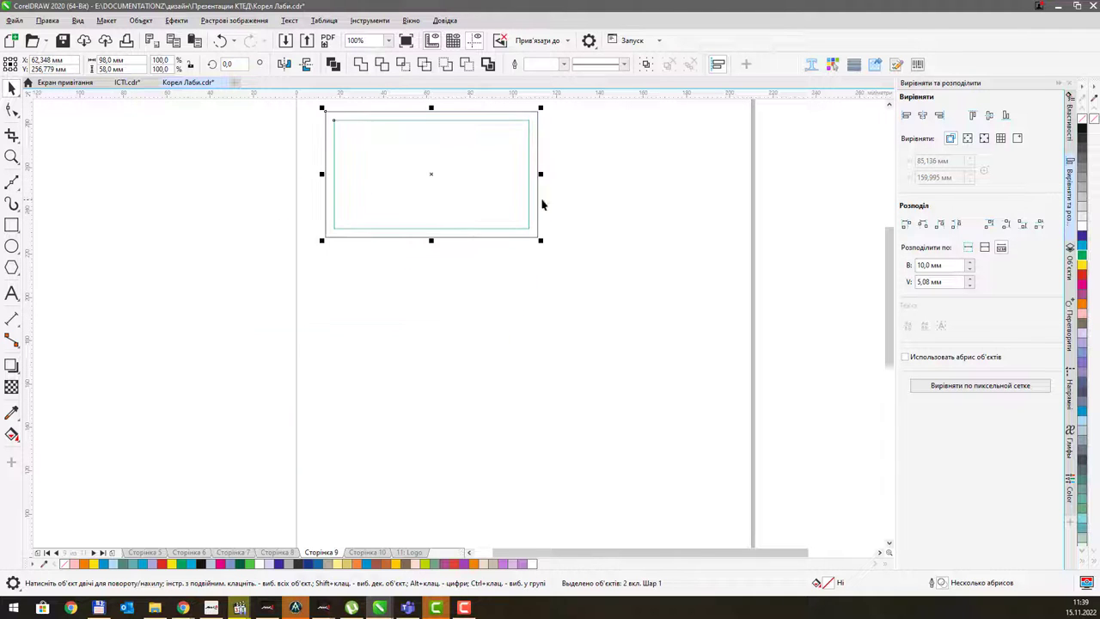
drag(540, 203, 505, 417)
Place a copy of the card frame beside the first and select both frames
drag(393, 387, 595, 382)
scroll(594, 382, up, 2)
scroll(682, 361, down, 2)
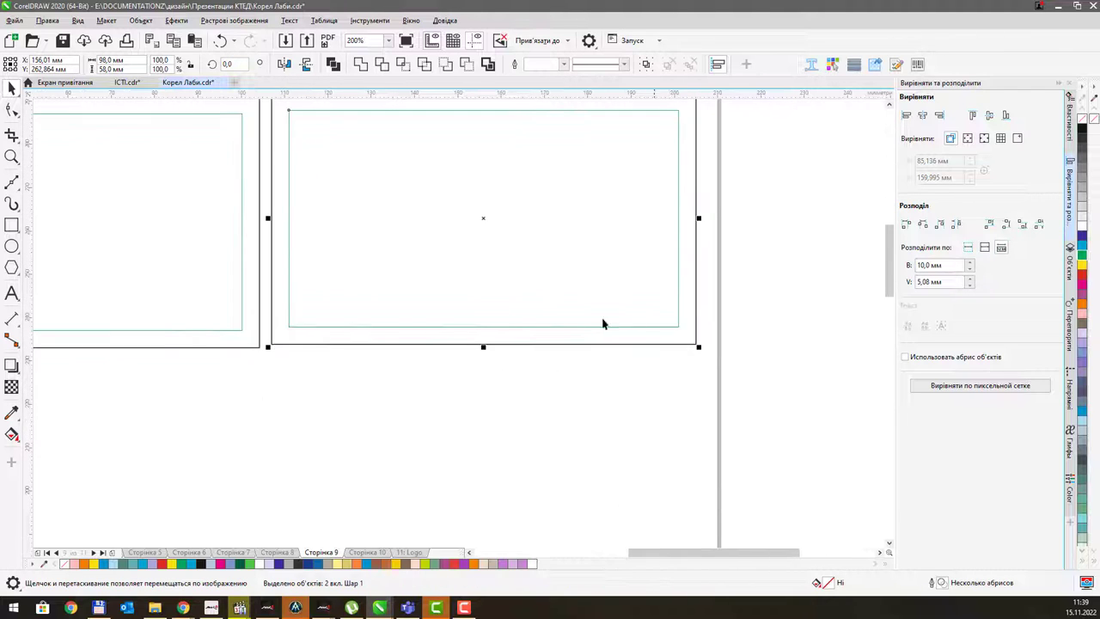
scroll(601, 319, down, 2)
scroll(514, 322, left, 1)
drag(161, 153, 784, 411)
scroll(558, 417, down, 1)
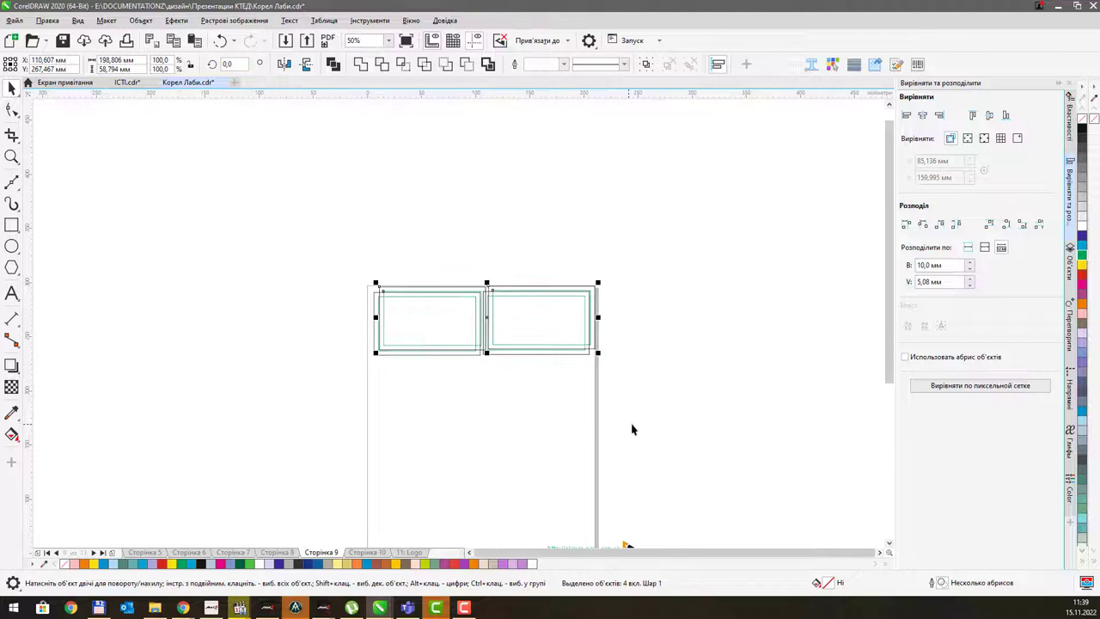
scroll(618, 369, down, 2)
Copy the top pair down and repeat to make four rows of two frames, then revisit Сторінка 8
drag(486, 222, 482, 296)
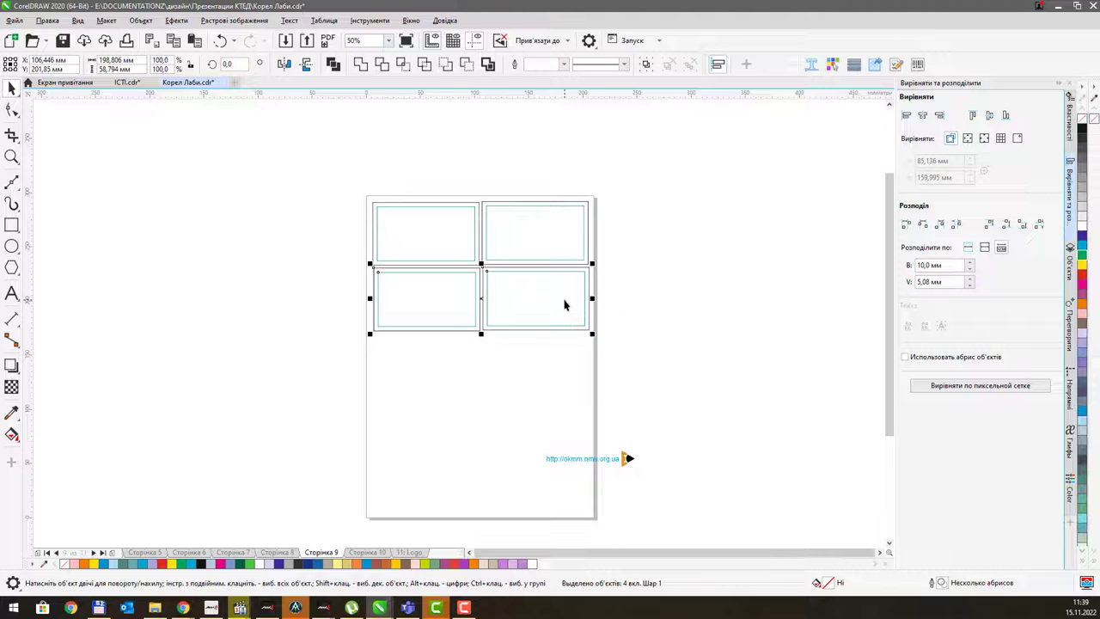
key(ctrl+r)
key(ctrl+r)
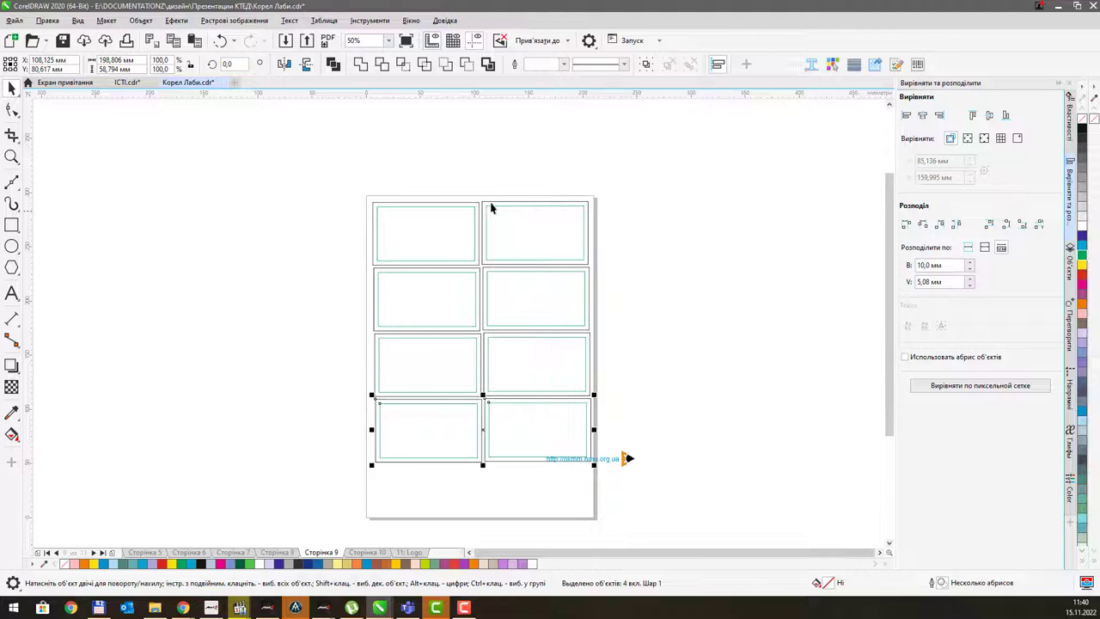
click(359, 160)
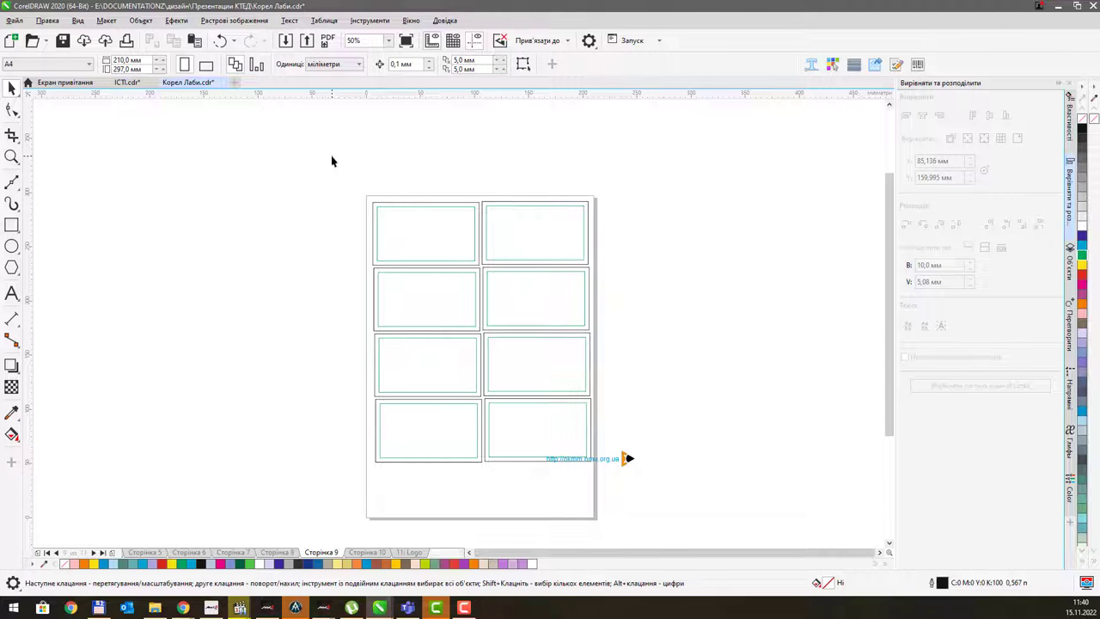
drag(331, 161, 636, 500)
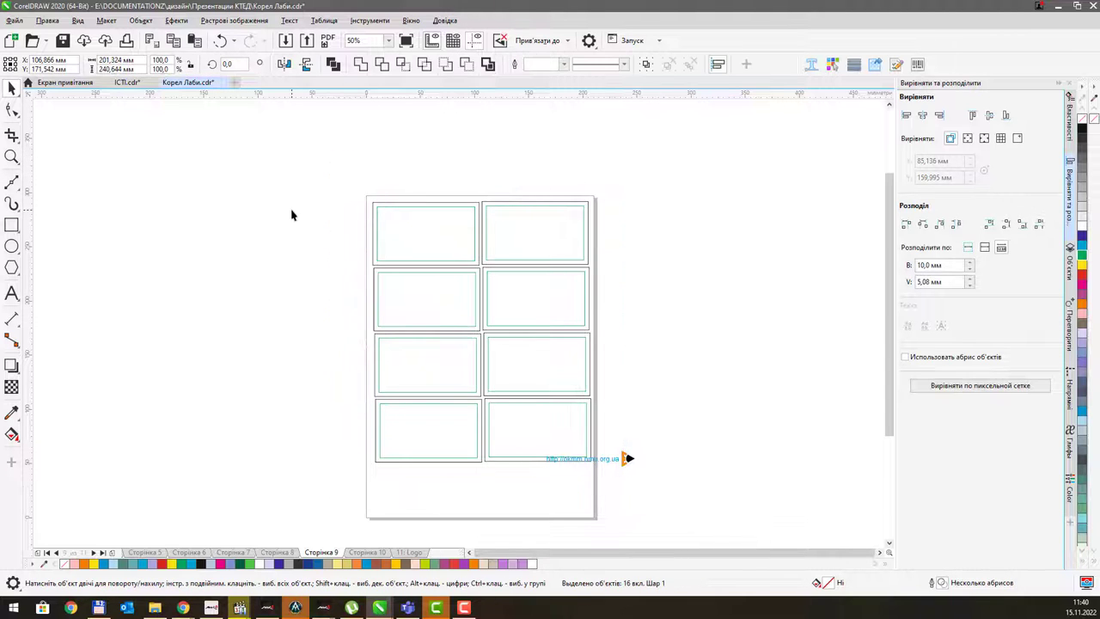
click(281, 553)
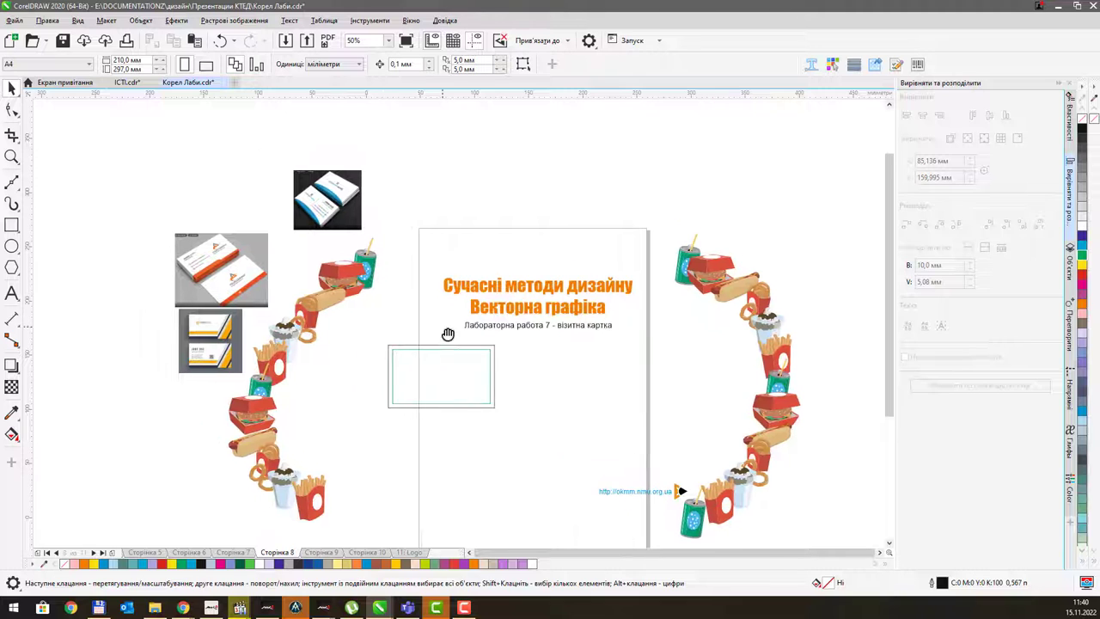
Switch Сторінка 8 to landscape 297 × 210 mm and zoom in on the card frames
drag(448, 333, 451, 338)
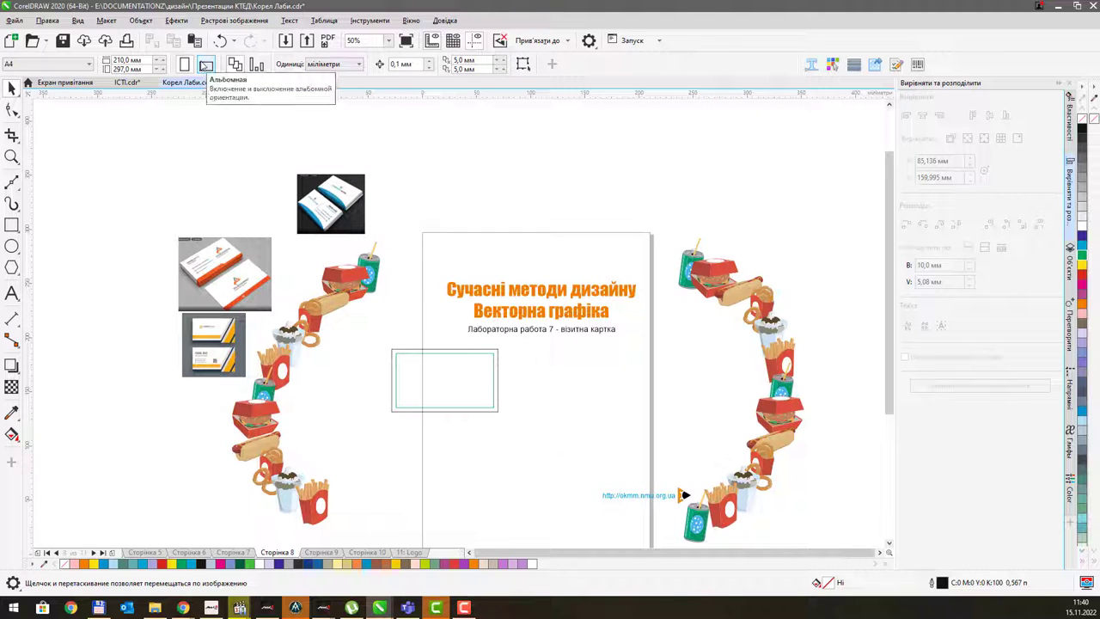
click(205, 66)
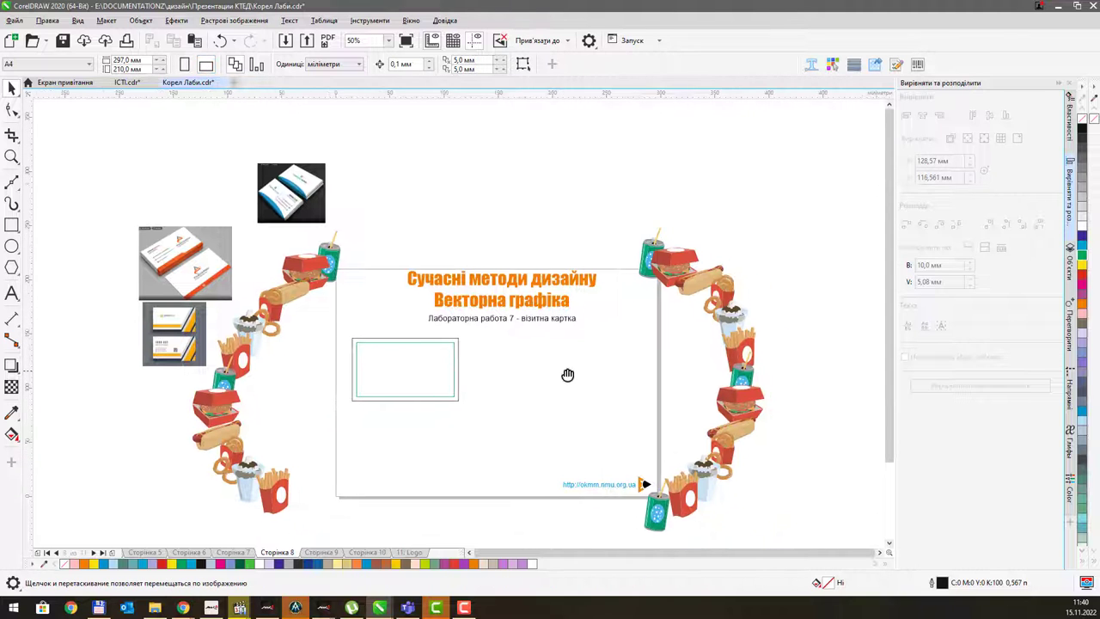
scroll(471, 352, up, 1)
drag(472, 352, 623, 356)
scroll(563, 327, up, 1)
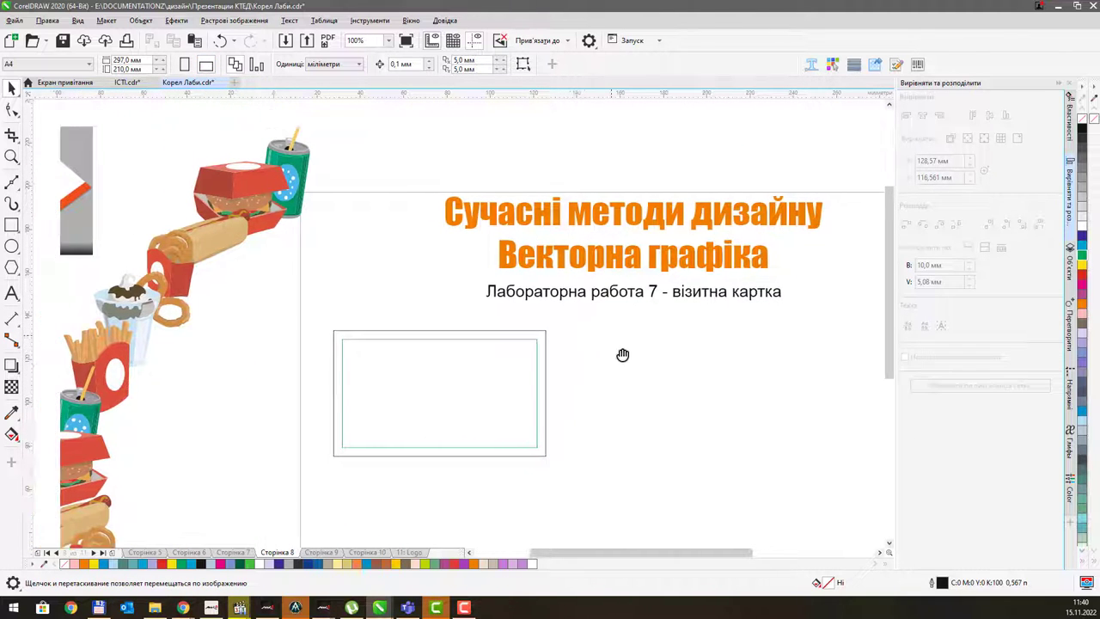
scroll(564, 334, down, 1)
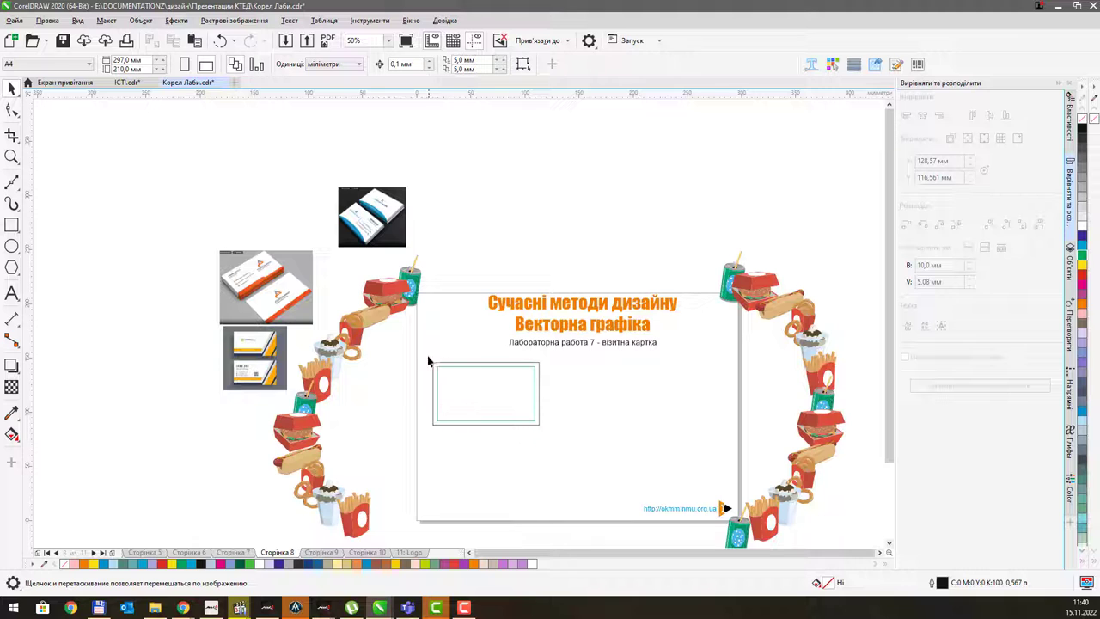
Copy the card frame to the right, then copy the pair down into a second row
drag(557, 446, 590, 456)
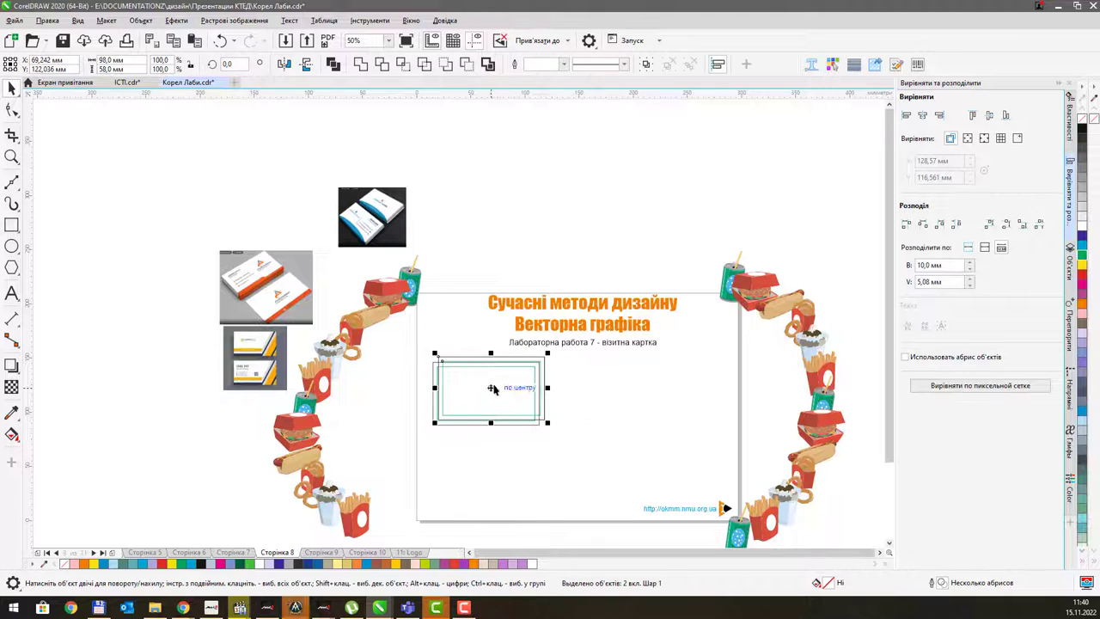
drag(489, 385, 647, 391)
drag(406, 435, 770, 356)
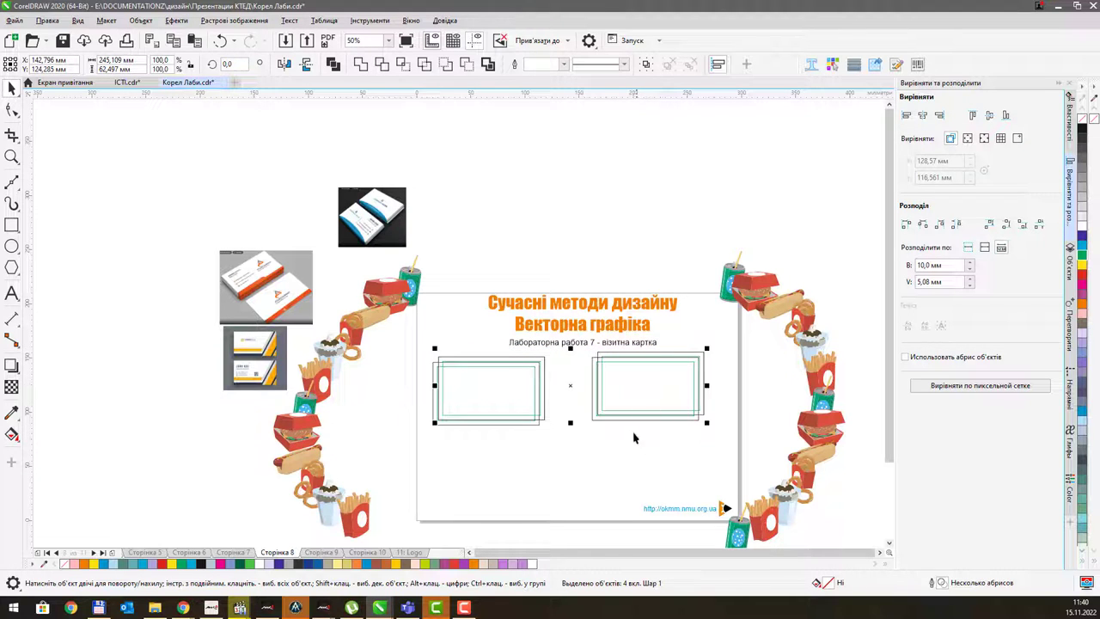
drag(633, 415, 628, 490)
key(Escape)
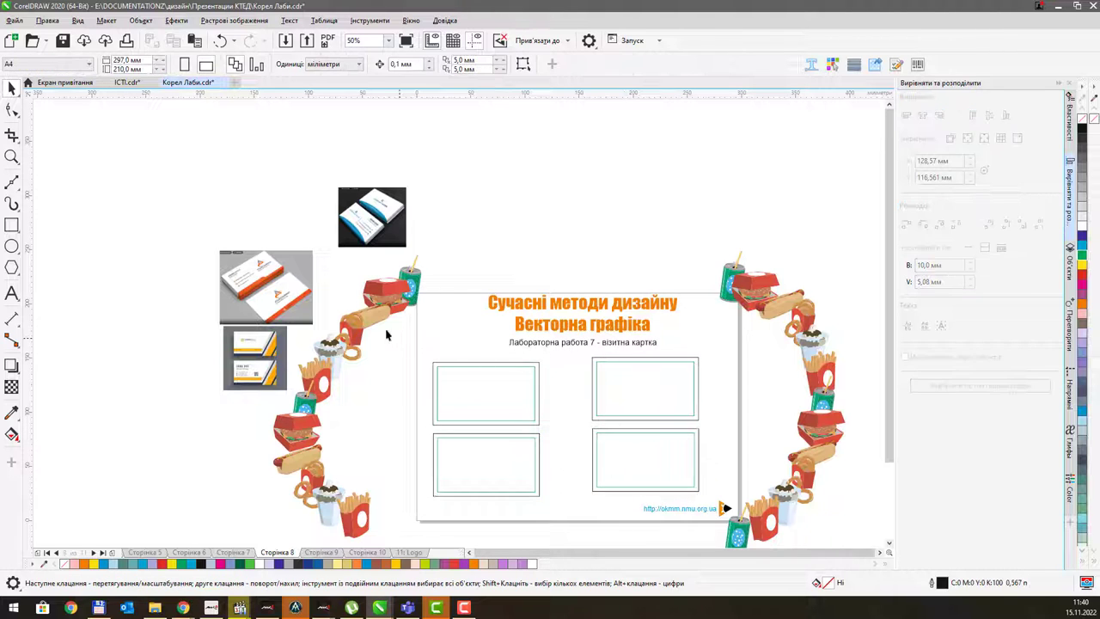
scroll(260, 263, up, 2)
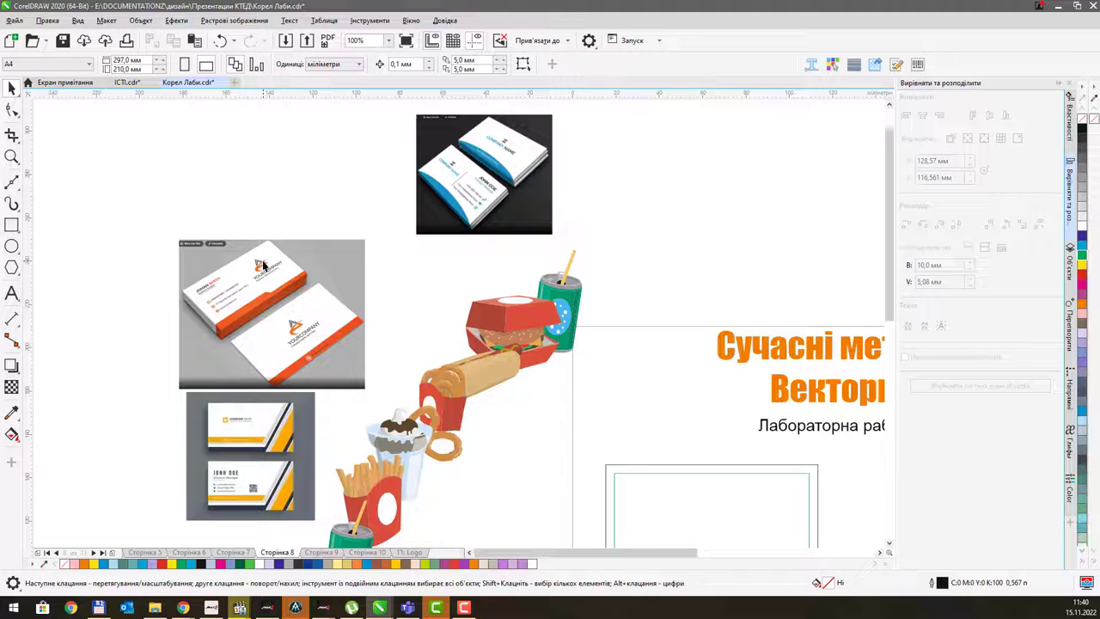
Move the orange, blue and yellow card samples to new spots and enlarge the yellow one to about 94 × 94 mm
click(290, 289)
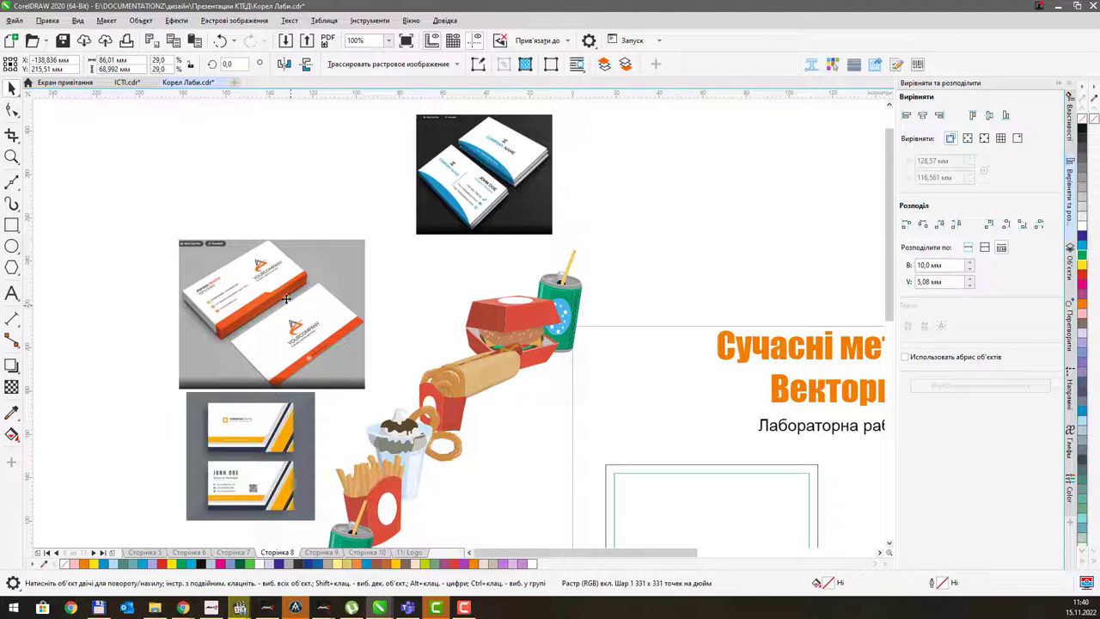
drag(288, 299, 165, 151)
drag(490, 182, 339, 165)
drag(260, 419, 356, 254)
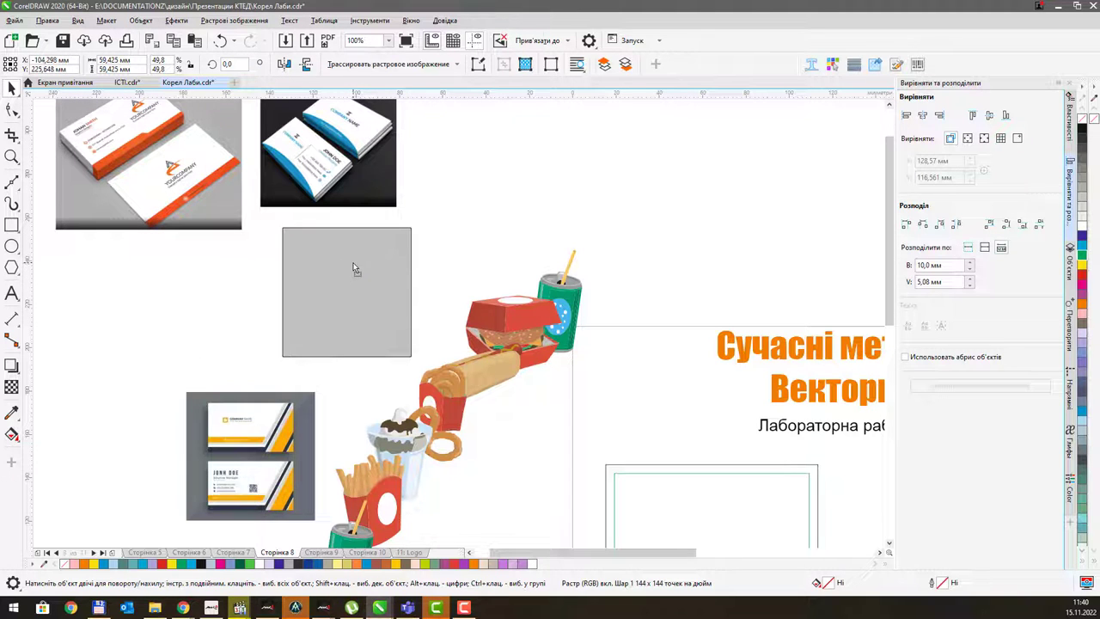
drag(277, 360, 204, 434)
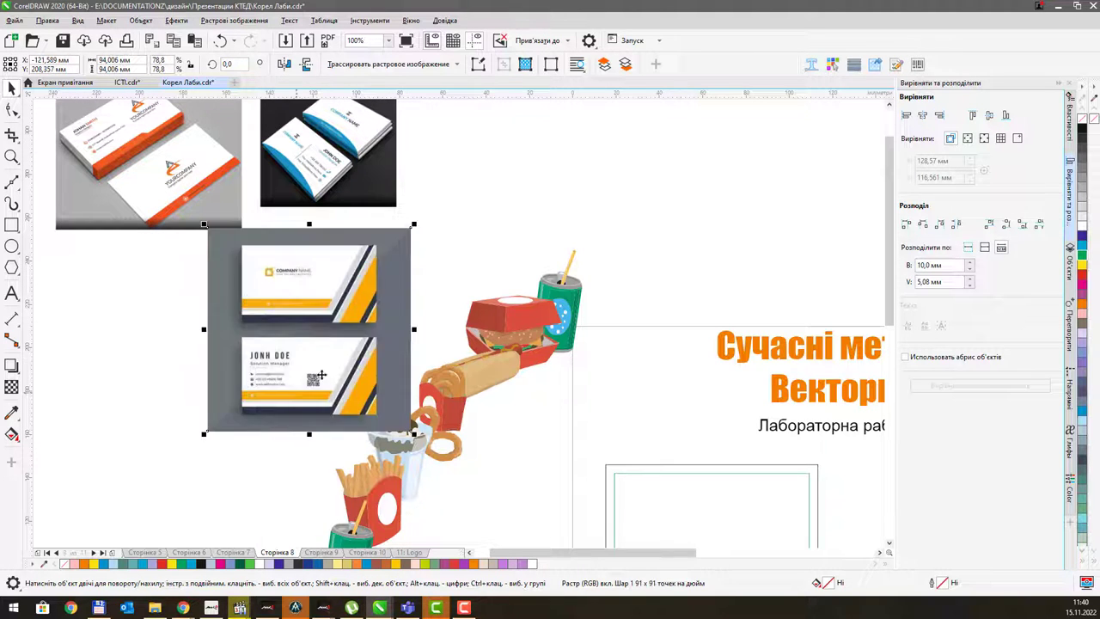
drag(646, 396, 473, 300)
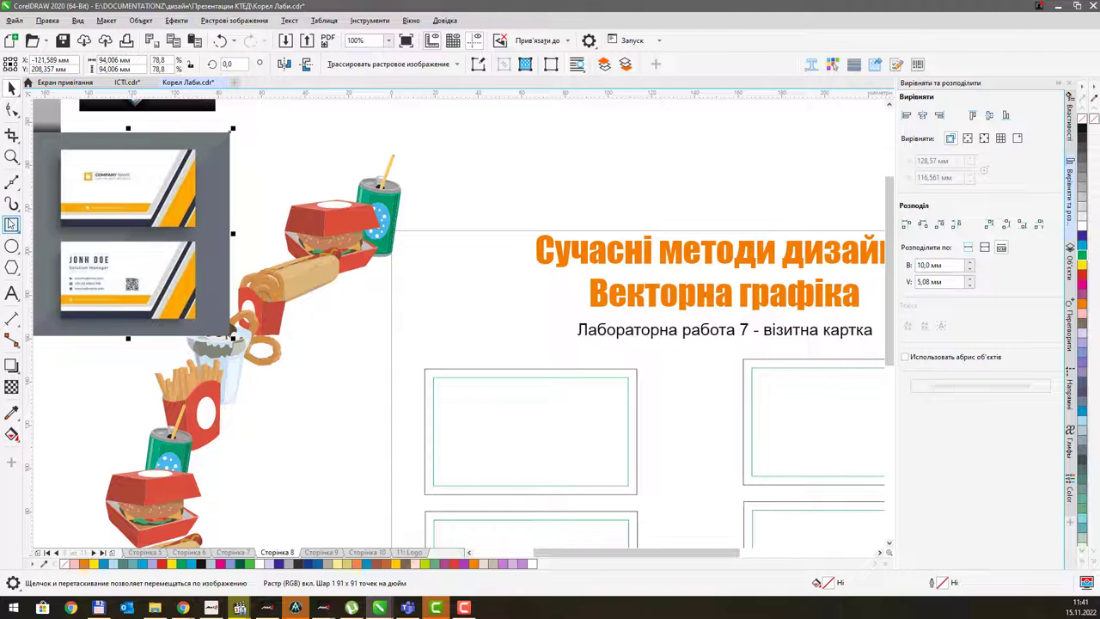
Draw a narrow tall rectangle in the first card frame, extending past its top and bottom edges
click(12, 225)
drag(580, 401, 595, 481)
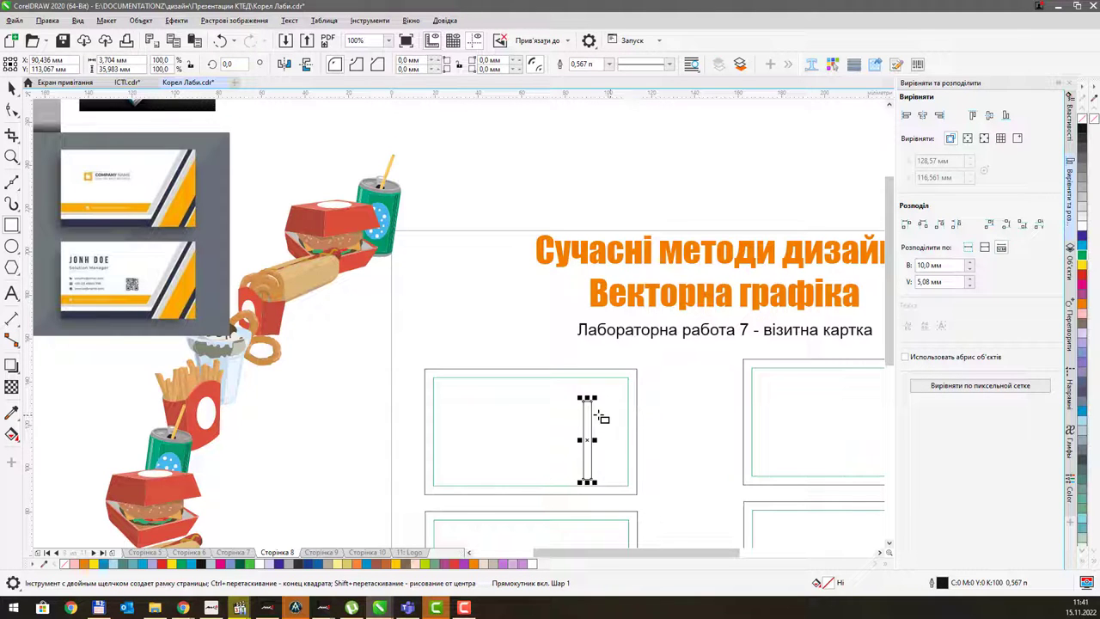
drag(586, 397, 589, 362)
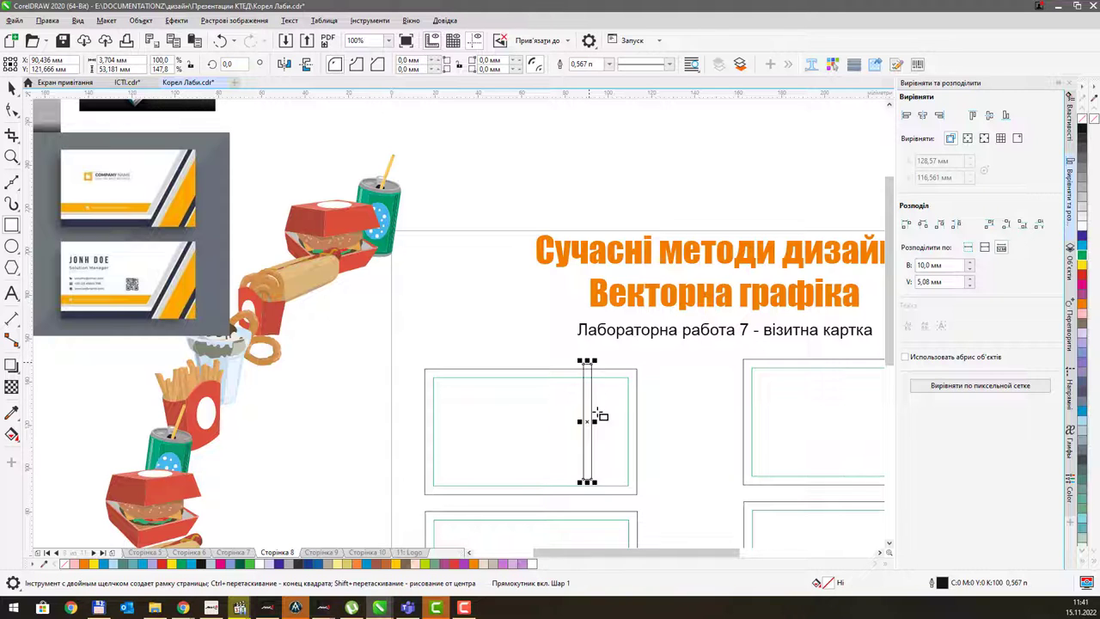
drag(587, 481, 587, 493)
Tilt the bar and fix its rotation angle at 335,0 degrees
key(space)
click(591, 391)
drag(598, 358, 628, 362)
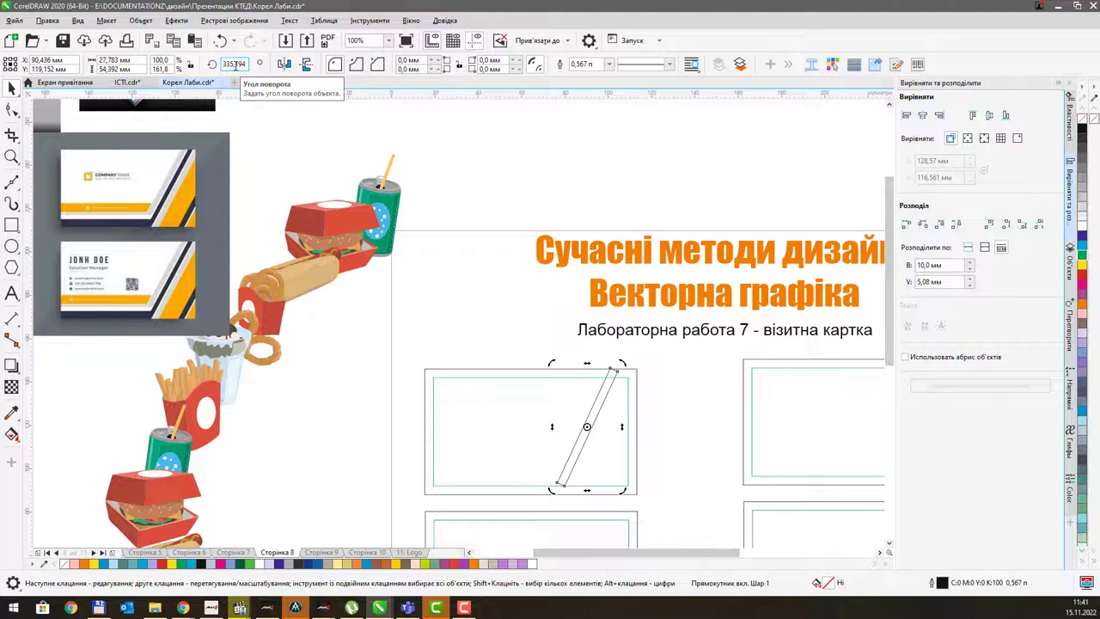
double_click(239, 63)
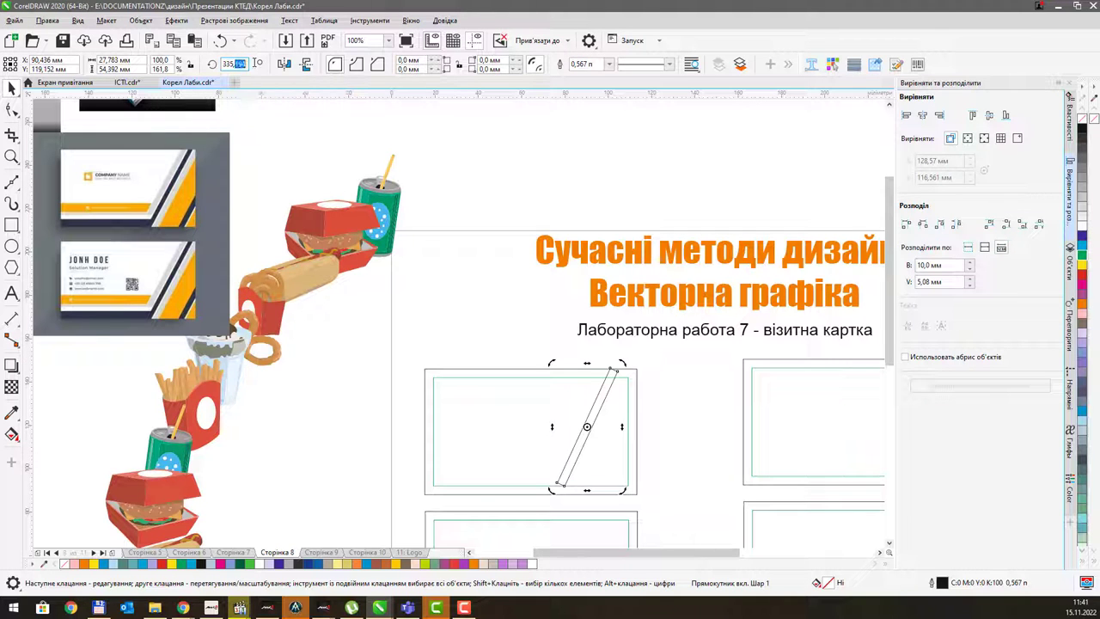
text(0)
key(Return)
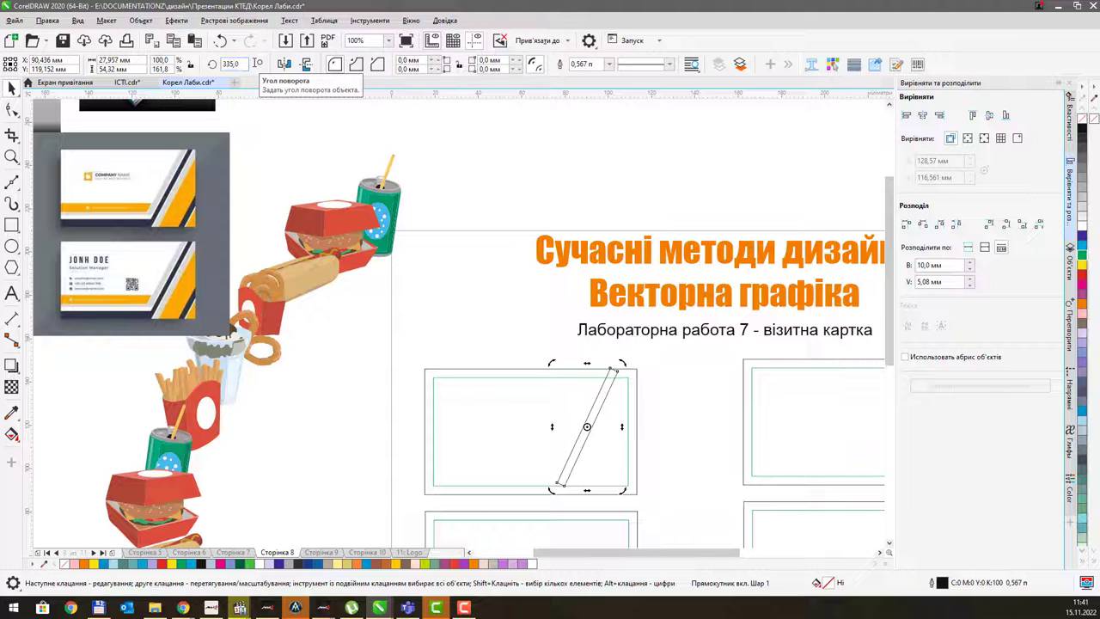
drag(645, 414, 633, 382)
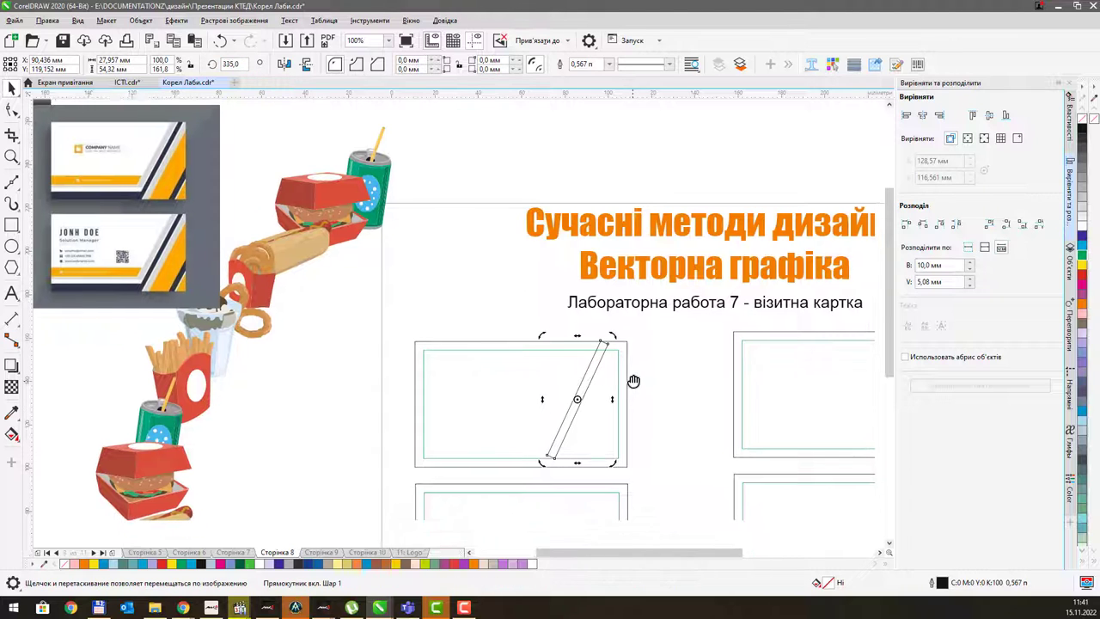
Place the reference card image beside the card frame and zoom in on the card
drag(176, 295, 338, 468)
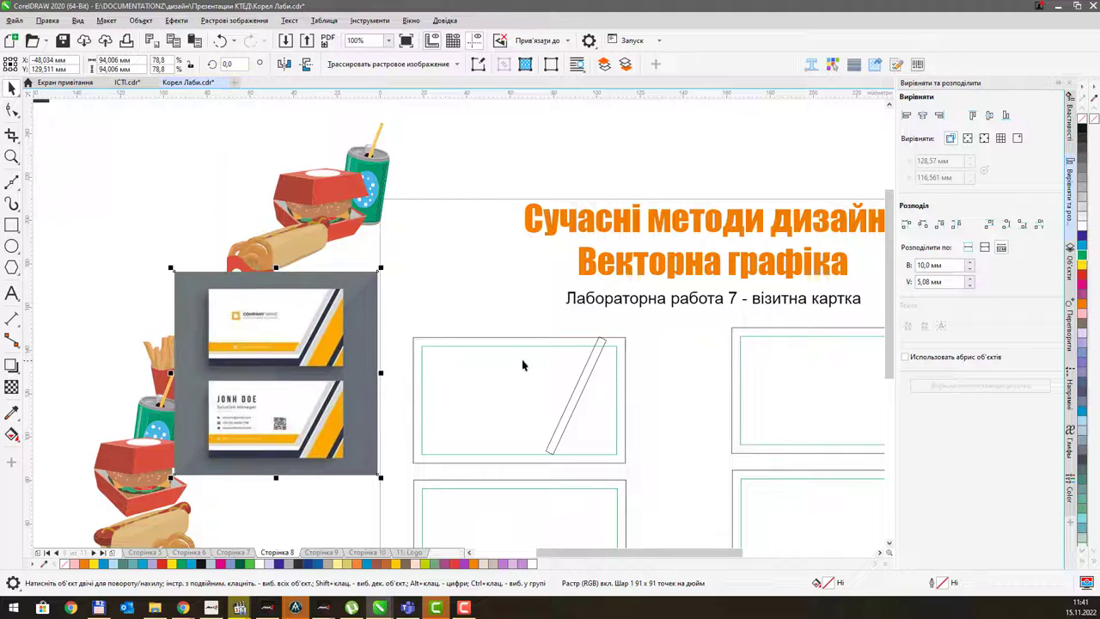
drag(525, 365, 458, 341)
scroll(442, 369, up, 3)
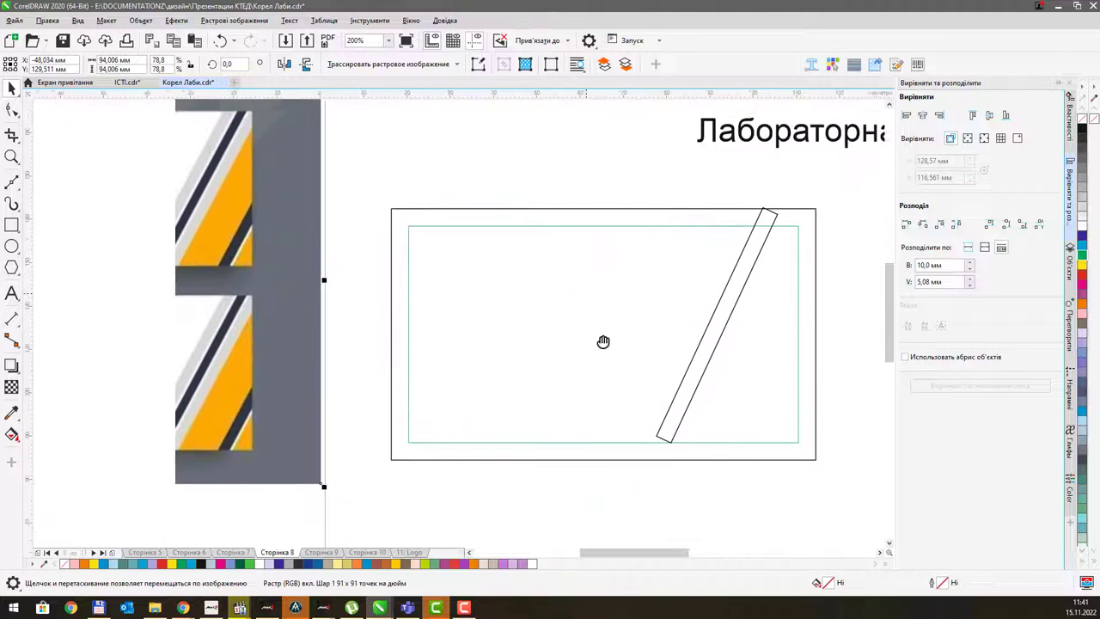
drag(606, 347, 641, 329)
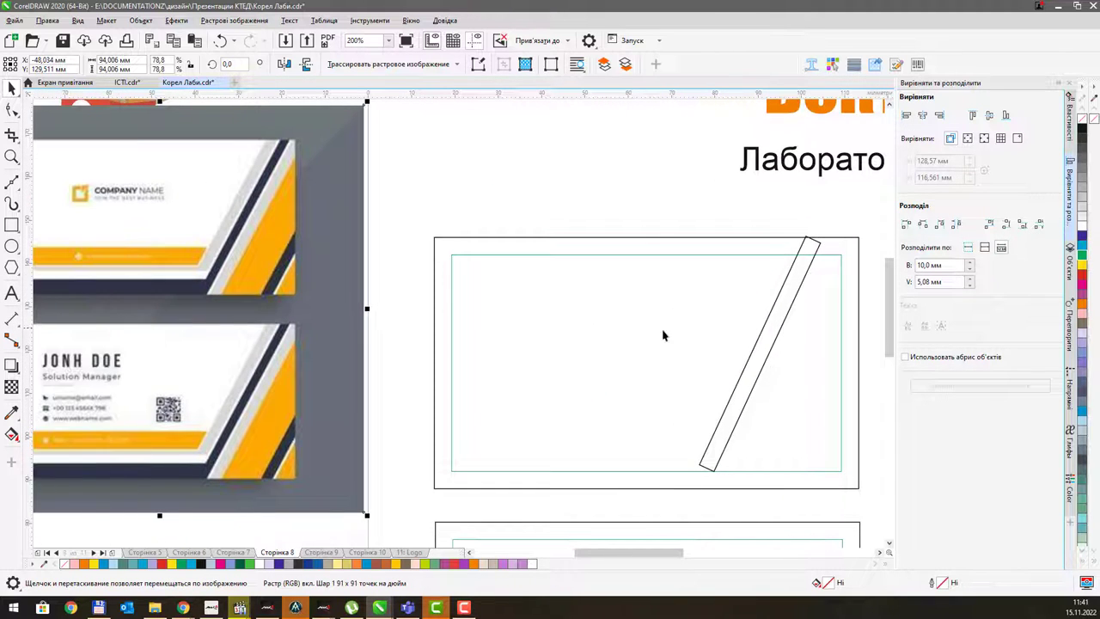
click(778, 334)
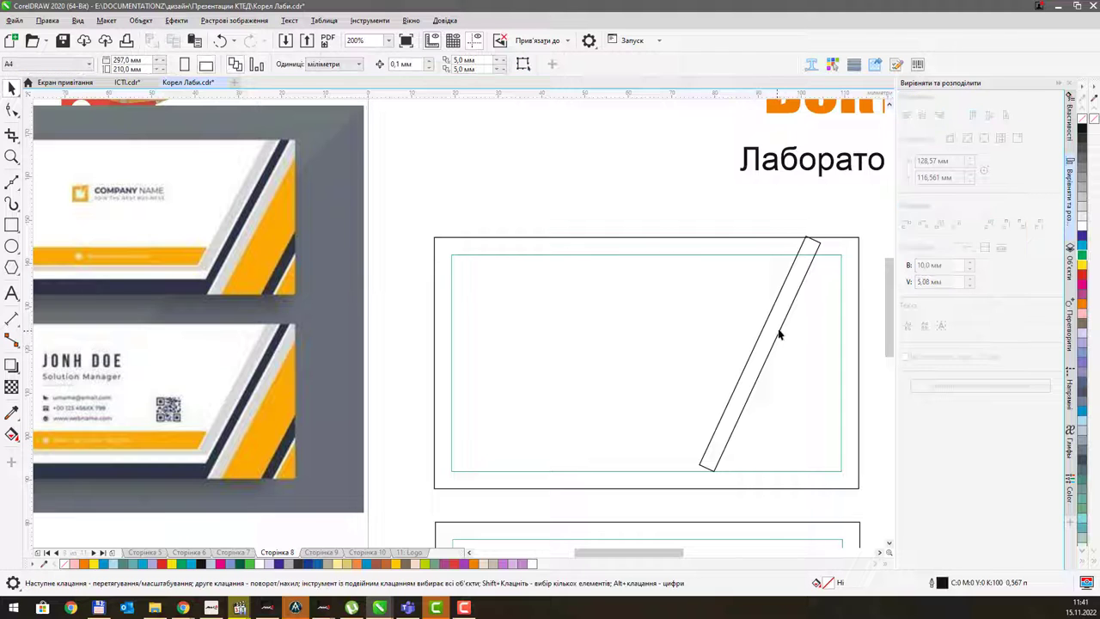
Shift the slanted bar slightly up and right, undoing a trial narrowing
click(780, 331)
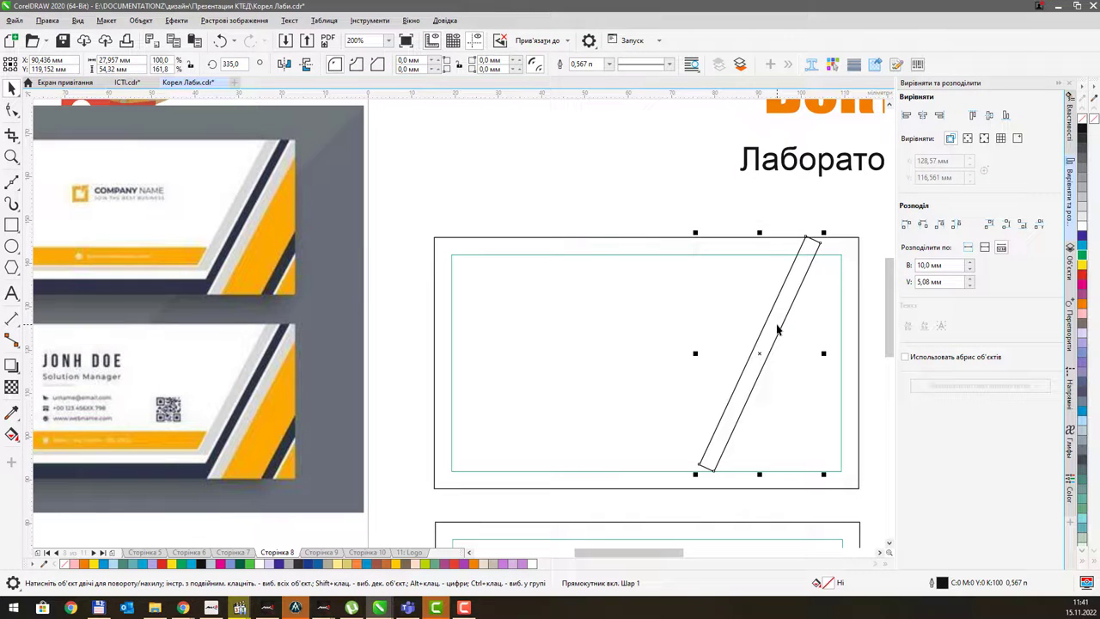
mouse_move(776, 336)
mouse_down()
mouse_move(796, 341)
mouse_move(785, 340)
mouse_up()
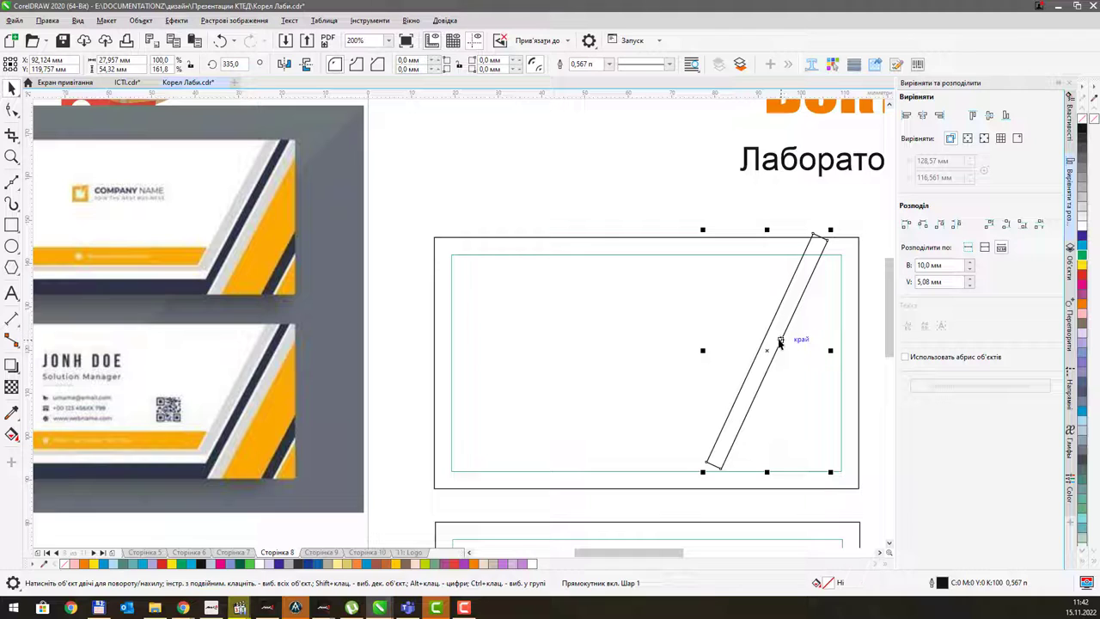
drag(781, 341, 785, 333)
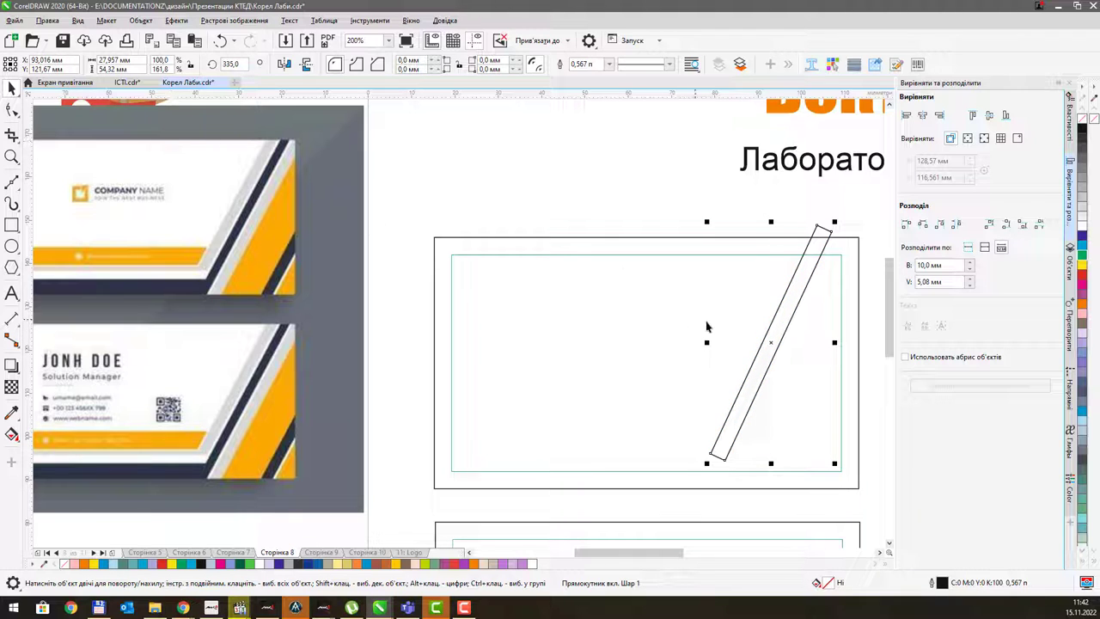
drag(835, 342, 828, 341)
key(ctrl+z)
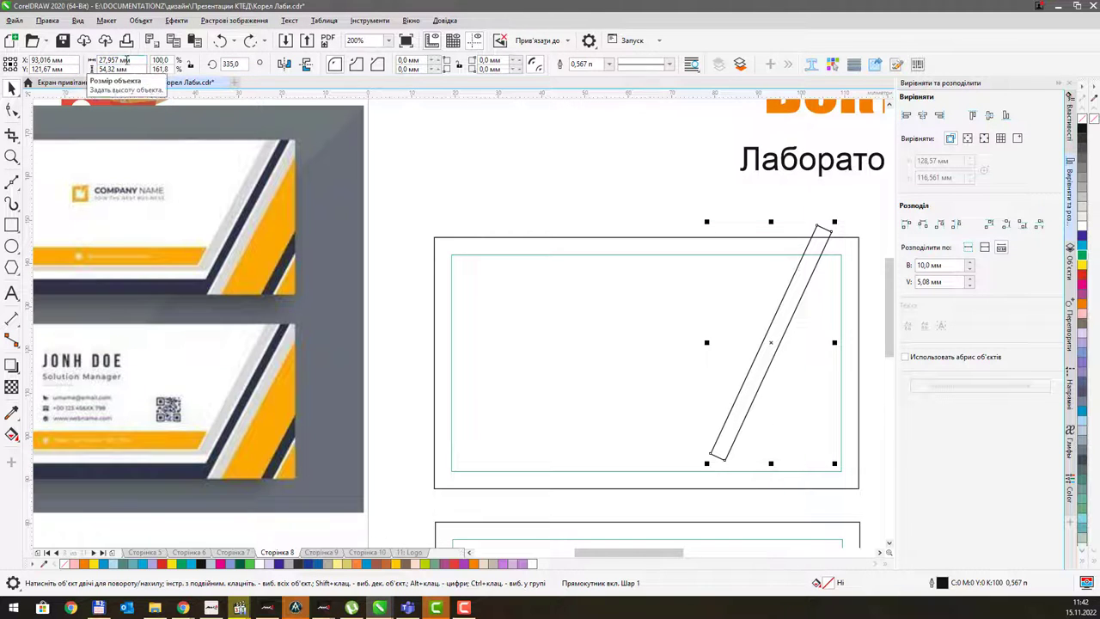
Try a 25 mm width for the bar, then undo it
click(103, 60)
text(25)
key(Return)
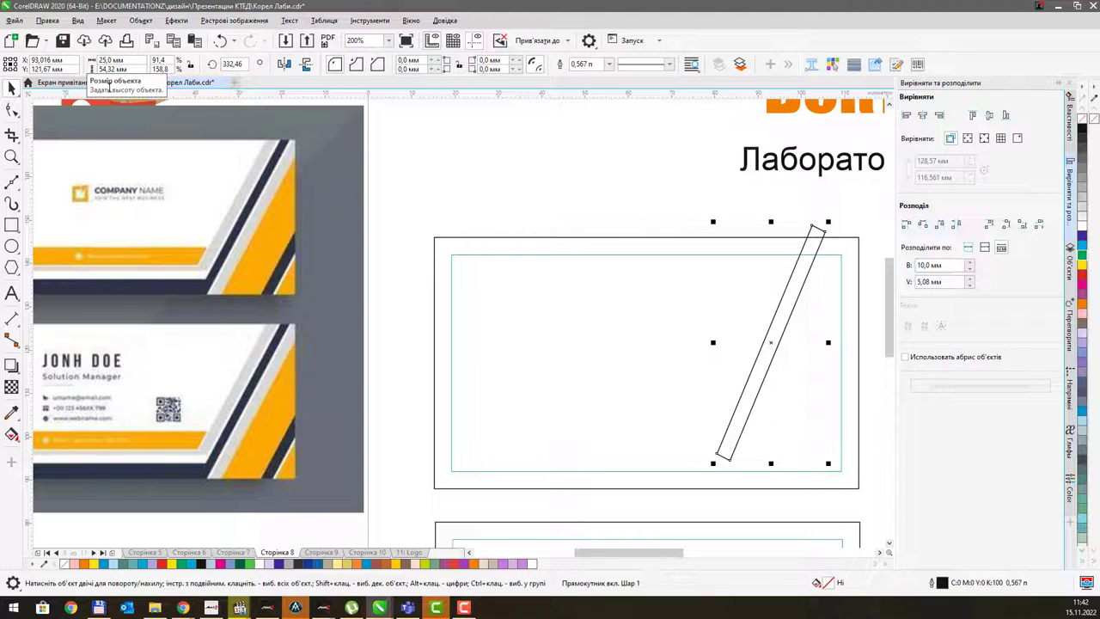
key(ctrl+z)
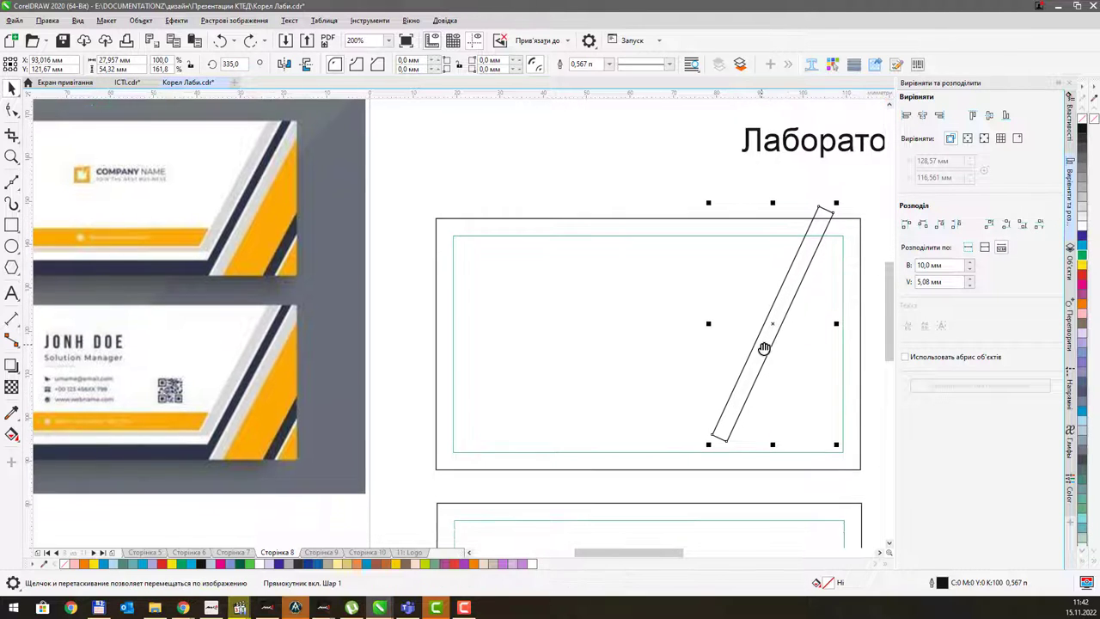
drag(763, 368, 765, 349)
Give the slanted bar a 10% black fill, after trying 30% and 20%, and no outline
click(1082, 203)
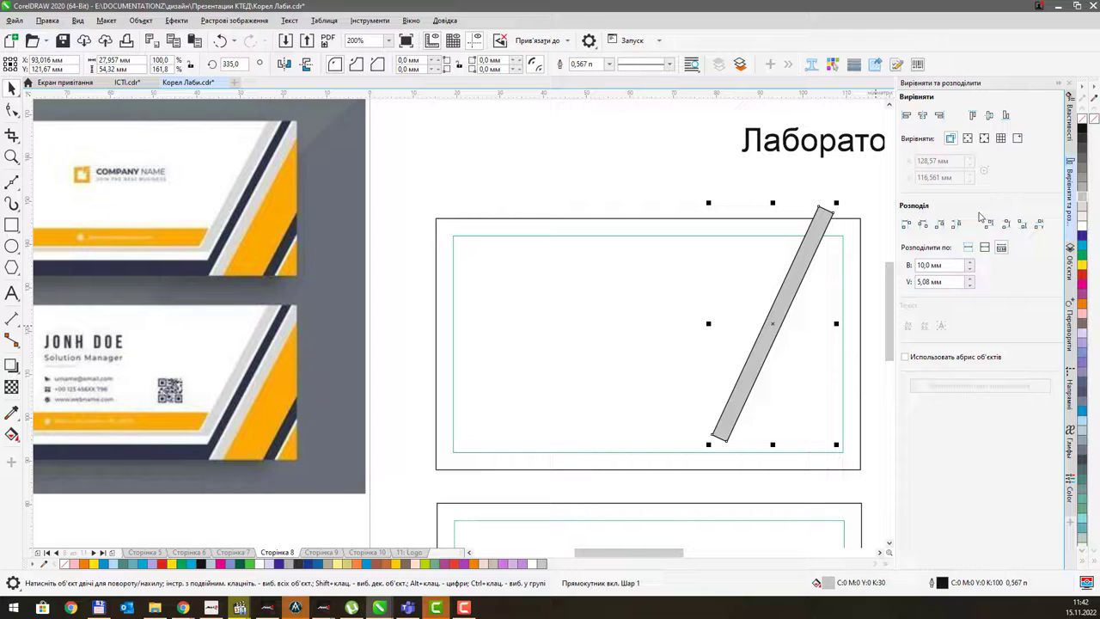
click(1083, 217)
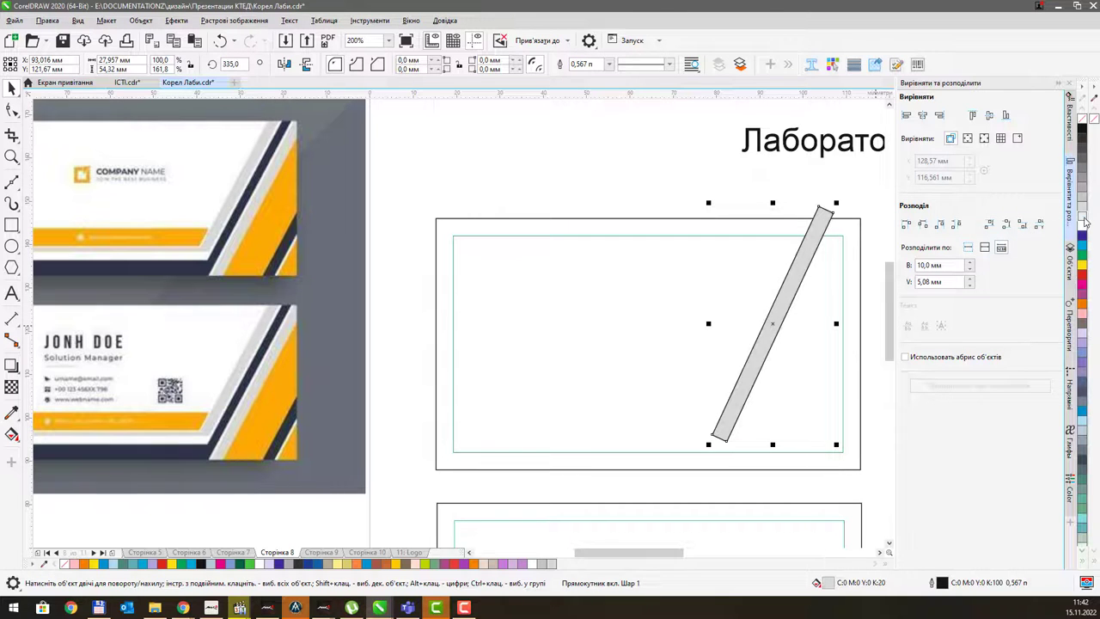
click(1083, 222)
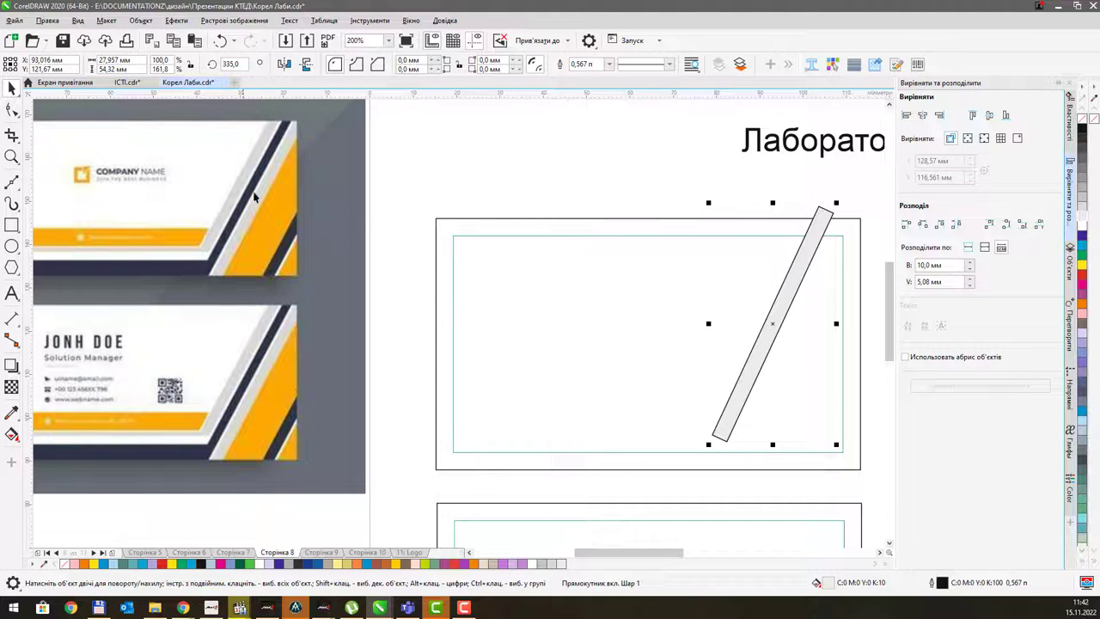
right_click(1094, 120)
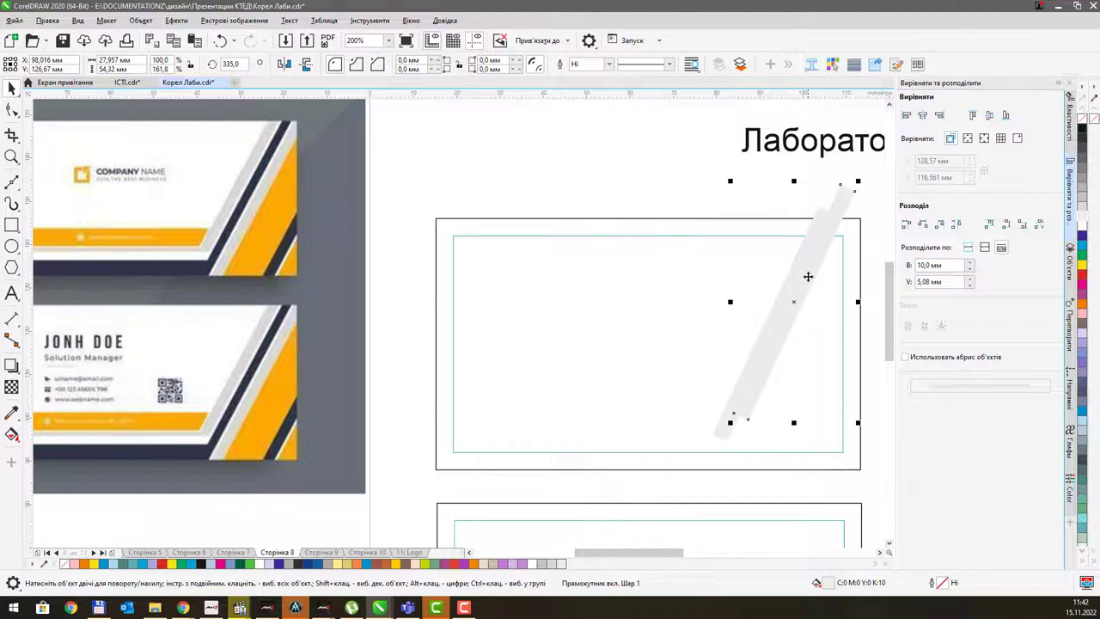
Drop a copy of the bar to the left and set its rotation to 90° so it lies horizontal
drag(808, 275, 615, 281)
right_click(614, 281)
double_click(232, 64)
text(360)
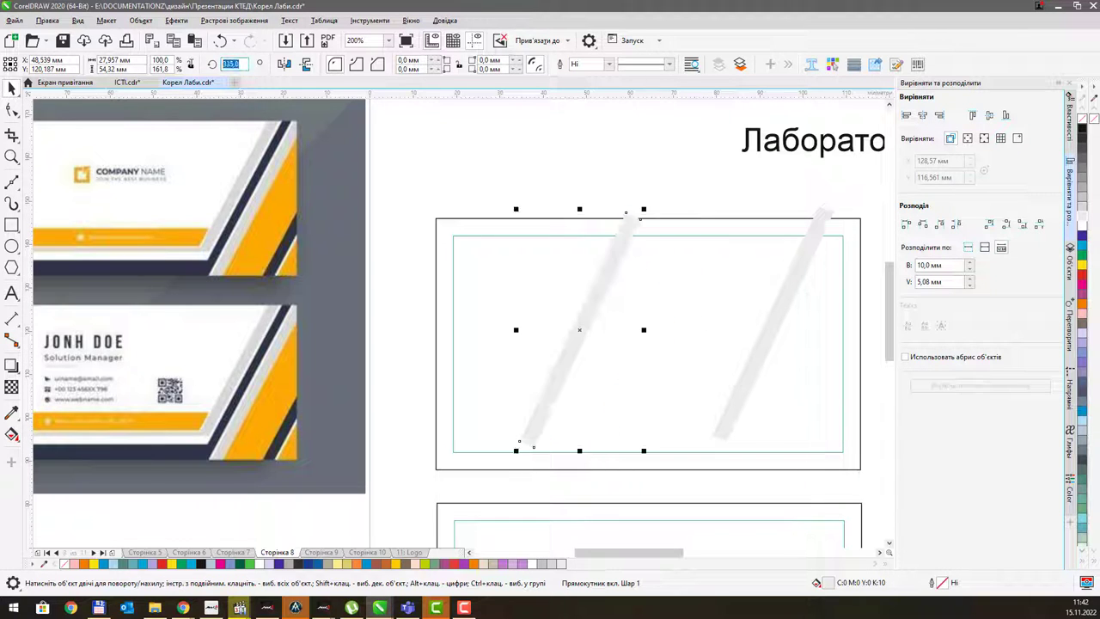
key(Return)
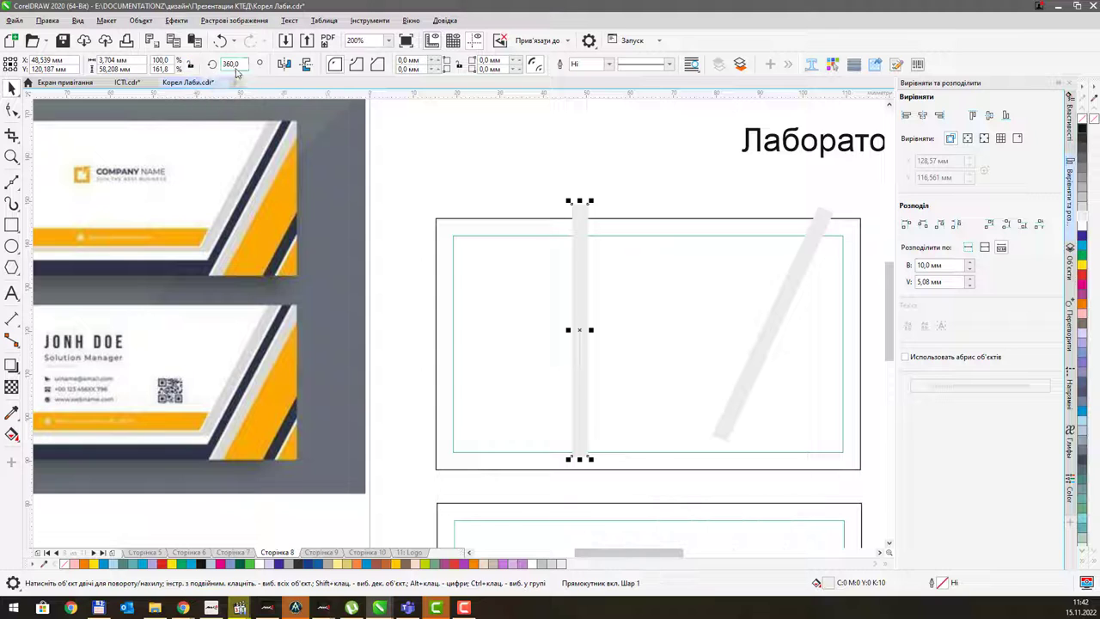
double_click(240, 65)
text(90)
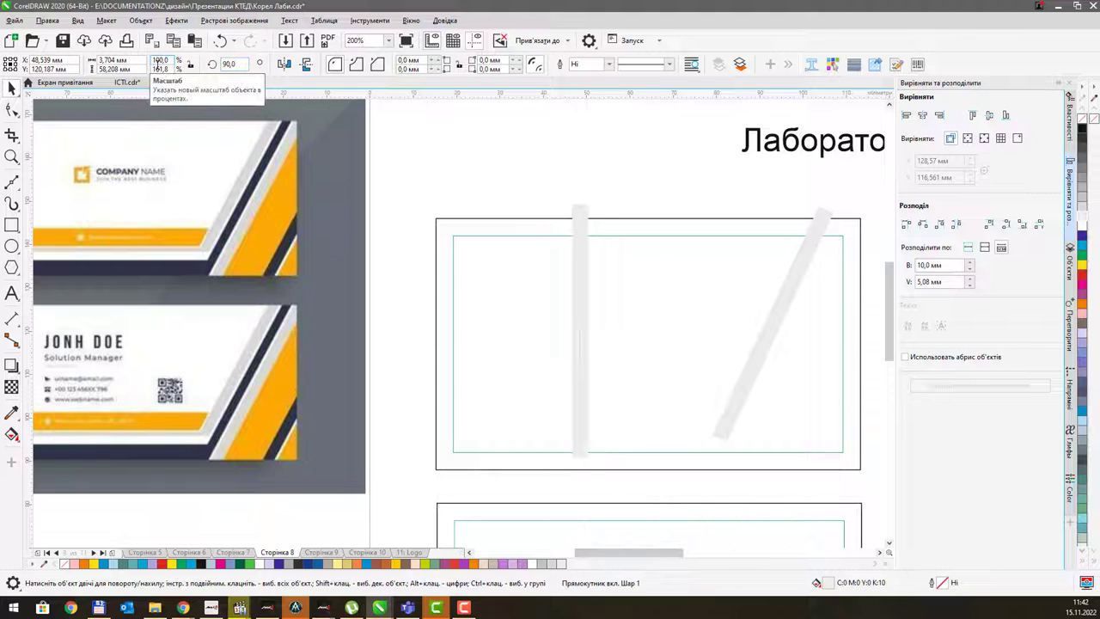
key(Return)
Move the horizontal copy down along the card's bottom edge
click(626, 328)
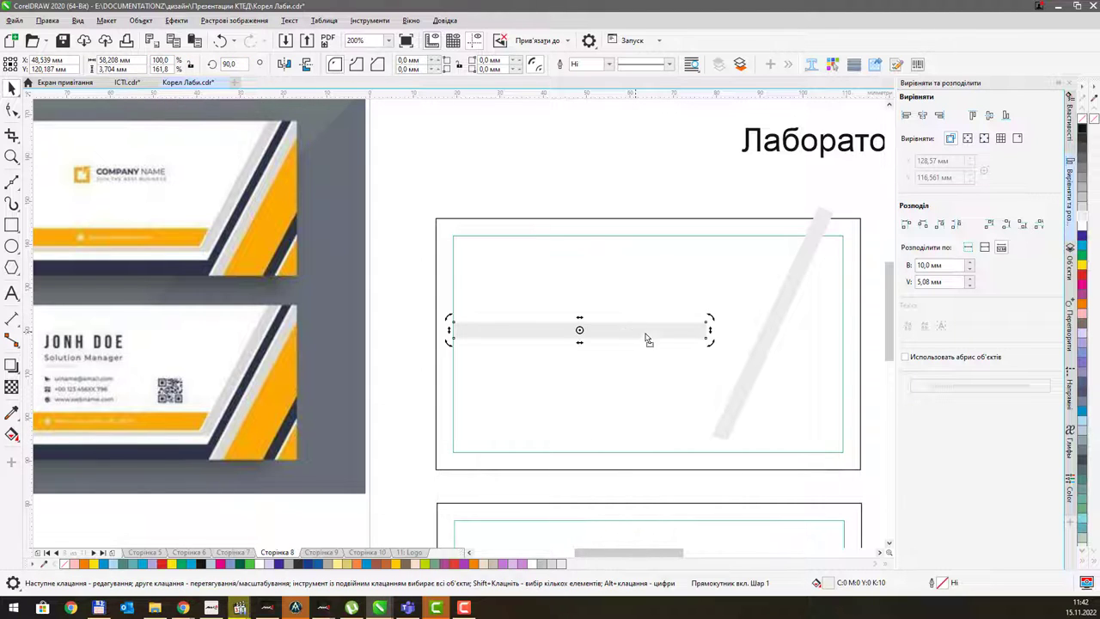
drag(648, 338, 659, 445)
drag(198, 254, 316, 300)
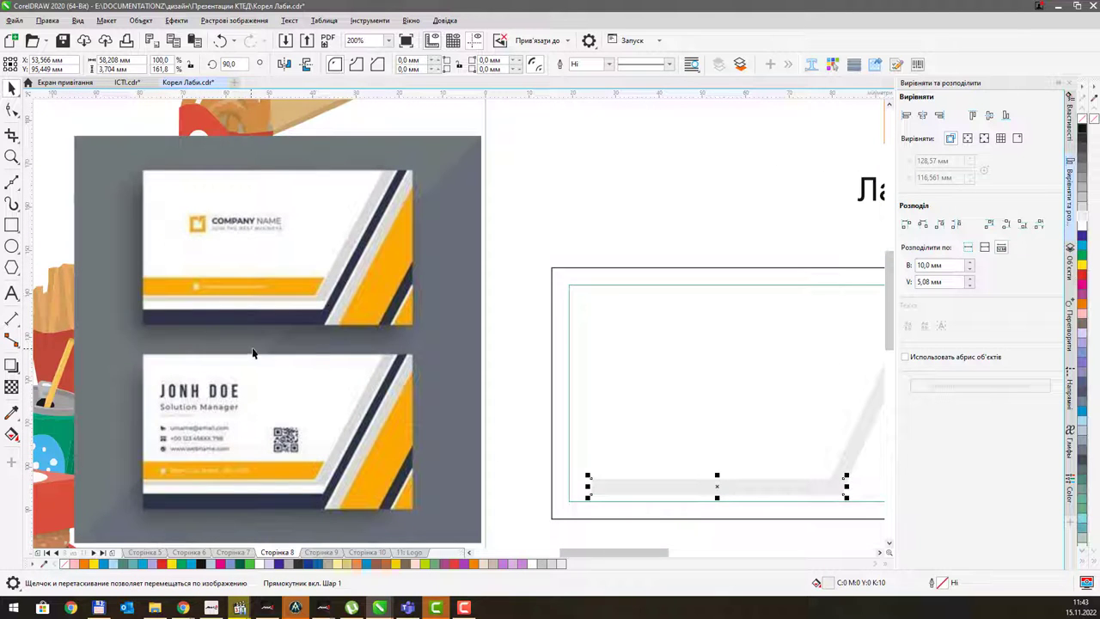
Nudge the reference card image back into place and close the alignment settings
click(305, 271)
drag(352, 272, 403, 274)
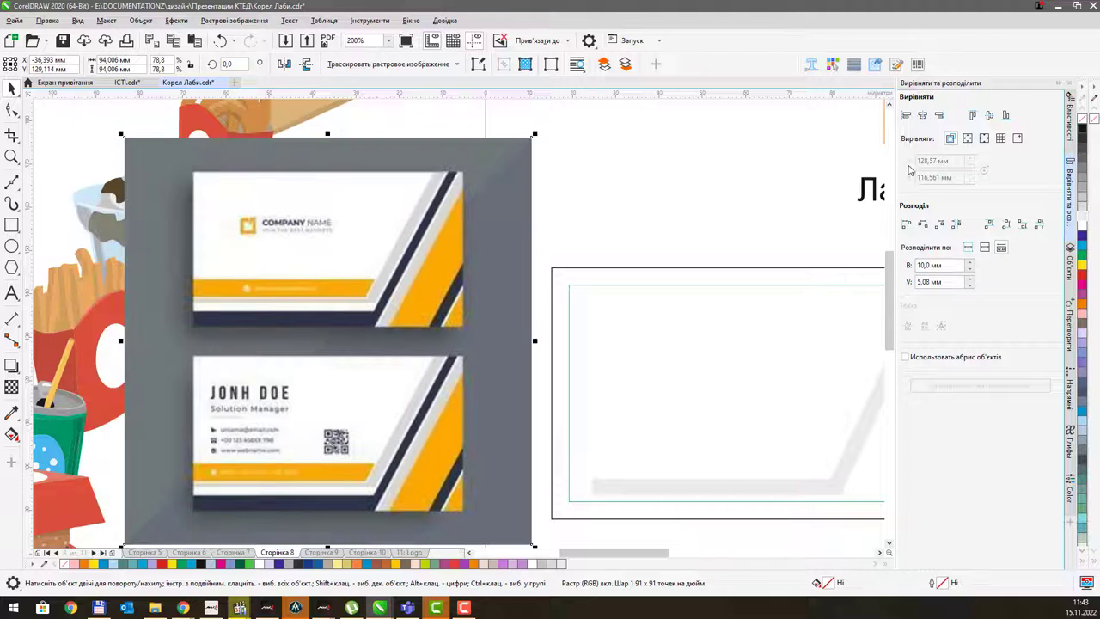
click(1057, 86)
key(h)
drag(764, 245, 535, 191)
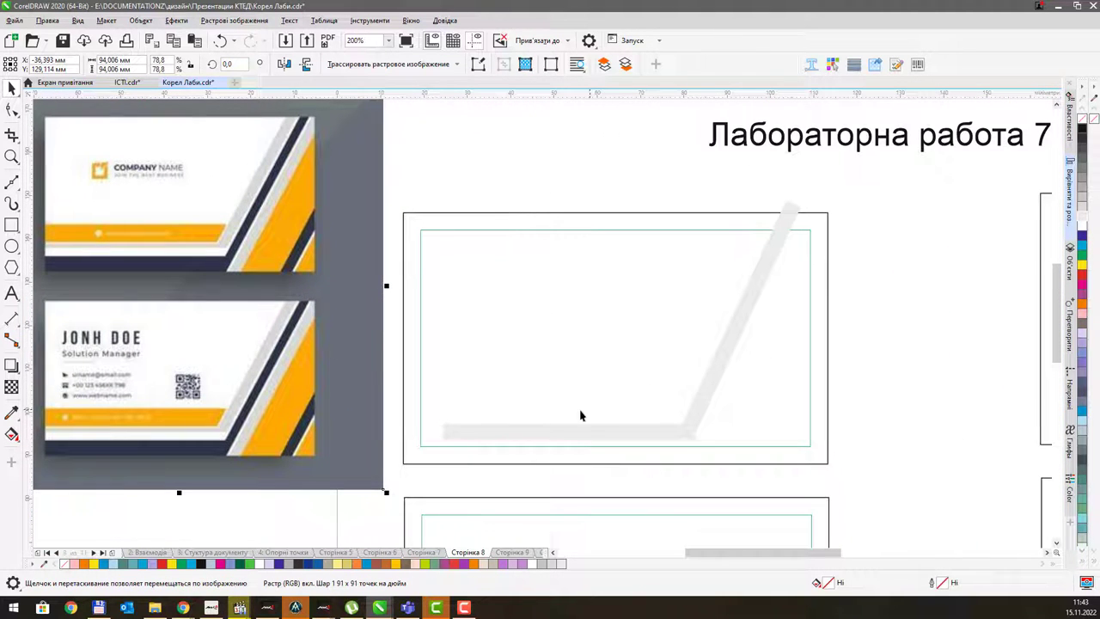
Snap the horizontal grey bar against the card edge and stretch it to the left
click(567, 434)
scroll(685, 430, up, 2)
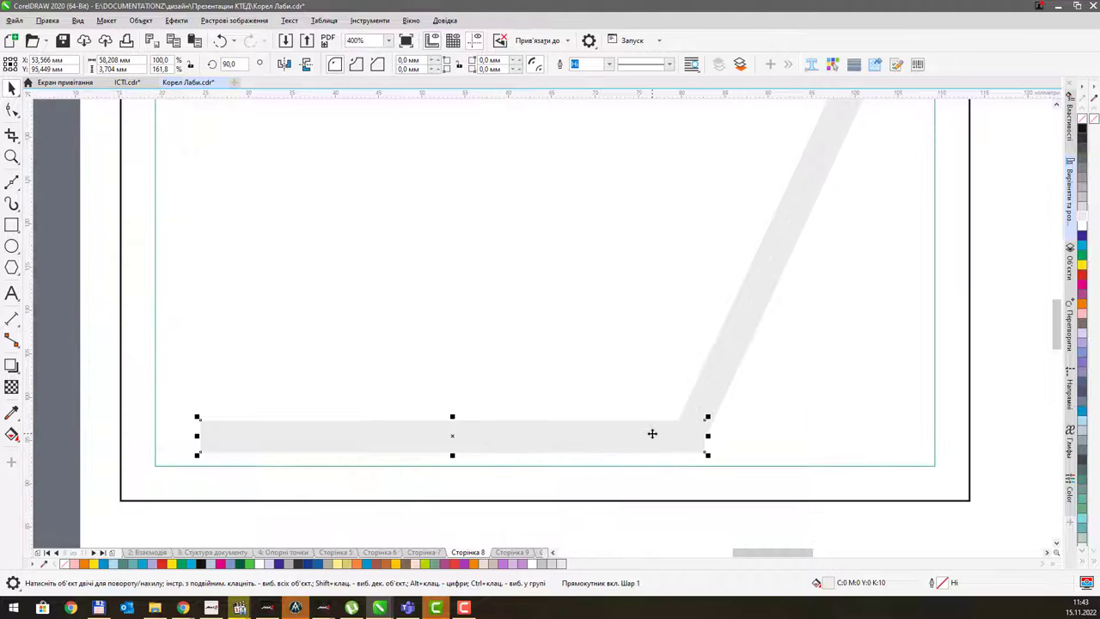
drag(652, 434, 680, 436)
drag(434, 335, 608, 339)
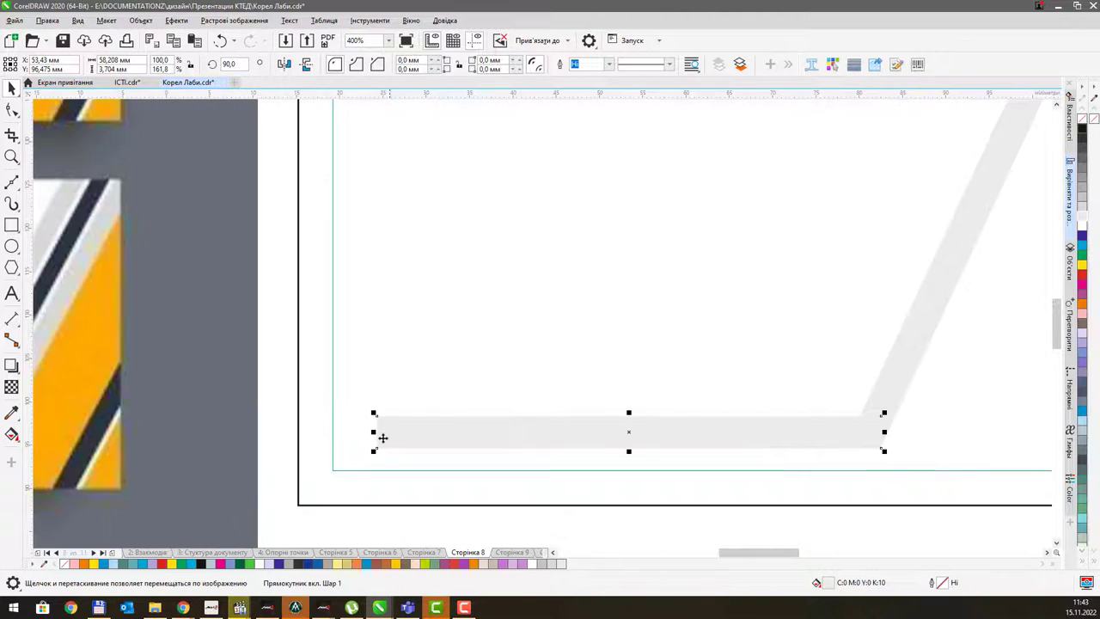
drag(372, 432, 295, 434)
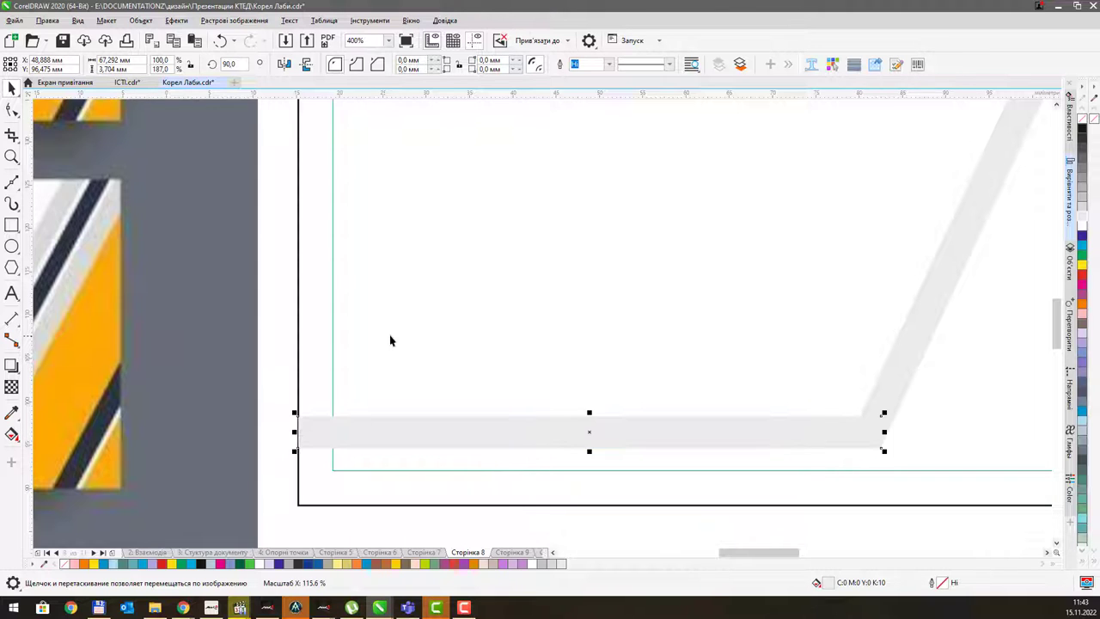
scroll(389, 336, down, 4)
drag(450, 284, 482, 346)
scroll(494, 386, up, 2)
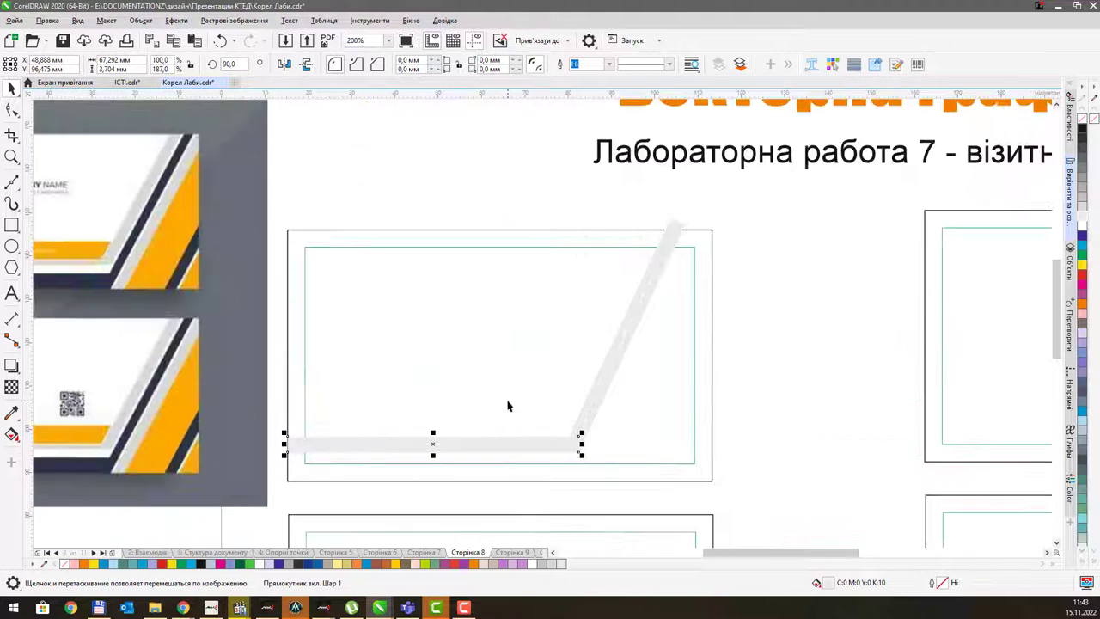
key(Escape)
drag(410, 367, 311, 346)
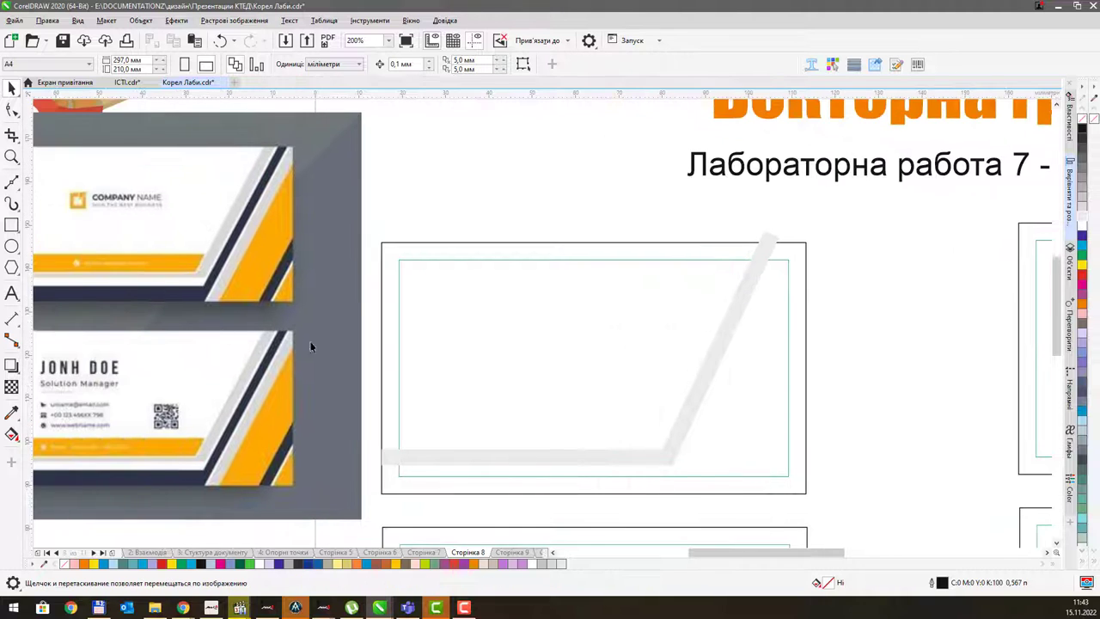
drag(469, 324, 496, 343)
Halve the horizontal grey bar's thickness
click(519, 461)
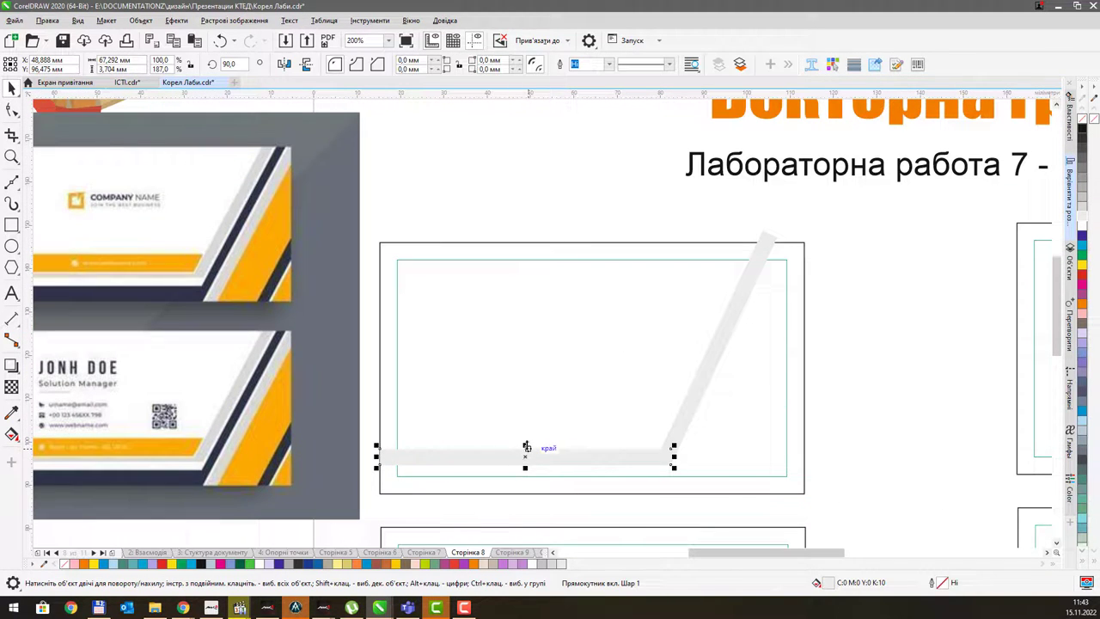
drag(522, 449, 526, 455)
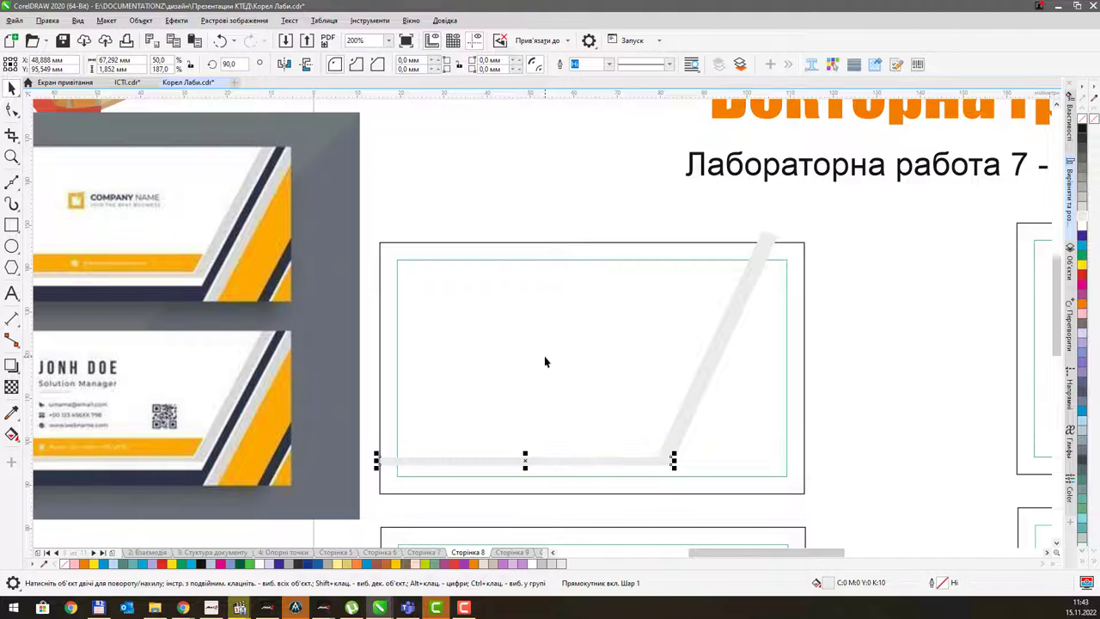
key(h)
key(space)
scroll(611, 457, up, 5)
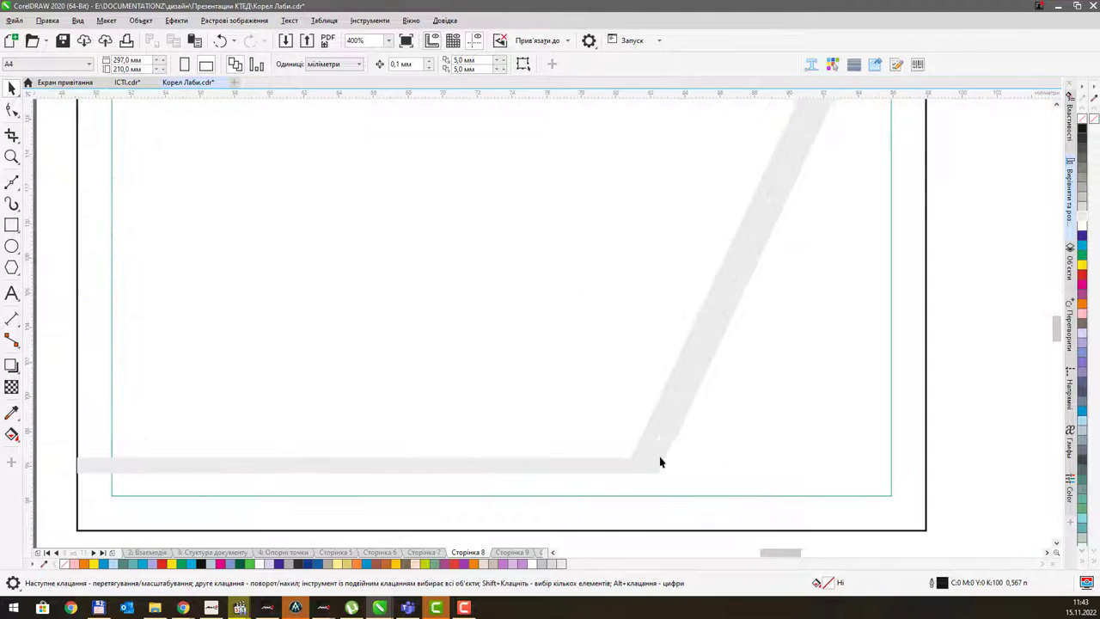
scroll(655, 490, up, 2)
Nudge the horizontal strip so it meets the diagonal strip
click(650, 481)
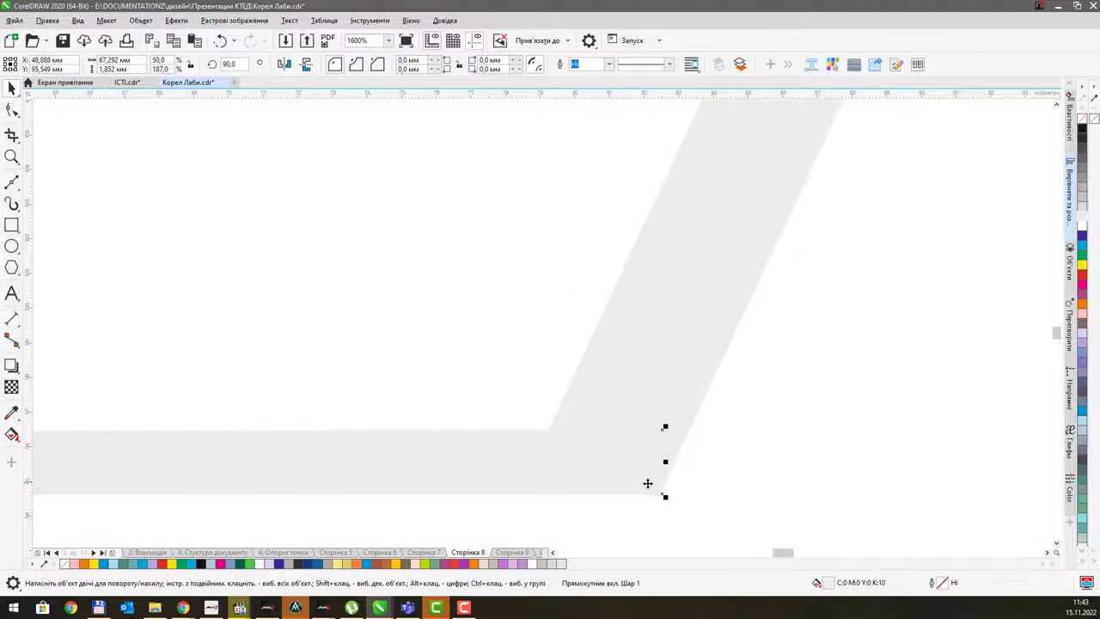
drag(660, 495, 657, 499)
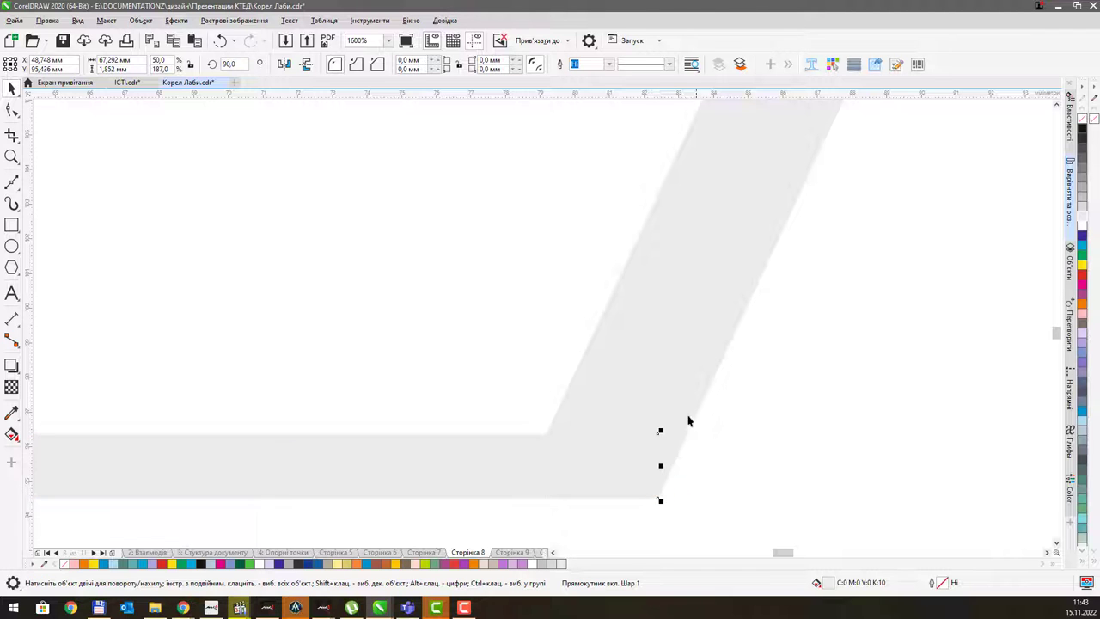
click(747, 470)
scroll(353, 373, down, 4)
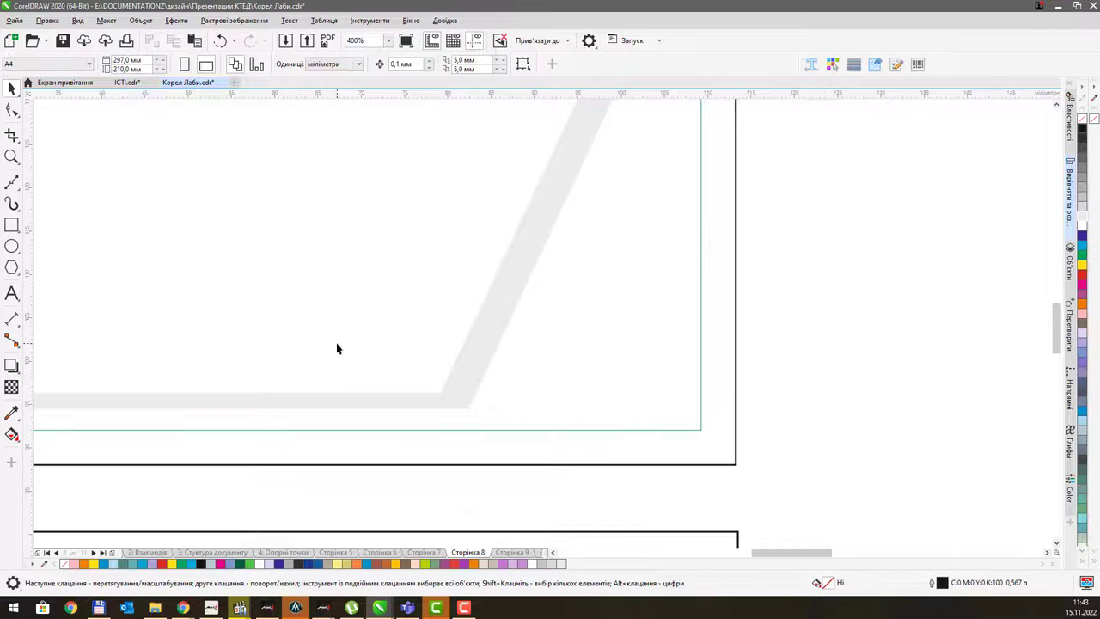
scroll(301, 390, left, 1)
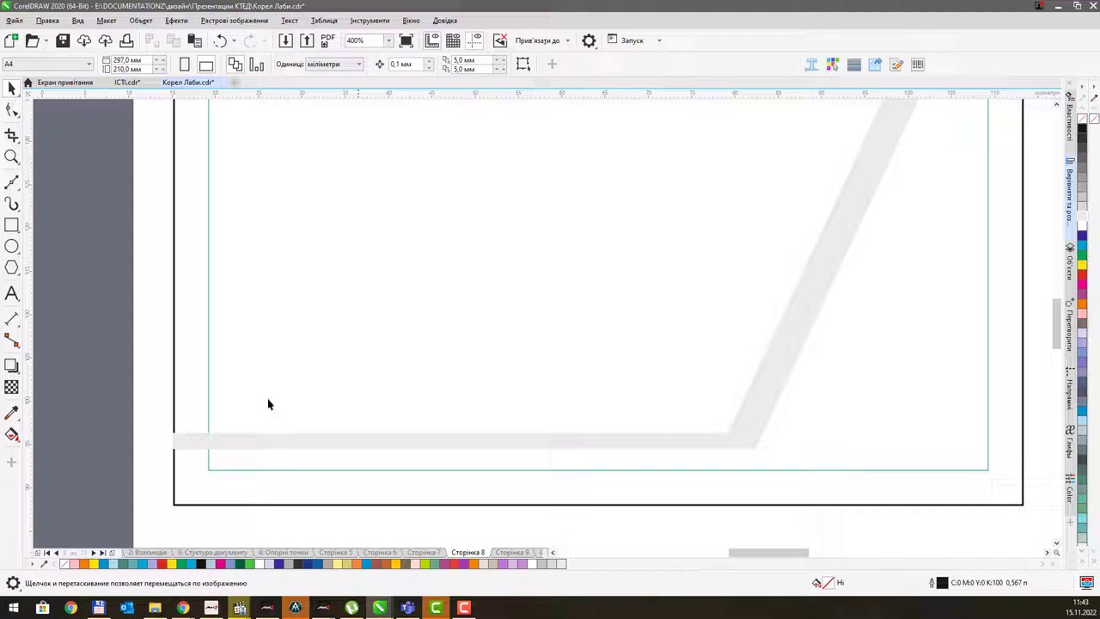
Stretch the strip's left end to the card edge and select it together with the diagonal strip
click(196, 442)
scroll(165, 435, up, 2)
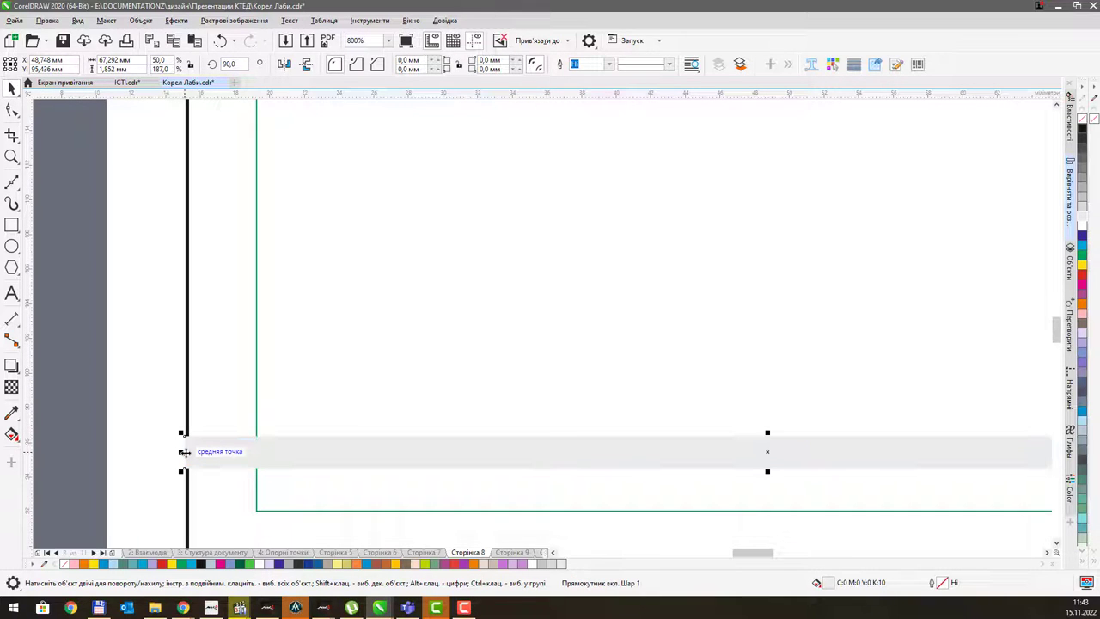
drag(181, 451, 184, 451)
scroll(269, 361, down, 5)
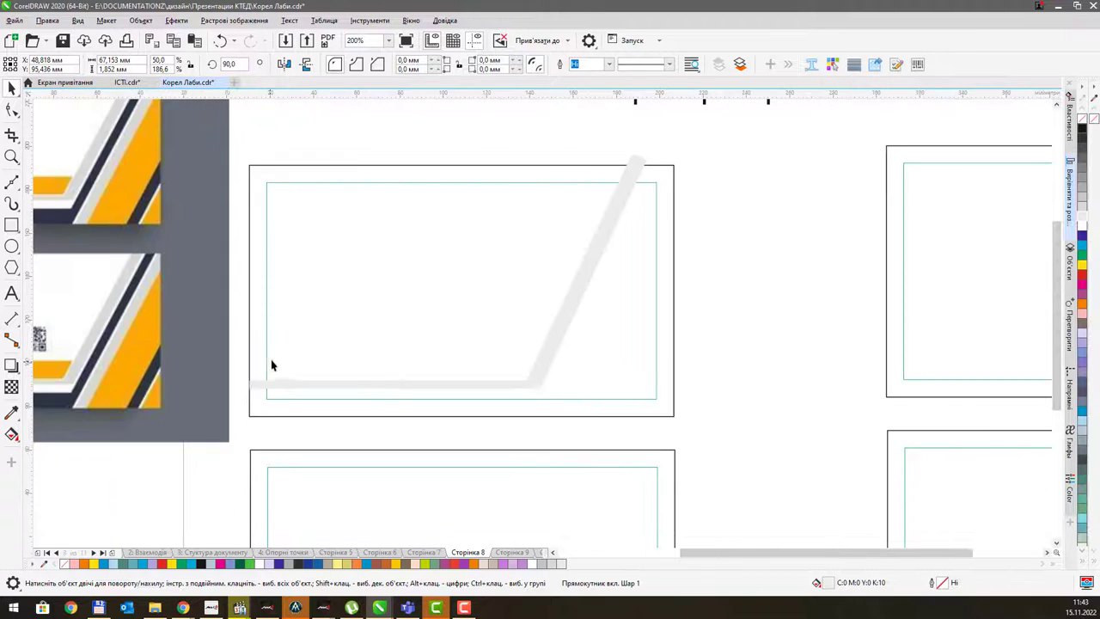
scroll(352, 450, up, 2)
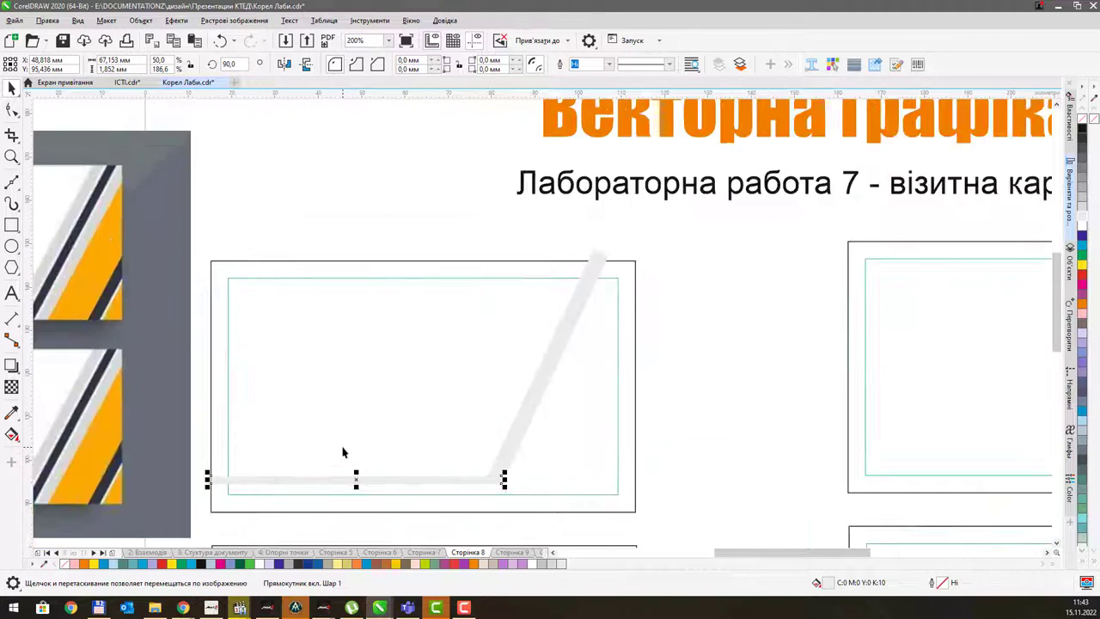
drag(300, 412, 396, 393)
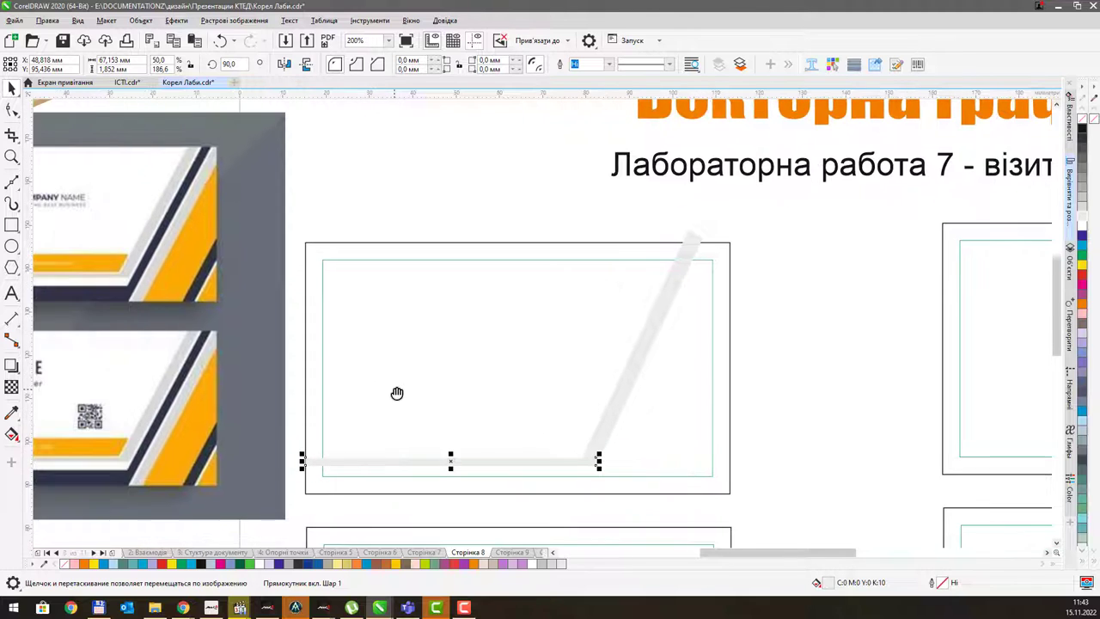
shift+click(624, 390)
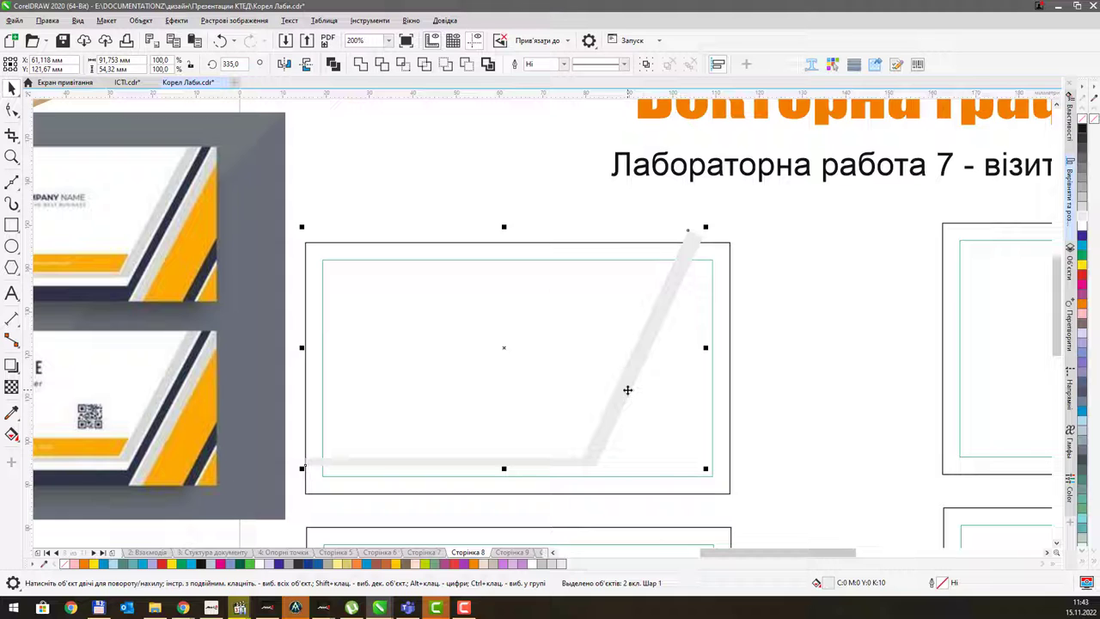
Make a spare copy of the diagonal strip just to its right
click(636, 350)
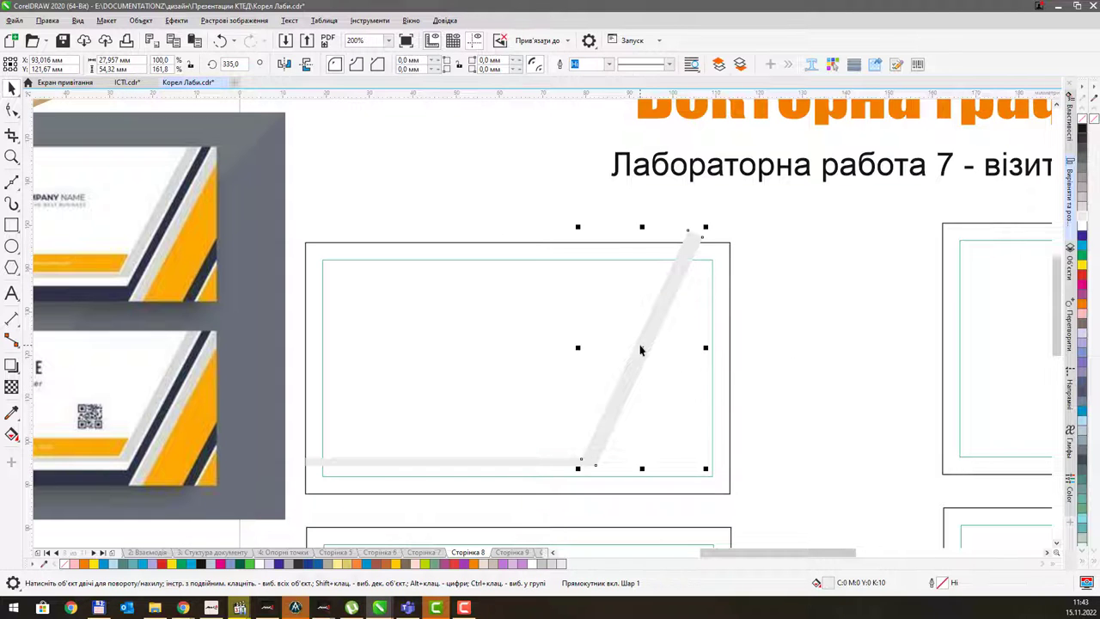
drag(640, 349, 667, 358)
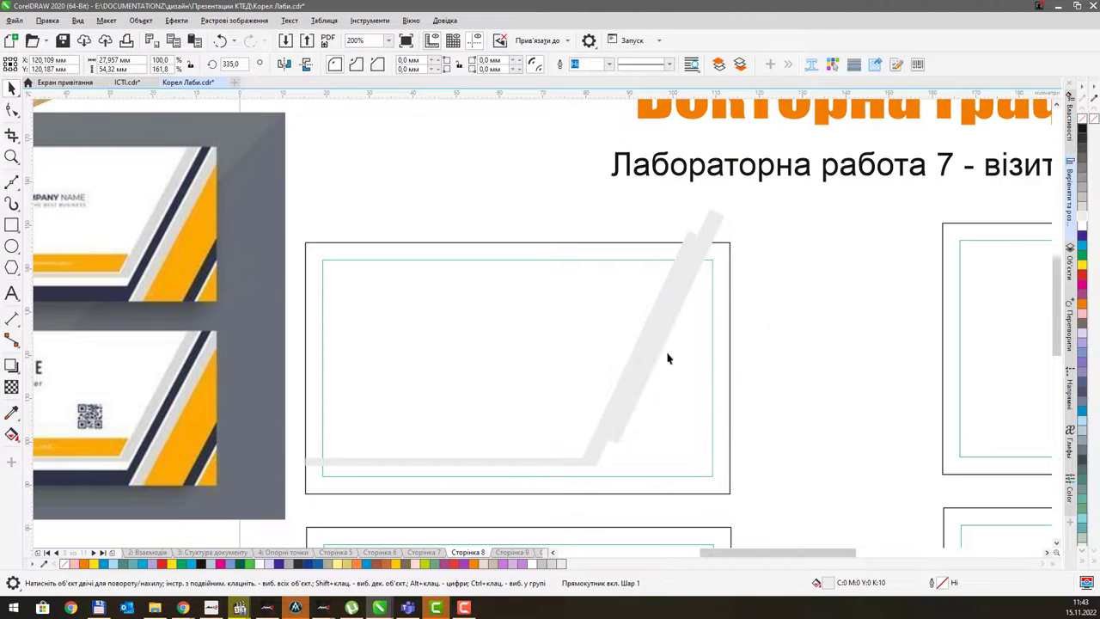
key(ctrl+d)
click(642, 356)
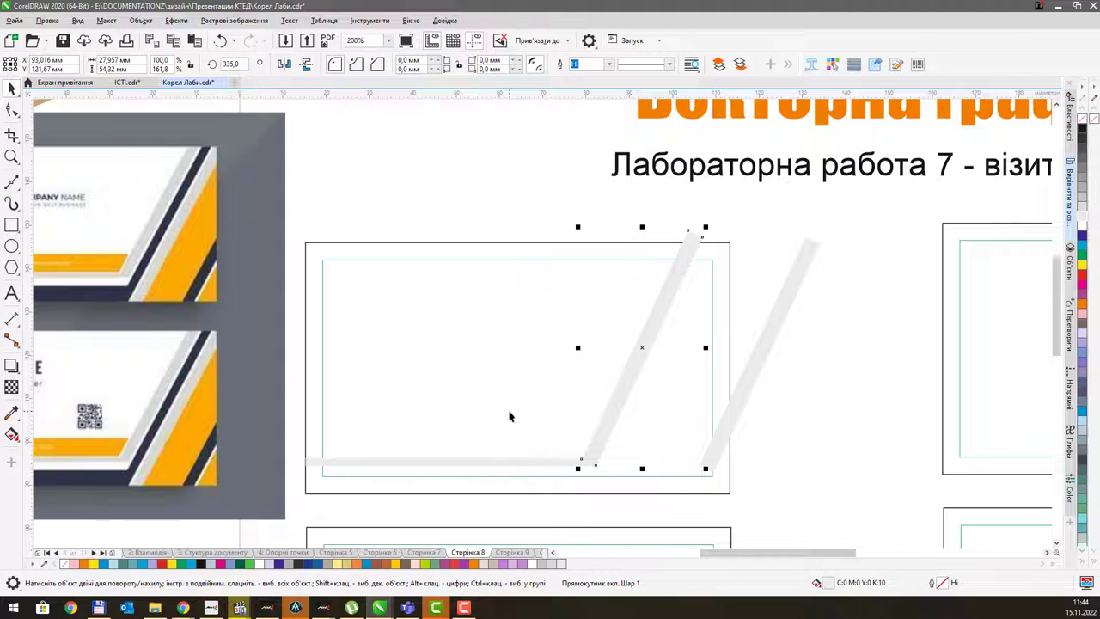
Weld the bottom horizontal strip and the left diagonal strip into one L shape
click(519, 465)
click(521, 463)
shift+click(628, 383)
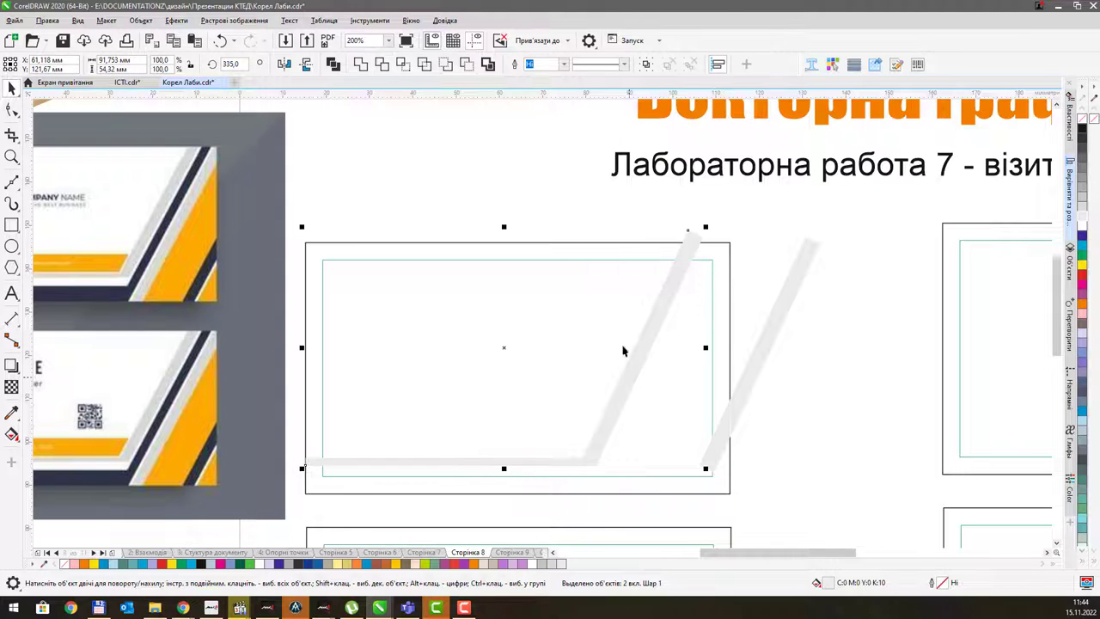
click(361, 65)
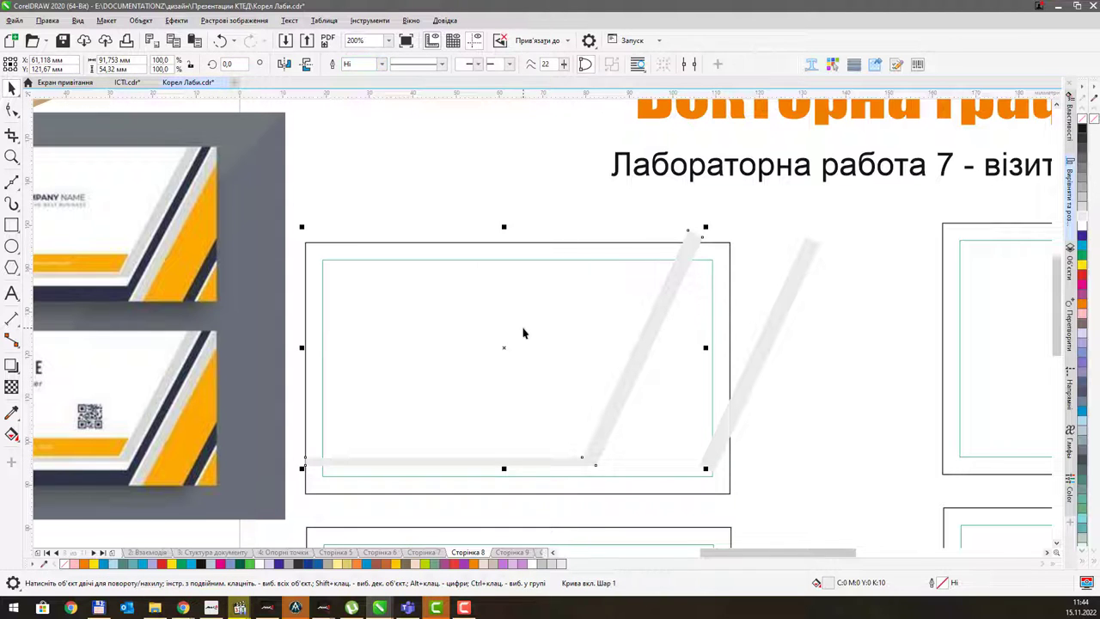
click(632, 271)
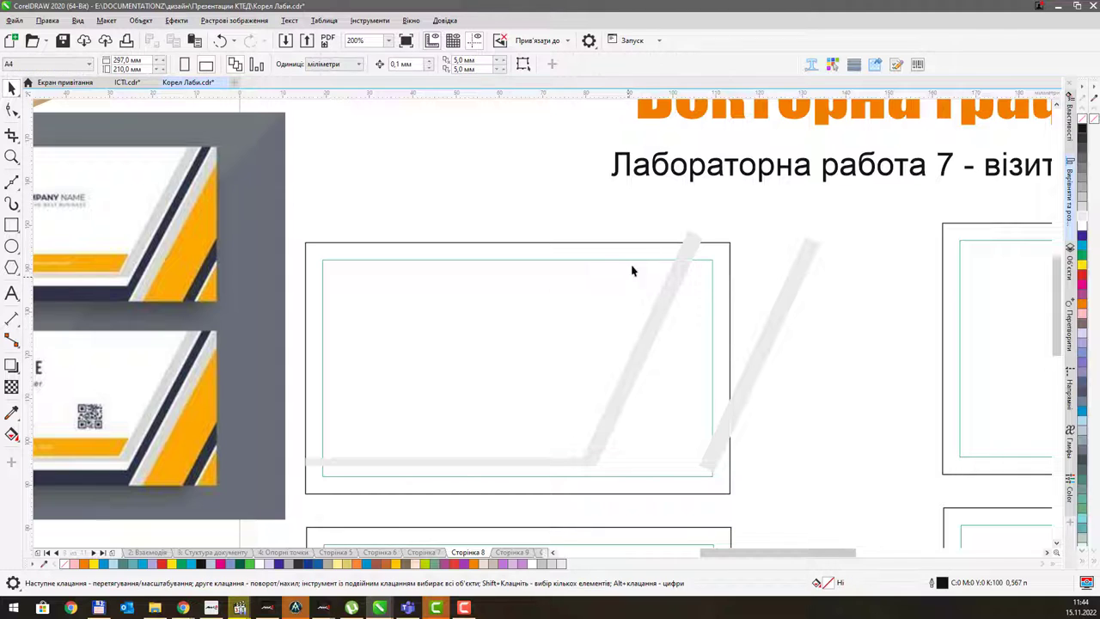
click(681, 256)
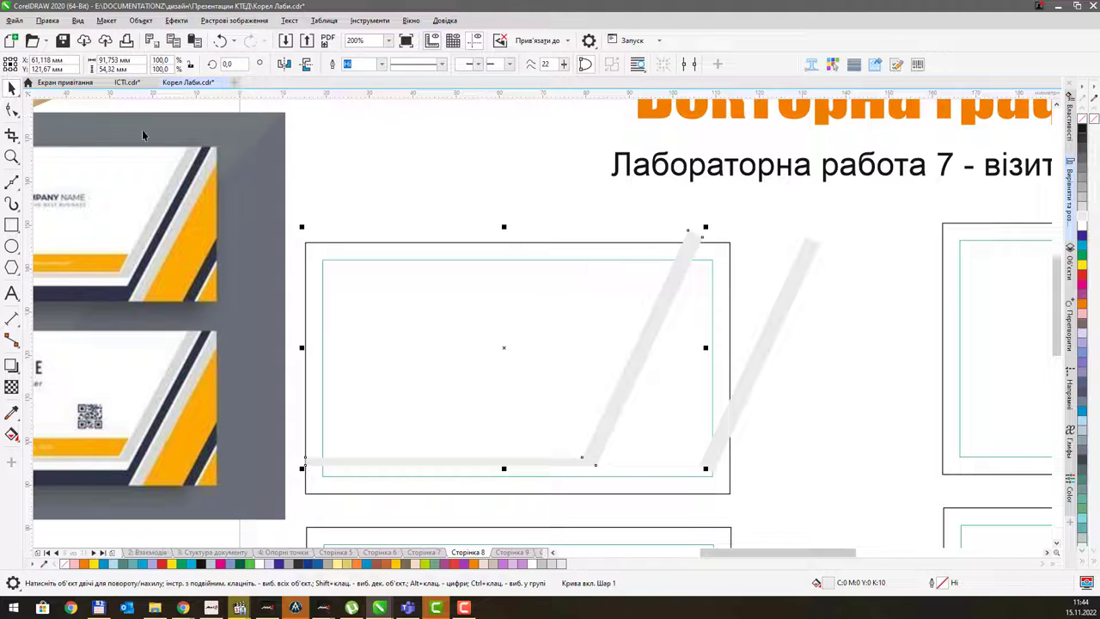
Drag the L-stripe's two top nodes onto the card's top edge
click(12, 110)
scroll(706, 233, up, 2)
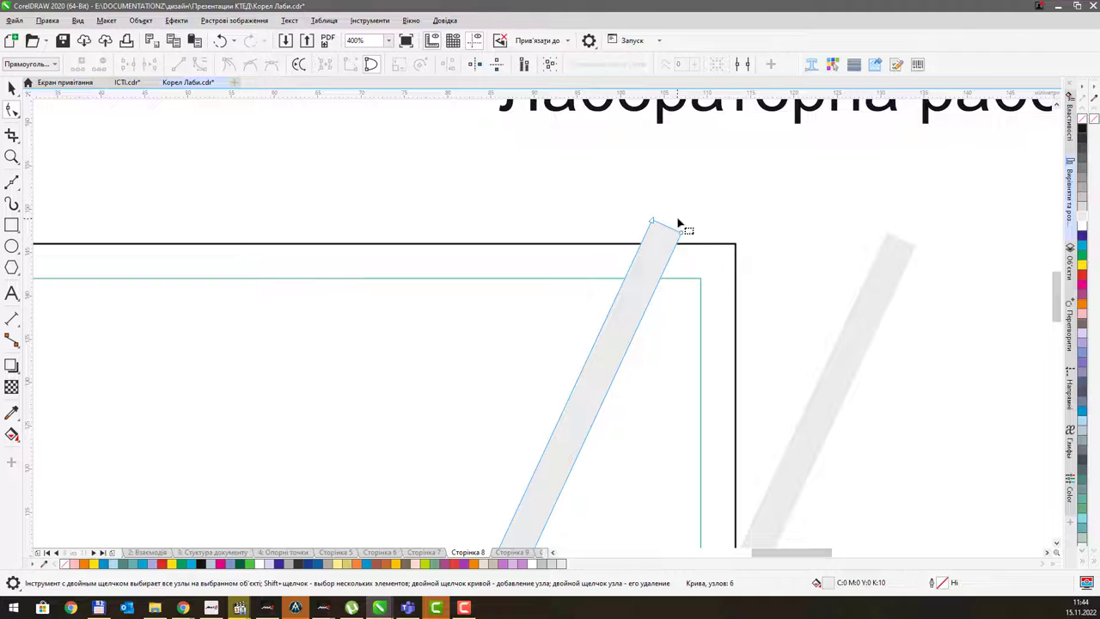
scroll(669, 204, up, 2)
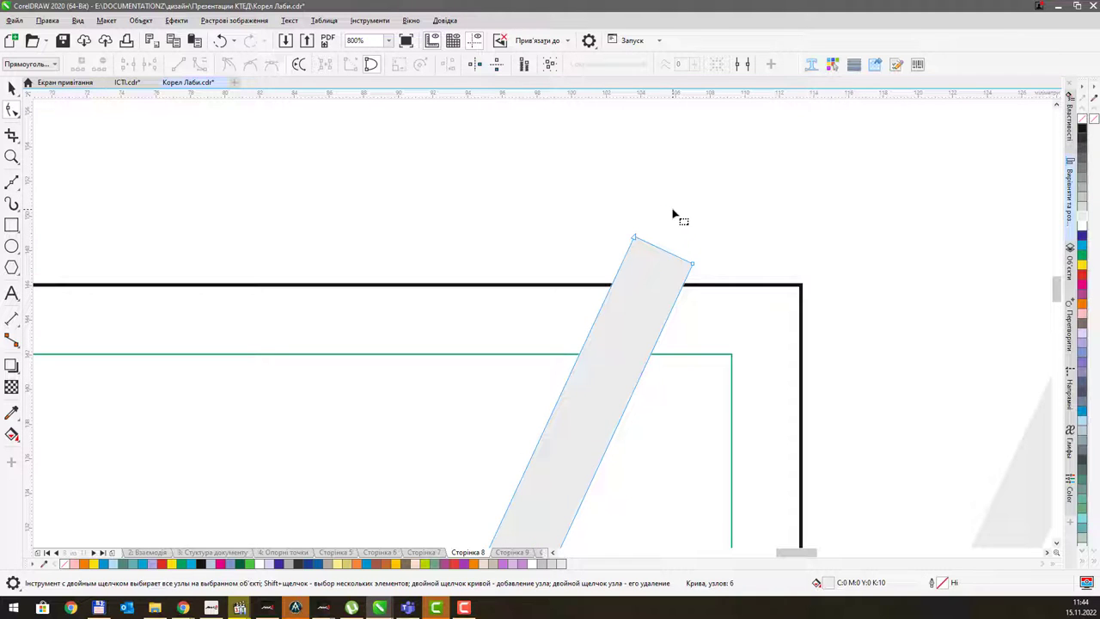
click(640, 243)
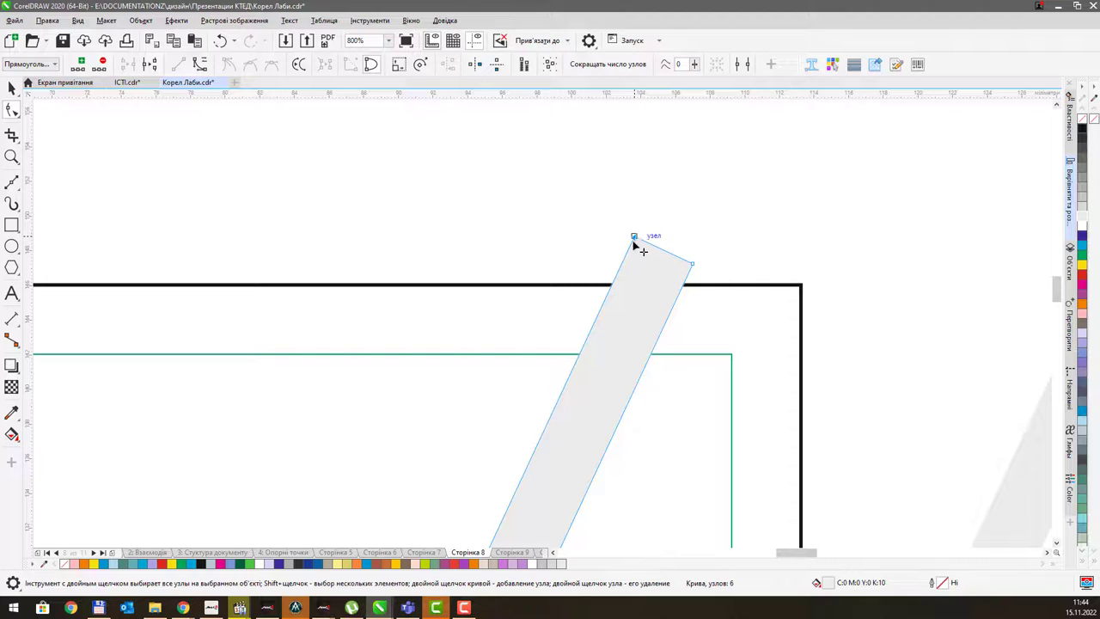
drag(635, 239, 610, 286)
drag(695, 266, 685, 286)
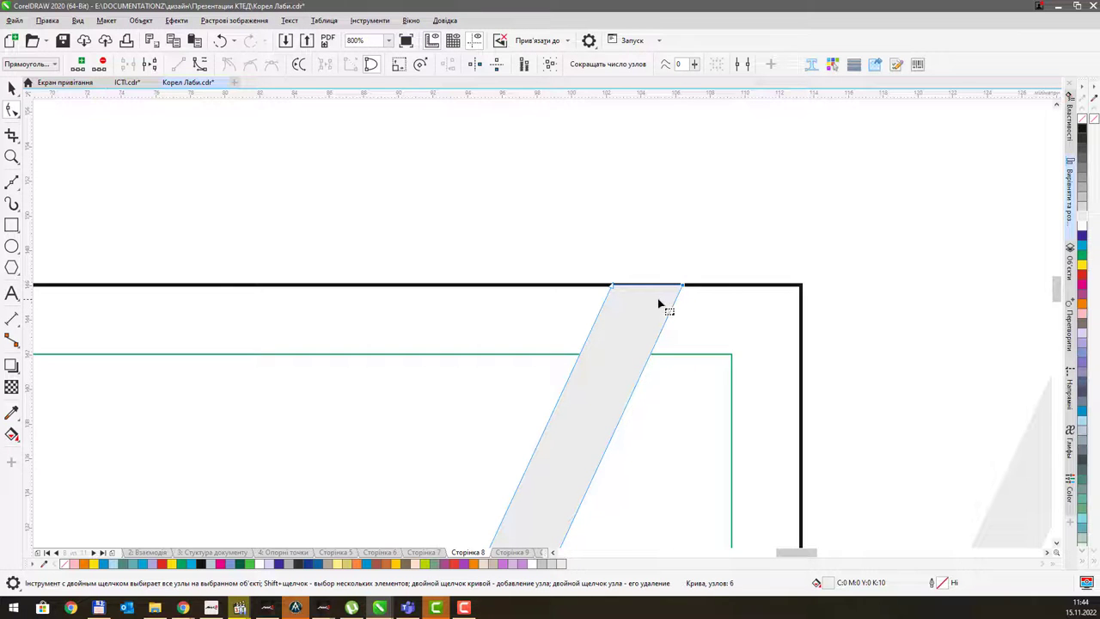
scroll(659, 303, down, 3)
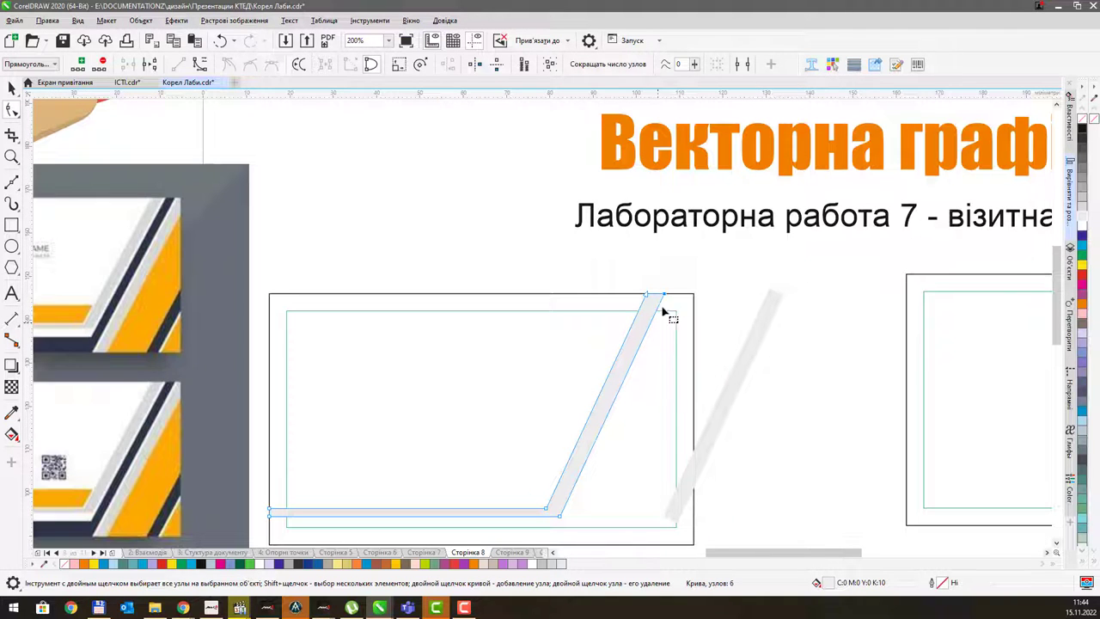
drag(590, 246, 609, 205)
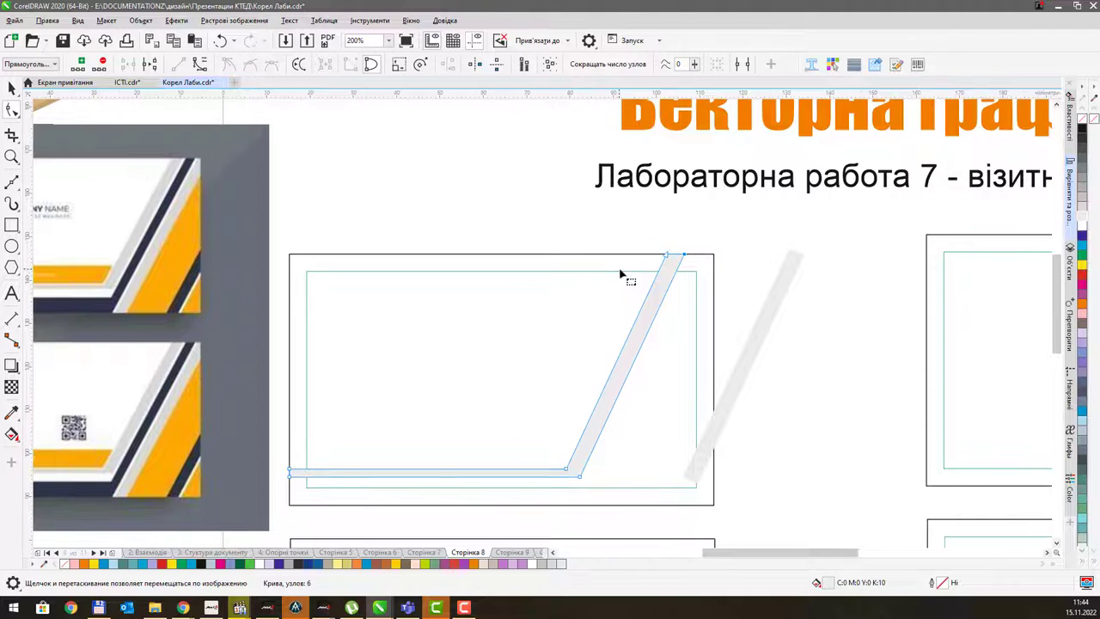
click(12, 88)
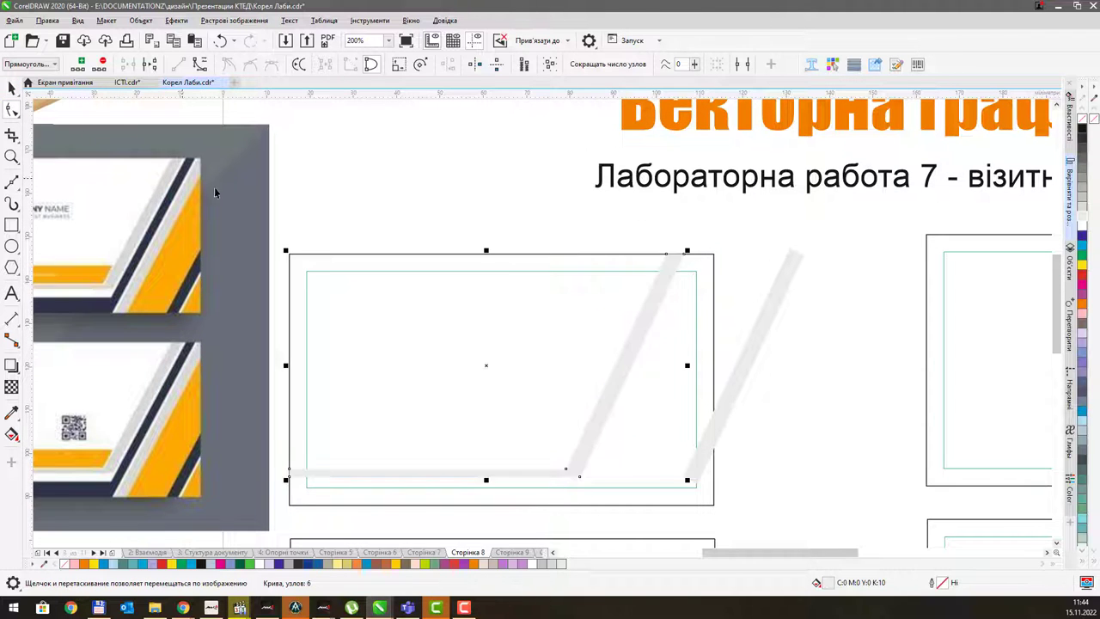
drag(214, 186, 329, 213)
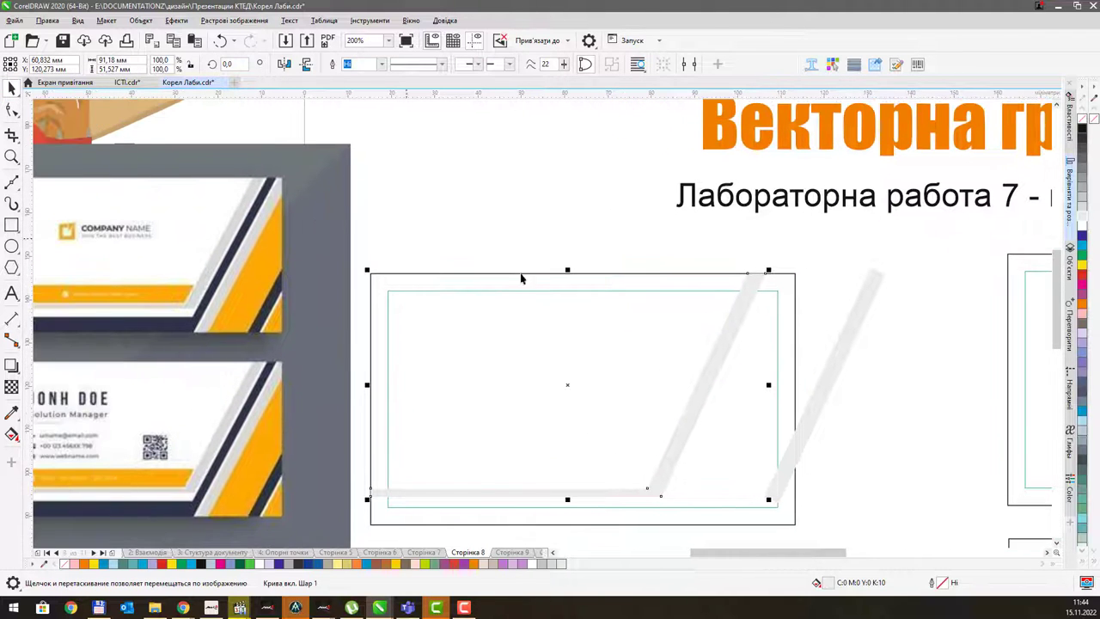
Lay the spare strip flat at 90°, halve its thickness and lengthen it leftward
click(845, 360)
drag(846, 359, 796, 355)
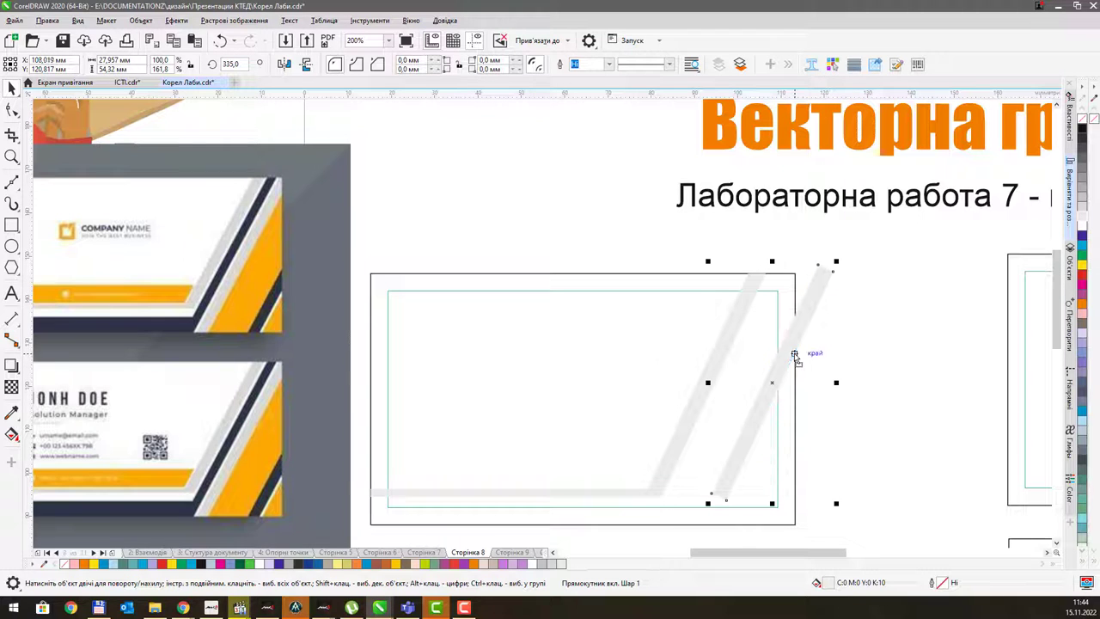
click(235, 64)
text(90)
key(Return)
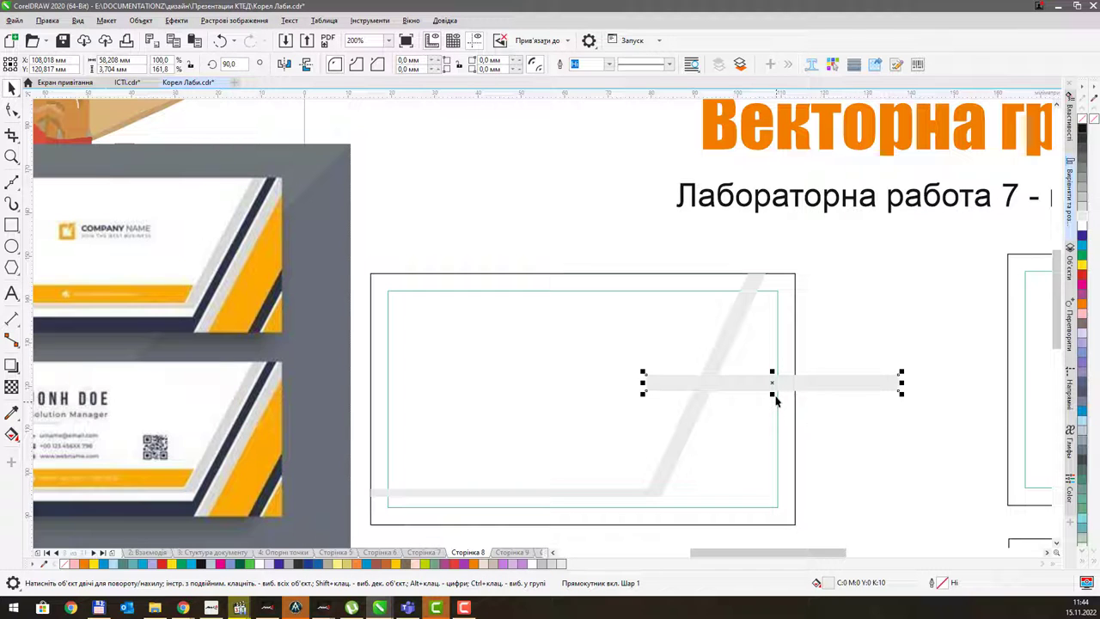
drag(773, 395, 772, 391)
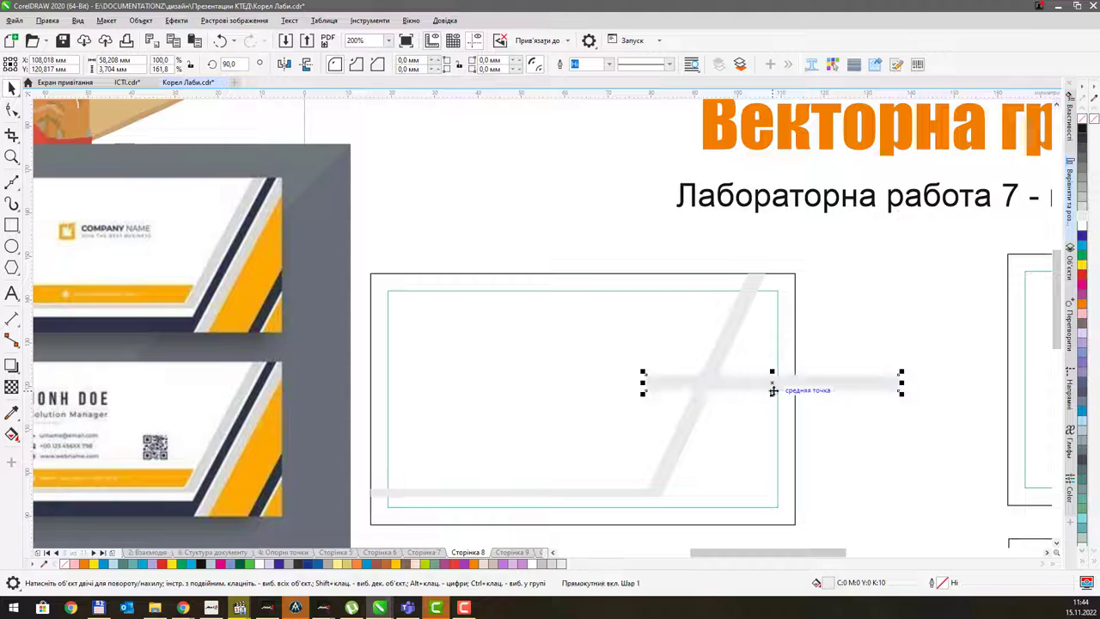
drag(642, 383, 553, 384)
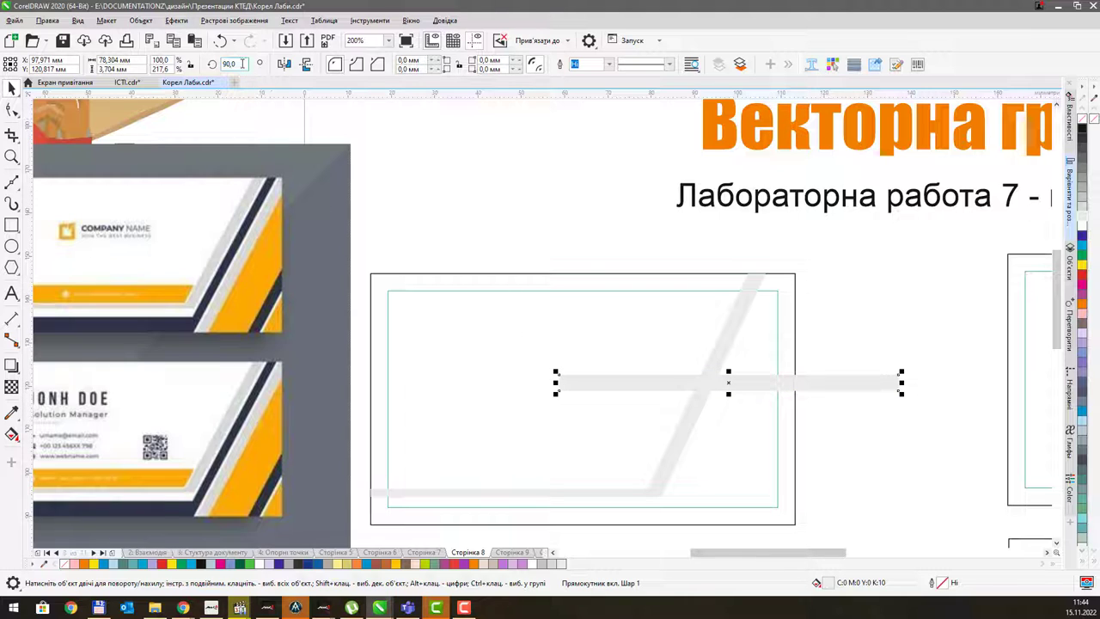
Slant the thin strip back to 335° and place it parallel beside the L-stripe
click(228, 65)
text(335)
key(Return)
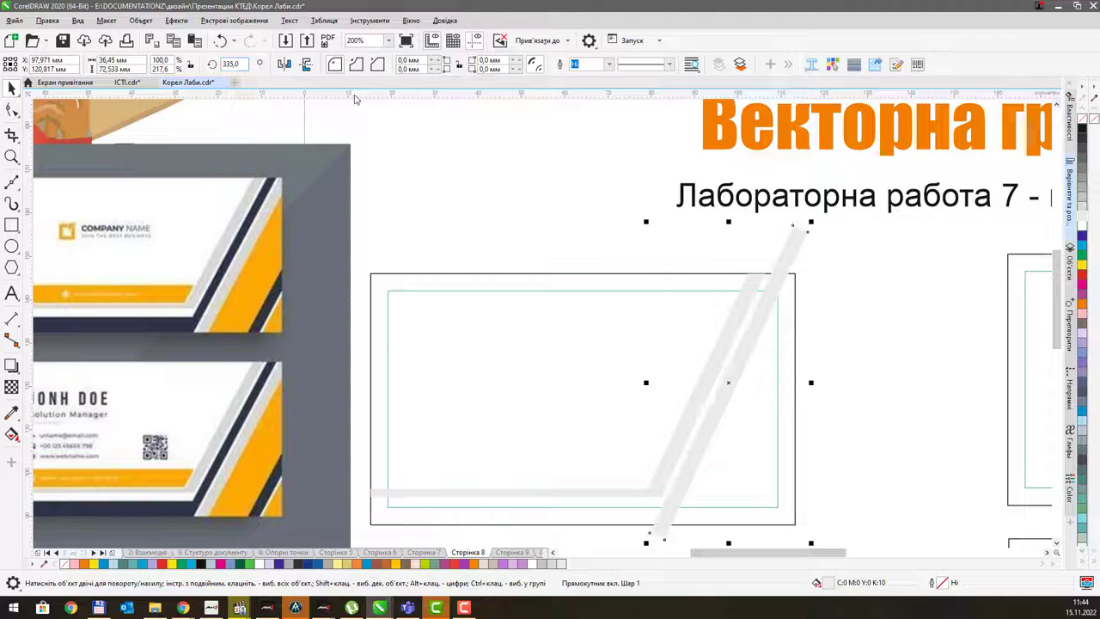
drag(758, 323, 765, 363)
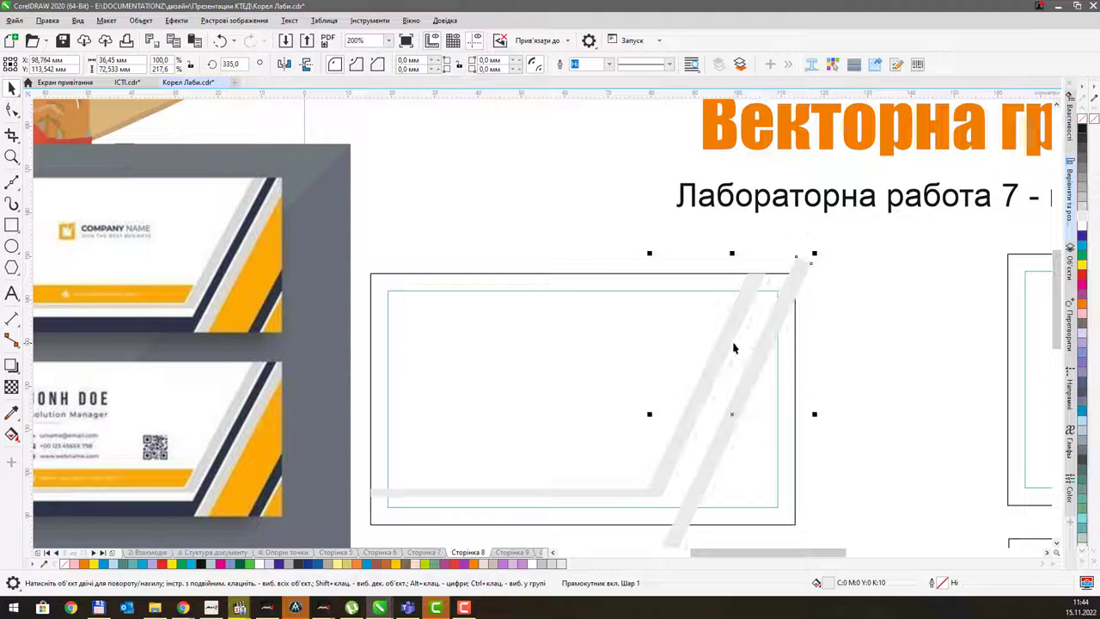
click(728, 344)
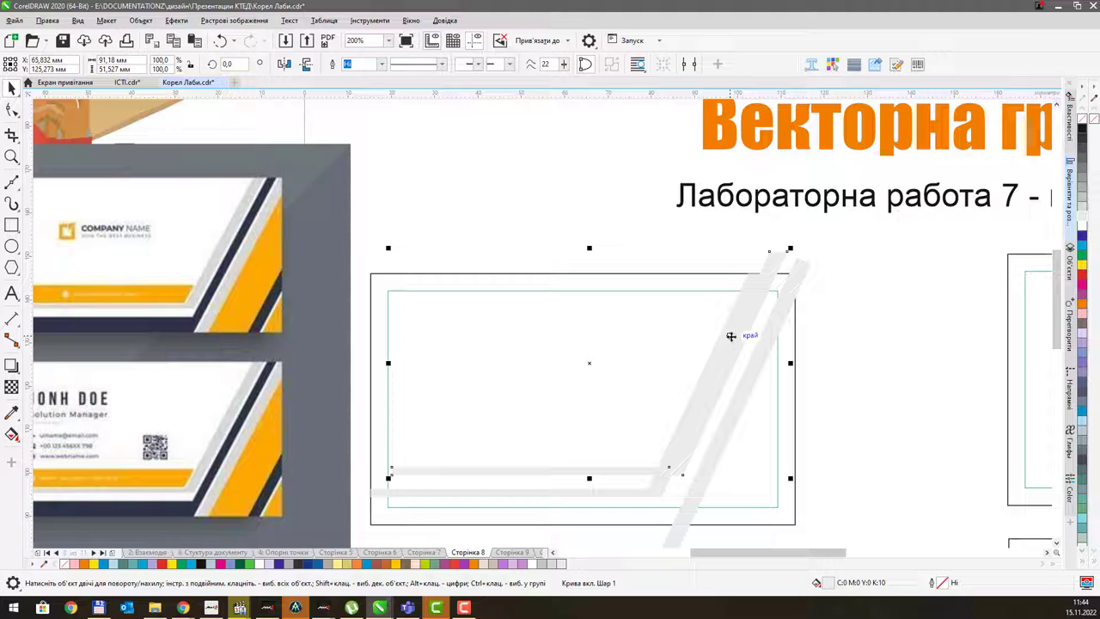
Move the L-stripe slightly down and pull its bottom-left node out to the card's left edge
drag(733, 342, 736, 355)
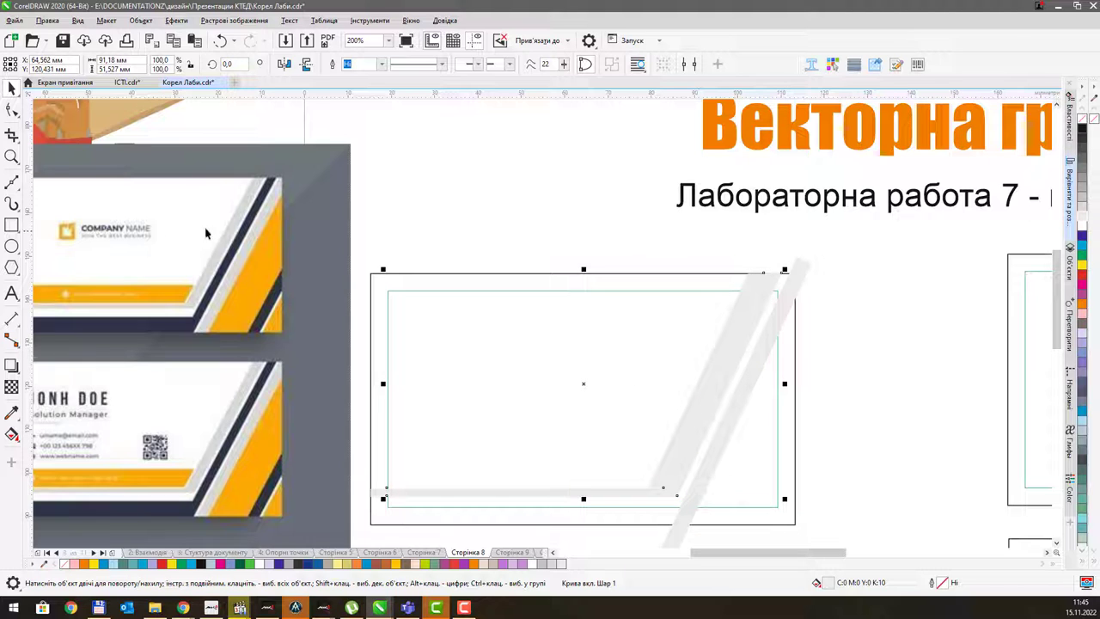
click(13, 110)
drag(379, 514, 696, 468)
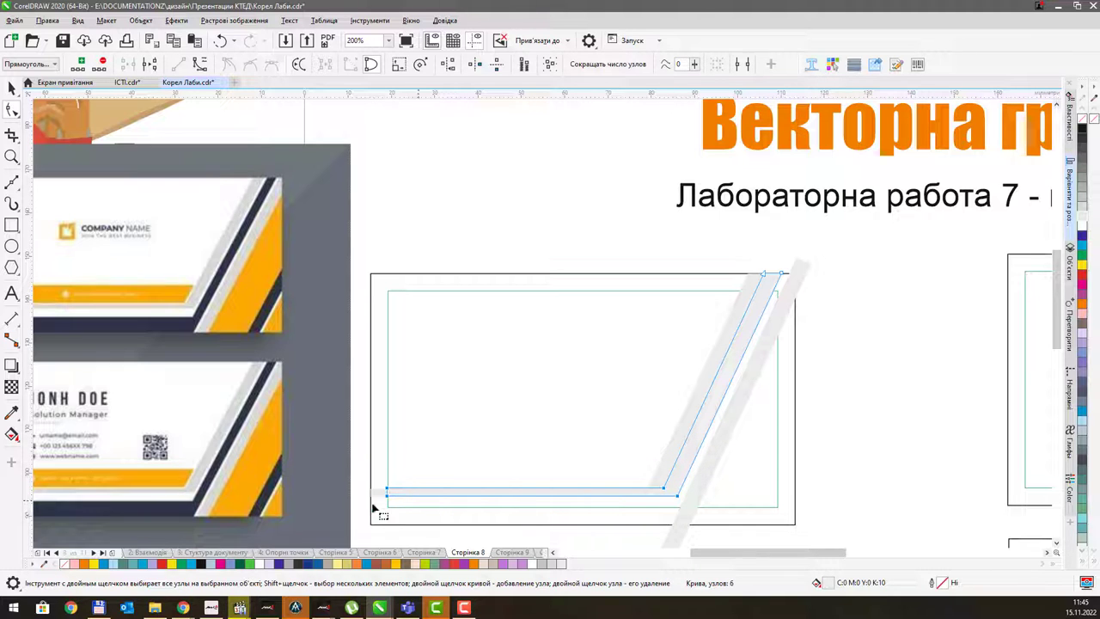
click(466, 459)
scroll(688, 497, up, 2)
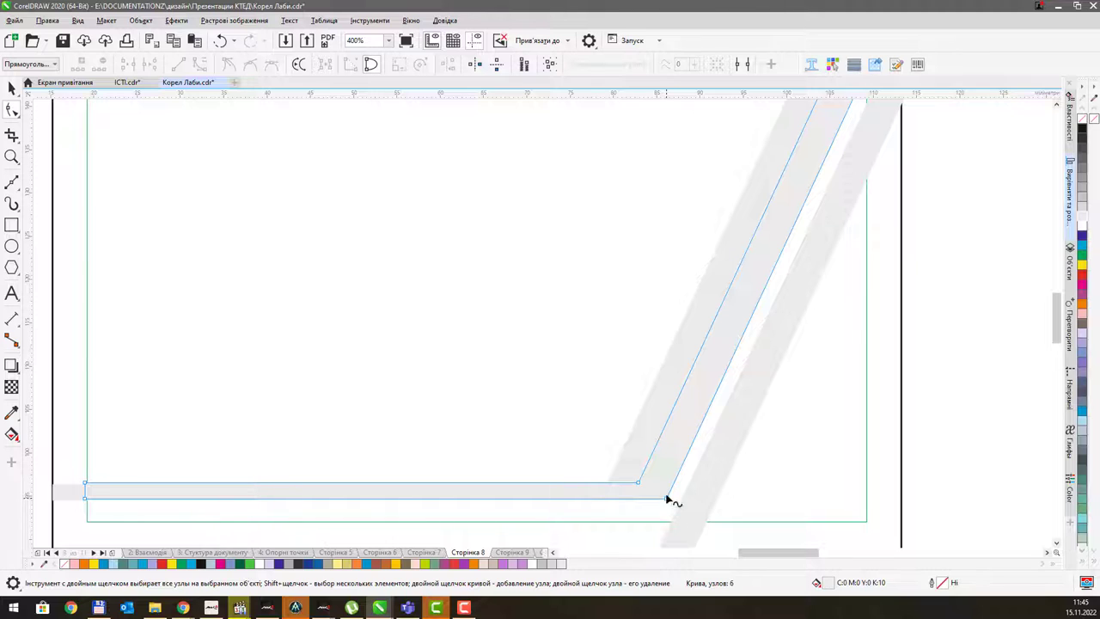
scroll(657, 423, down, 2)
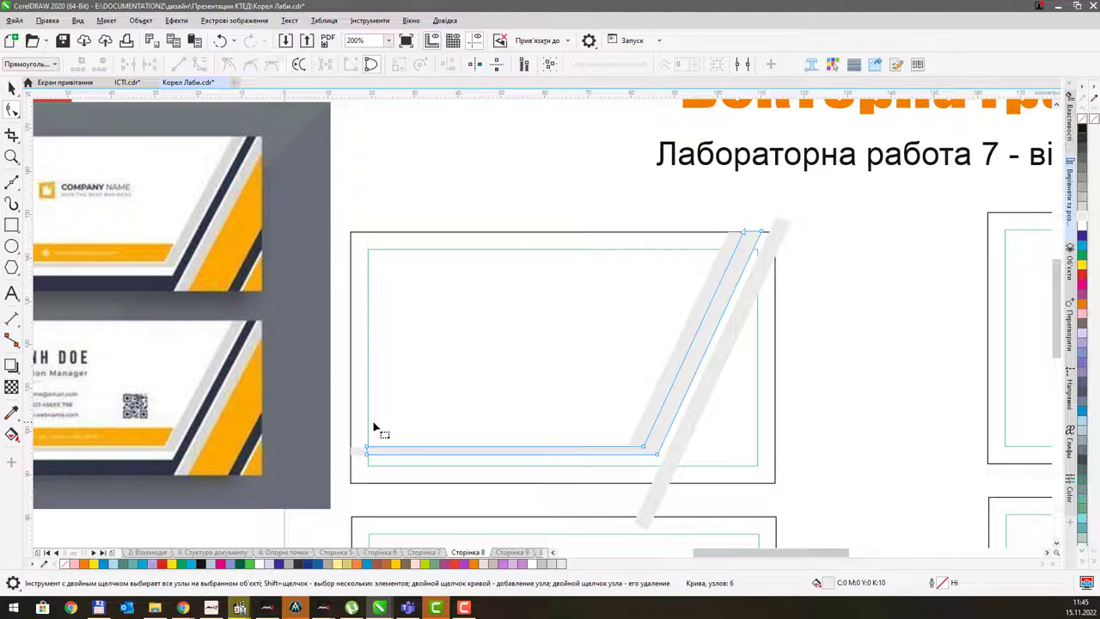
click(366, 447)
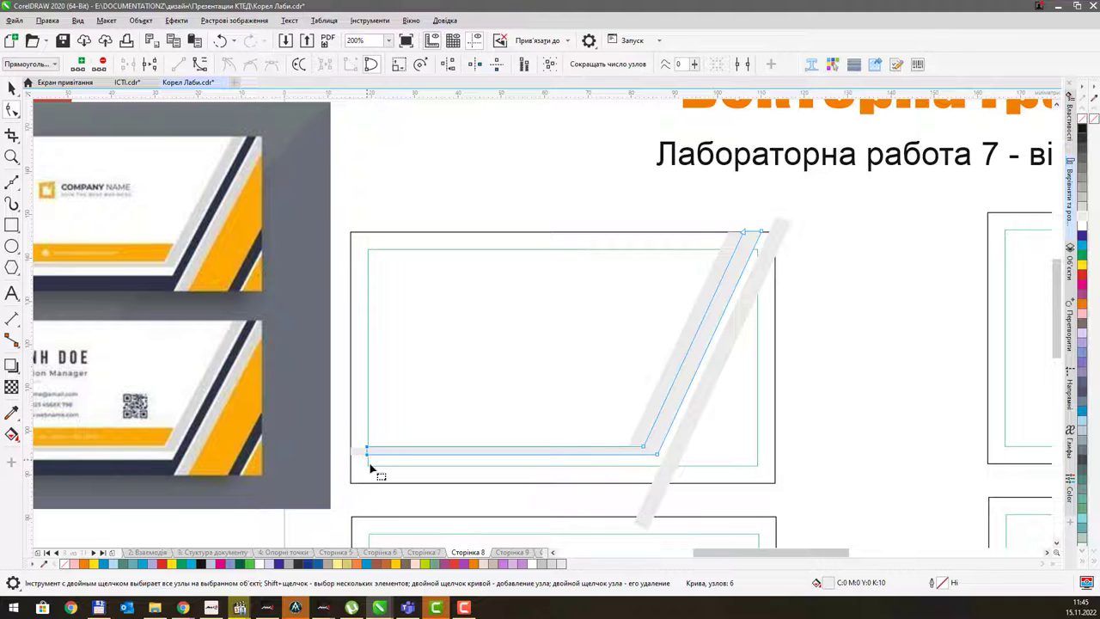
scroll(362, 449, up, 2)
drag(364, 454, 340, 459)
Stretch the stripe's diagonal end up to about 6 mm above the card's top edge
drag(800, 369, 616, 373)
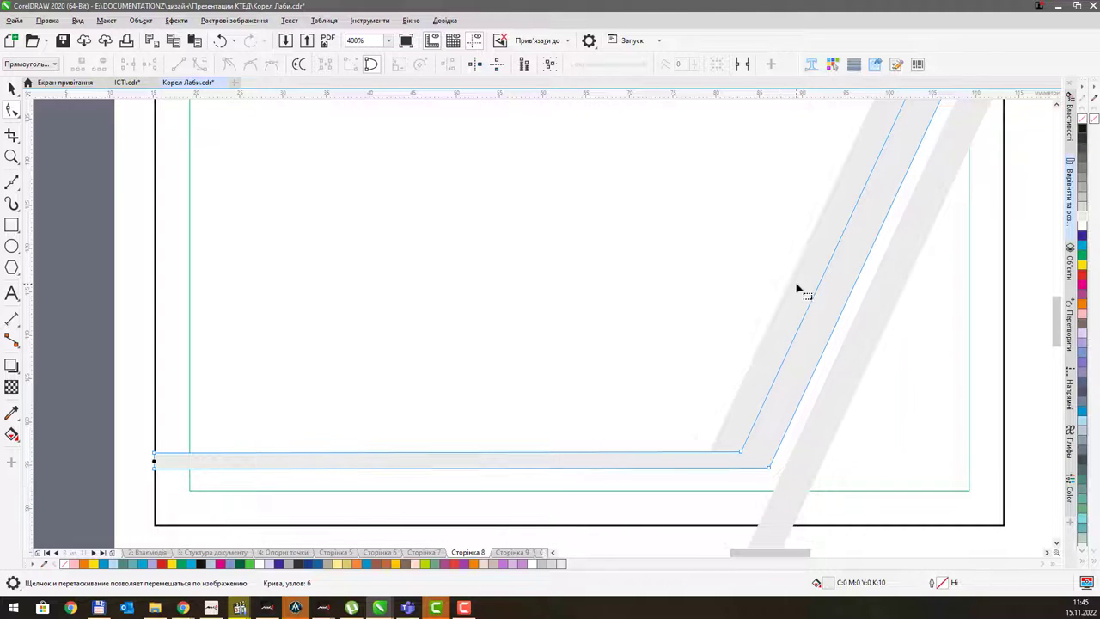
drag(927, 142, 815, 351)
drag(838, 236, 744, 315)
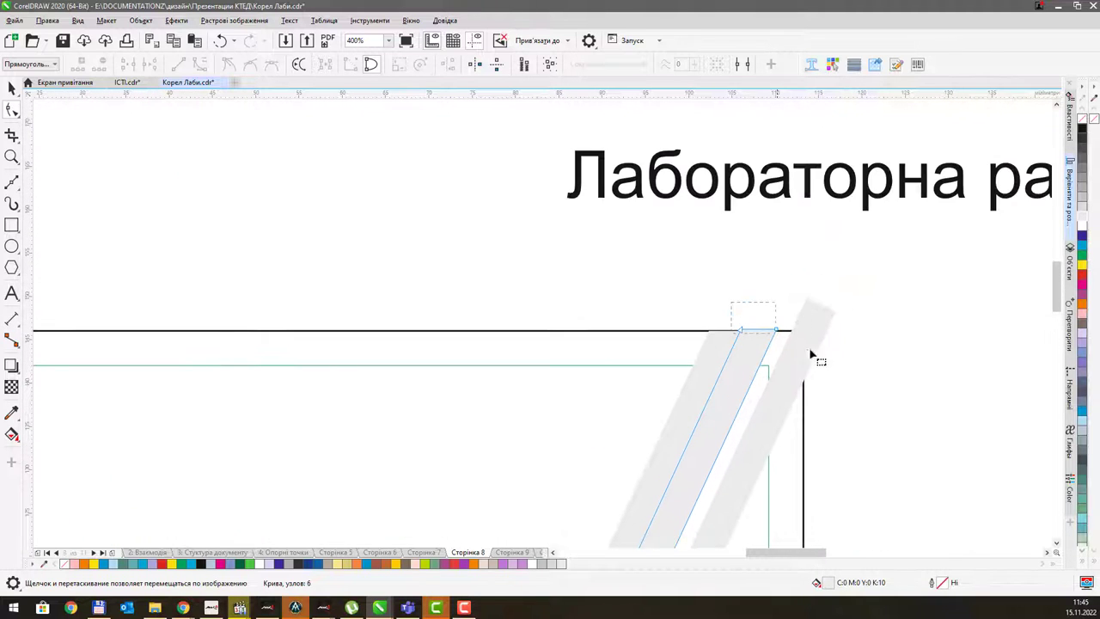
click(764, 333)
click(756, 332)
drag(759, 335, 778, 283)
scroll(778, 283, down, 1)
scroll(773, 284, down, 1)
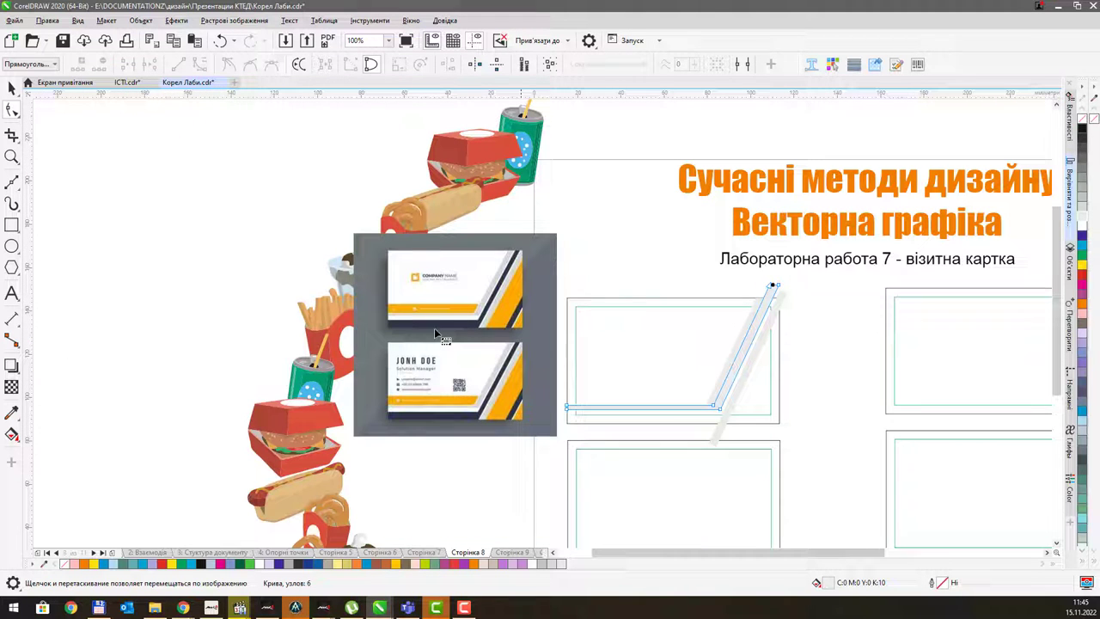
Fill the L-shaped stripe with the dark blue palette swatch
click(12, 89)
scroll(820, 278, up, 1)
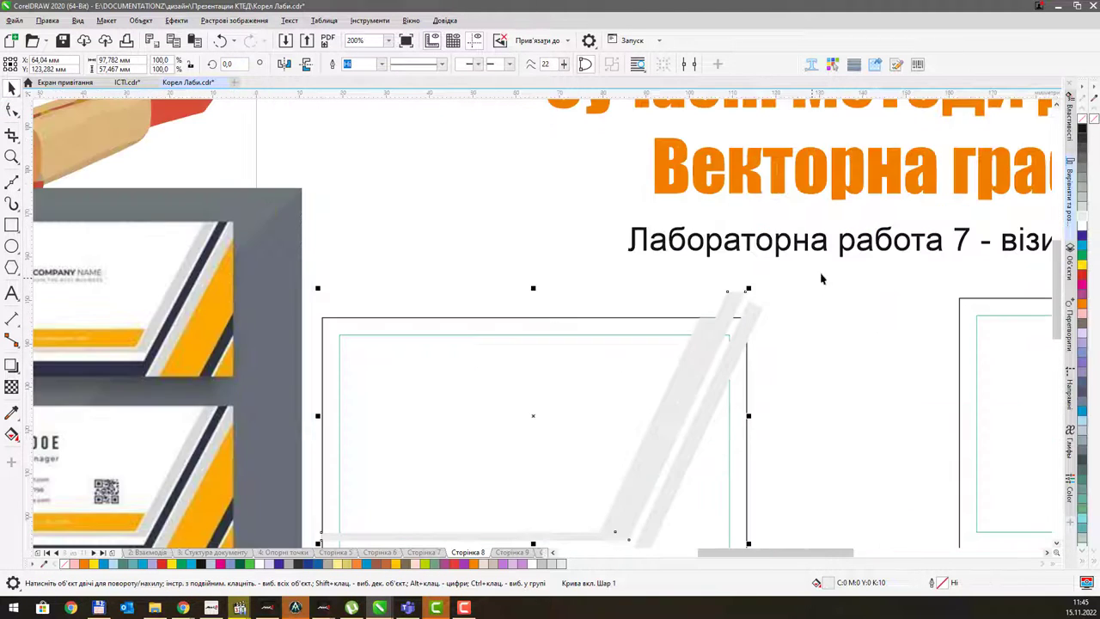
click(1080, 237)
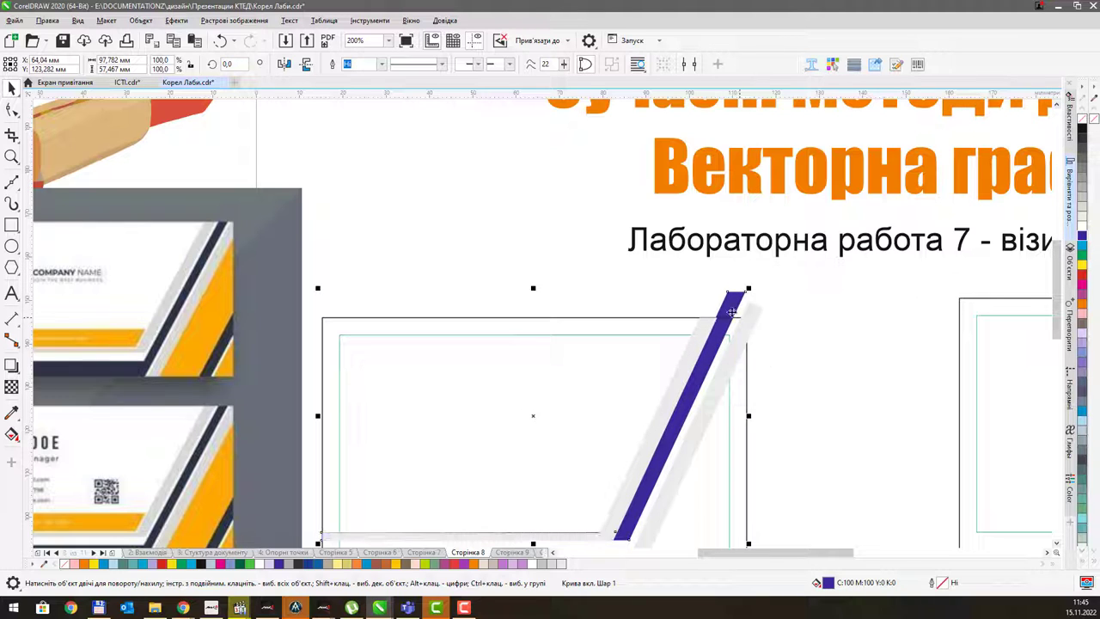
Drag the blue L-stripe up and right so it sits beside the grey diagonal stripe
drag(732, 297, 718, 329)
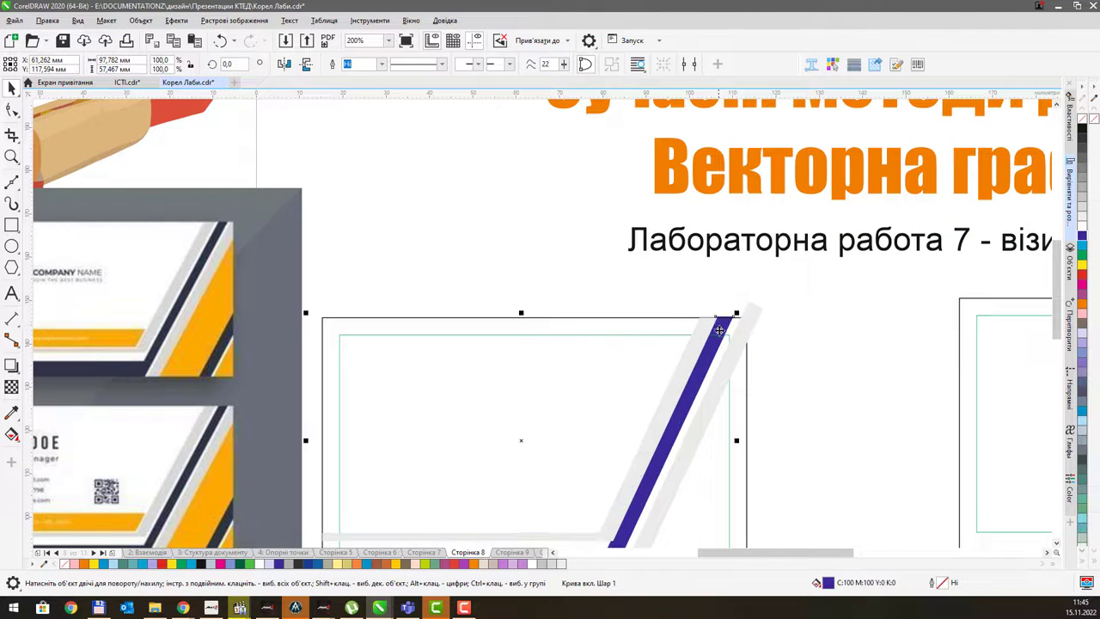
scroll(733, 293, up, 1)
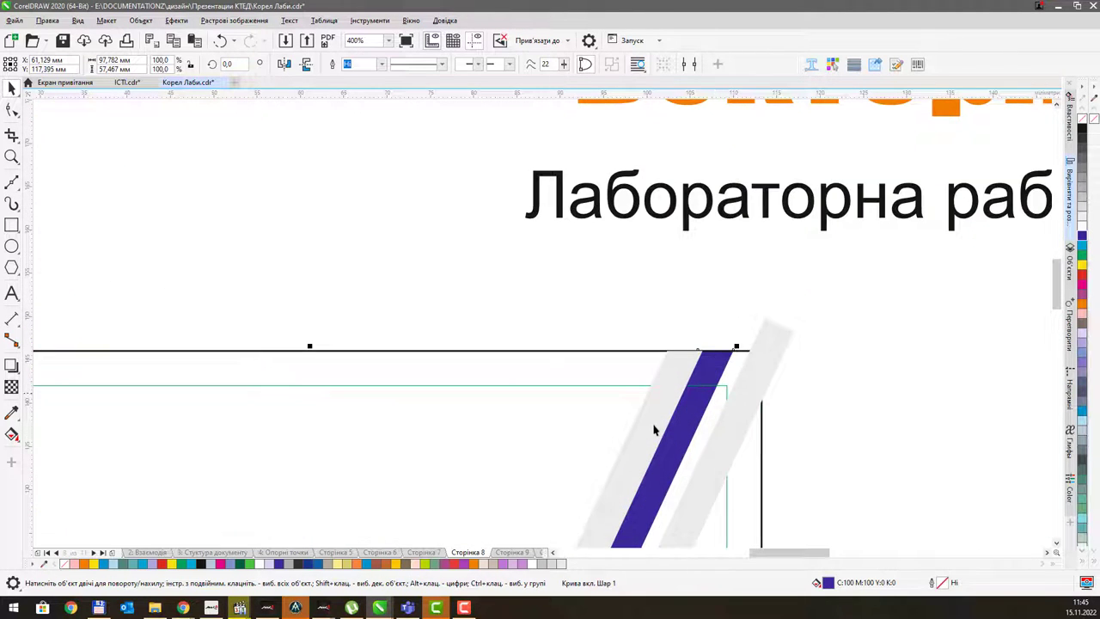
drag(659, 430, 744, 184)
scroll(608, 275, down, 1)
scroll(523, 319, down, 2)
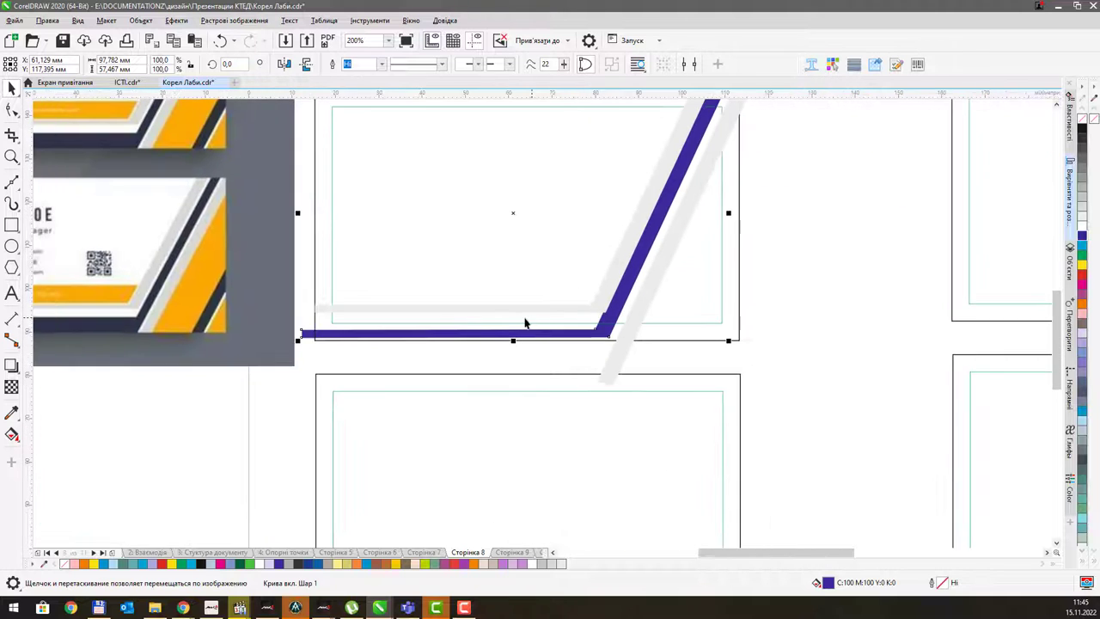
scroll(522, 270, up, 2)
drag(668, 476, 687, 447)
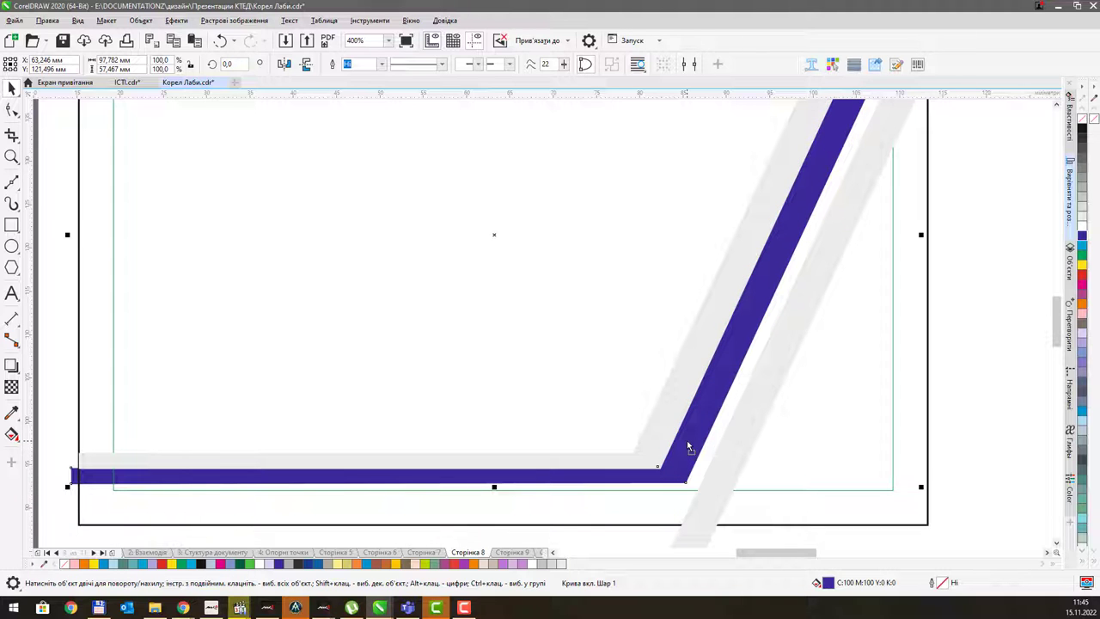
scroll(690, 412, down, 1)
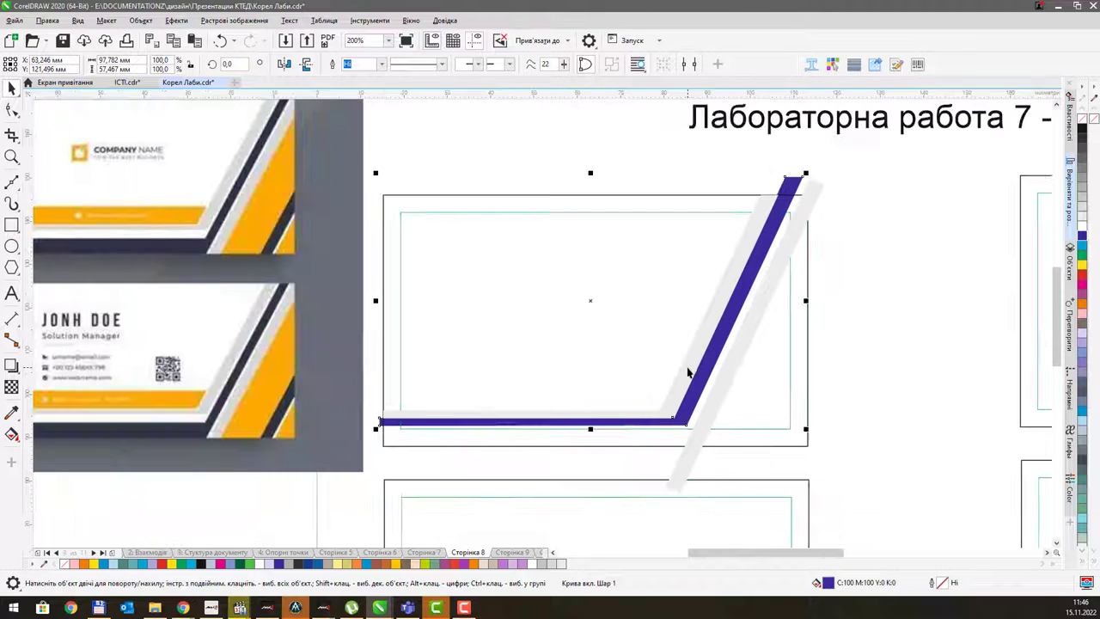
drag(570, 328, 657, 388)
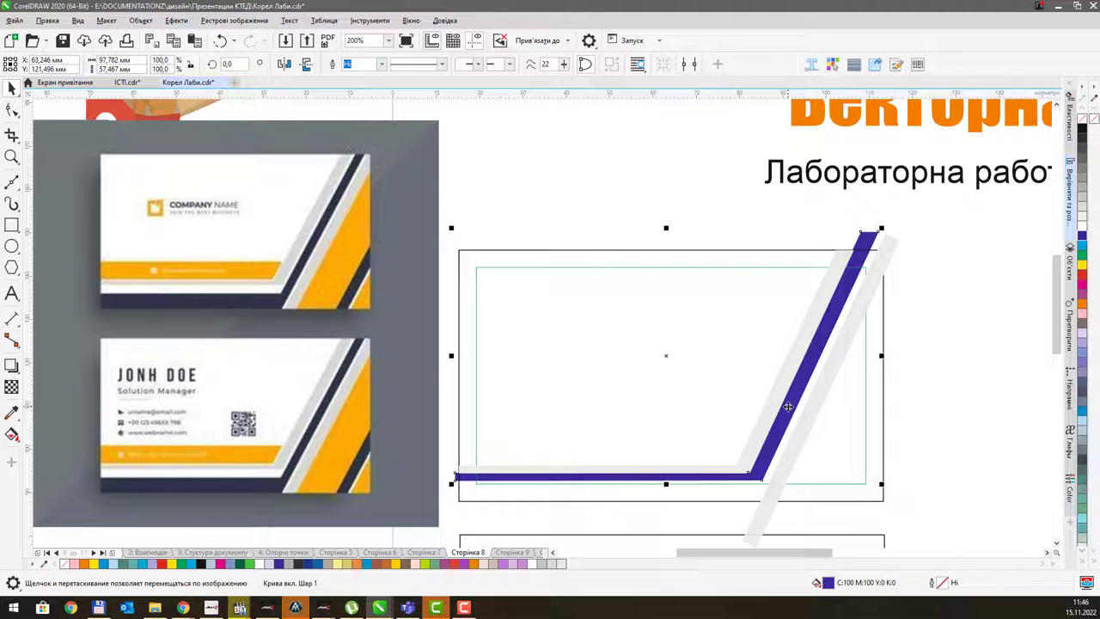
drag(787, 407, 788, 406)
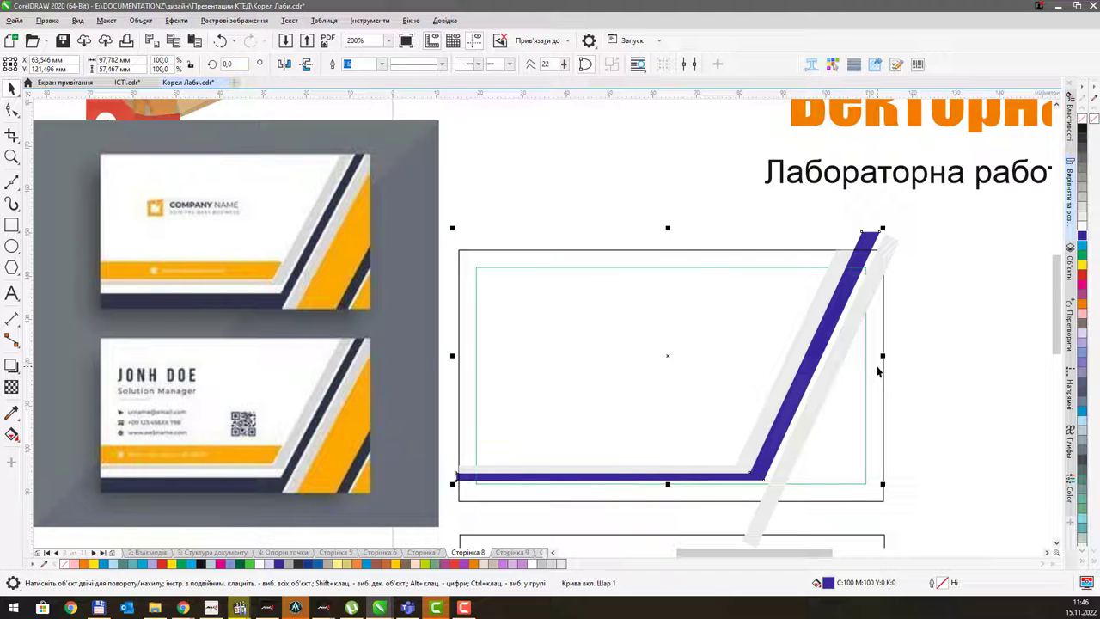
Fine-tune the blue stripe's position with small right, down and left arrow-key nudges
key(Right)
key(Right)
key(Right)
key(Right)
key(Down)
key(Down)
key(Down)
key(Down)
key(Down)
key(Down)
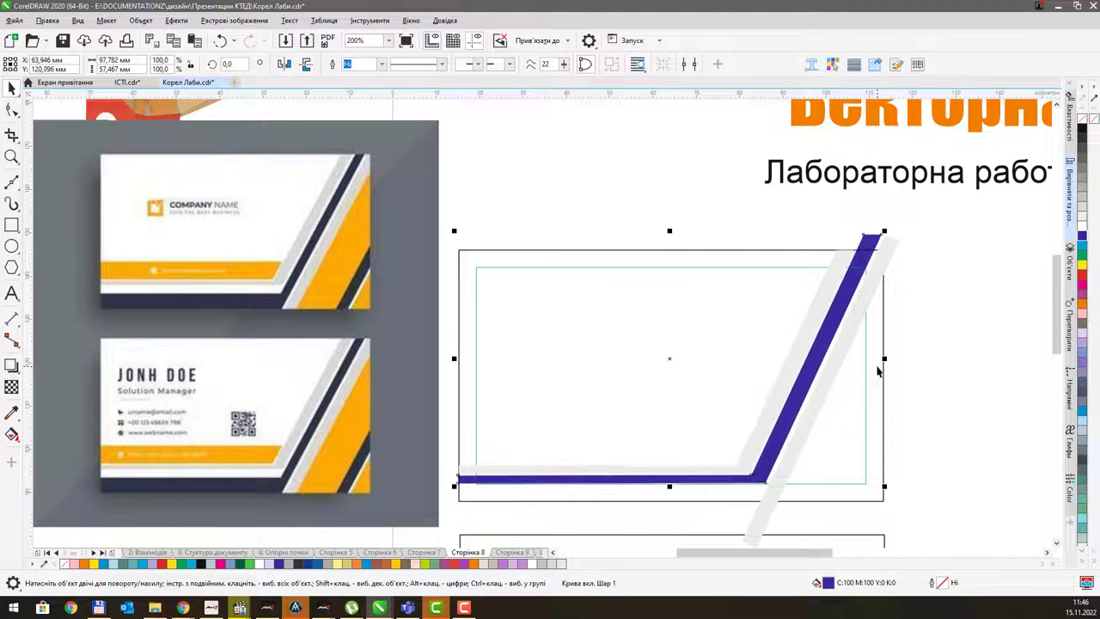
key(Right)
key(Right)
key(Right)
key(Right)
key(Down)
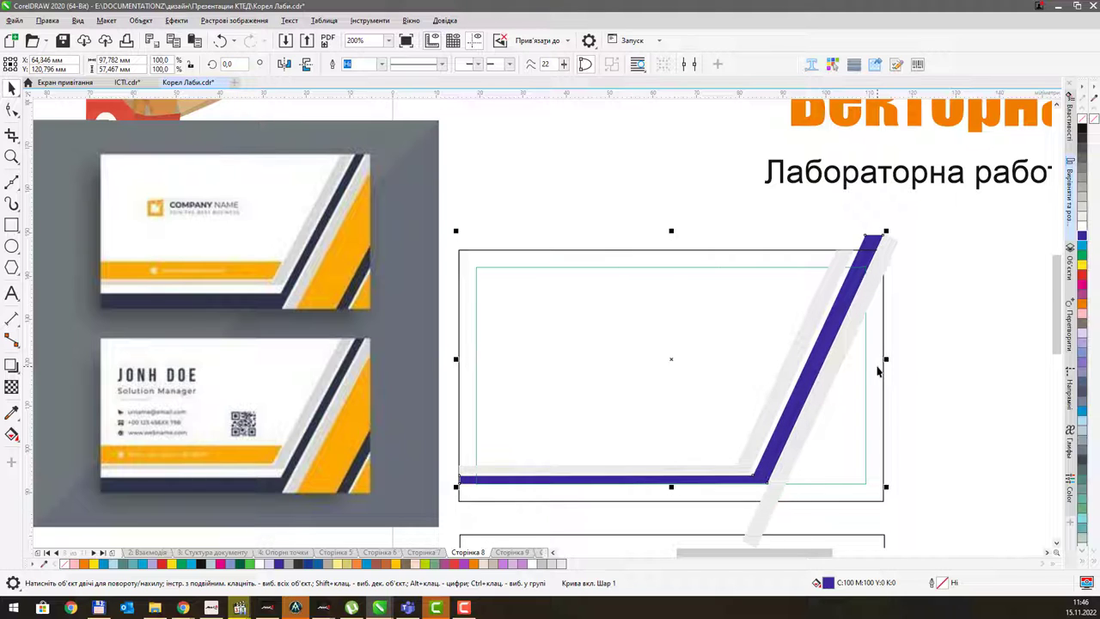
key(Left)
key(Down)
key(Down)
key(Down)
key(Down)
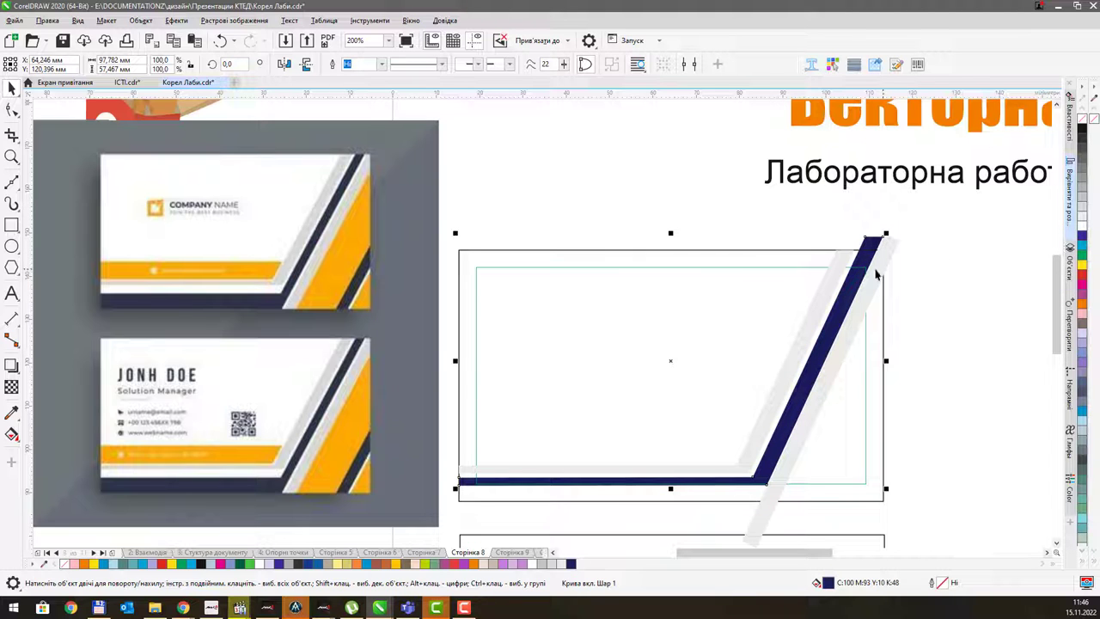
drag(828, 267, 766, 294)
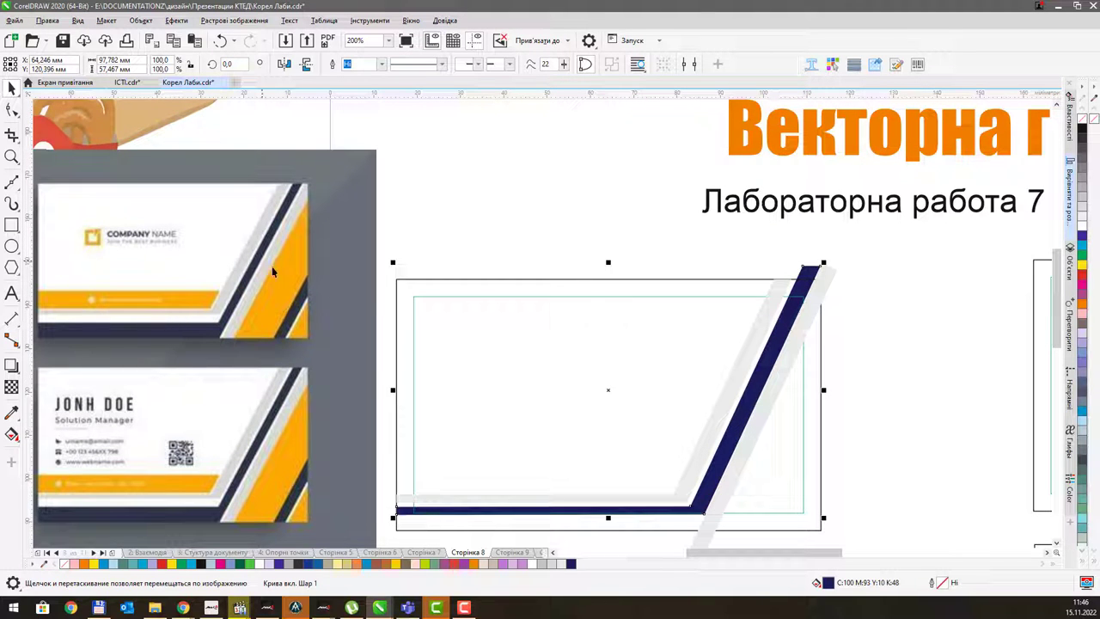
drag(786, 461, 817, 353)
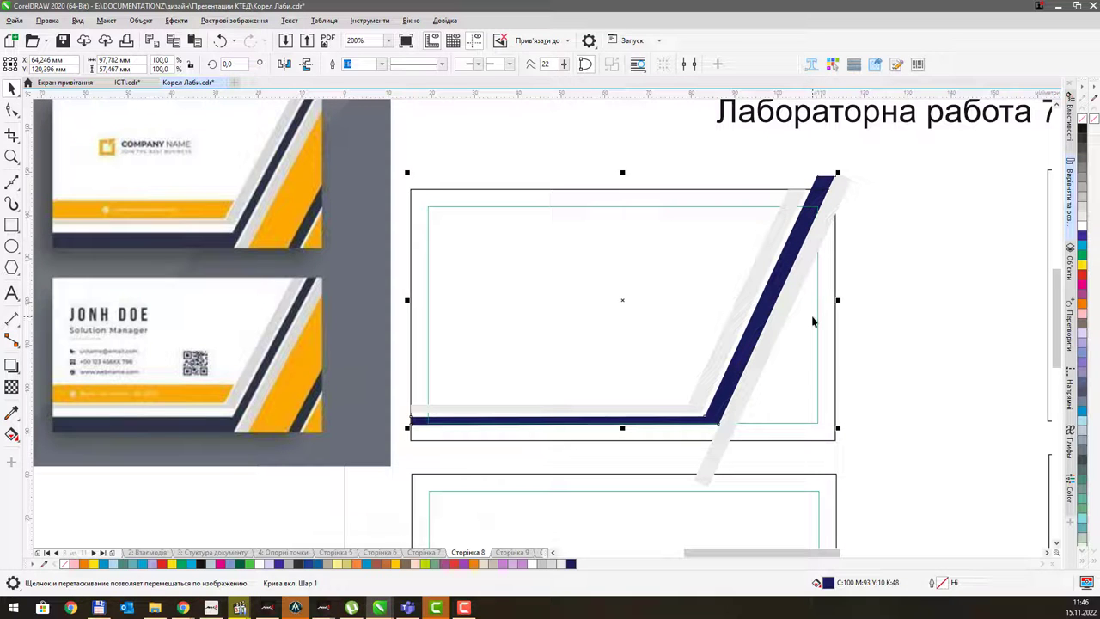
Rotate the grey diagonal bar to 90° so it lies horizontal, and park it above the card
click(799, 290)
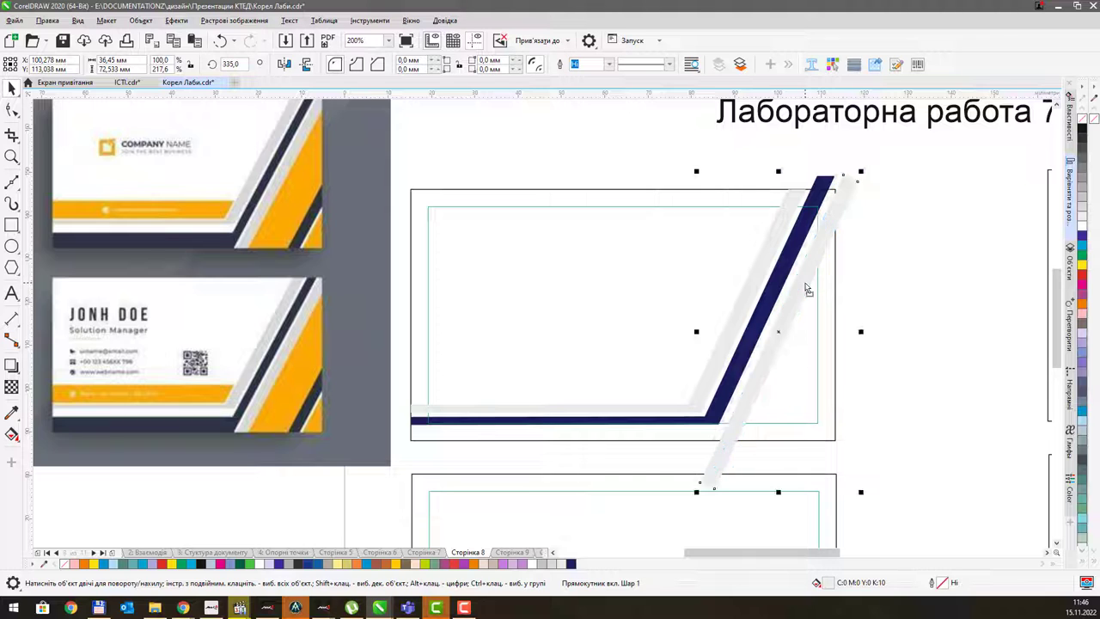
drag(803, 283, 803, 286)
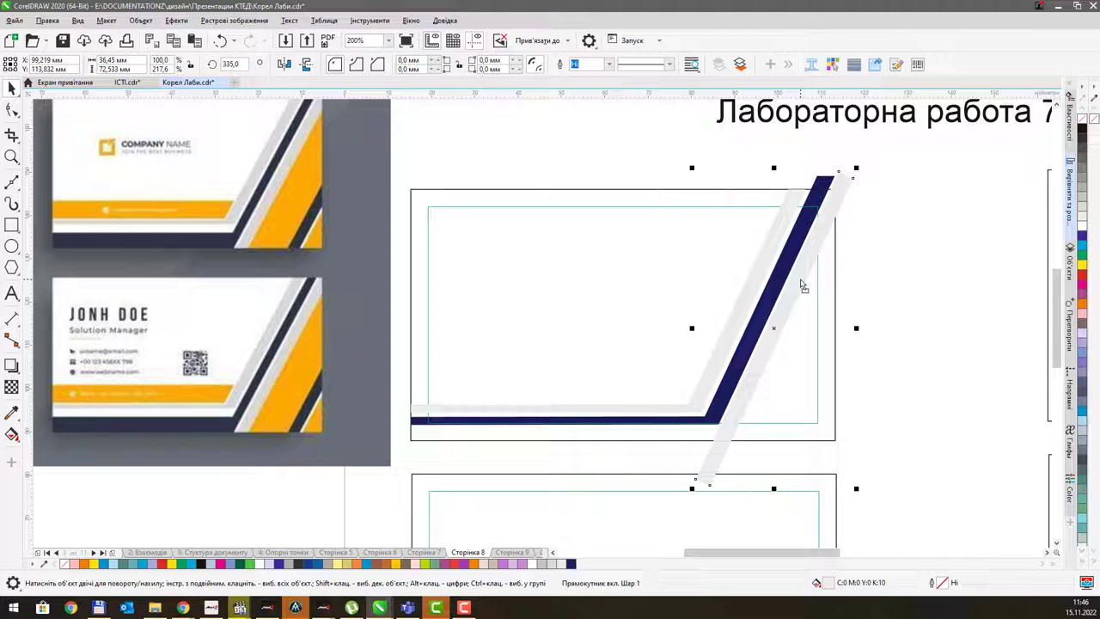
key(ctrl+z)
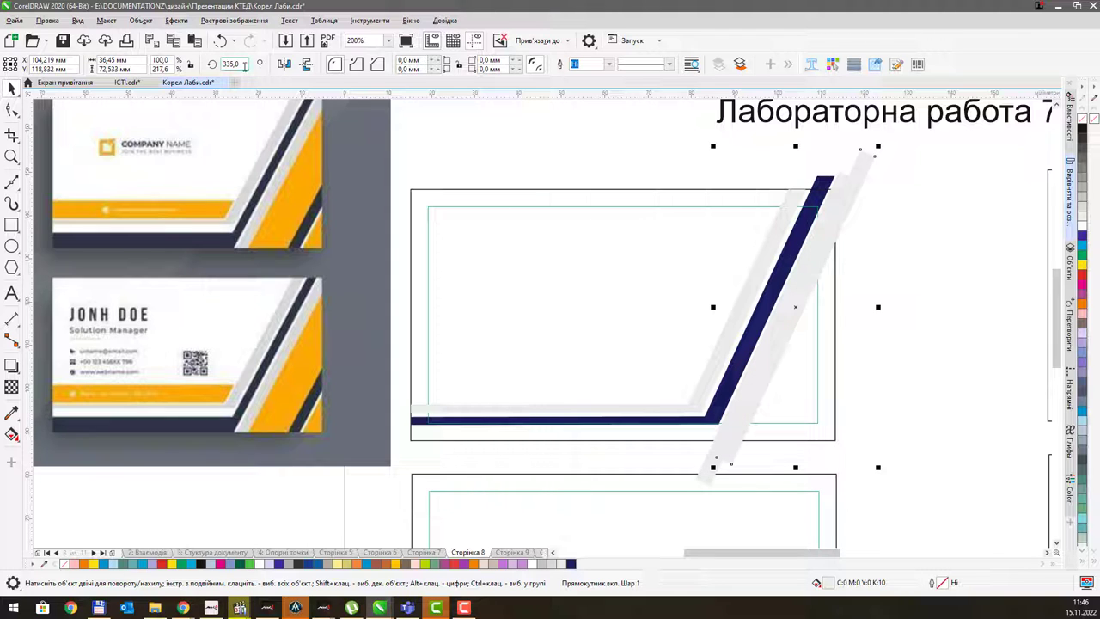
double_click(230, 64)
key(Return)
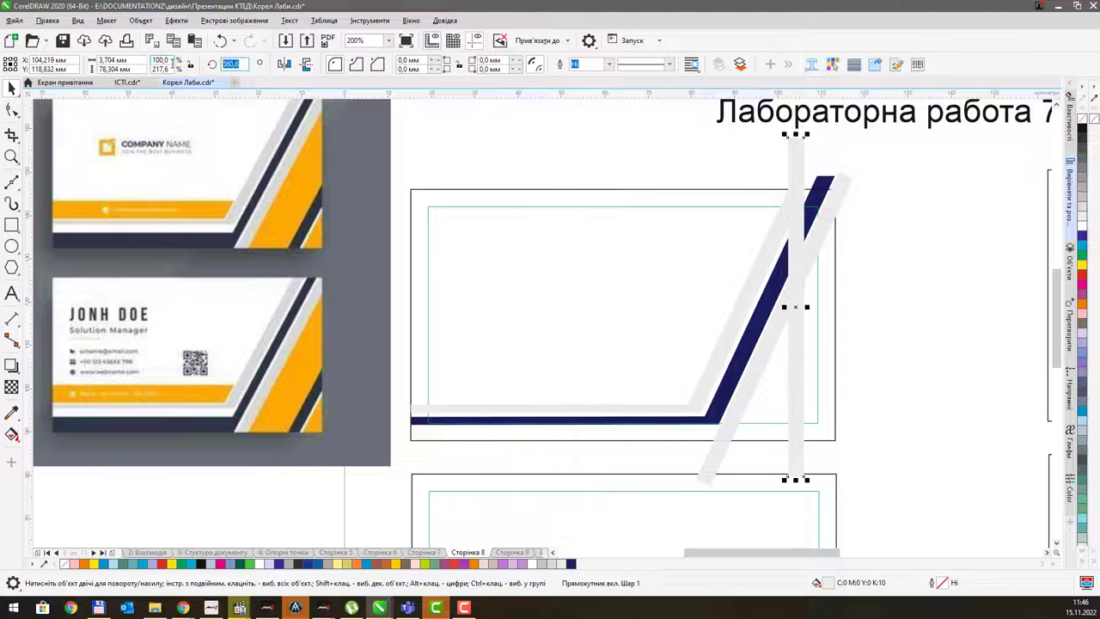
text(90)
key(Return)
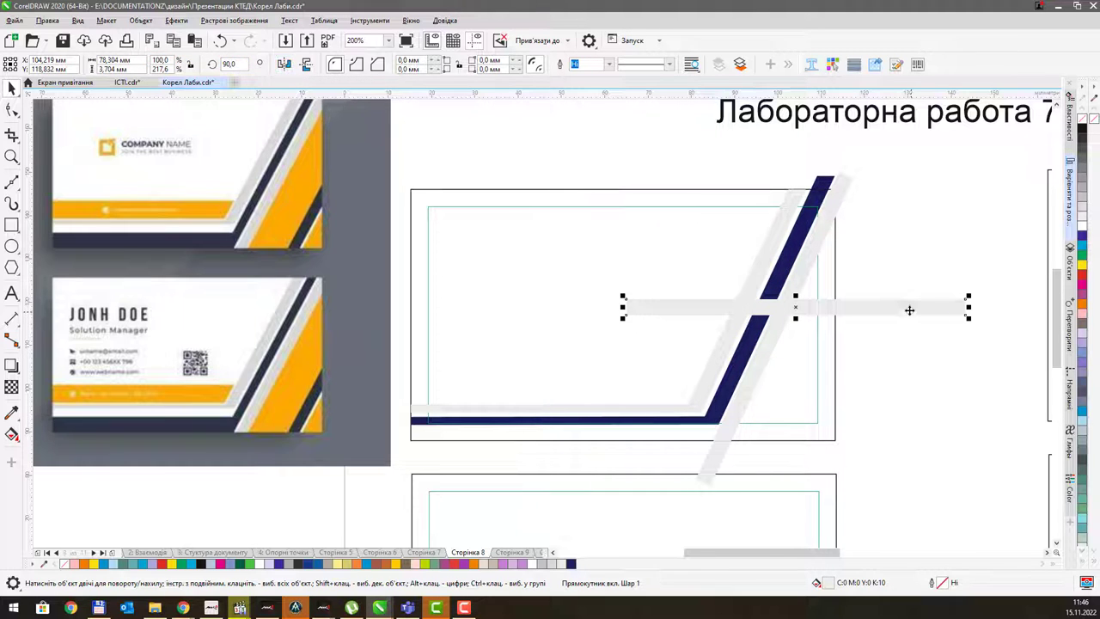
drag(908, 309, 627, 125)
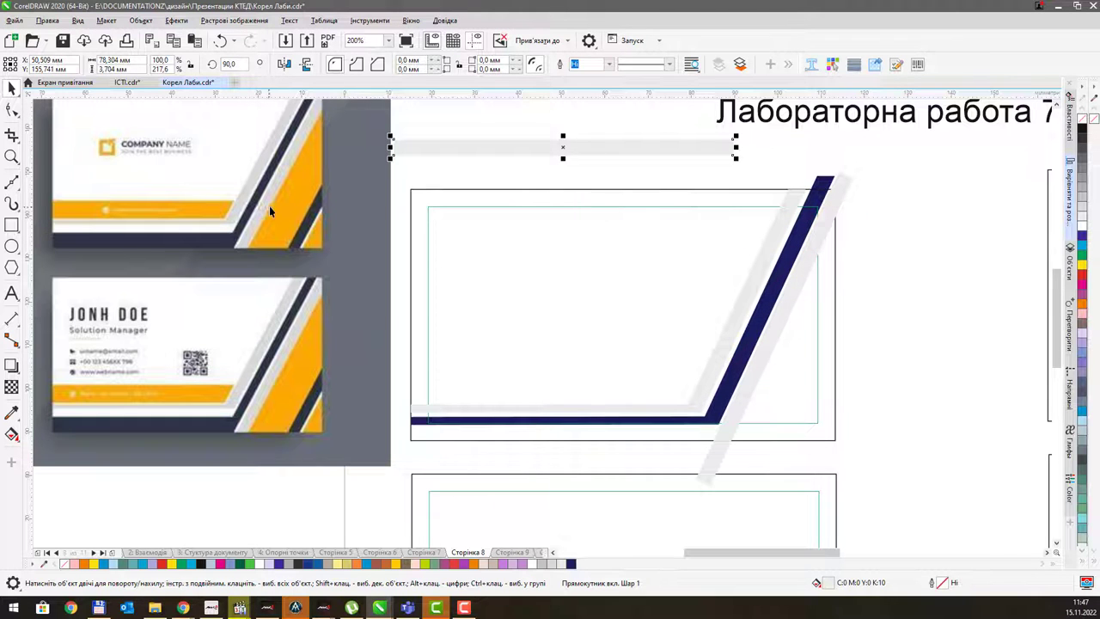
Draw a tall, narrow rectangle of about 11 × 67 mm to the right of the card
drag(498, 227, 486, 280)
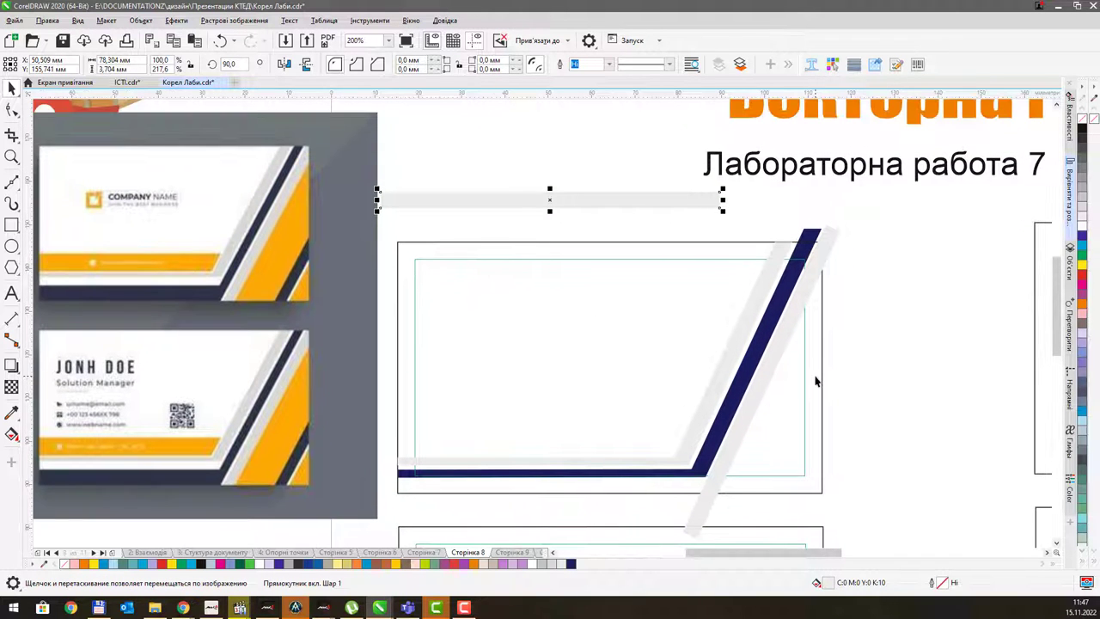
drag(809, 368, 771, 333)
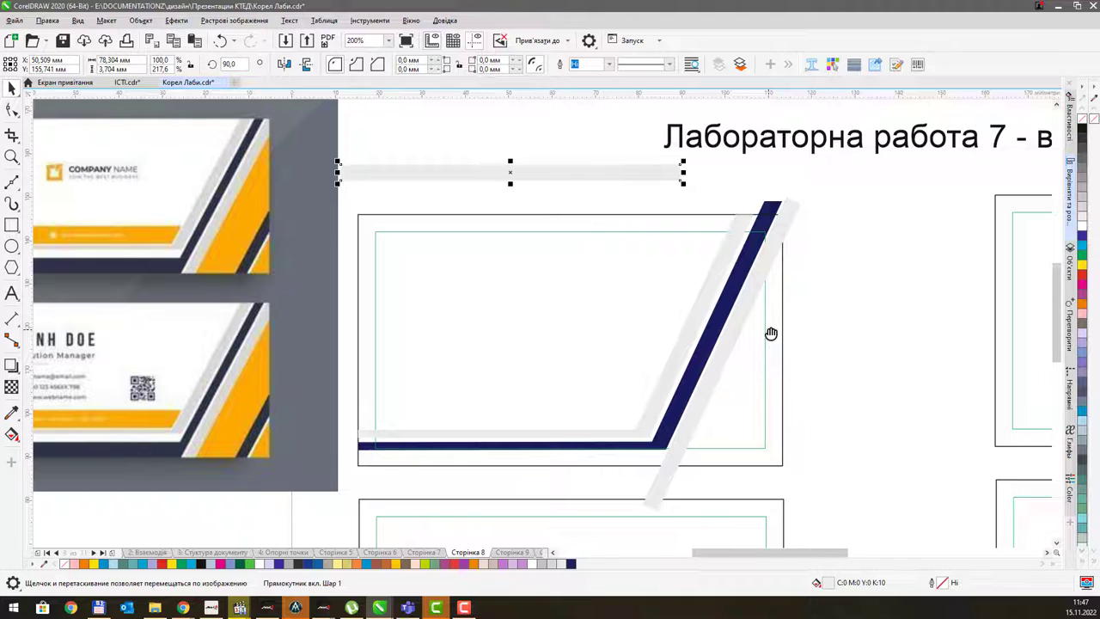
click(12, 225)
drag(828, 222, 876, 513)
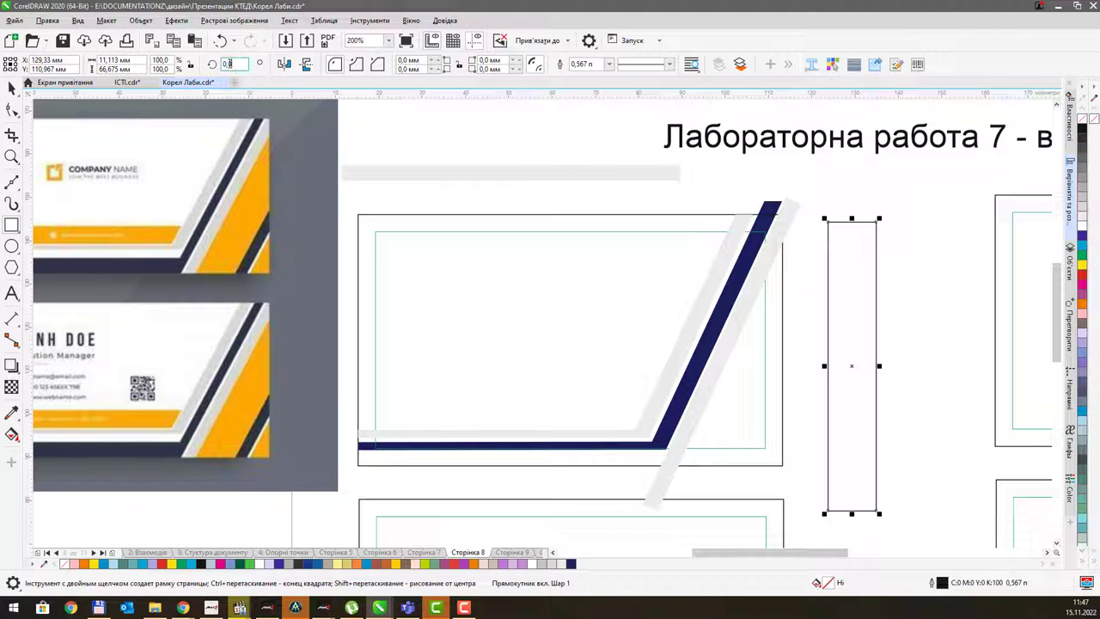
Rotate the tall rectangle to 335°, remove its outline and fill it orange
click(227, 63)
text(335)
key(Return)
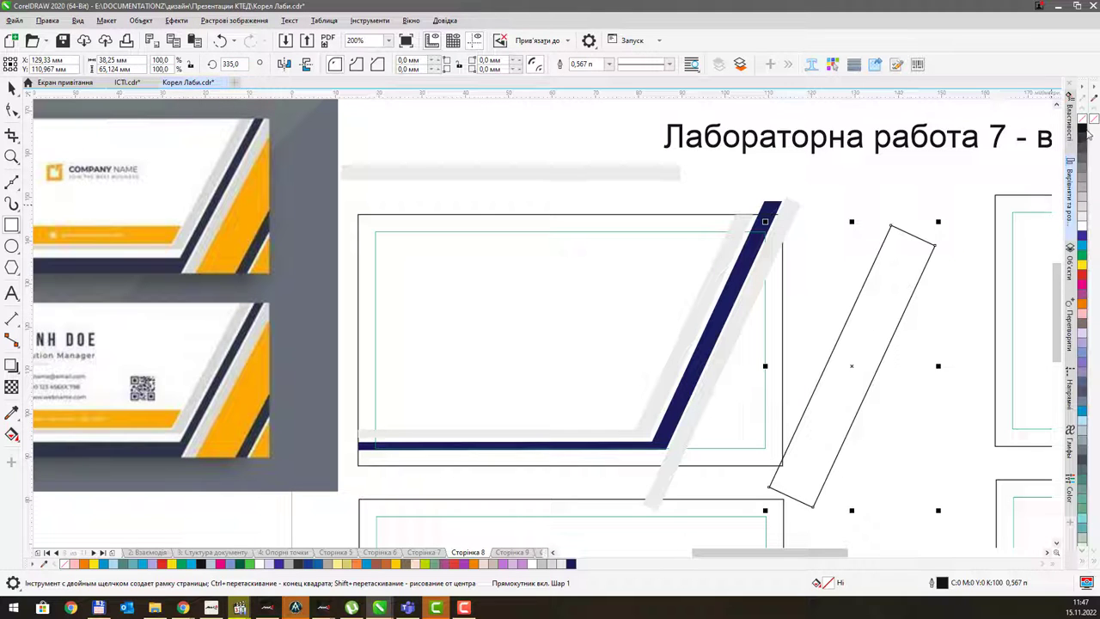
right_click(1092, 121)
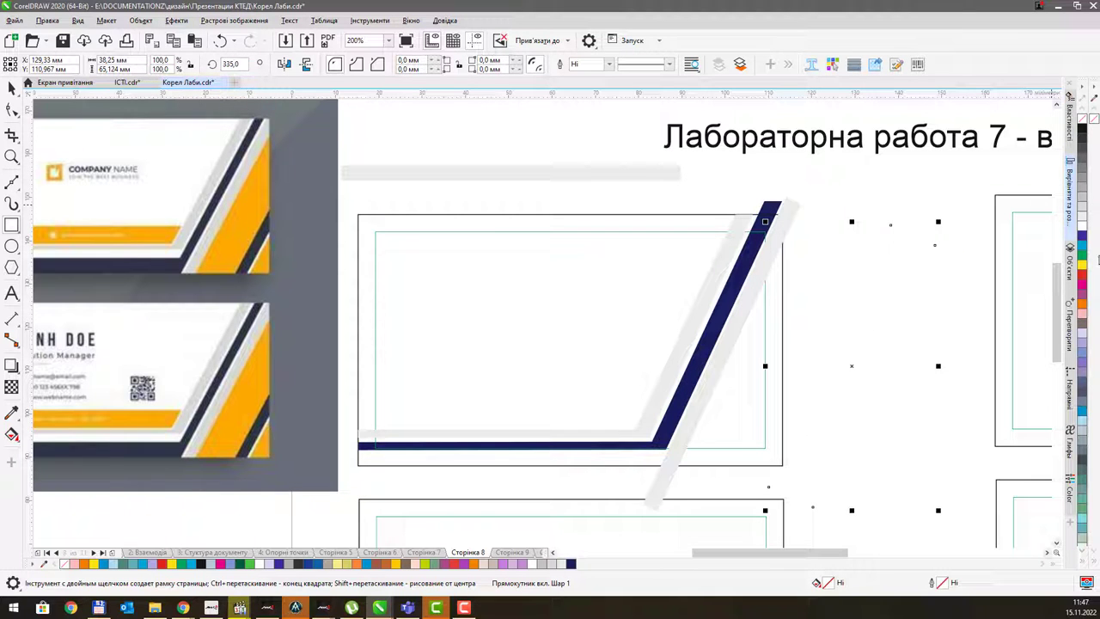
click(1081, 306)
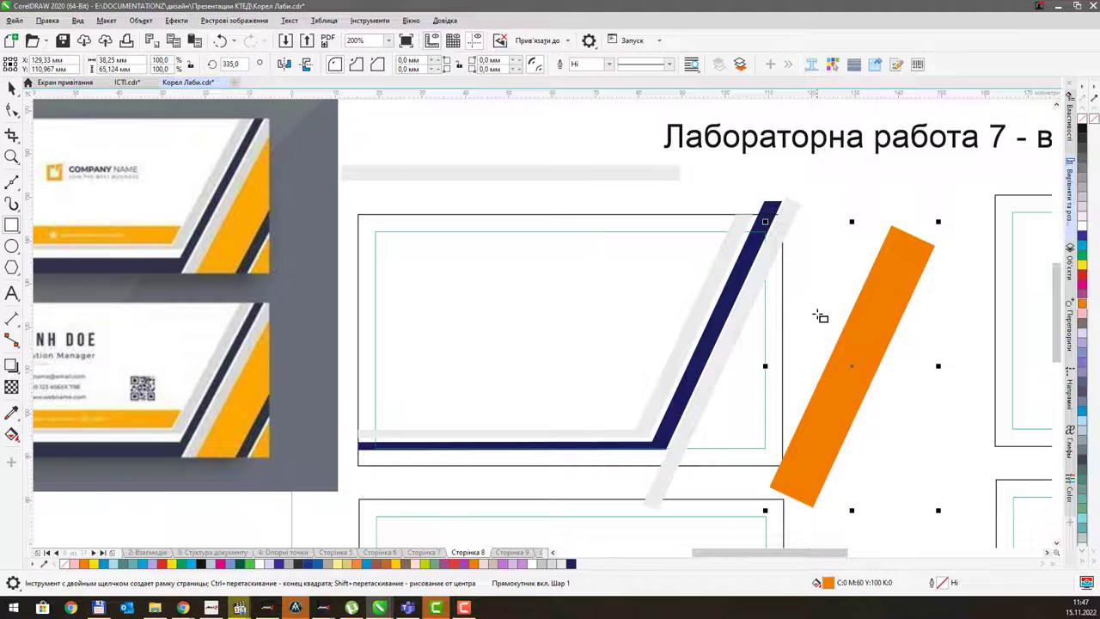
Position the orange slanted bar right beside the navy stripe
drag(876, 315, 777, 330)
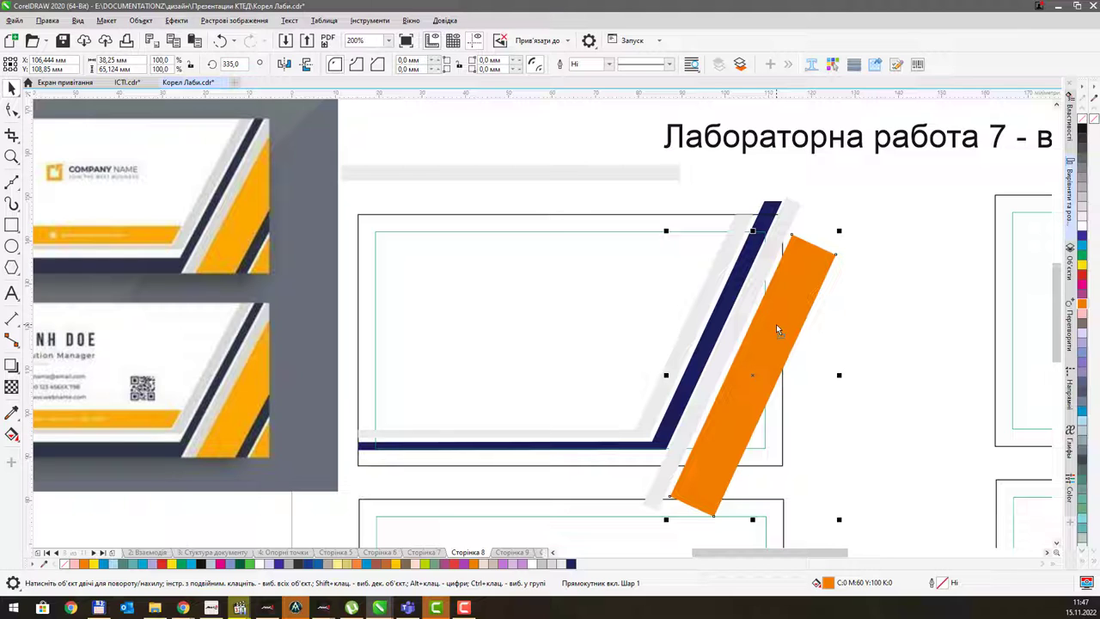
drag(775, 324, 773, 322)
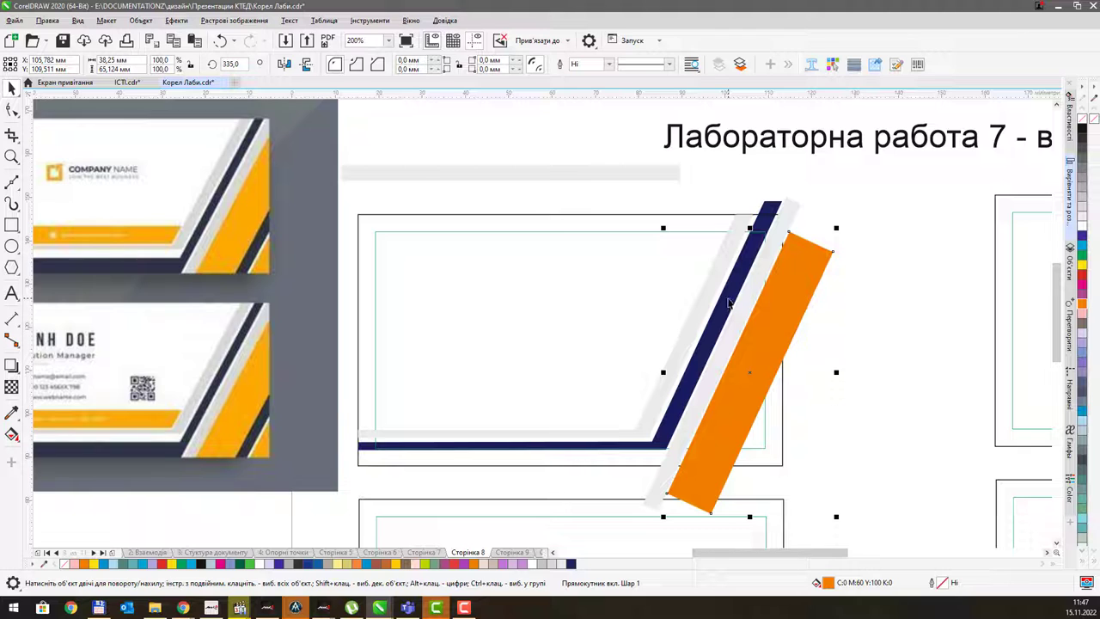
click(728, 302)
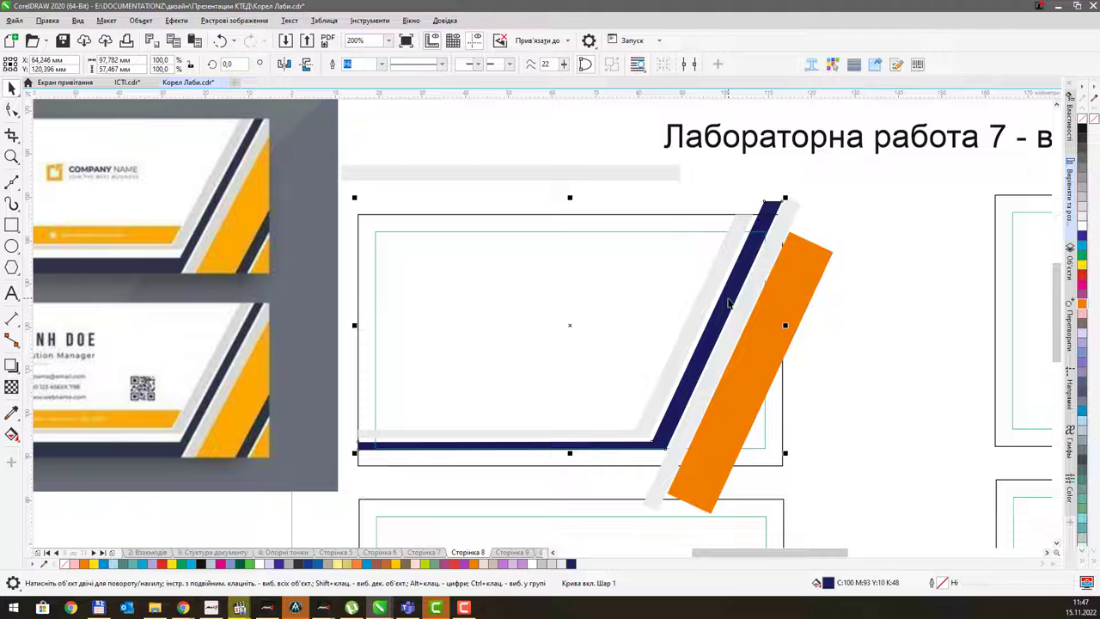
Duplicate the navy stripe with Ctrl+D and move the copy down into the lower card
key(ctrl+d)
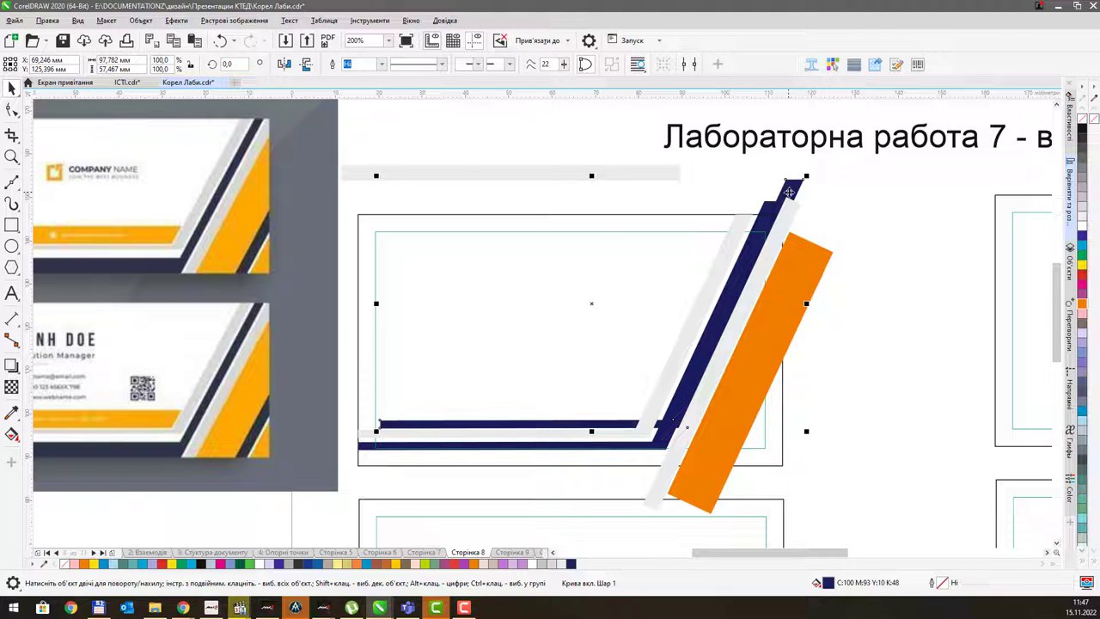
drag(787, 192, 790, 377)
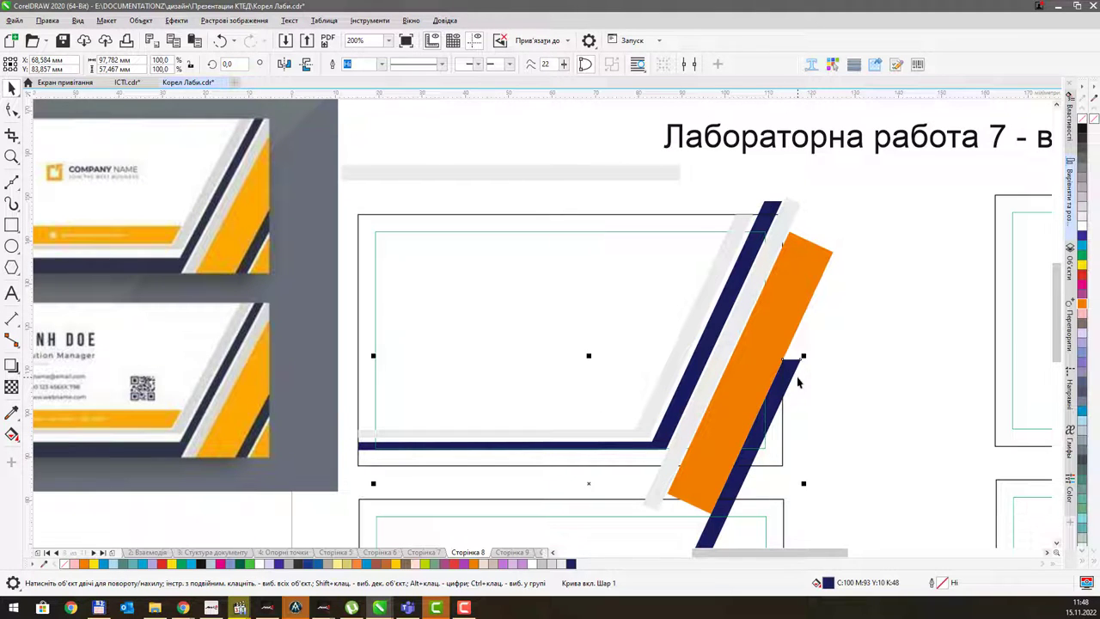
key(h)
drag(857, 428, 790, 353)
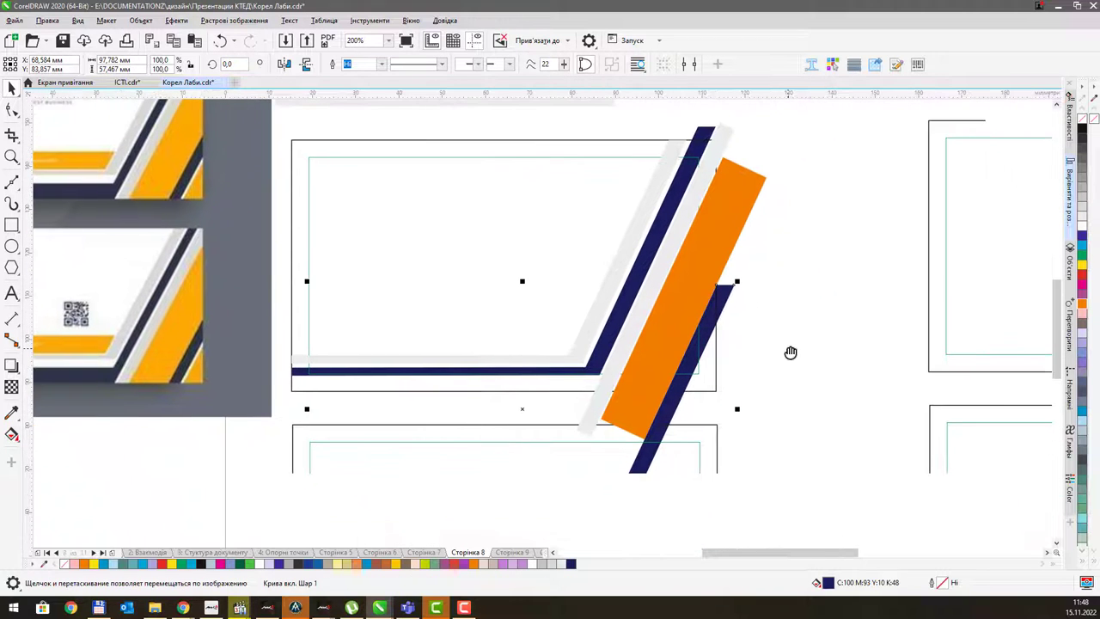
Copy the orange bar, place the copy below-right of the first, and send it behind the frames
key(space)
click(688, 303)
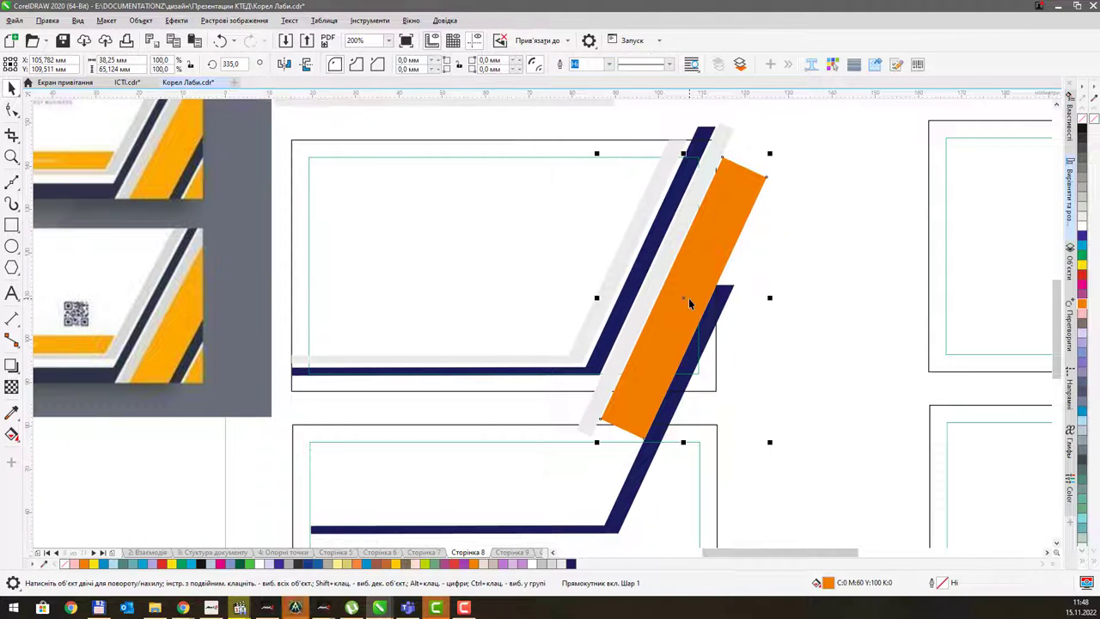
key(shift+Up)
key(shift+Right)
drag(738, 253, 738, 332)
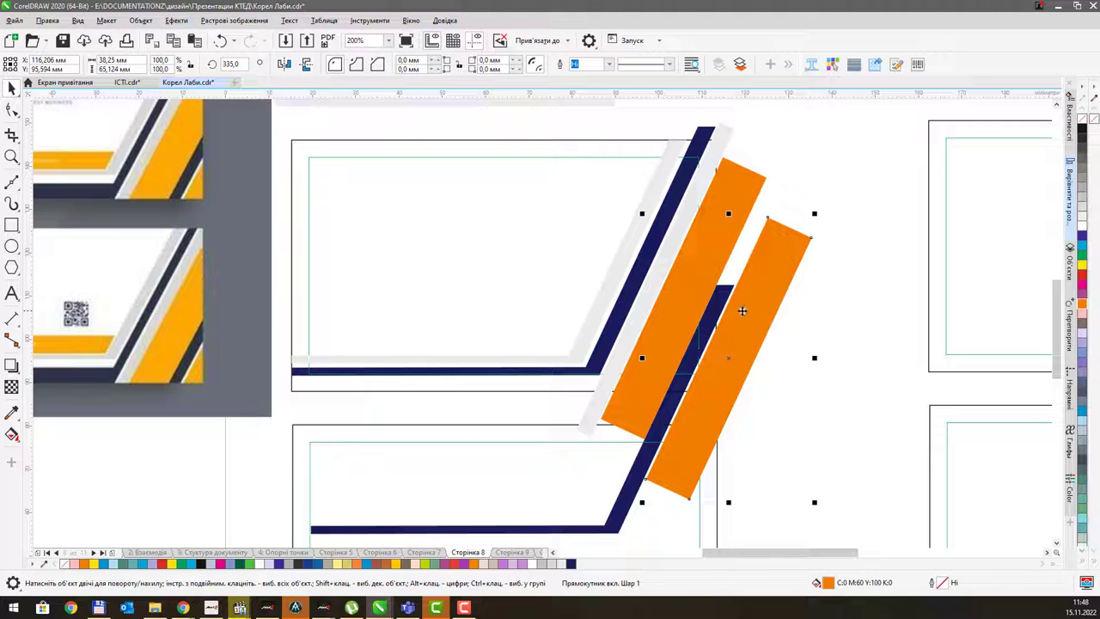
key(shift+Page_Down)
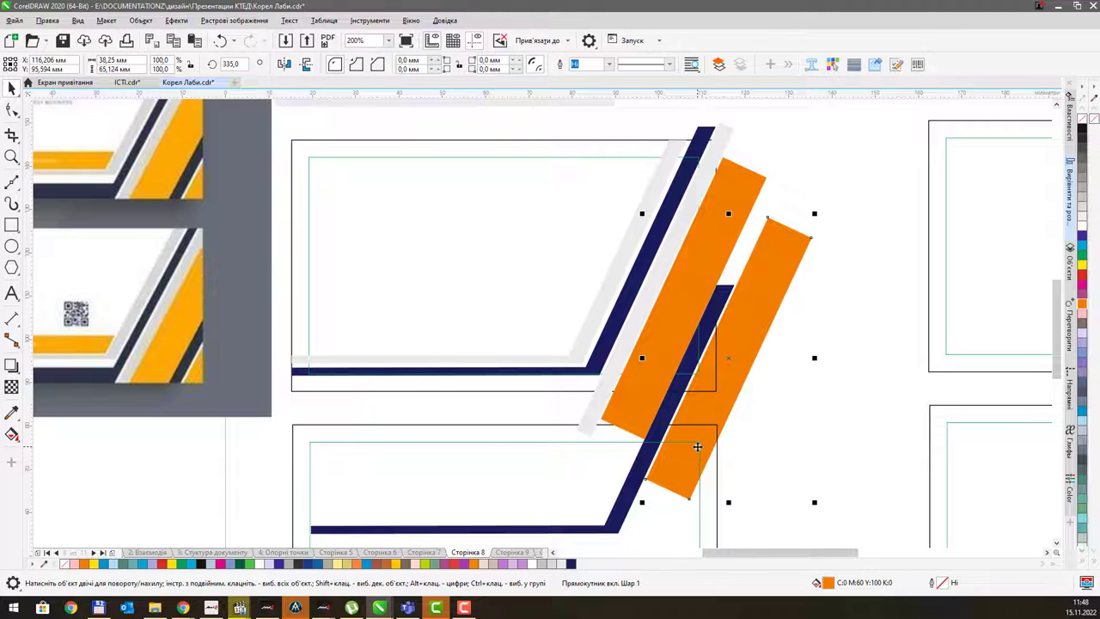
drag(748, 375, 750, 413)
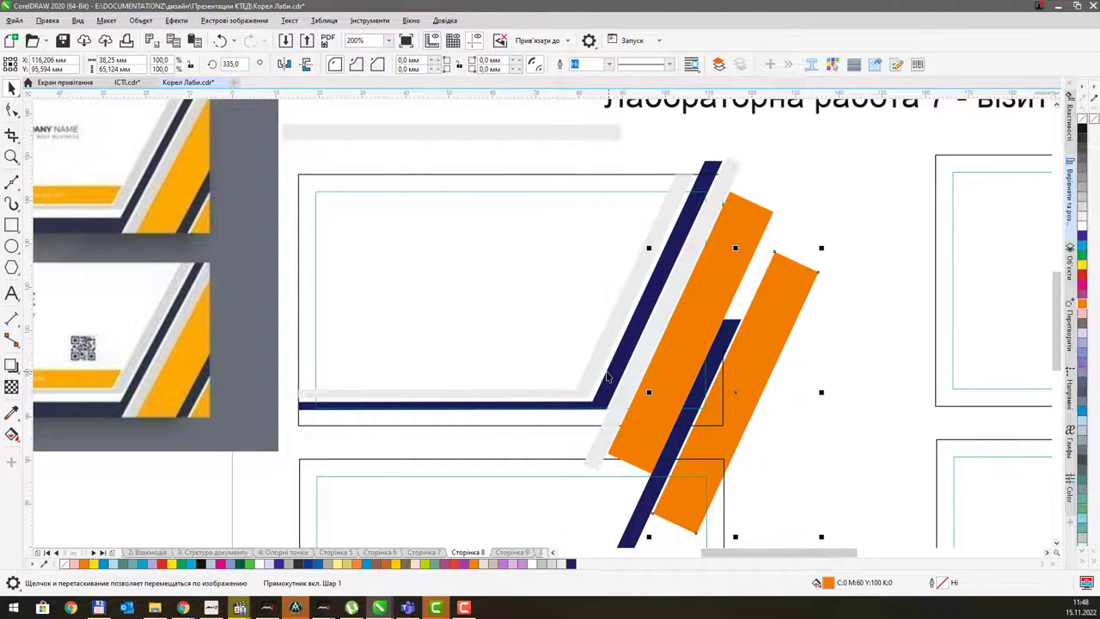
Select the navy-and-grey stripe group and the orange bars to check how they overlap
click(667, 301)
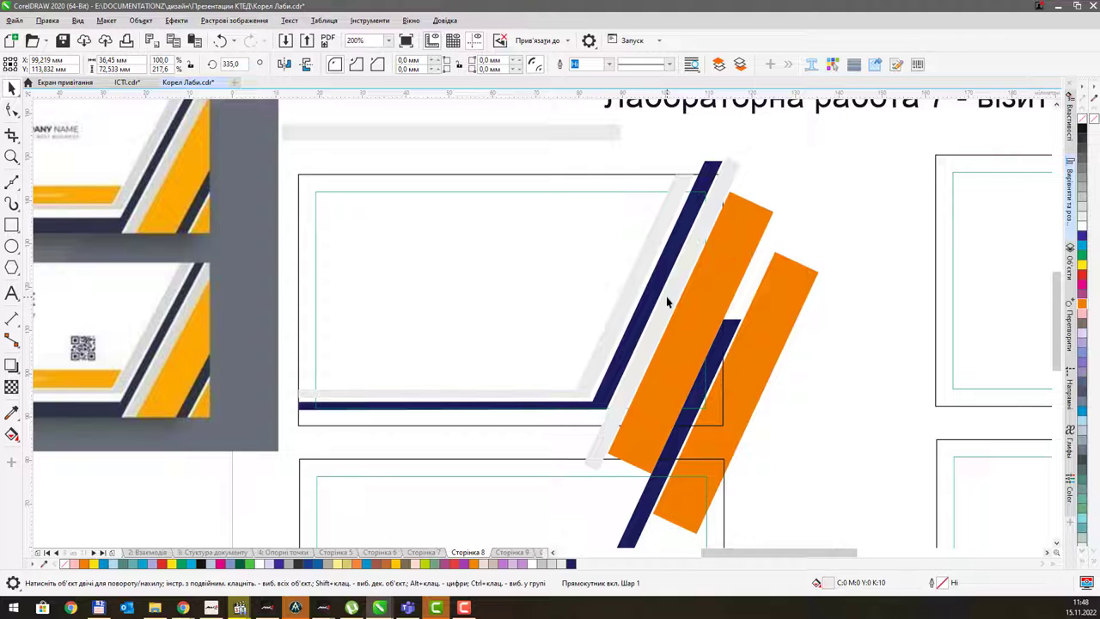
drag(770, 222, 638, 336)
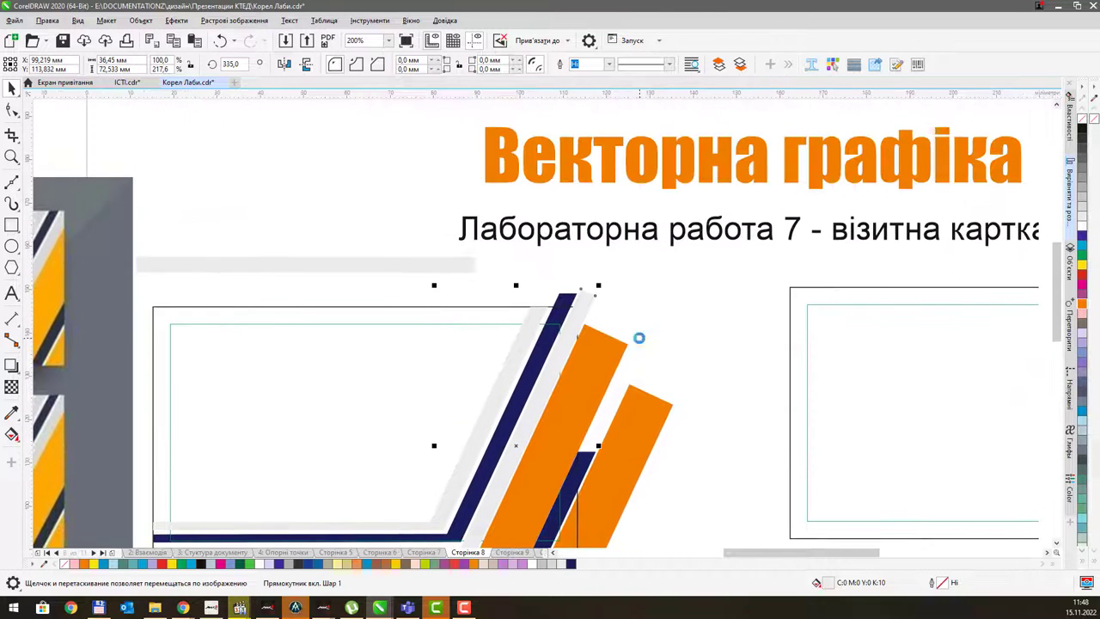
click(14, 111)
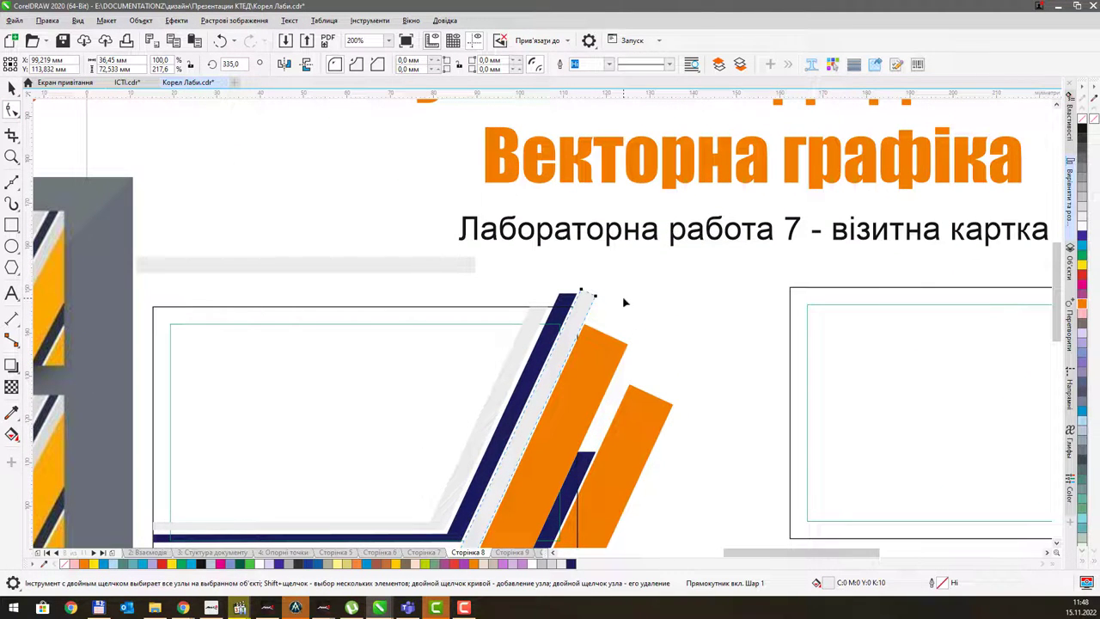
drag(621, 327, 633, 246)
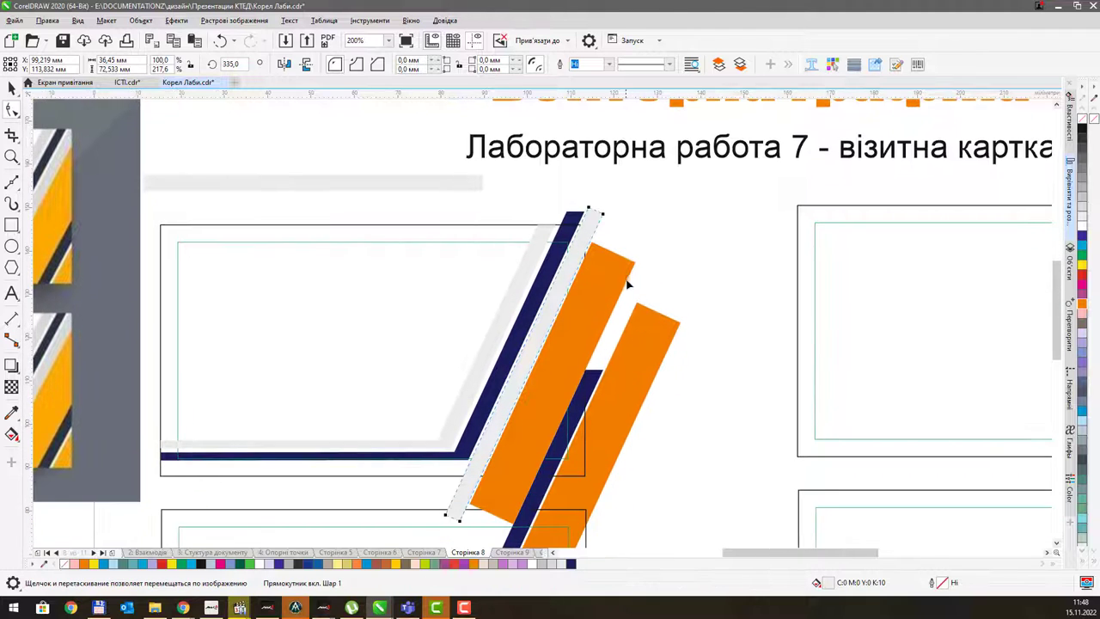
click(11, 88)
click(610, 276)
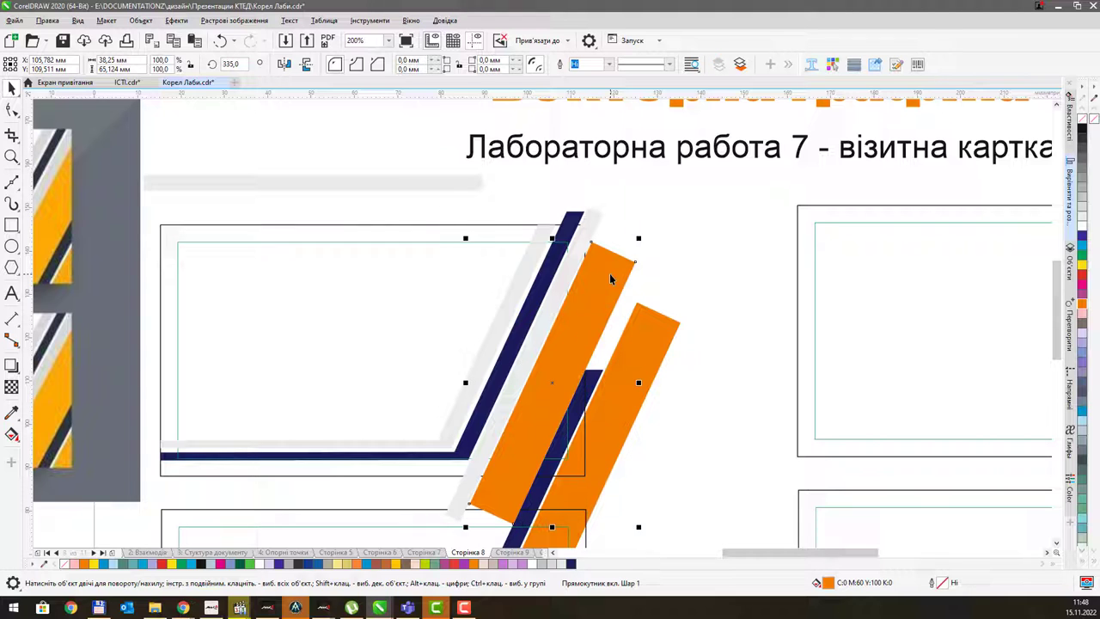
click(649, 344)
drag(647, 341, 666, 240)
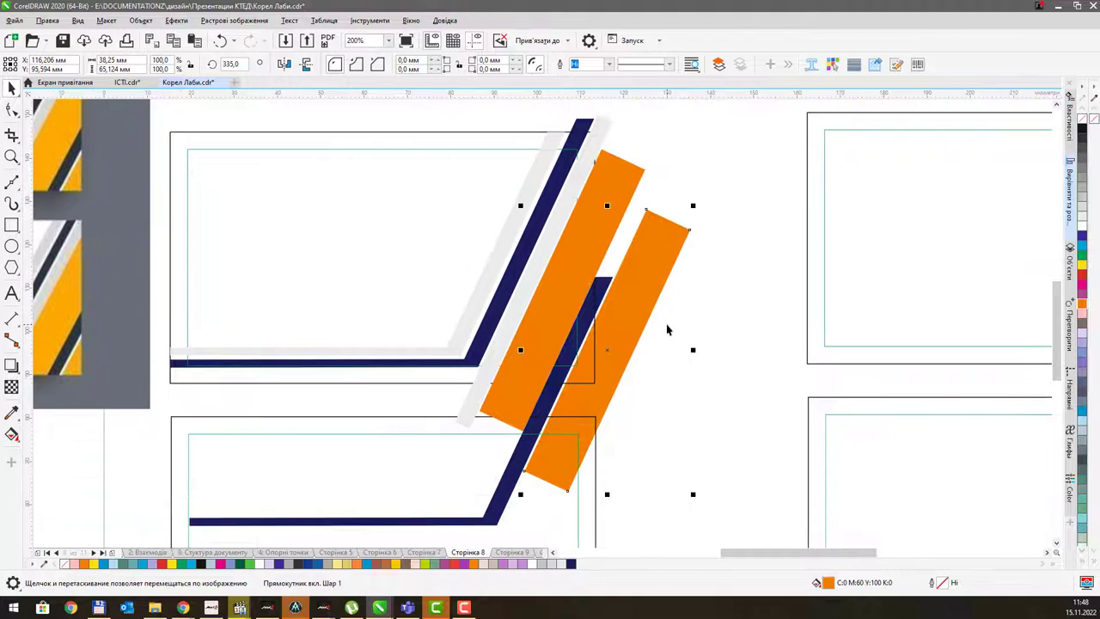
Pick out the upper navy stripe from among the overlapping stripes and orange bars
key(h)
key(space)
click(507, 480)
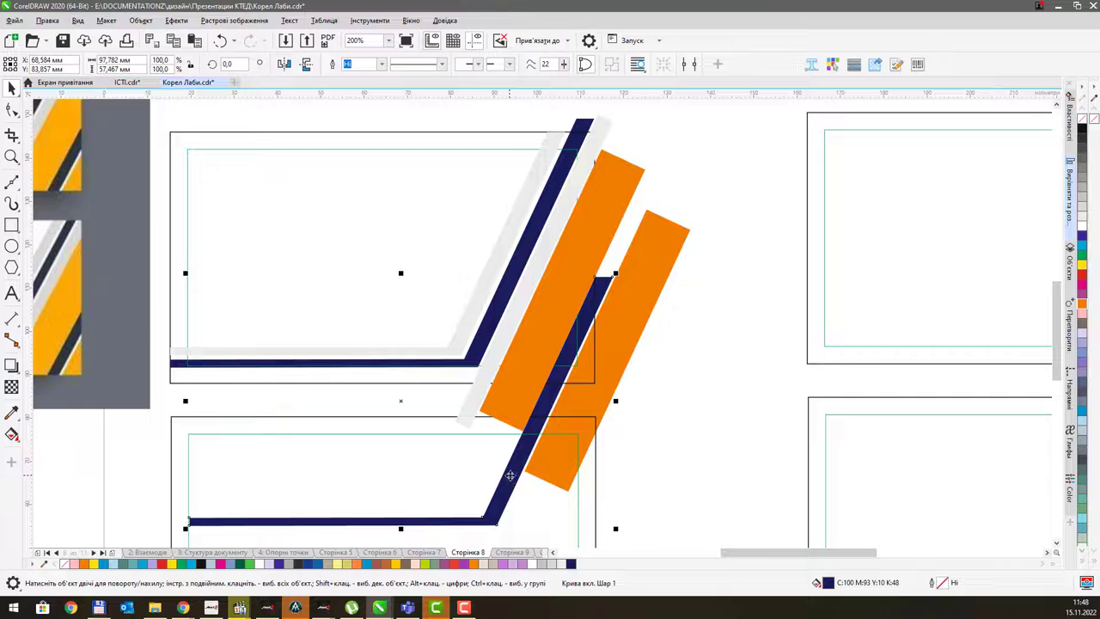
click(633, 226)
click(604, 215)
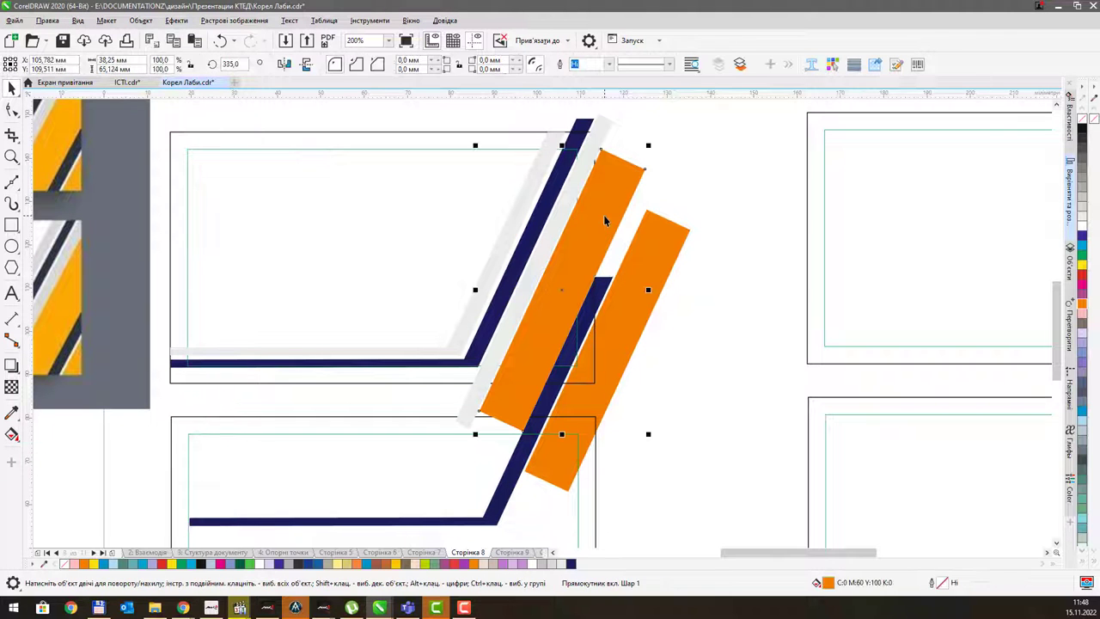
ctrl+click(579, 166)
scroll(633, 184, up, 3)
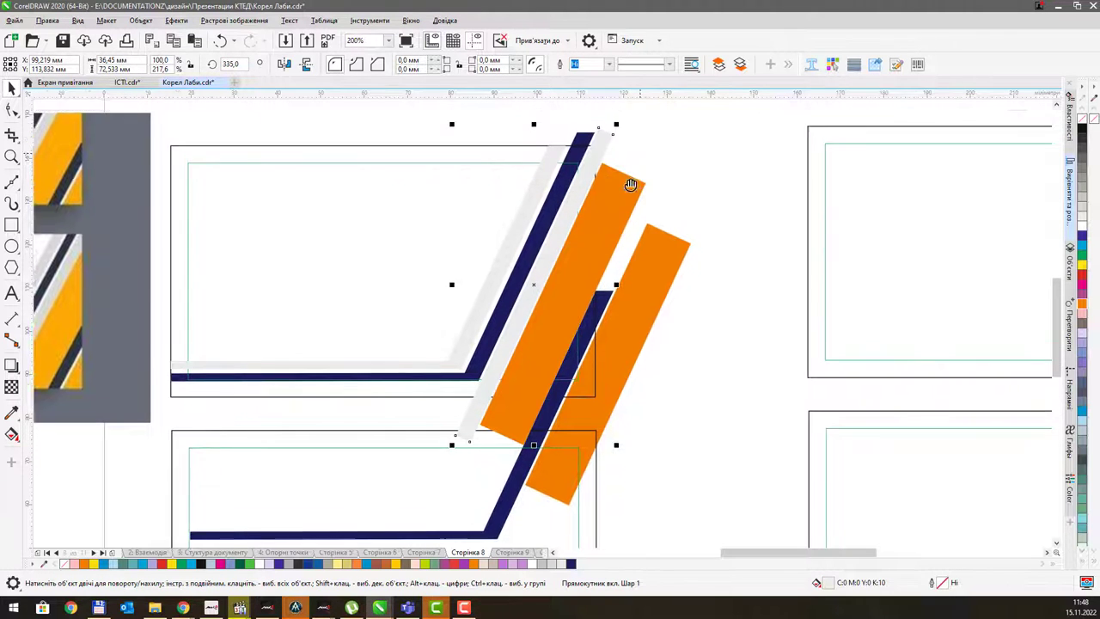
scroll(430, 224, right, 2)
click(520, 251)
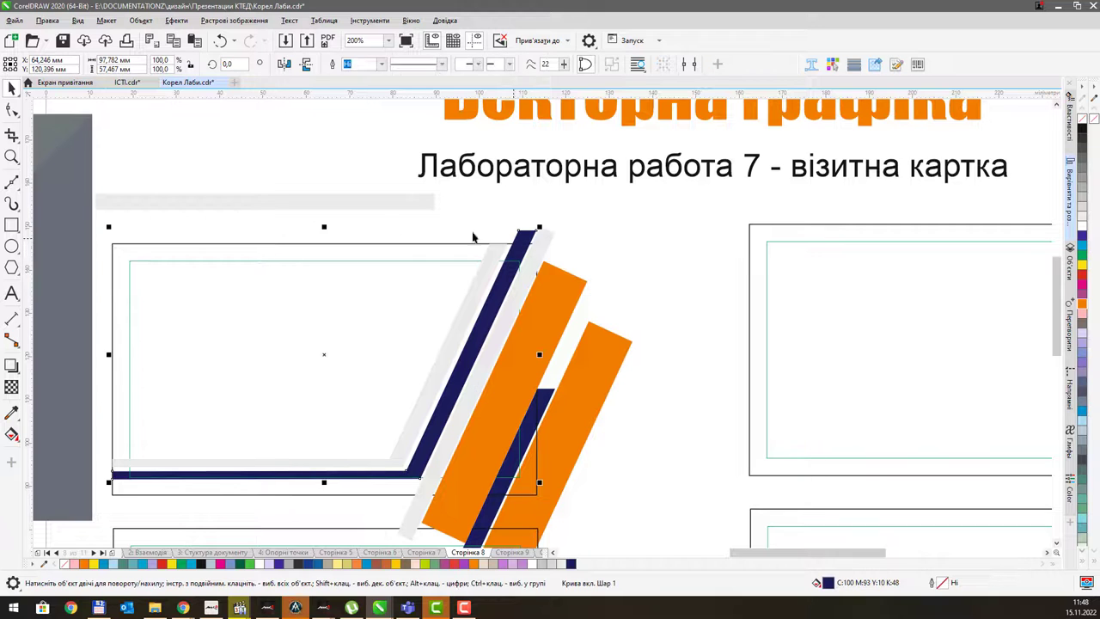
With the Shape tool, drag the navy stripe's top edge down to the card's top border
click(12, 110)
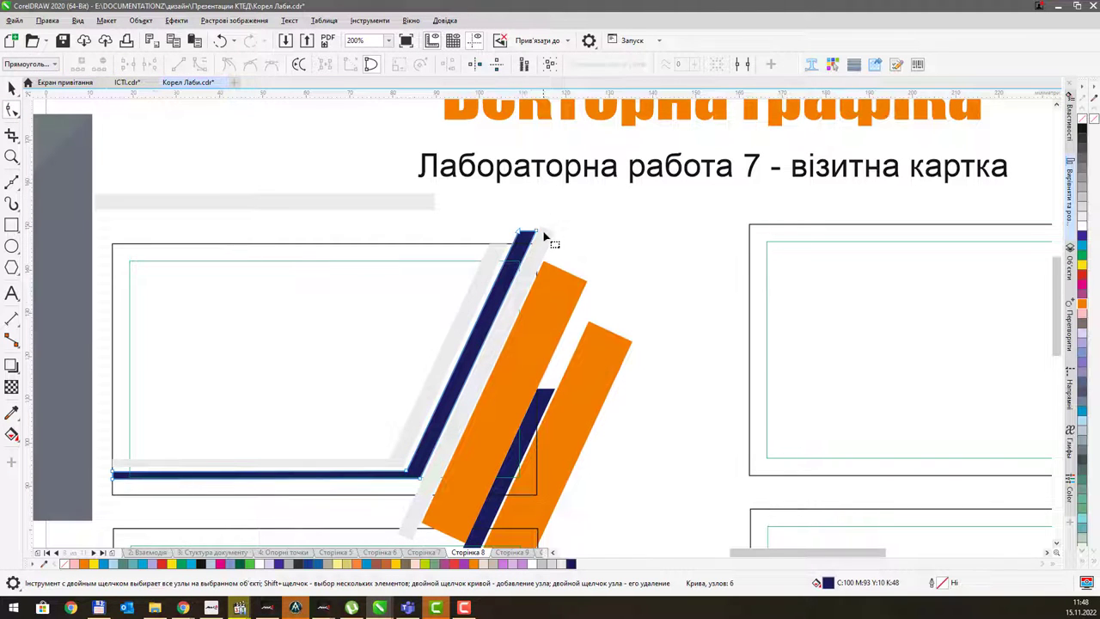
scroll(548, 241, up, 4)
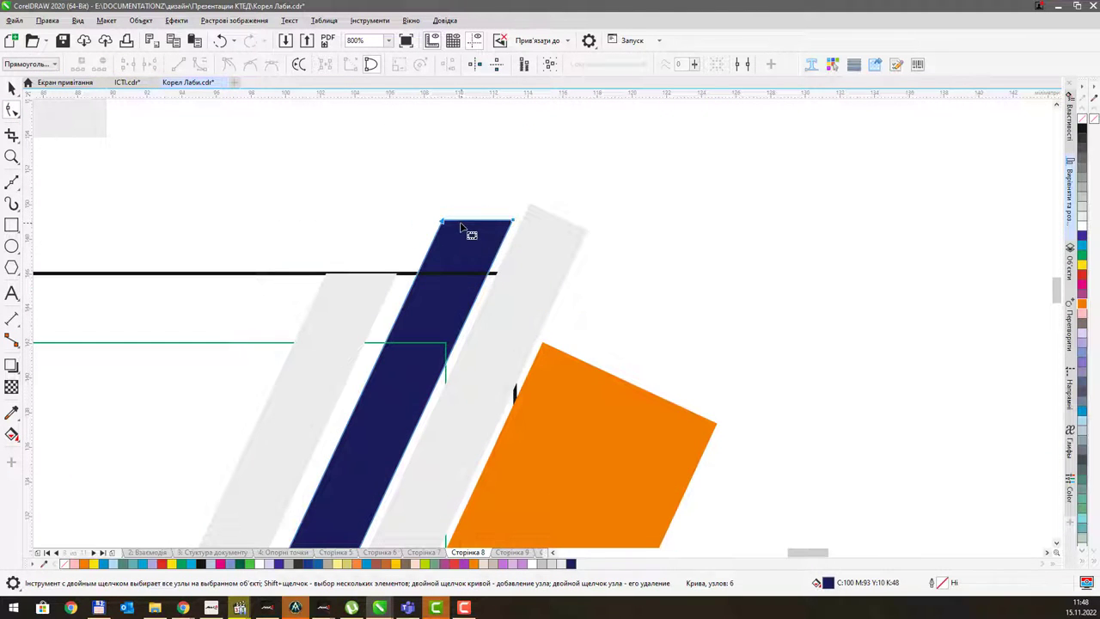
click(458, 231)
drag(458, 232, 435, 274)
click(542, 263)
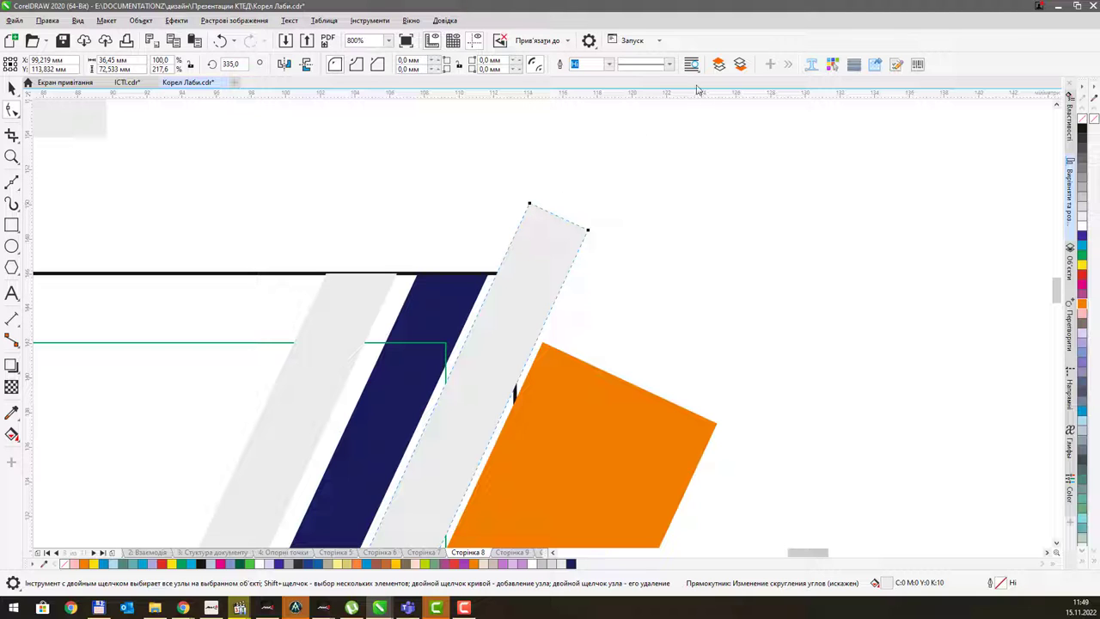
click(11, 88)
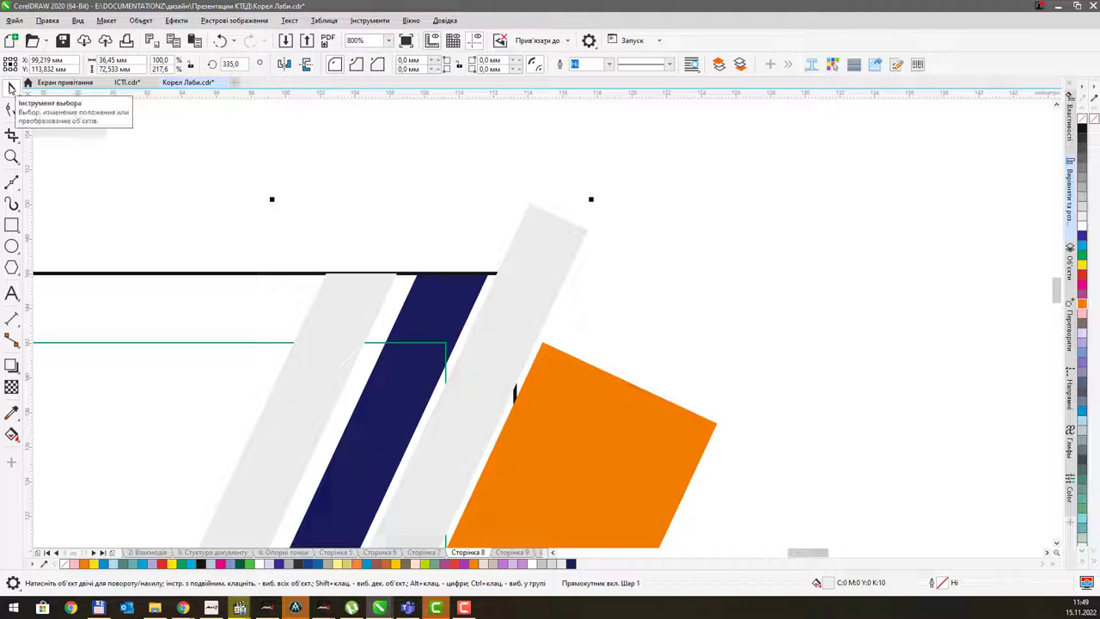
Move the grey stripe's top corner node down onto the card-edge intersection
click(555, 231)
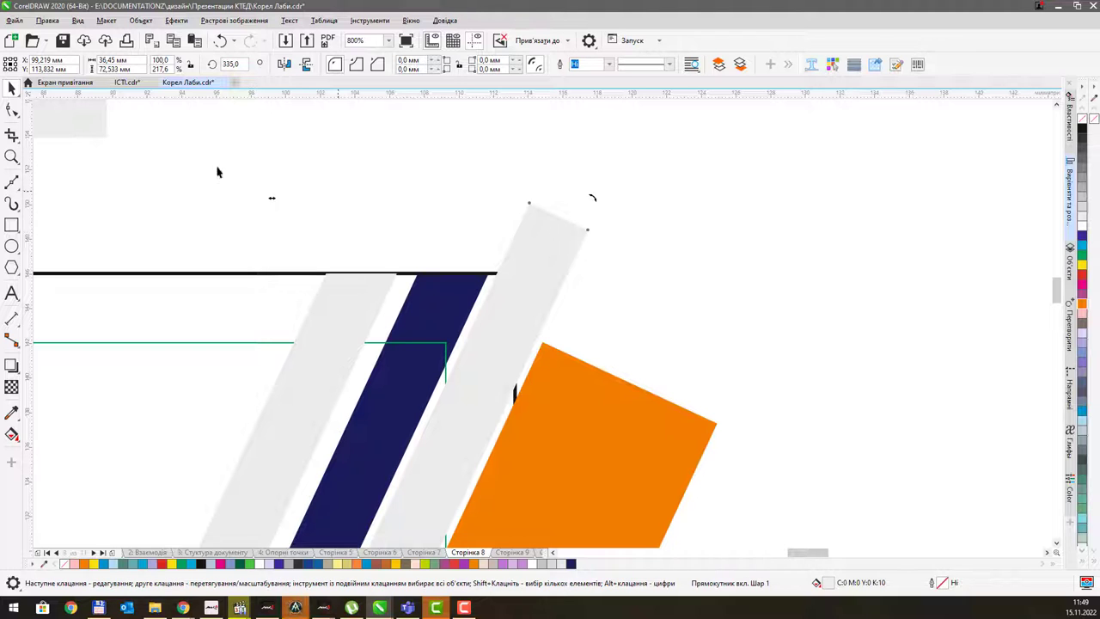
click(11, 109)
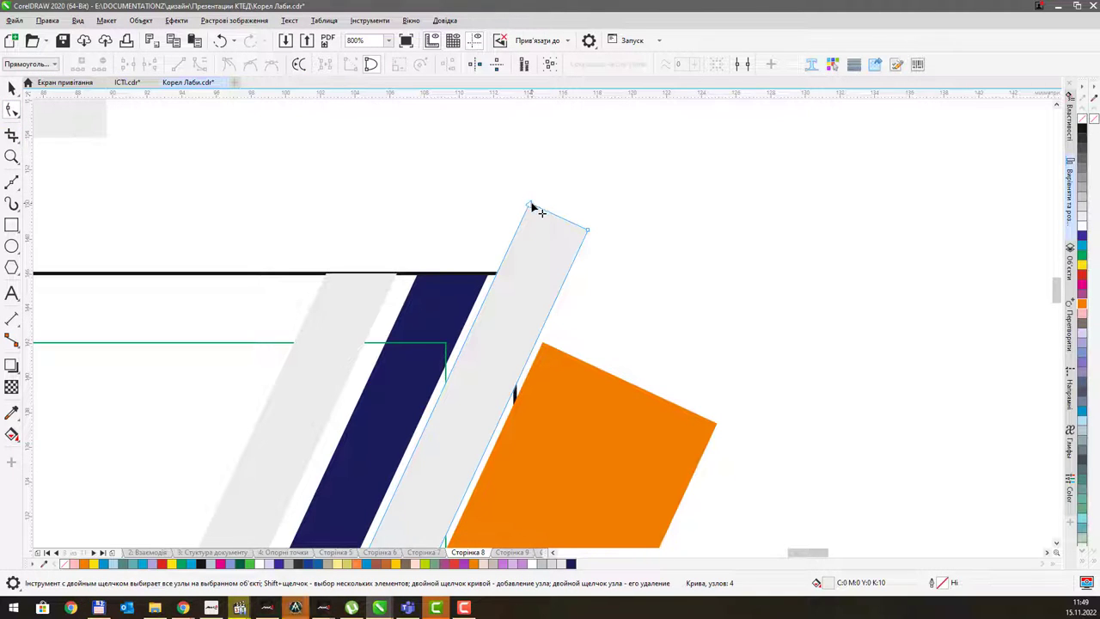
drag(532, 208, 497, 275)
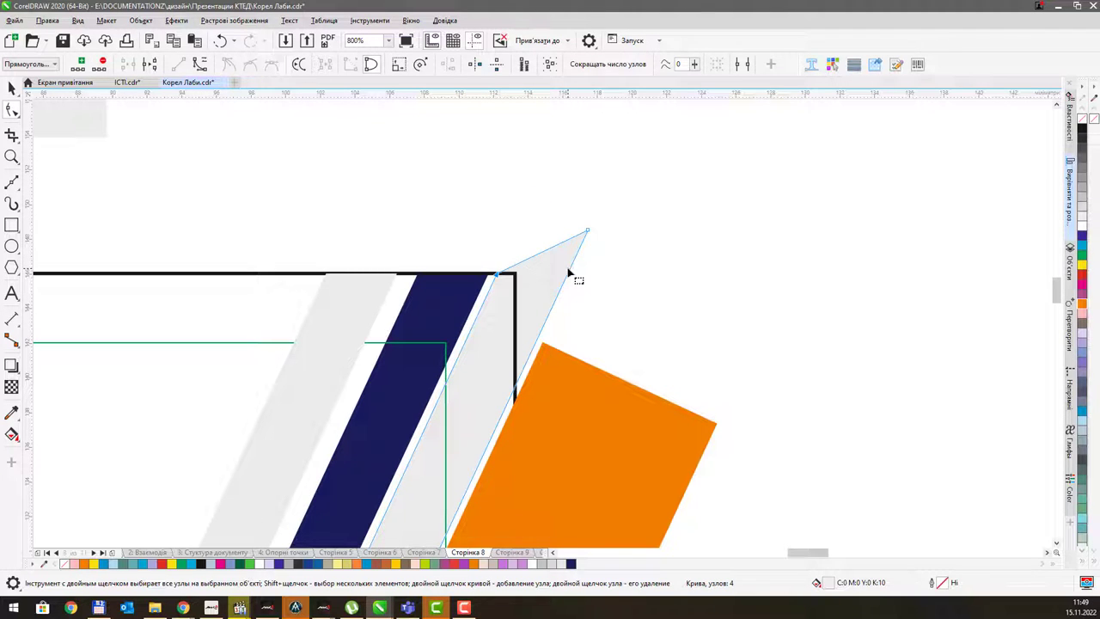
drag(588, 231, 515, 388)
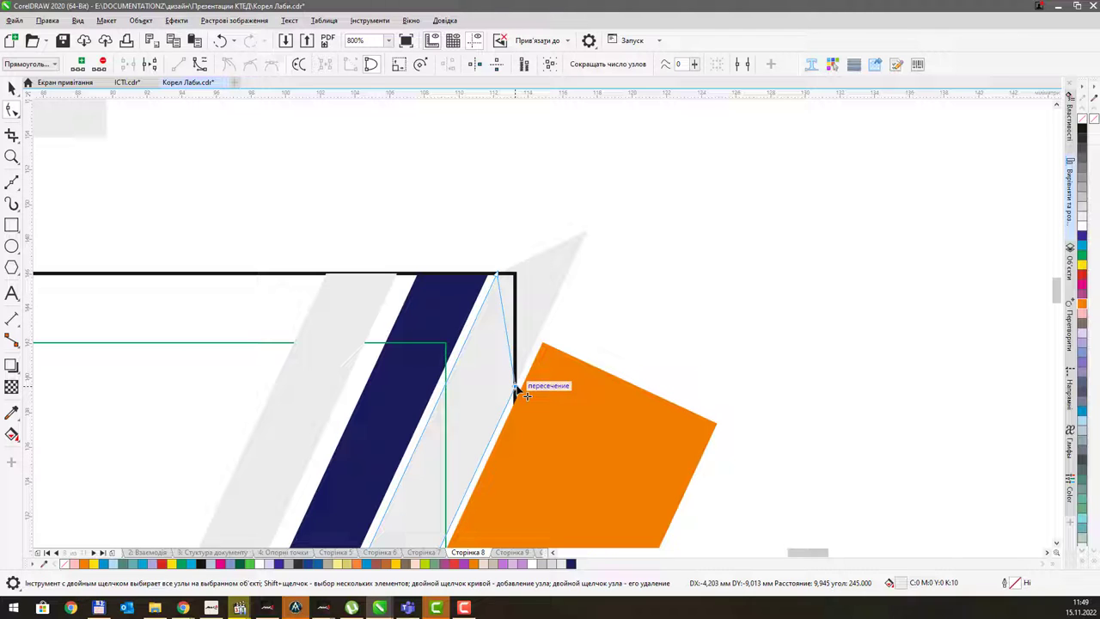
drag(515, 388, 515, 388)
drag(515, 389, 515, 389)
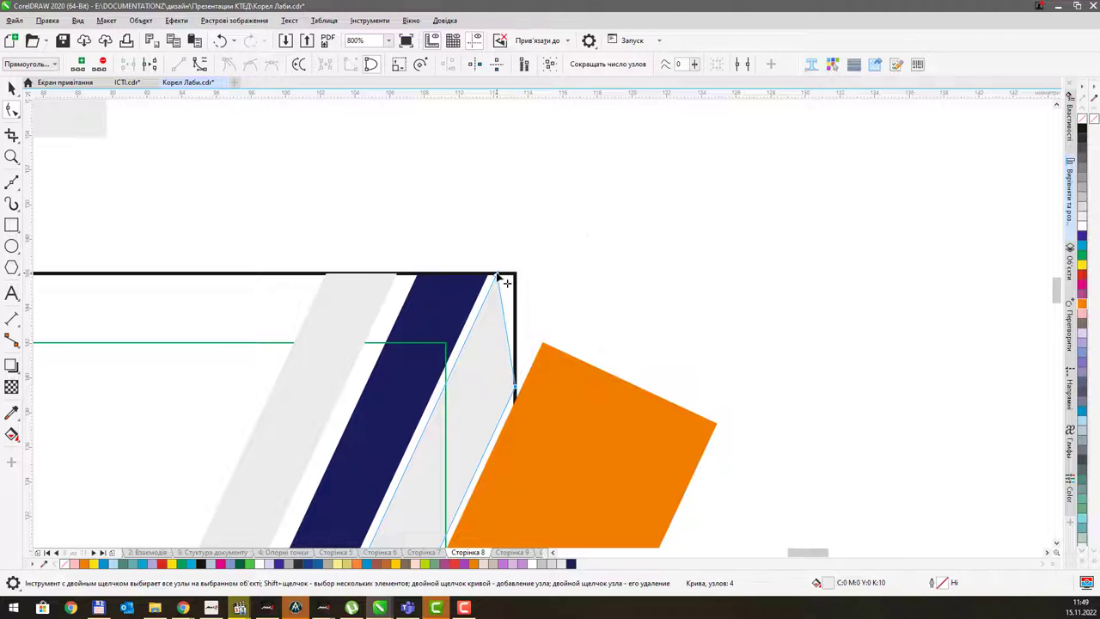
drag(498, 273, 520, 238)
Add nodes at the card's top edge and top-right corner, then delete the spike node above
scroll(509, 259, up, 1)
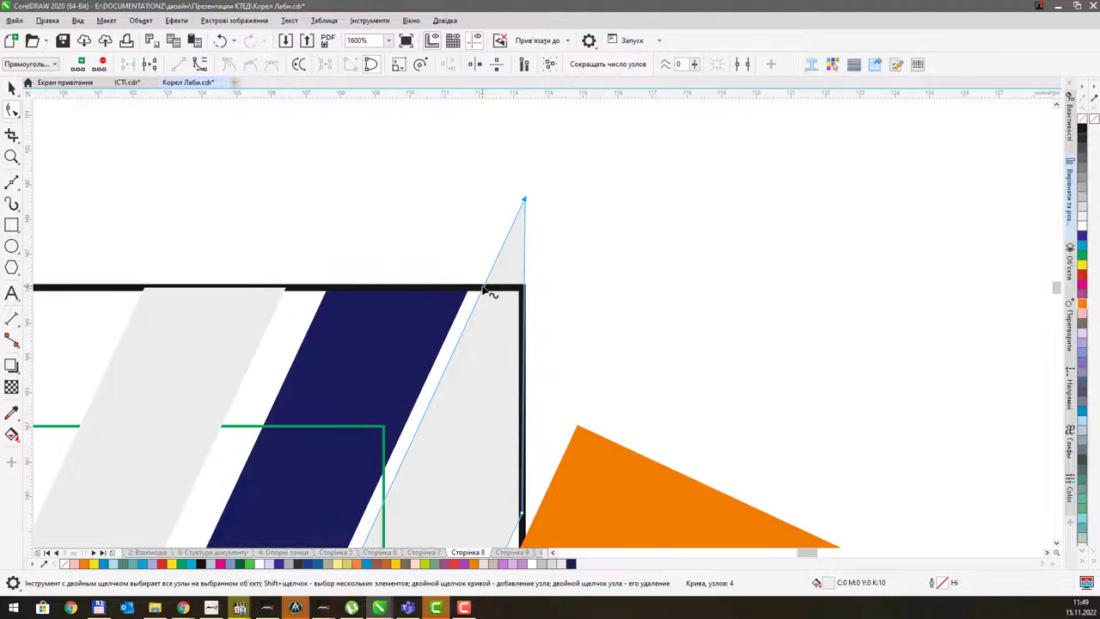
double_click(483, 287)
double_click(523, 289)
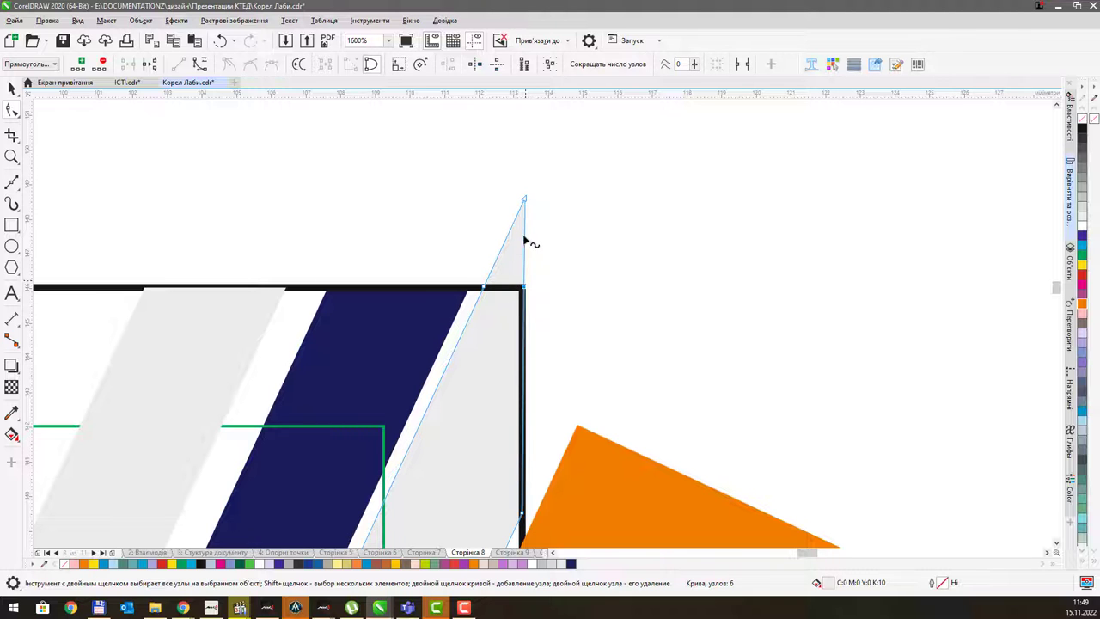
double_click(525, 200)
scroll(559, 381, down, 2)
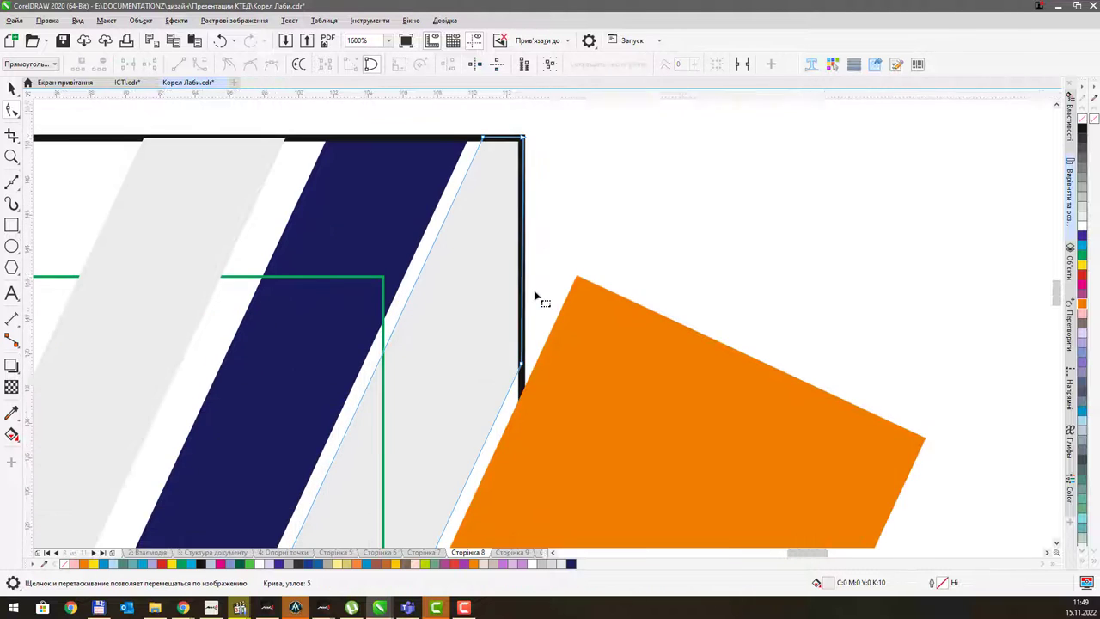
Send the orange slanted bar behind the card frame and convert it to curves with Ctrl+Q
drag(536, 313, 549, 203)
click(579, 201)
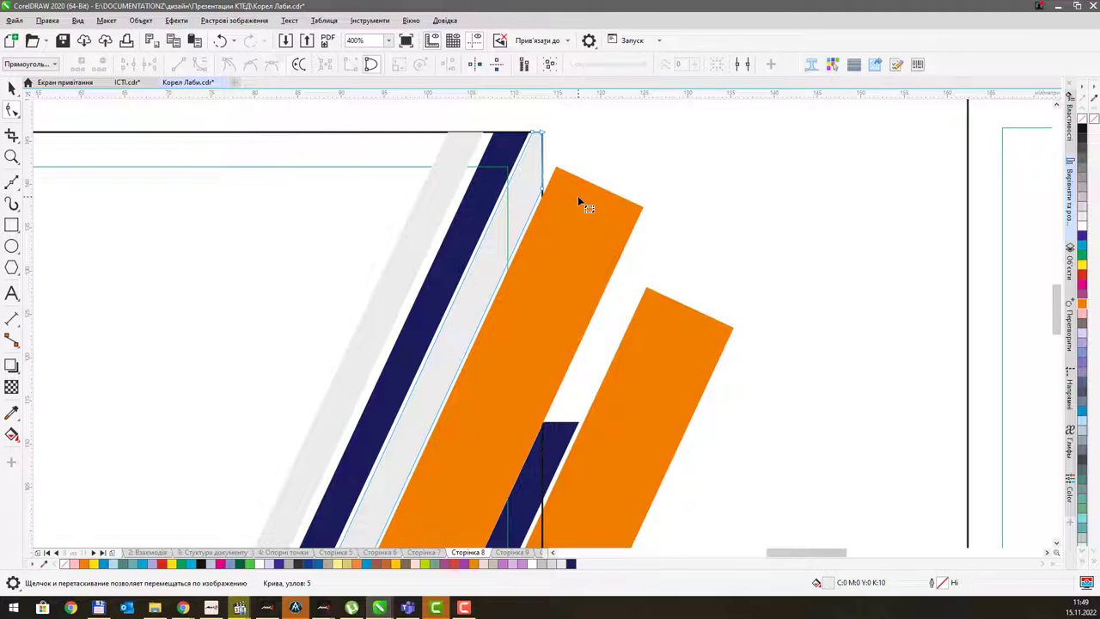
key(shift+Page_Down)
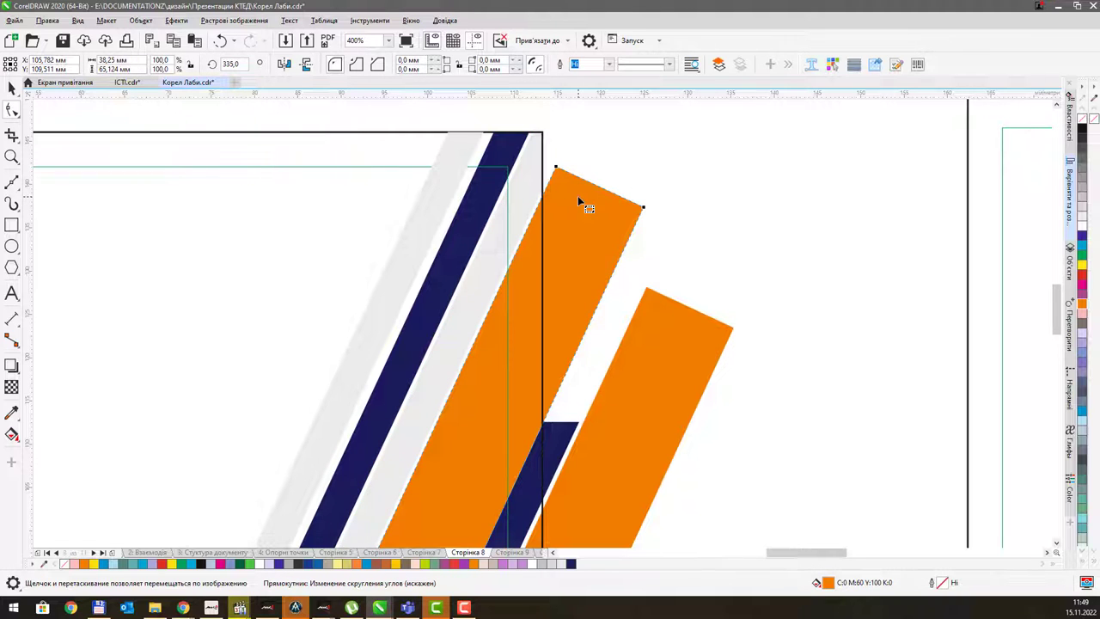
scroll(557, 214, up, 1)
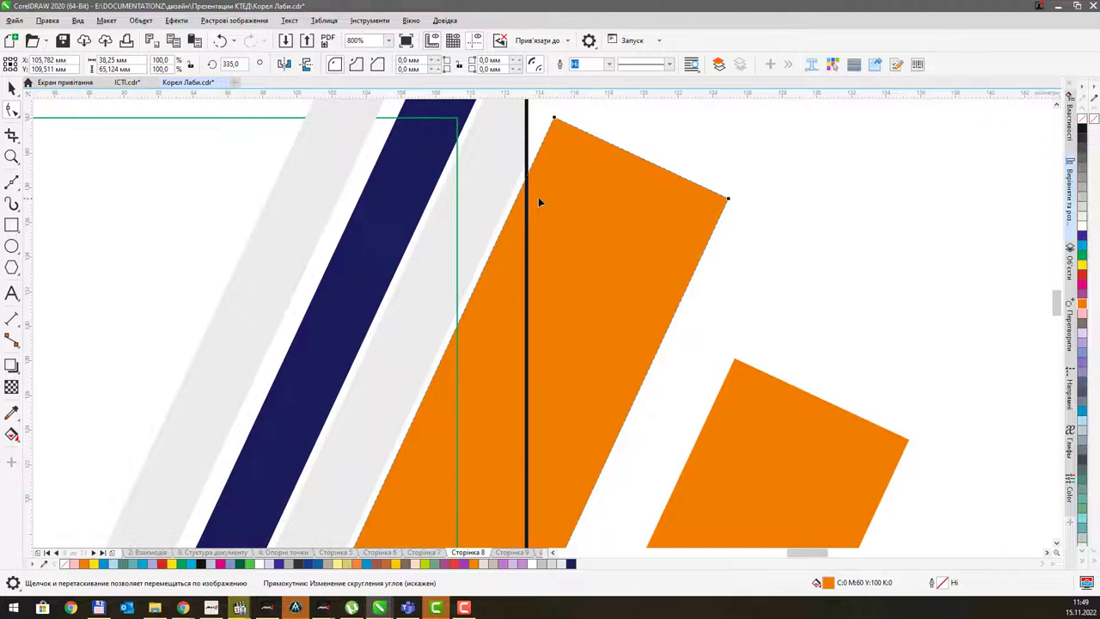
click(528, 184)
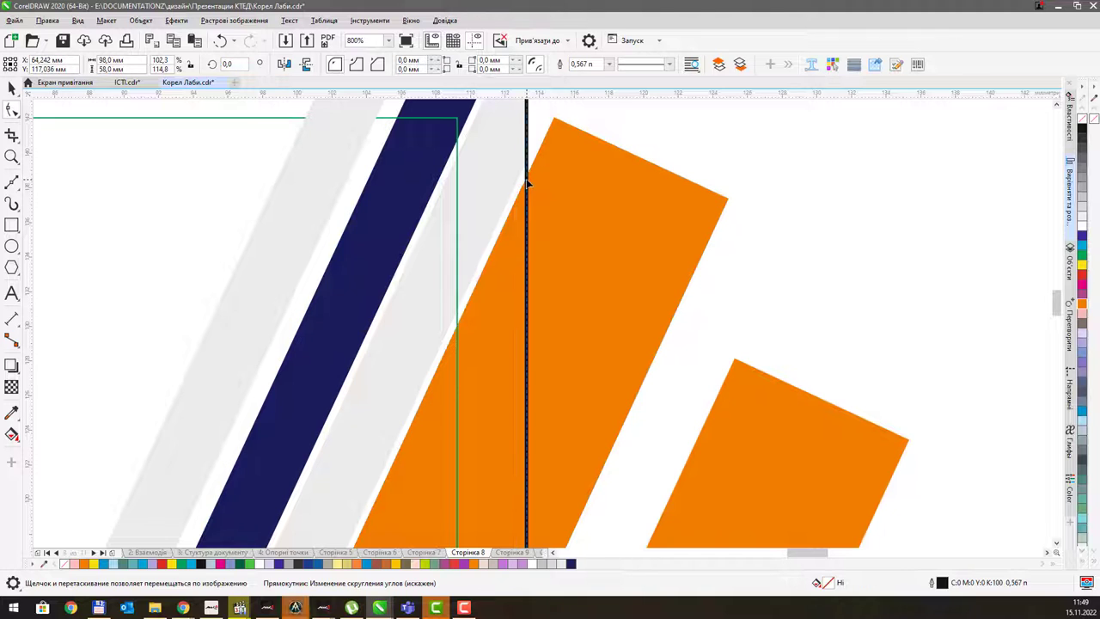
click(572, 138)
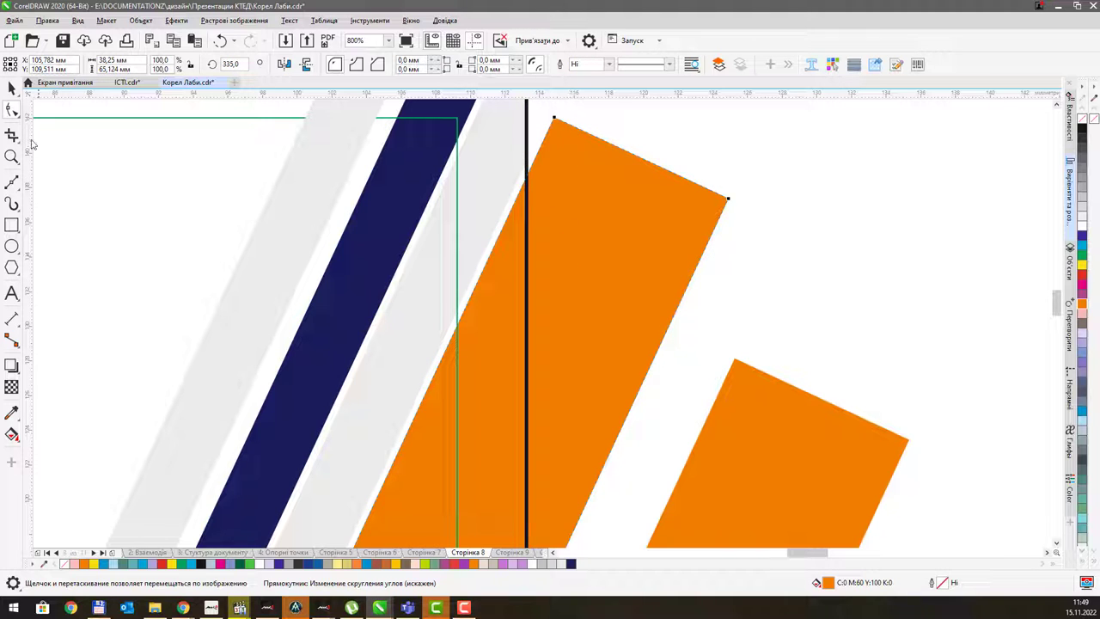
click(11, 87)
click(145, 135)
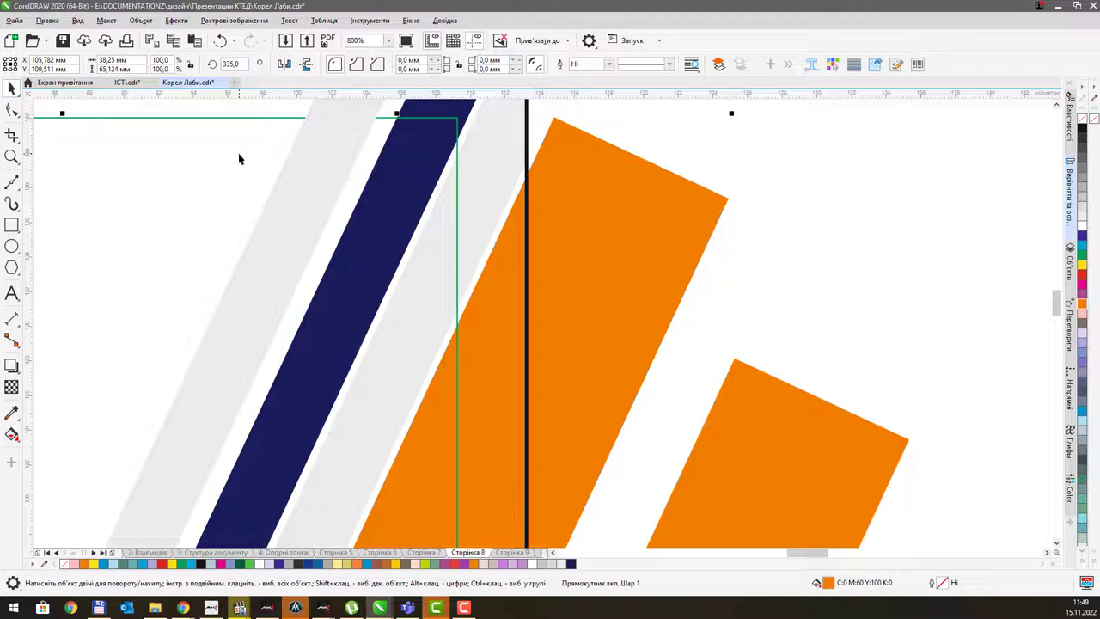
key(ctrl+q)
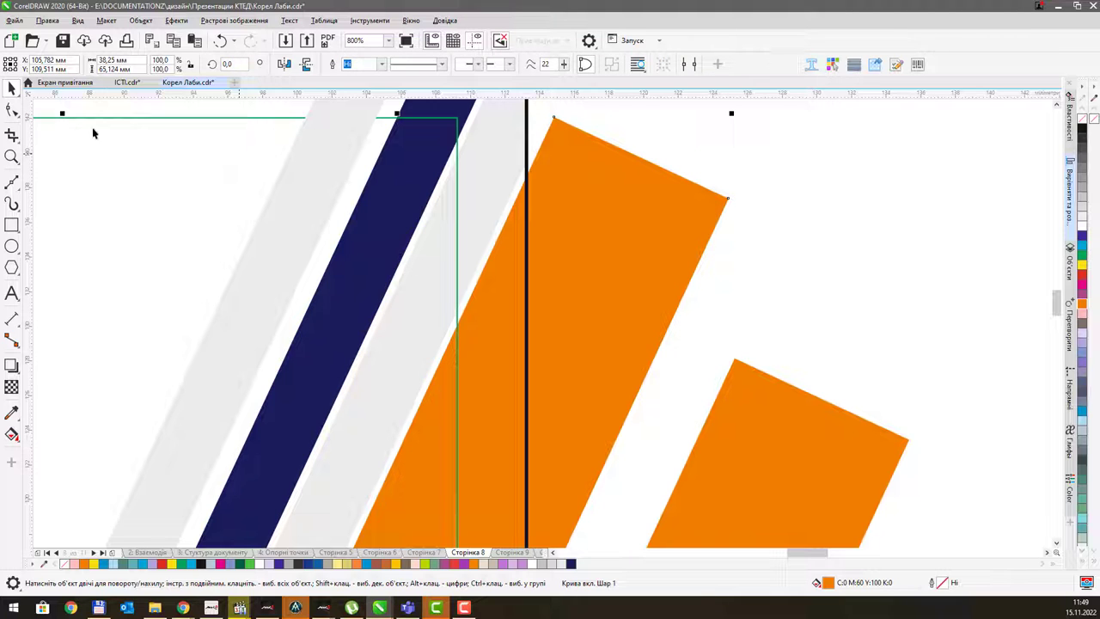
Add nodes where the orange bar crosses the card edge and meets the navy piece
click(12, 109)
click(528, 184)
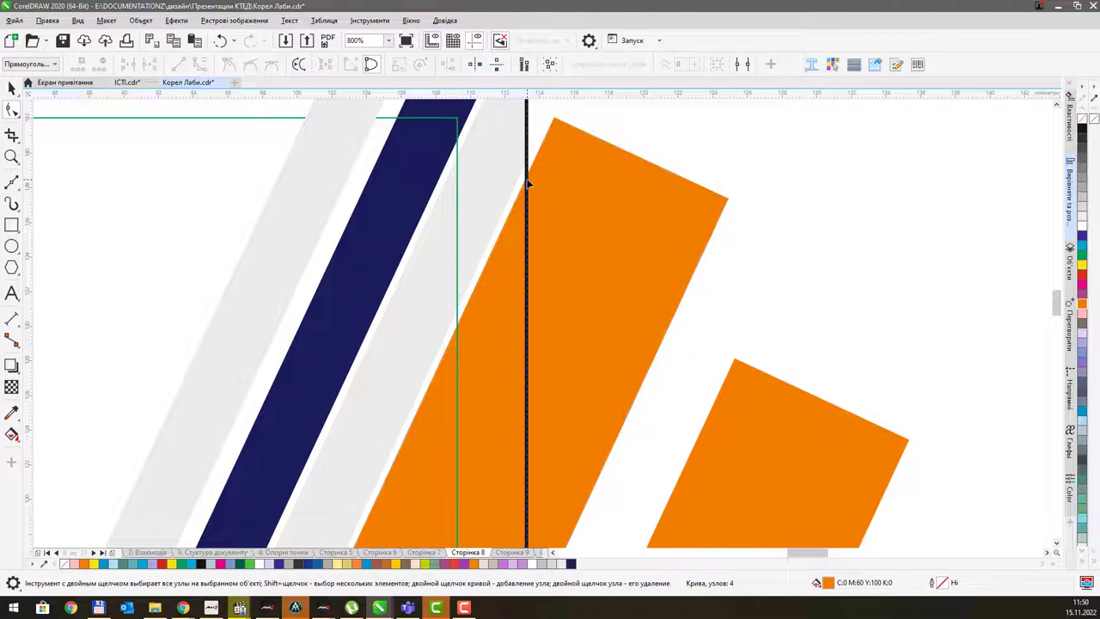
click(535, 160)
double_click(525, 184)
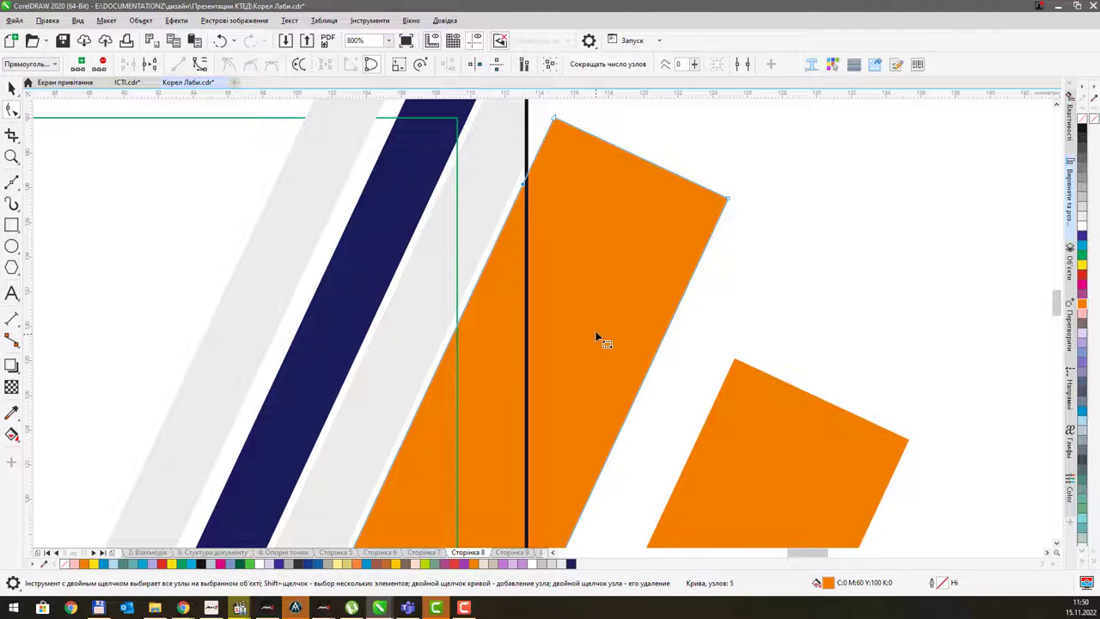
scroll(606, 187, down, 2)
scroll(552, 495, down, 3)
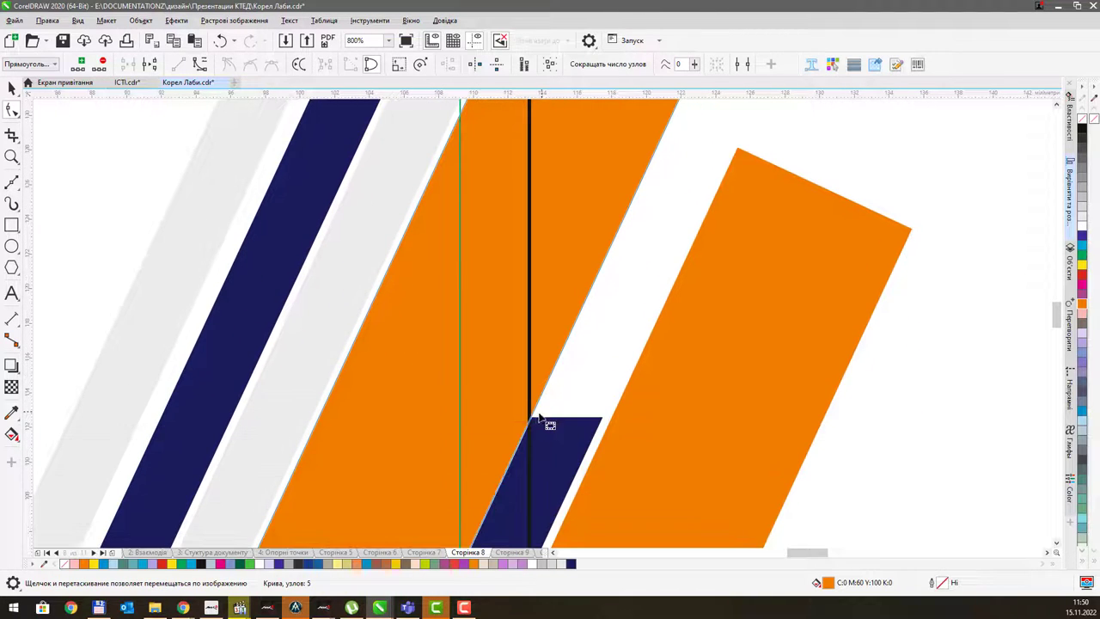
double_click(527, 429)
scroll(600, 300, down, 2)
Delete the orange bar's nodes beyond the edge and align its top and bottom nodes on the card's right edge
drag(600, 300, 580, 354)
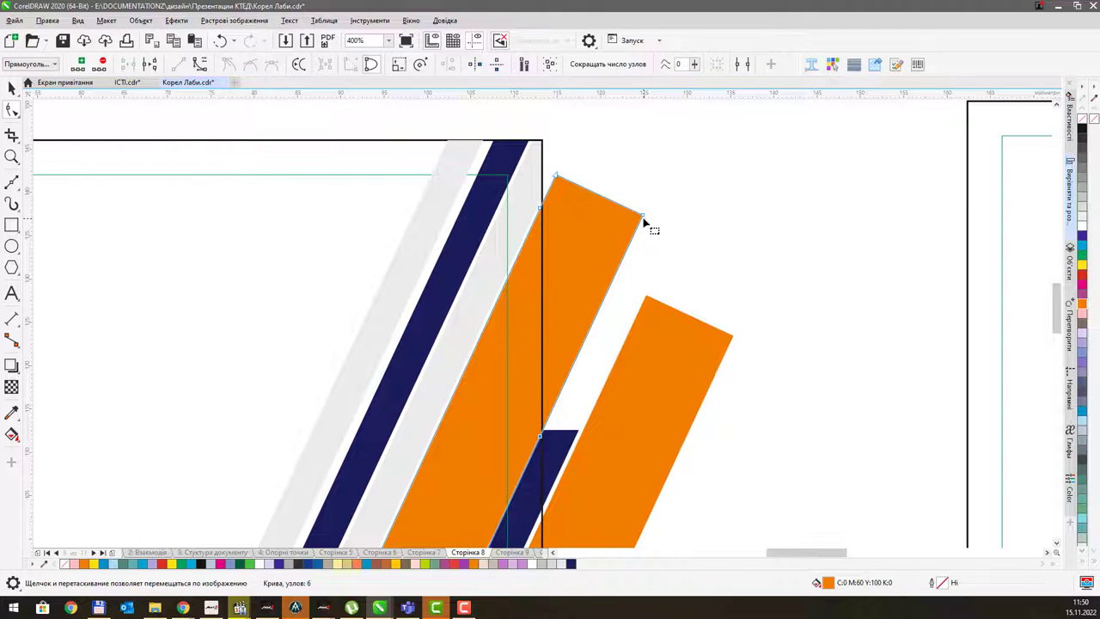
double_click(644, 222)
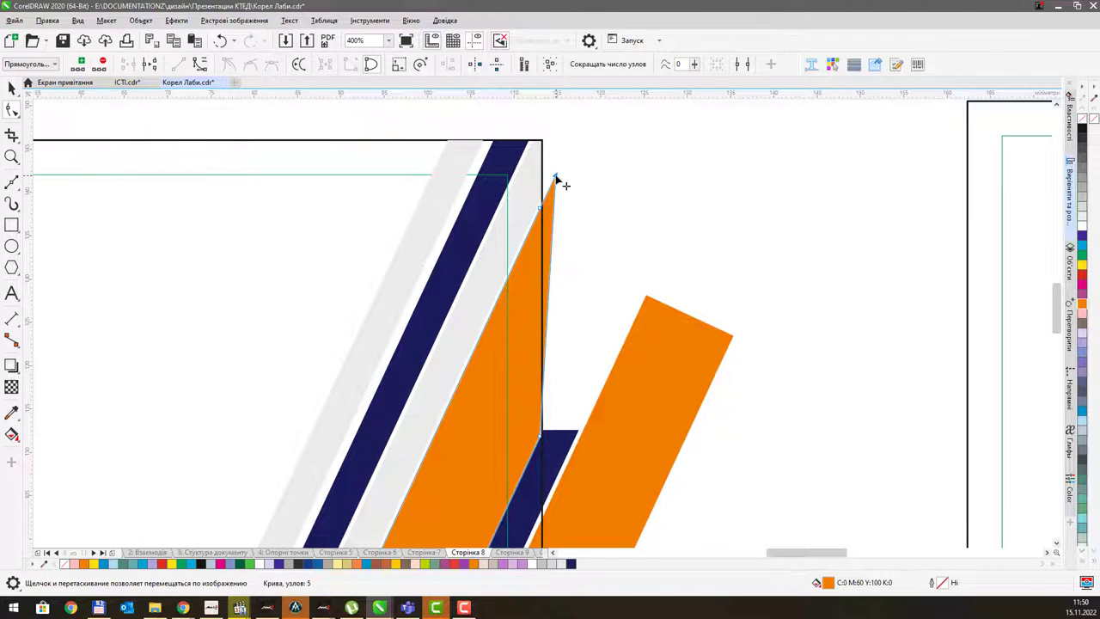
double_click(556, 179)
scroll(544, 232, up, 2)
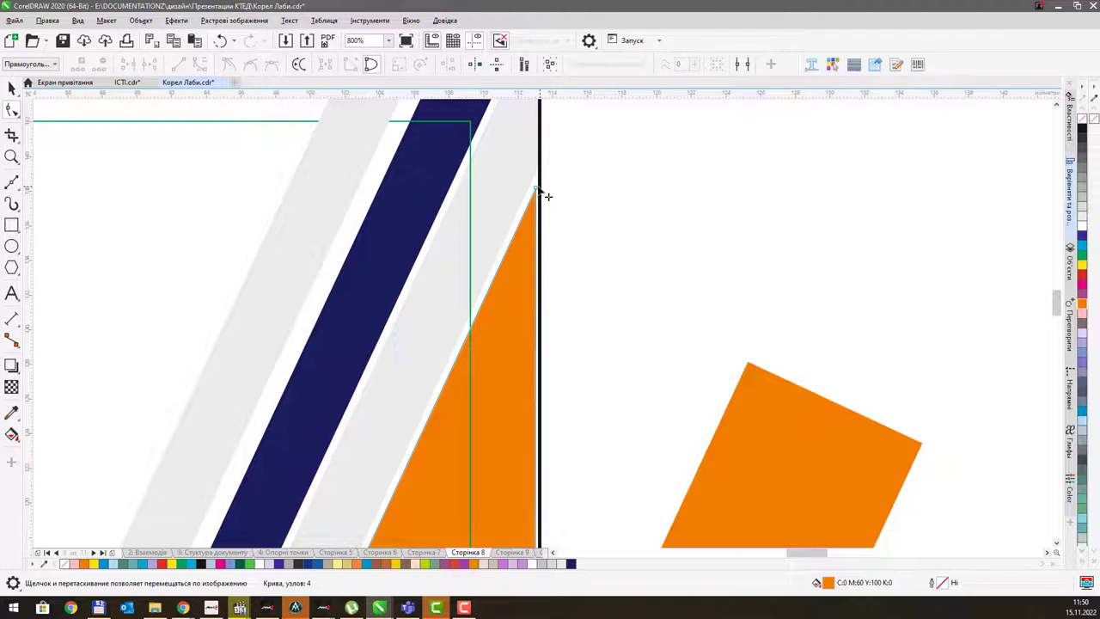
drag(538, 189, 538, 182)
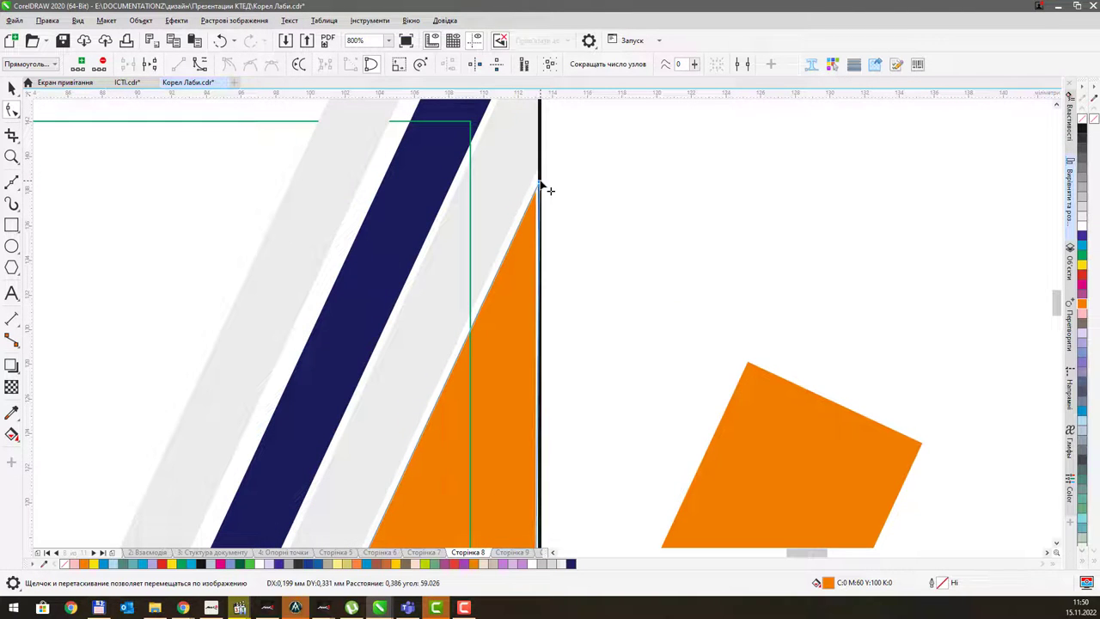
scroll(601, 330, down, 3)
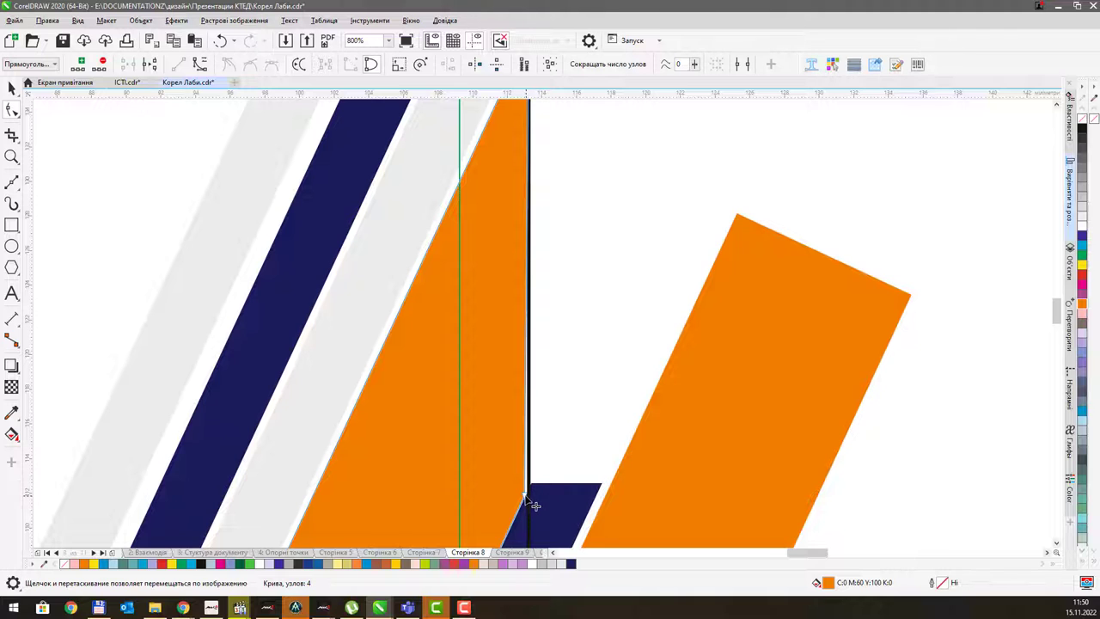
drag(523, 496, 529, 489)
scroll(556, 263, down, 4)
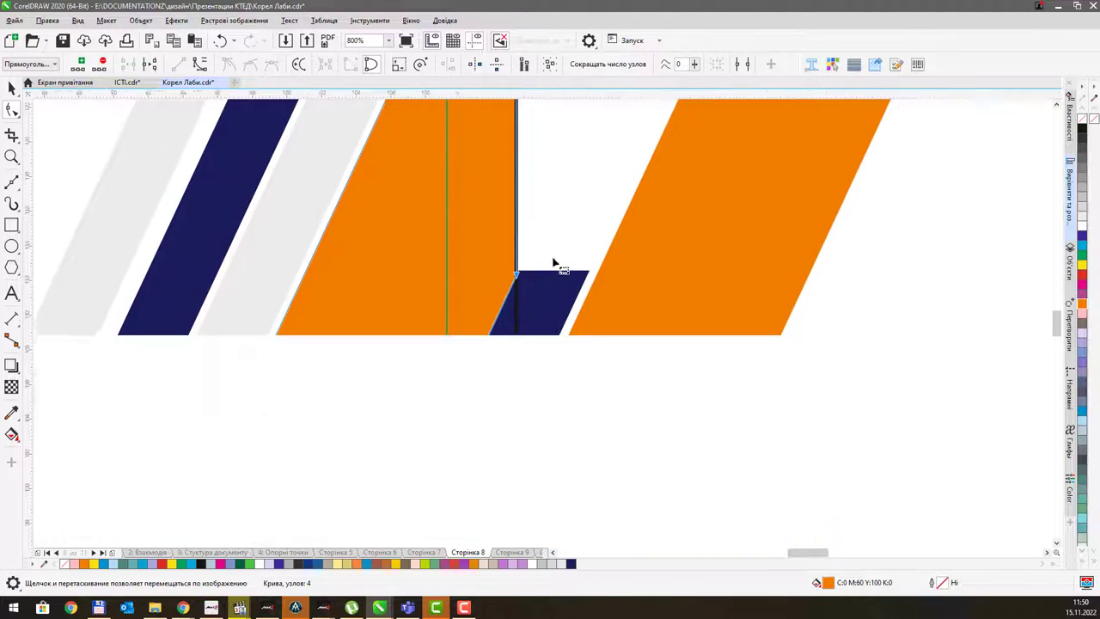
Pull the navy piece's top-left and top-right nodes down onto the card's right edge line
scroll(545, 289, down, 1)
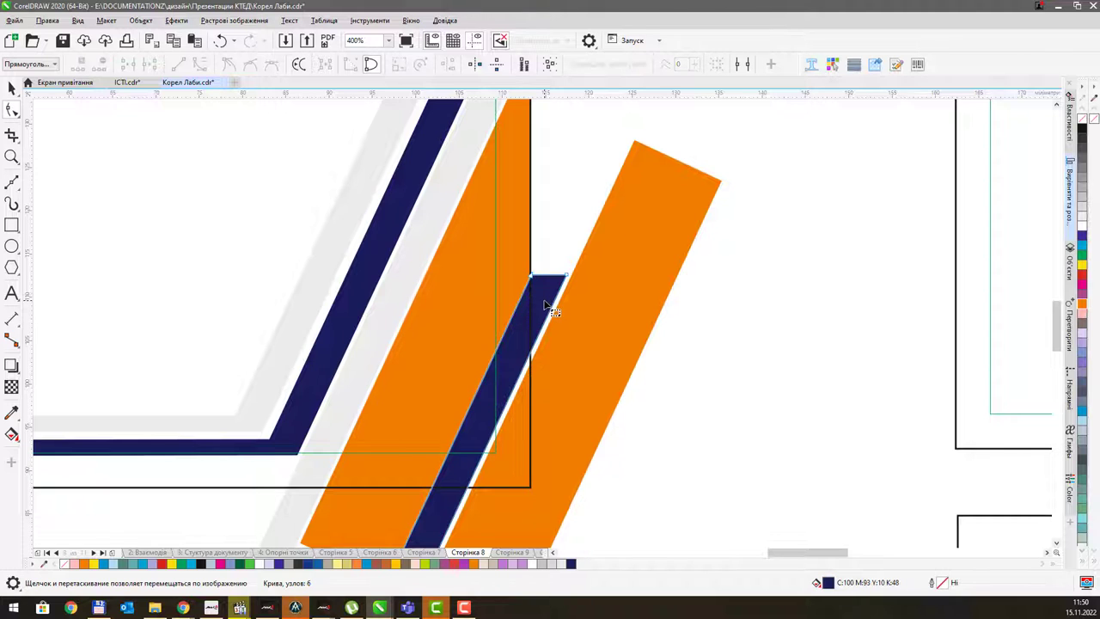
scroll(548, 305, up, 2)
drag(492, 201, 488, 211)
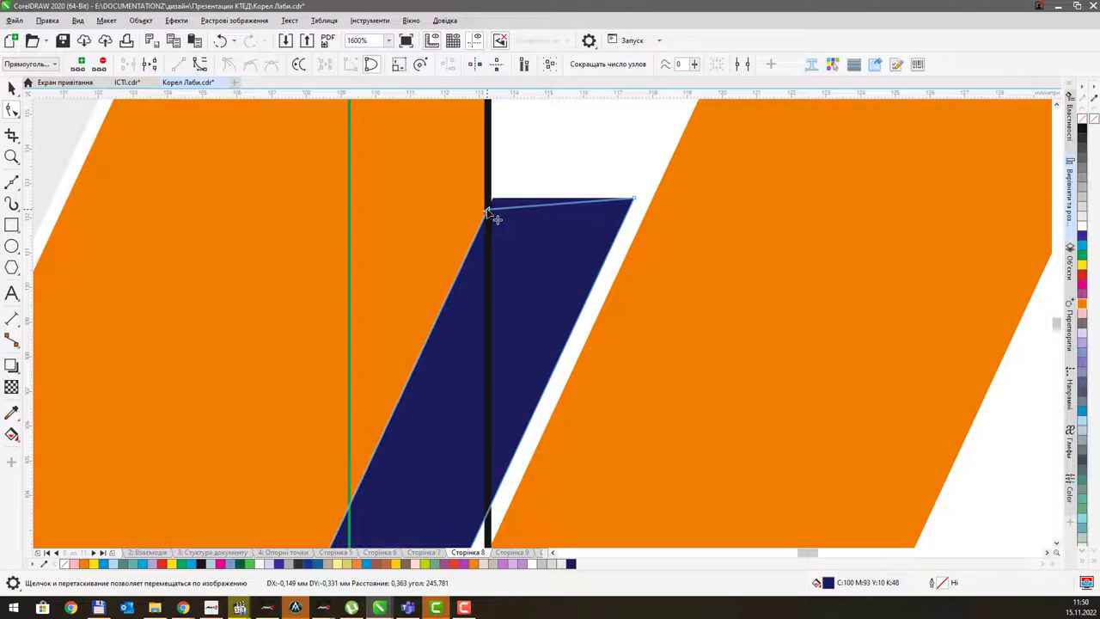
drag(635, 201, 499, 518)
scroll(513, 396, down, 3)
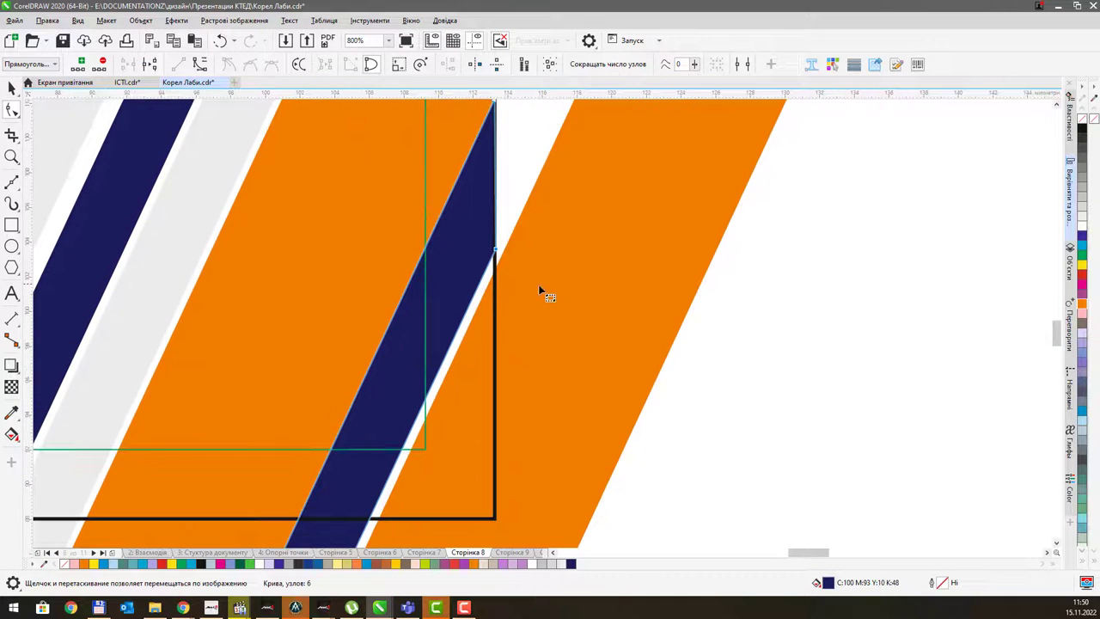
click(555, 326)
scroll(668, 254, down, 6)
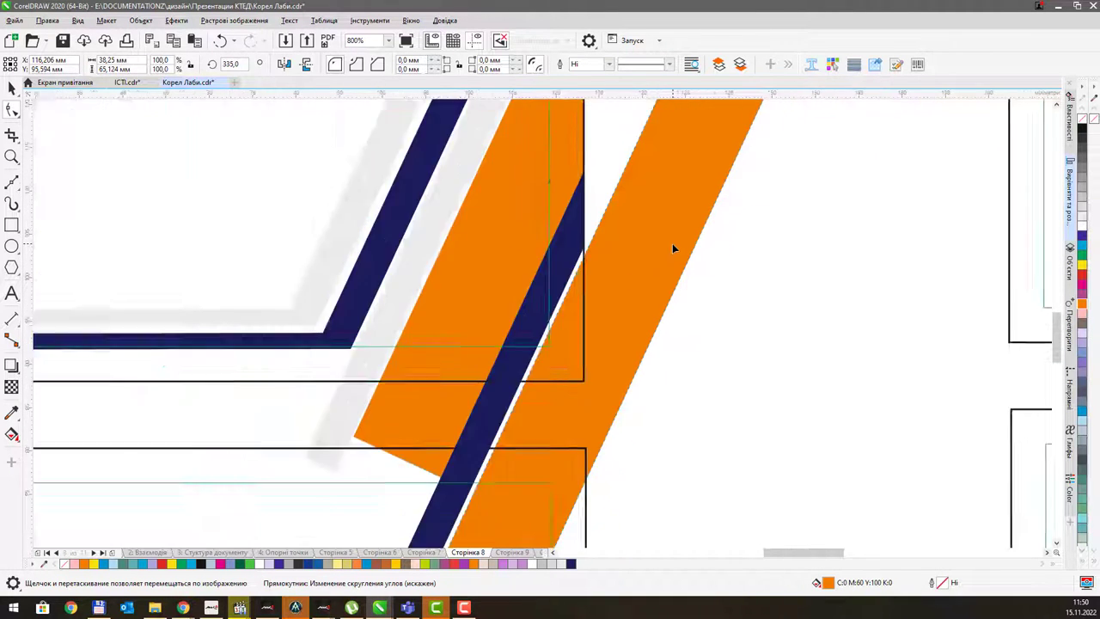
Convert the right orange bar to curves and add a node on its outline
click(12, 87)
key(ctrl+q)
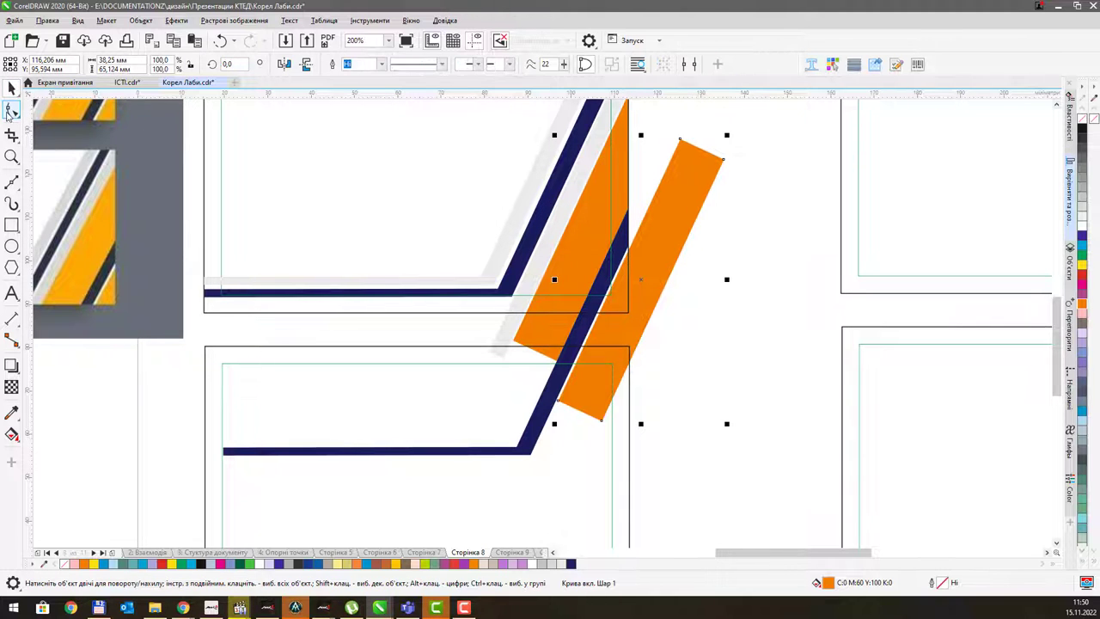
click(11, 111)
scroll(640, 225, up, 5)
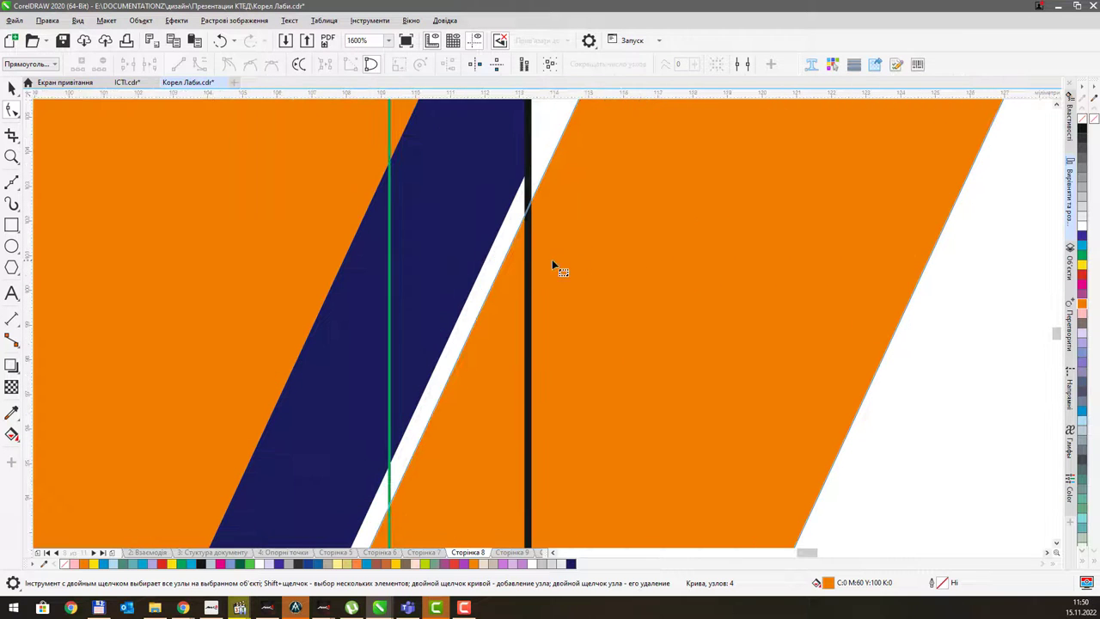
drag(615, 379, 459, 285)
scroll(459, 285, down, 4)
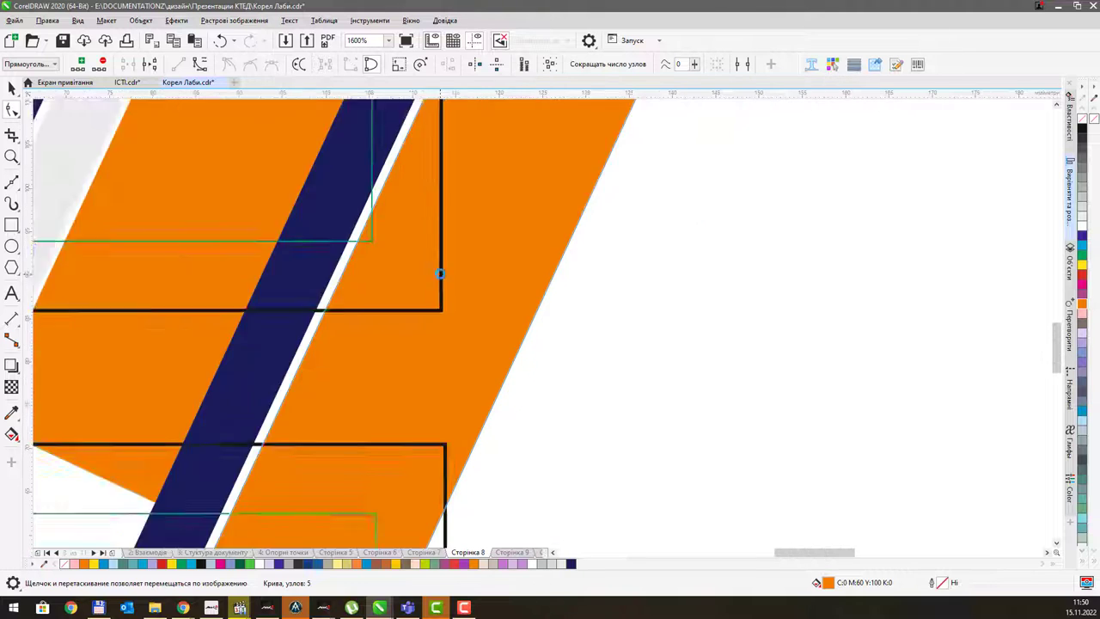
drag(540, 295, 528, 355)
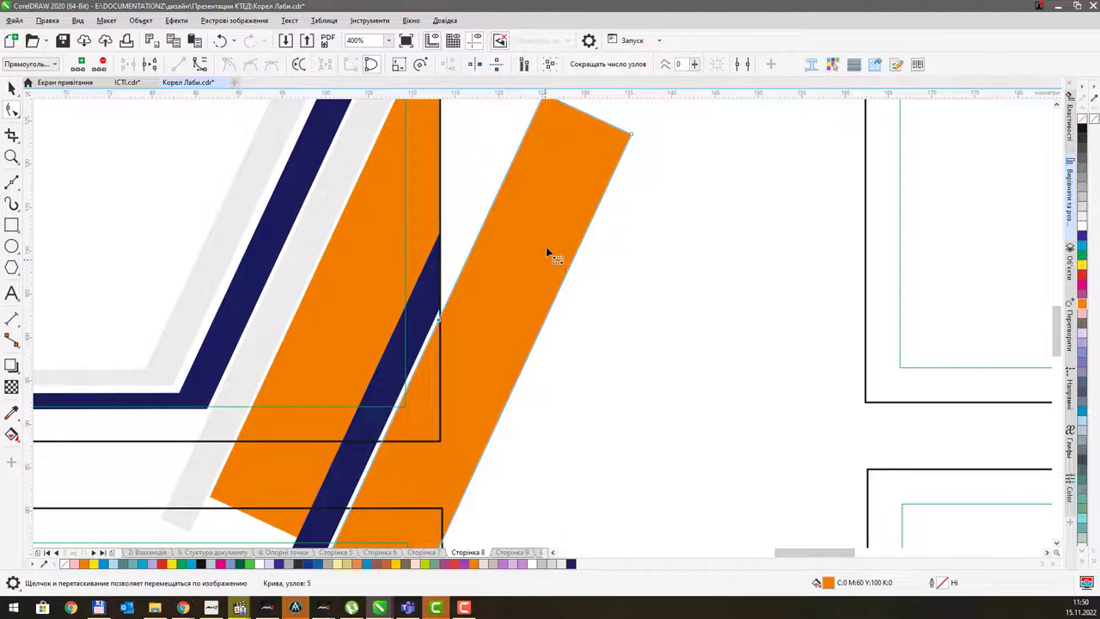
drag(616, 197, 579, 268)
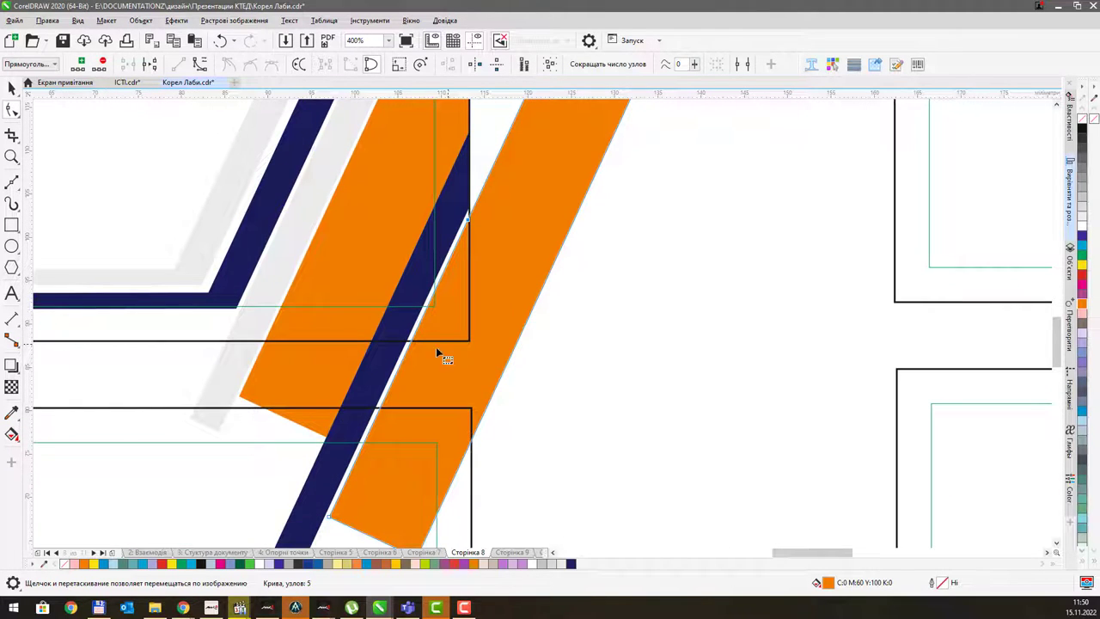
scroll(423, 337, up, 1)
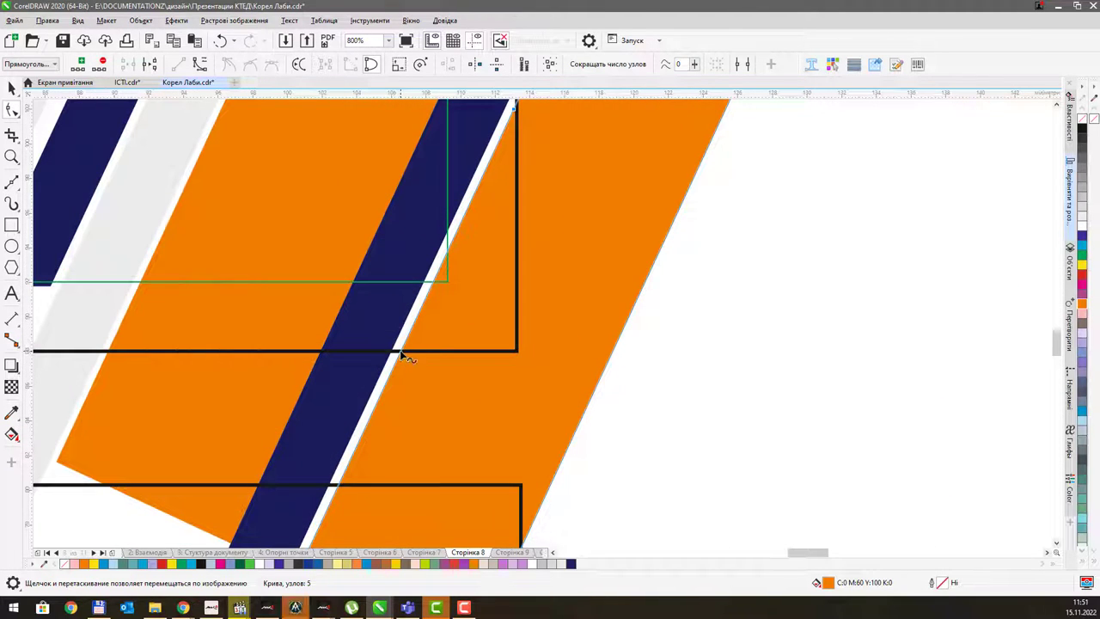
double_click(614, 352)
Delete the orange bar's lower-end, top-left and tip nodes, leaving a small triangle
scroll(599, 385, down, 1)
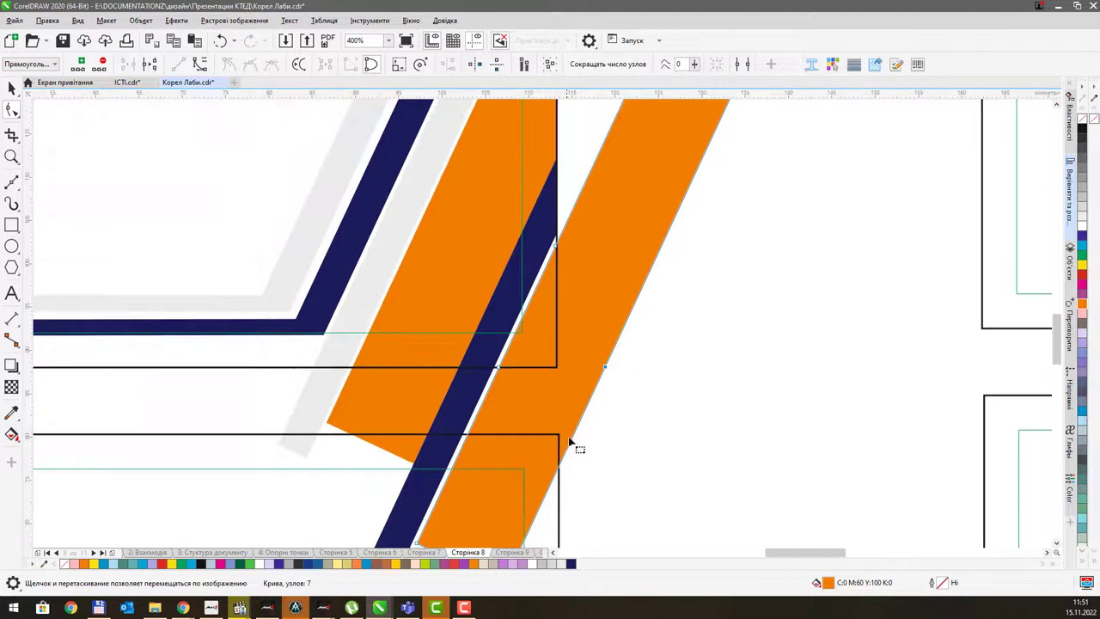
scroll(572, 460, down, 2)
key(Delete)
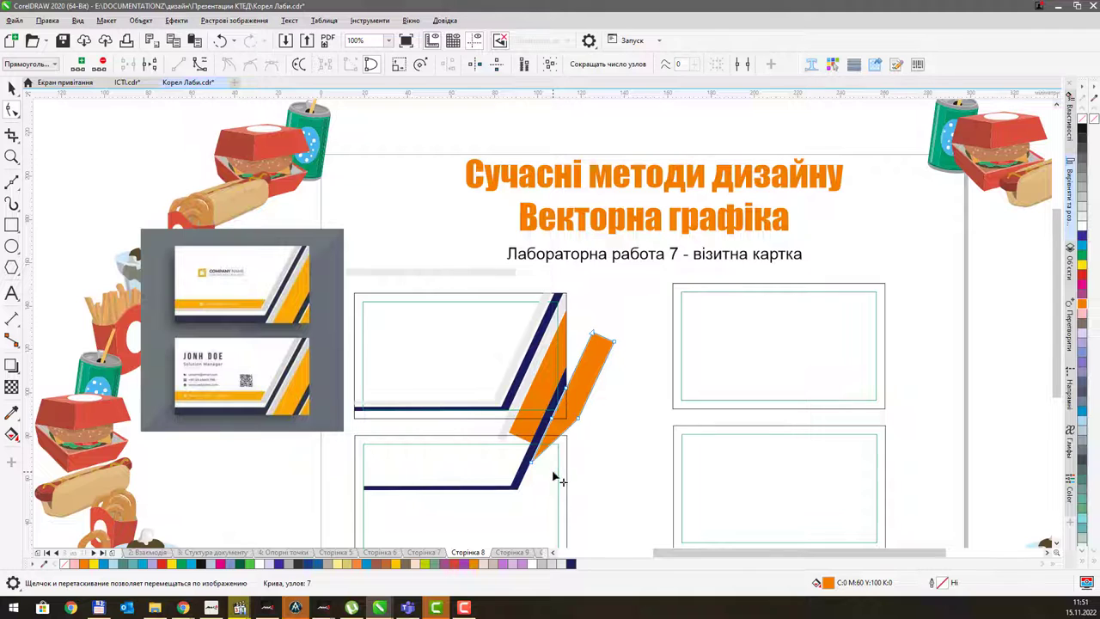
click(535, 464)
key(Delete)
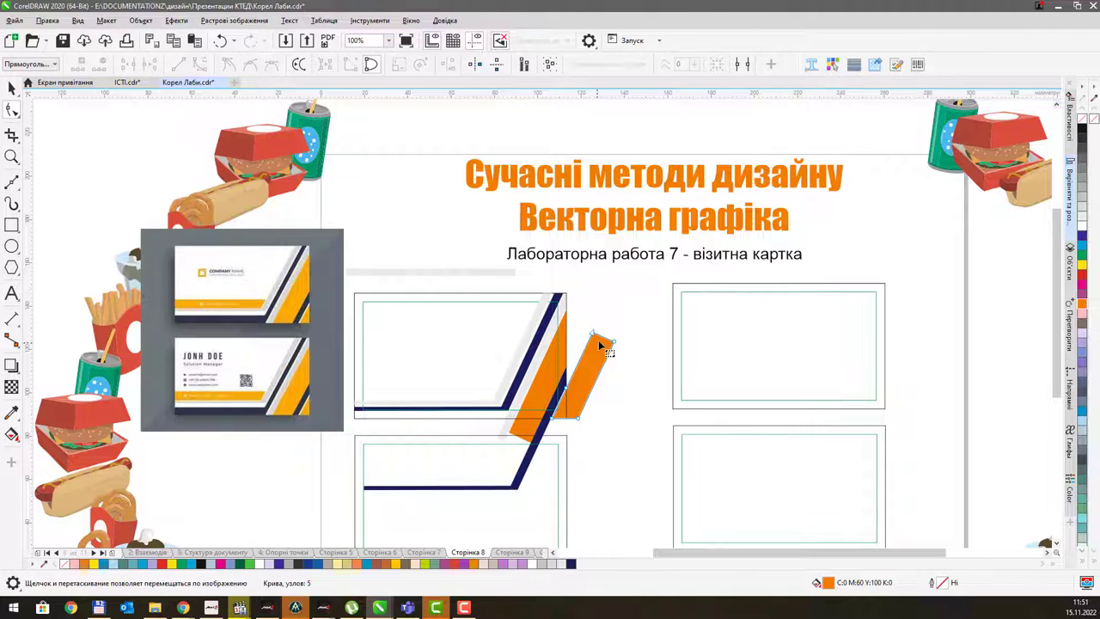
click(594, 337)
key(Delete)
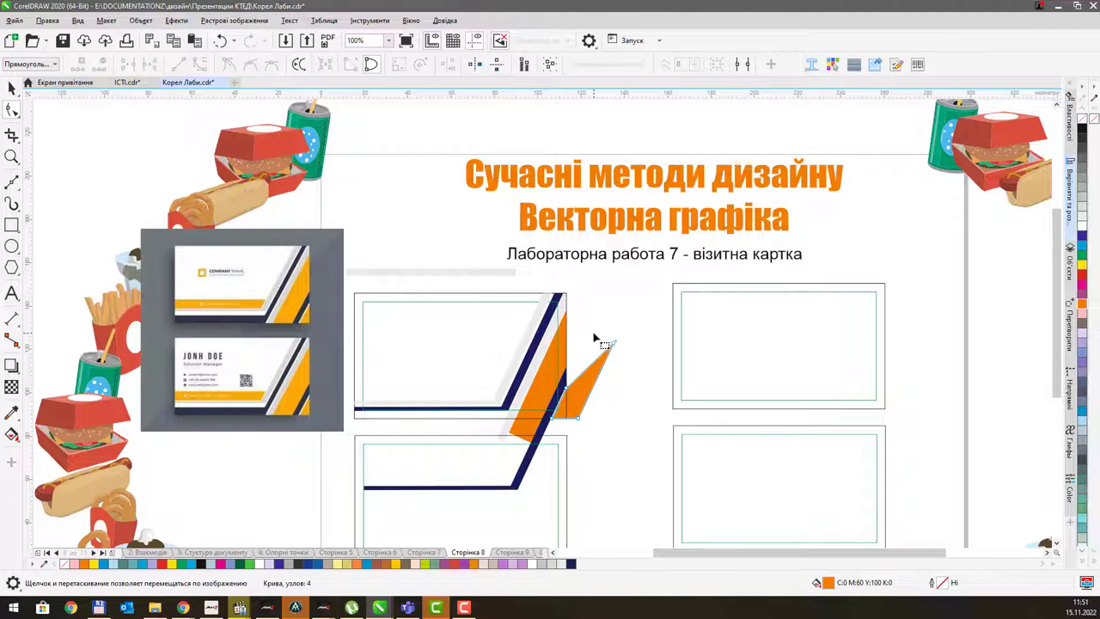
click(612, 345)
key(Delete)
Drag the triangle's corner node onto the card's right edge
scroll(573, 413, up, 3)
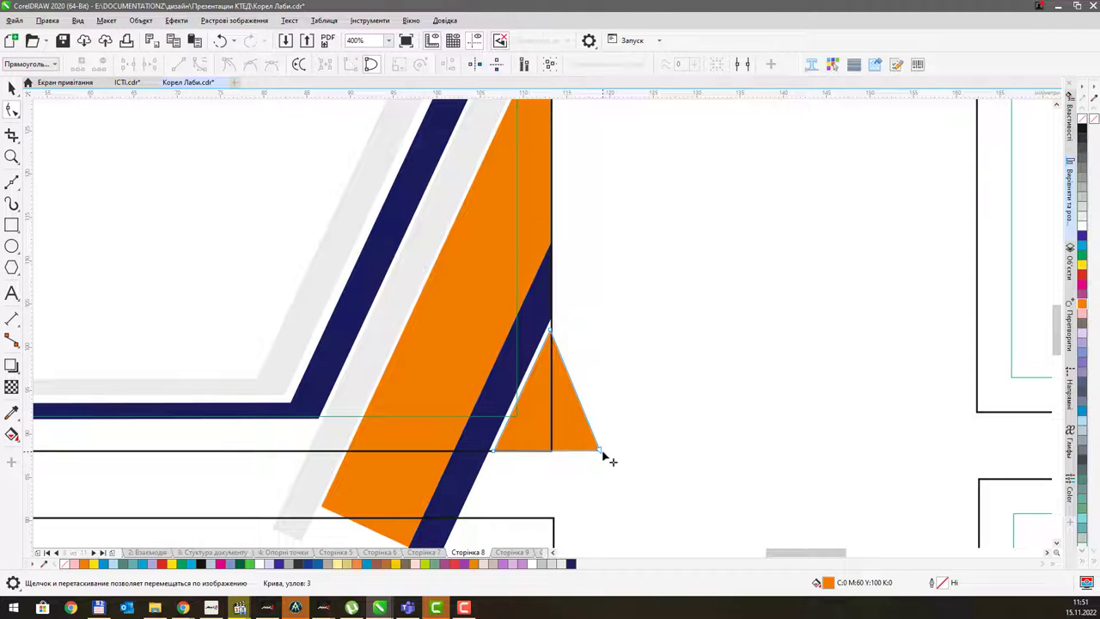
drag(600, 454, 551, 455)
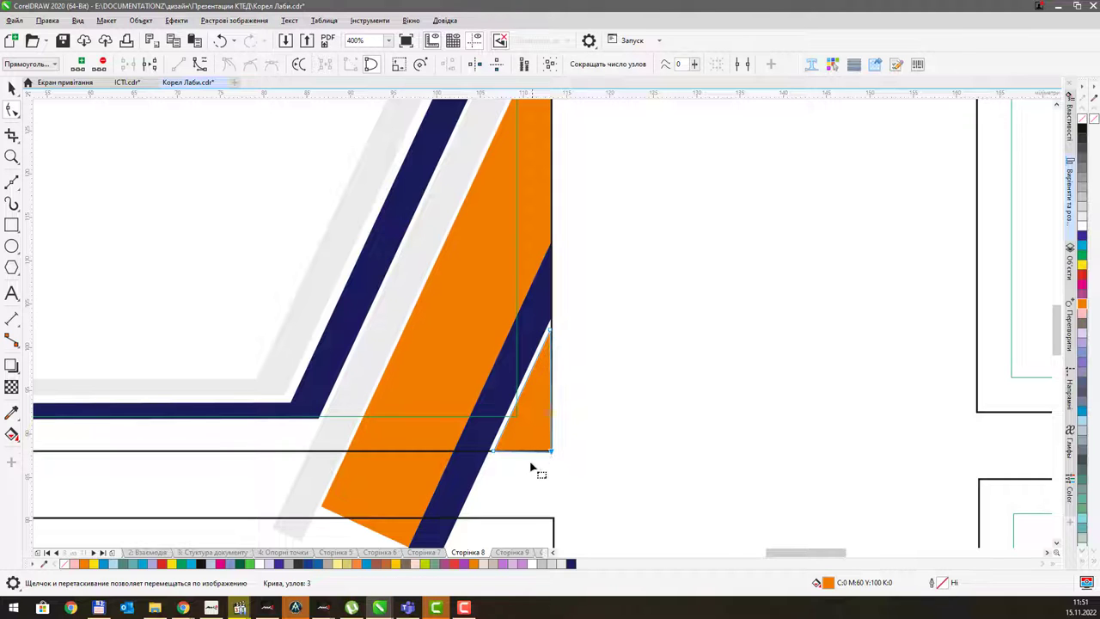
scroll(550, 438, down, 1)
click(516, 457)
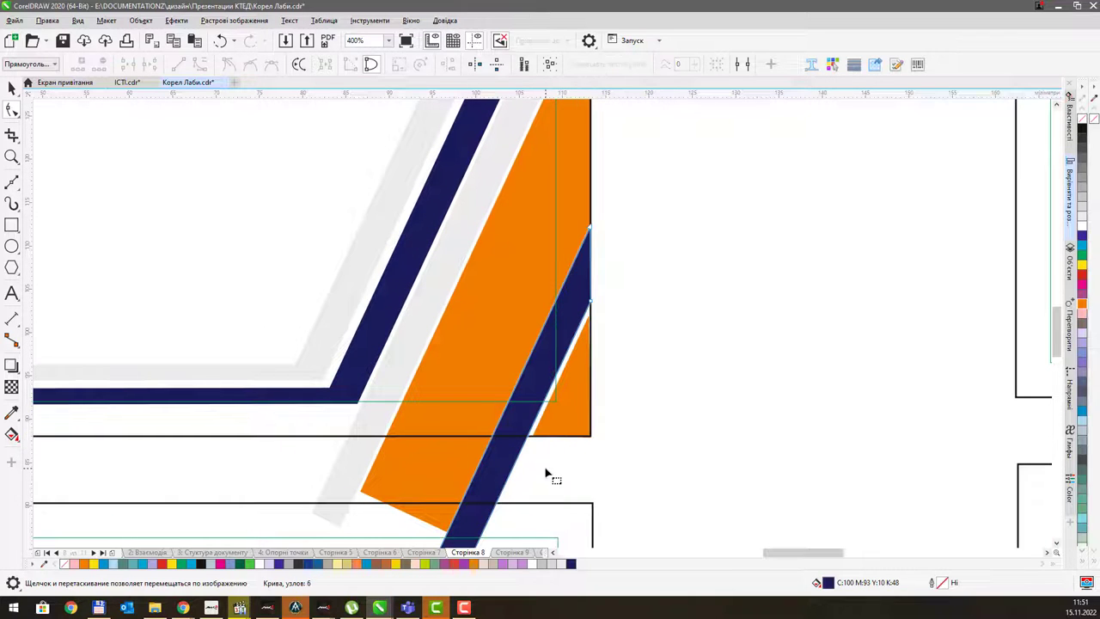
Add nodes where the navy stripe meets the card edge and delete the nodes below it
scroll(546, 475, down, 2)
scroll(562, 347, up, 2)
scroll(520, 435, up, 2)
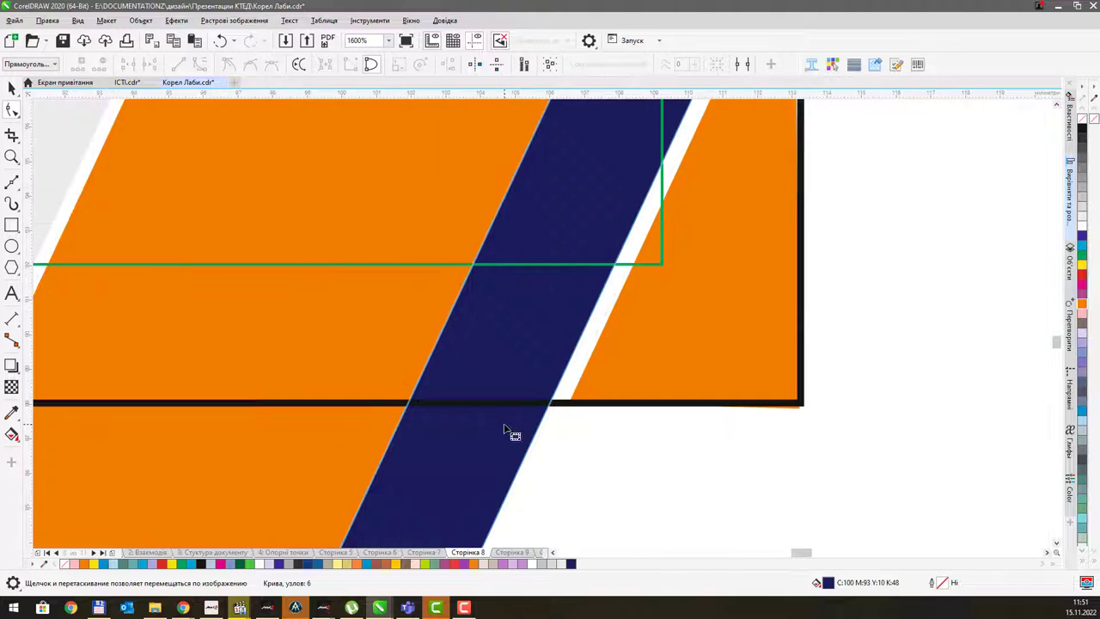
double_click(545, 411)
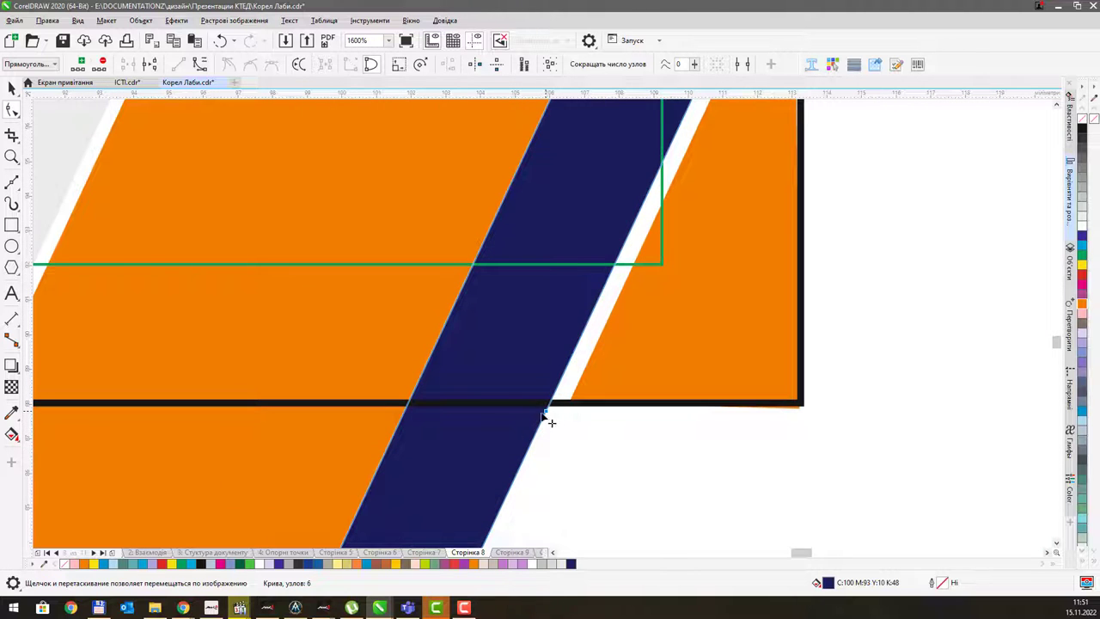
double_click(411, 416)
scroll(479, 455, down, 1)
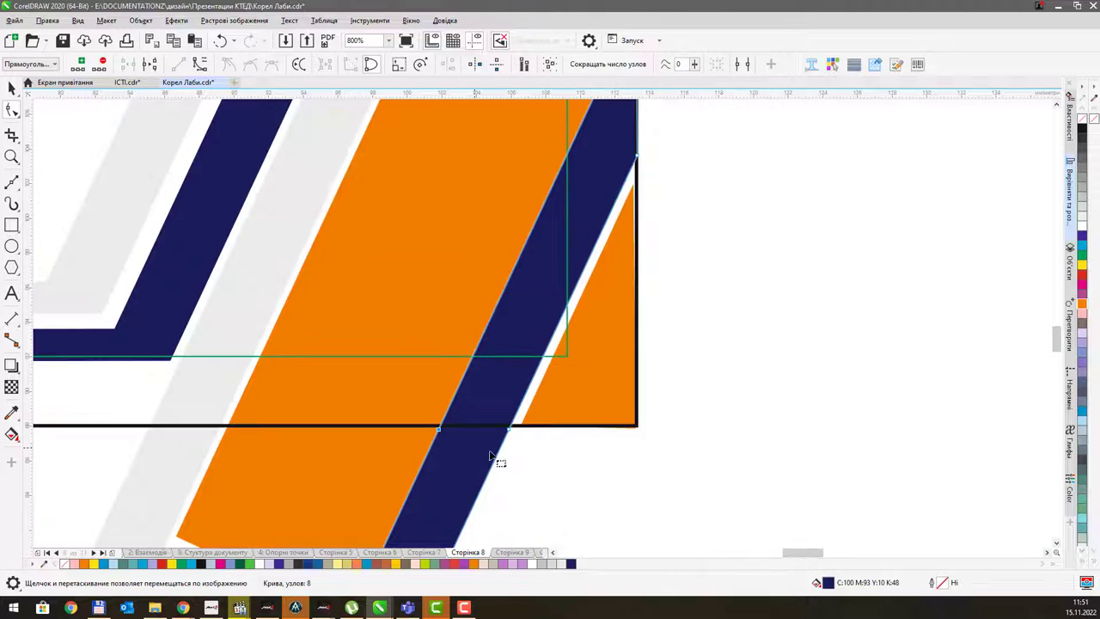
drag(498, 459, 514, 256)
scroll(422, 461, down, 2)
drag(430, 472, 460, 424)
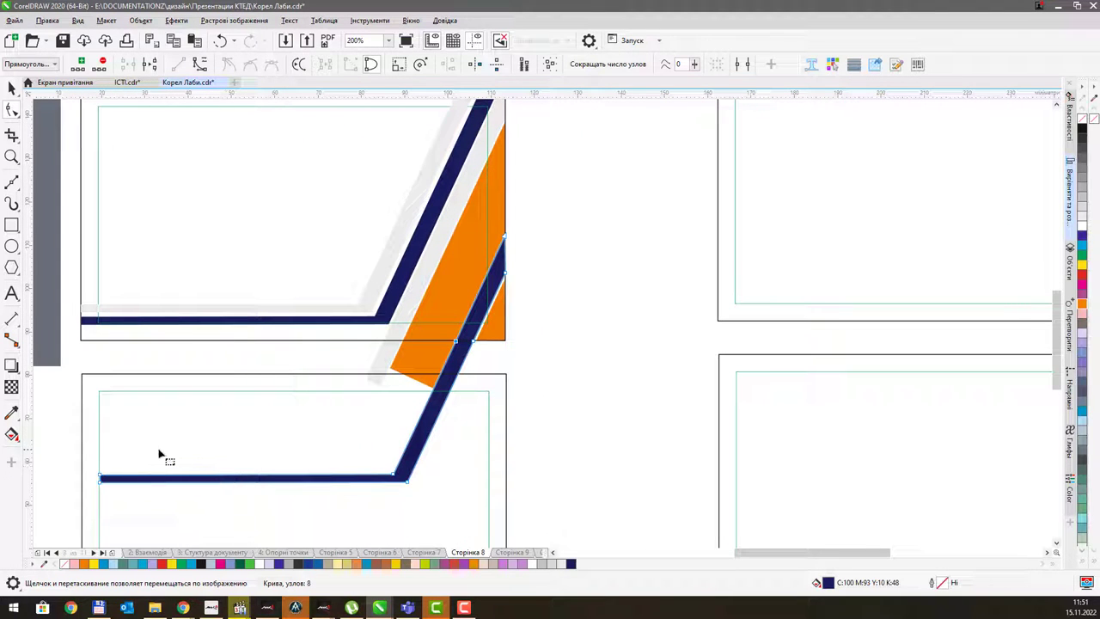
drag(61, 447, 456, 526)
key(Delete)
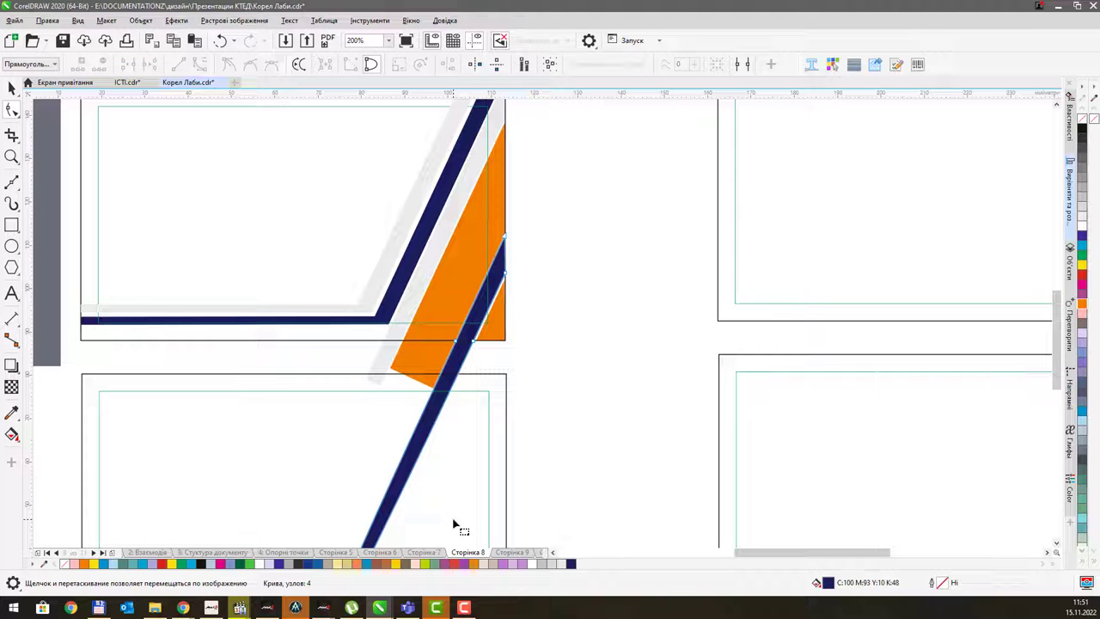
Make a lower navy stripe node smooth and pull its bottom tip up toward the card edge
scroll(447, 481, down, 4)
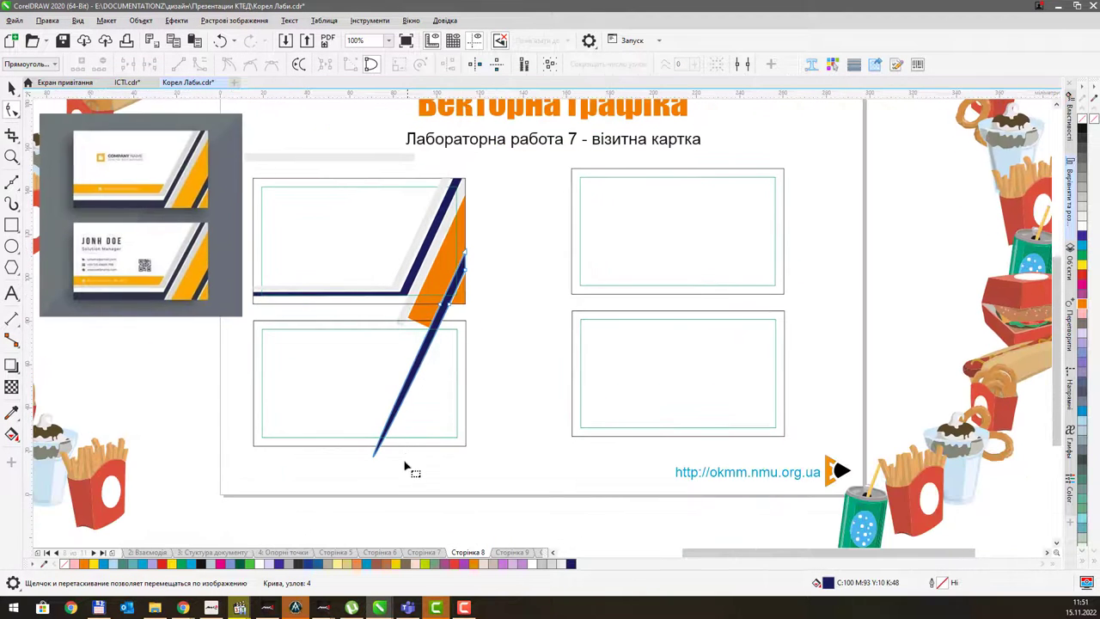
drag(403, 479, 346, 447)
scroll(433, 320, up, 4)
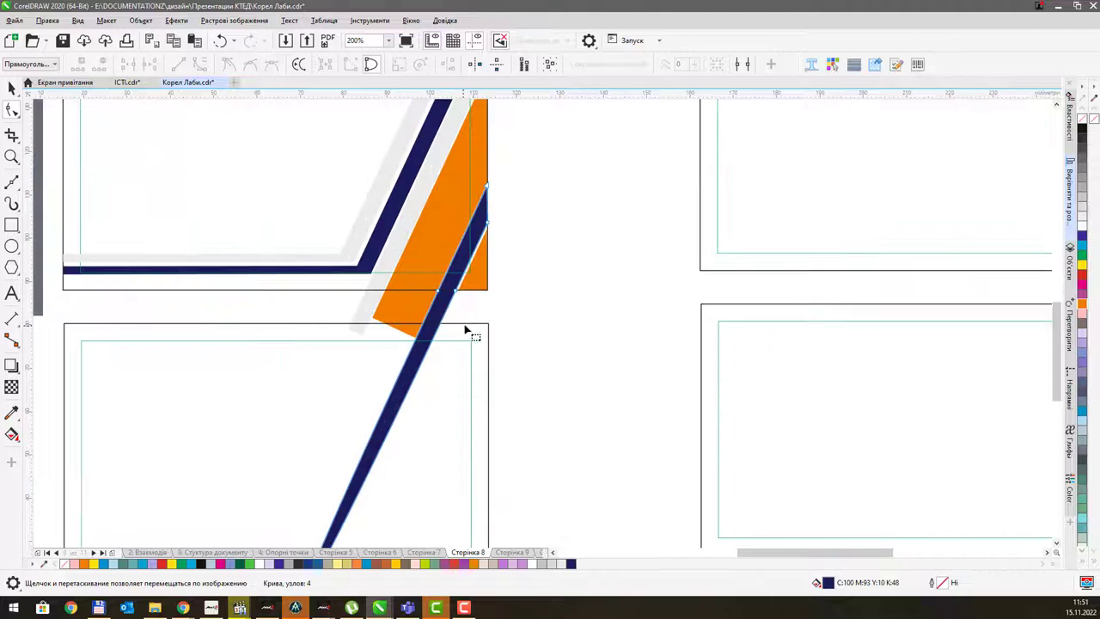
scroll(484, 309, up, 3)
click(425, 391)
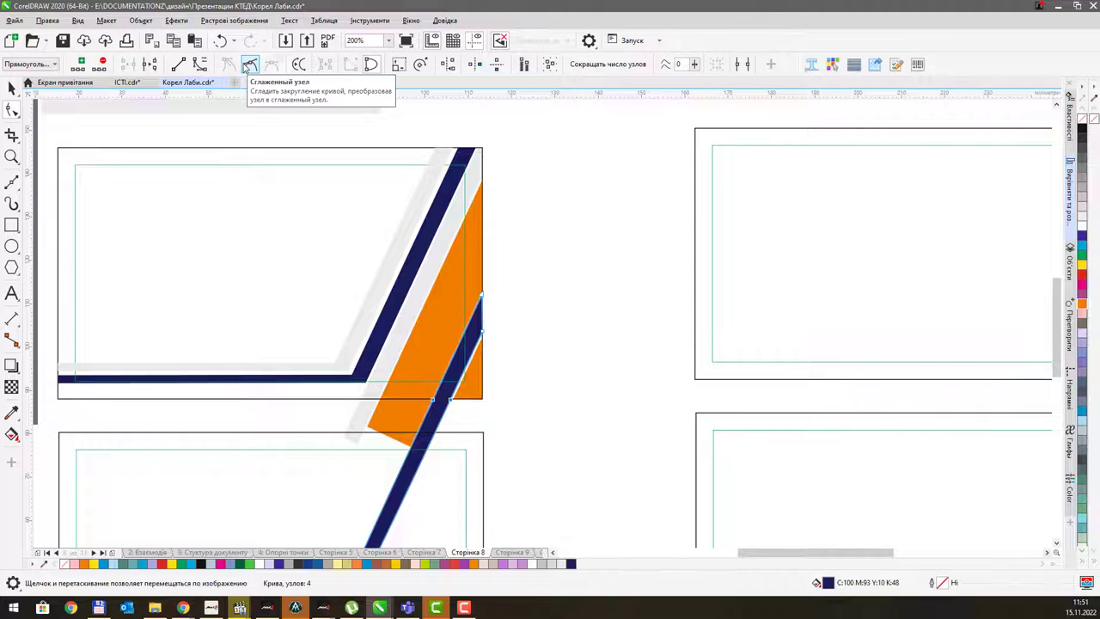
click(248, 68)
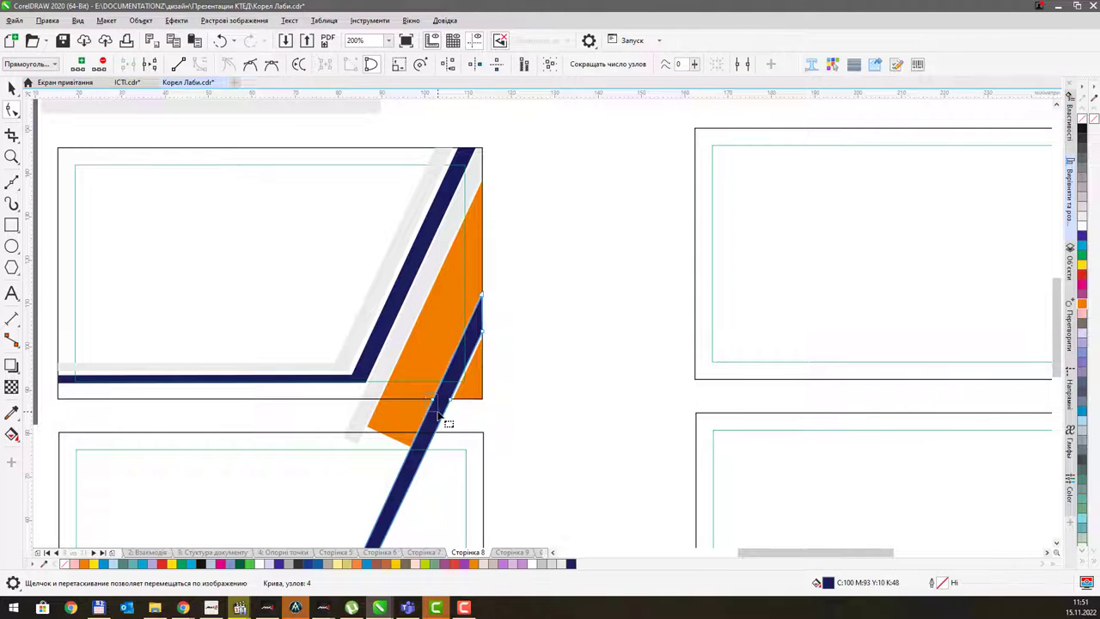
scroll(447, 421, down, 3)
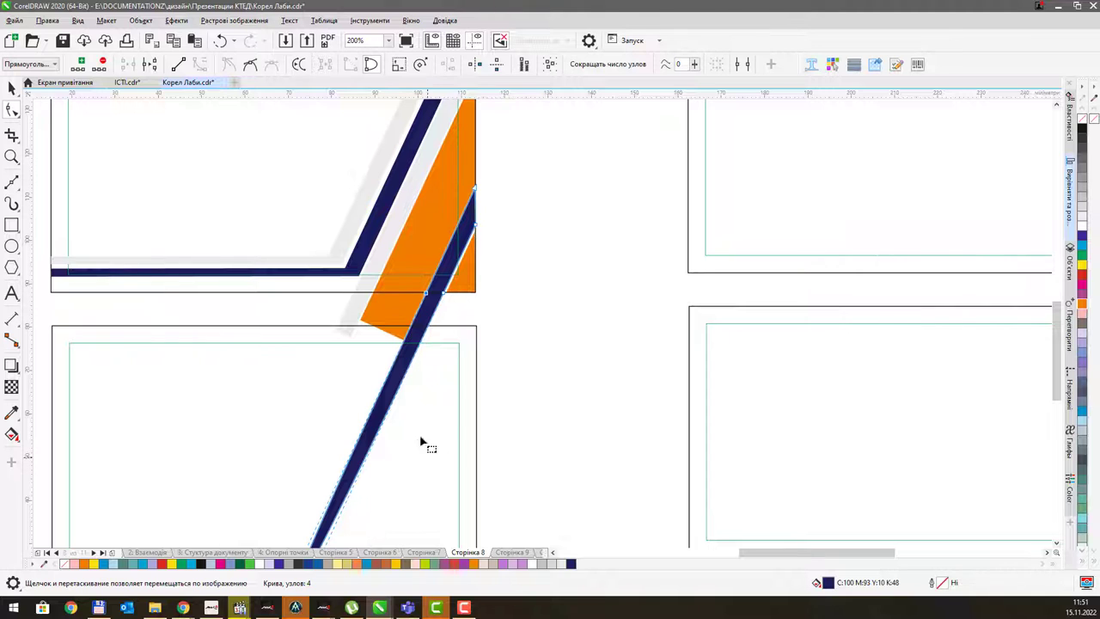
scroll(434, 424, down, 1)
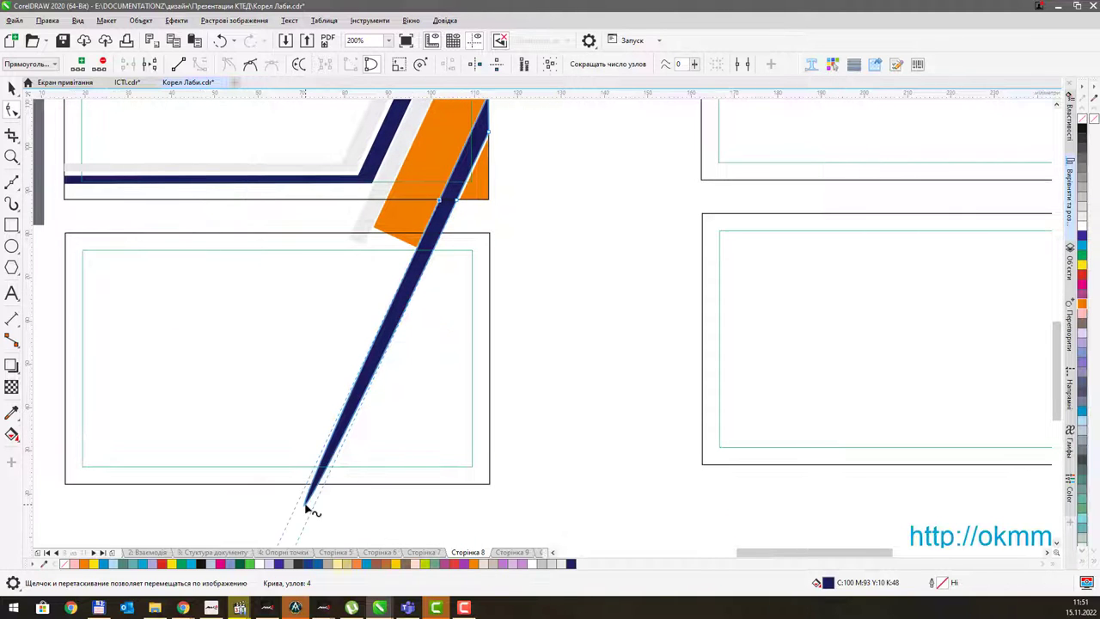
click(331, 470)
drag(331, 470, 443, 230)
Reshape the navy stripe's bottom segment and flatten its tip onto the card's bottom edge
scroll(467, 326, up, 1)
scroll(435, 369, up, 1)
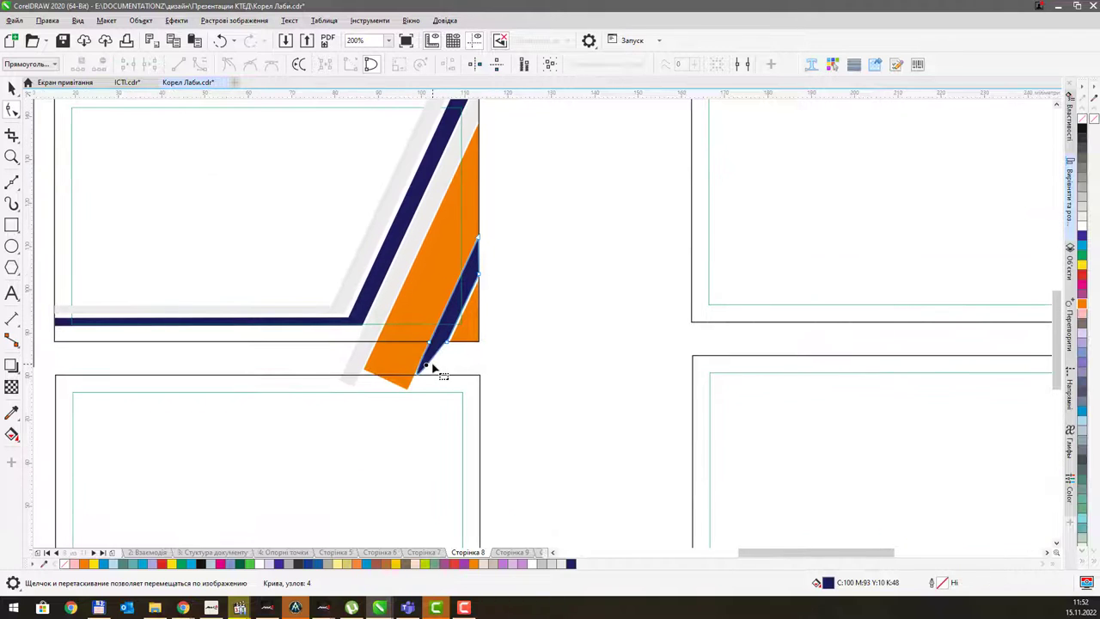
drag(421, 369, 484, 375)
double_click(483, 375)
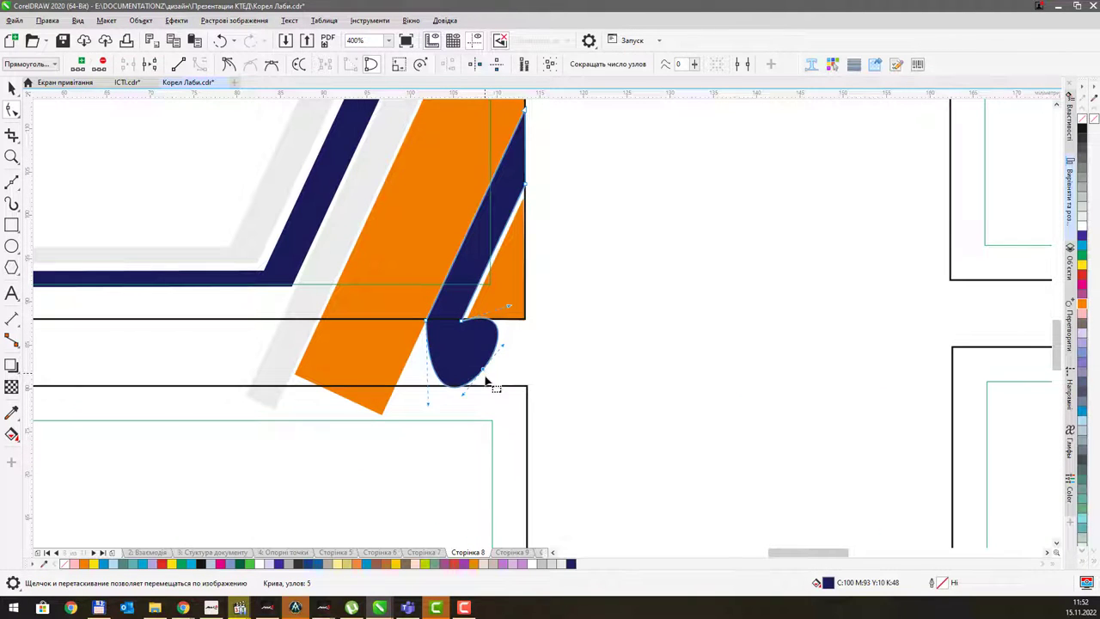
double_click(486, 374)
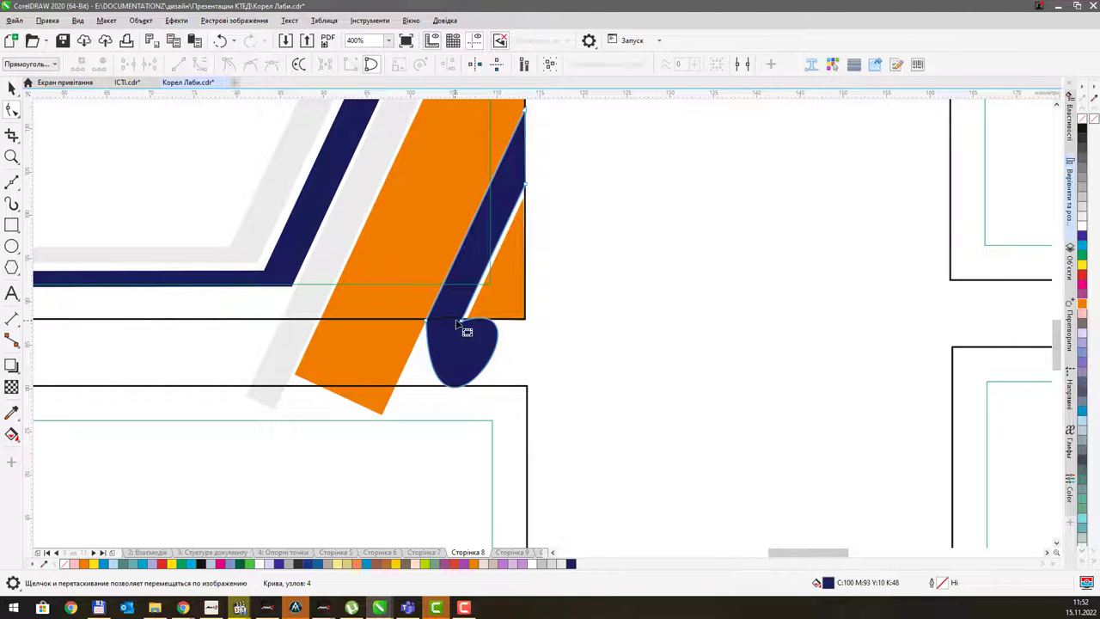
drag(559, 292, 433, 322)
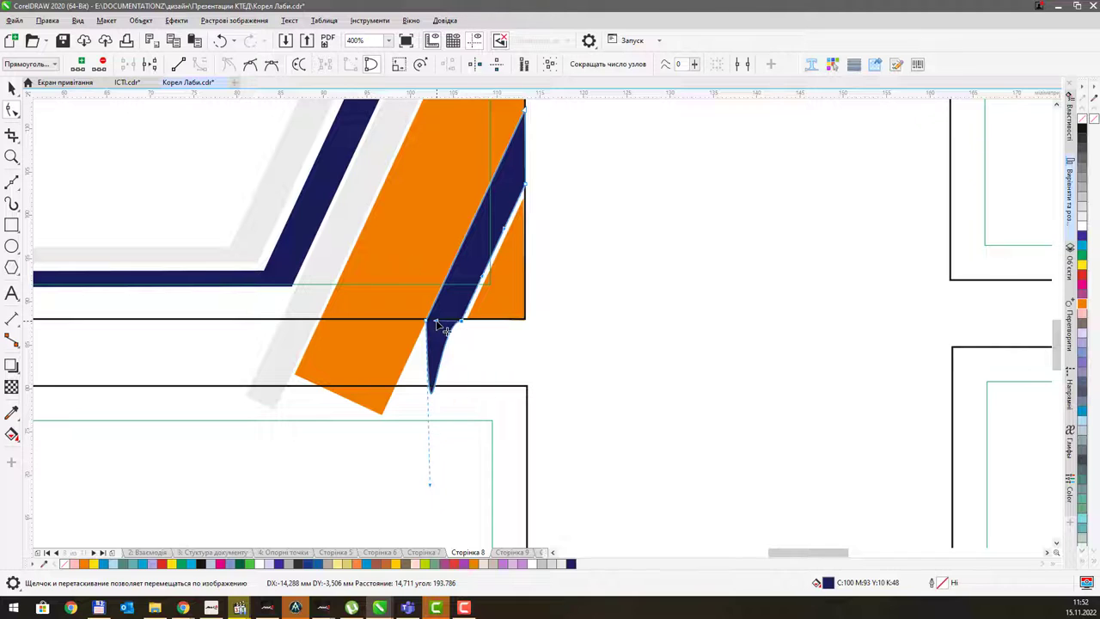
drag(429, 484, 581, 394)
Pull the large orange bar's two bottom corners up onto the card's bottom edge
click(513, 312)
click(473, 421)
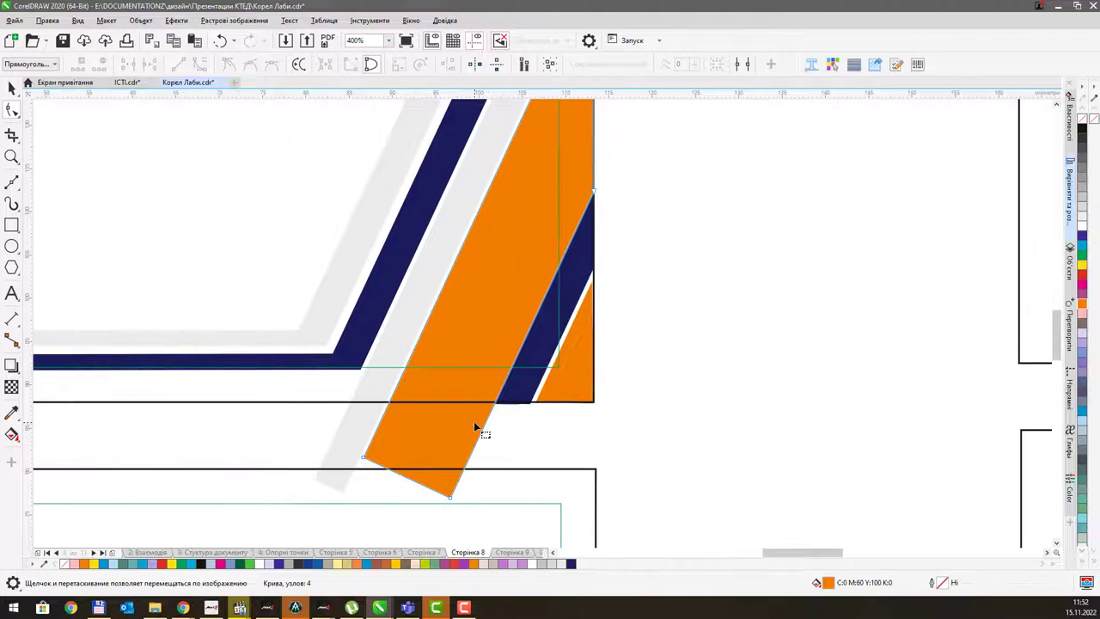
scroll(401, 449, up, 2)
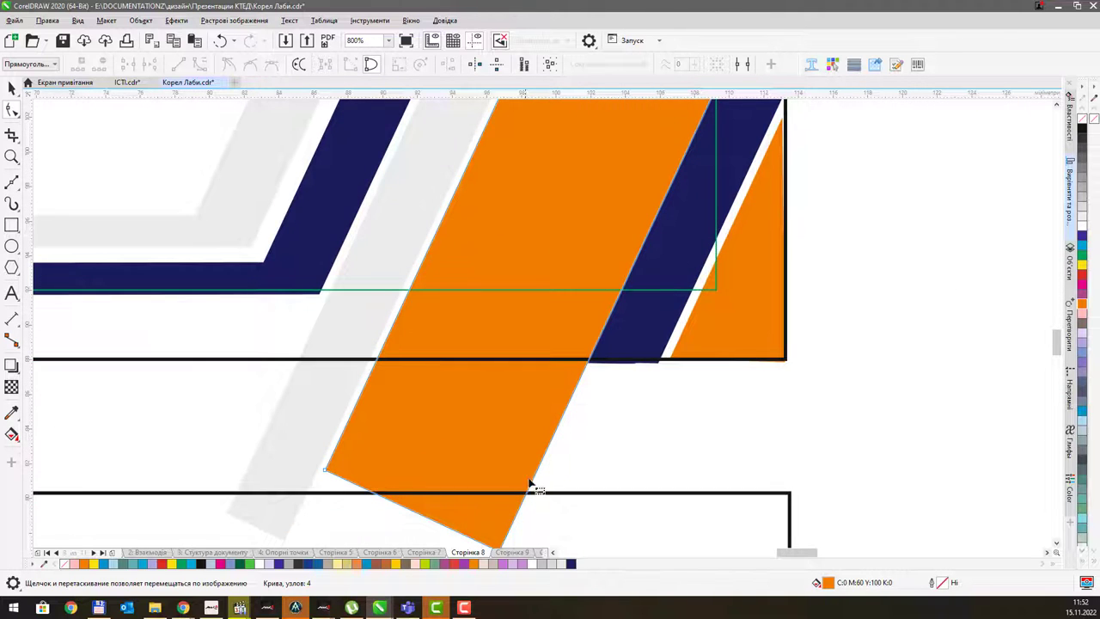
drag(479, 517, 572, 327)
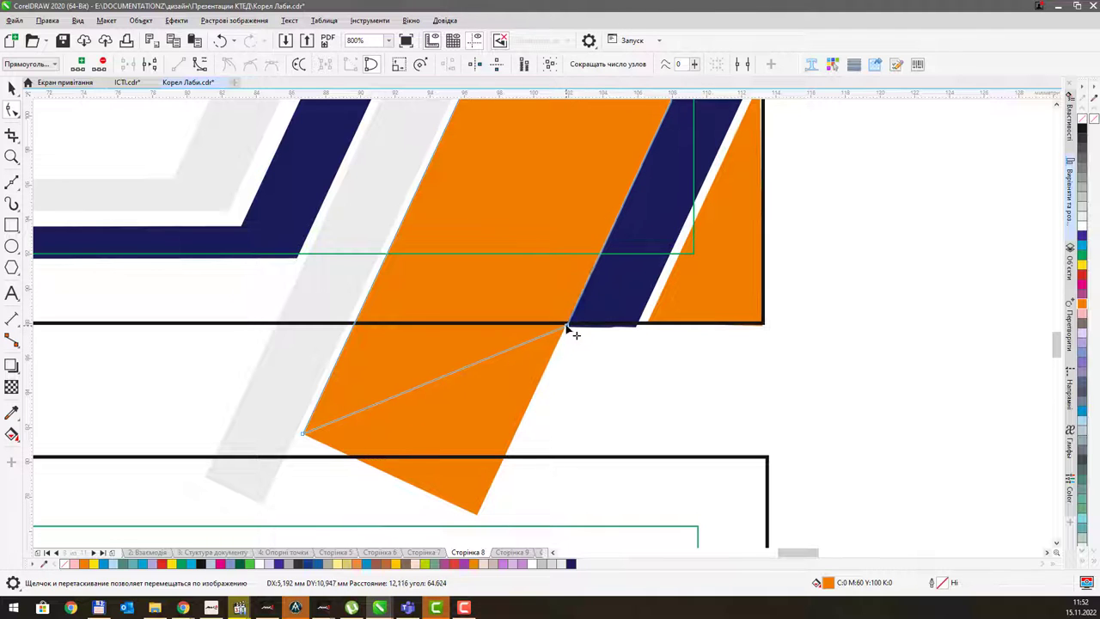
drag(302, 433, 354, 324)
Pull the gray stripe's lower-right and lower-left corners onto the card's bottom edge
click(275, 388)
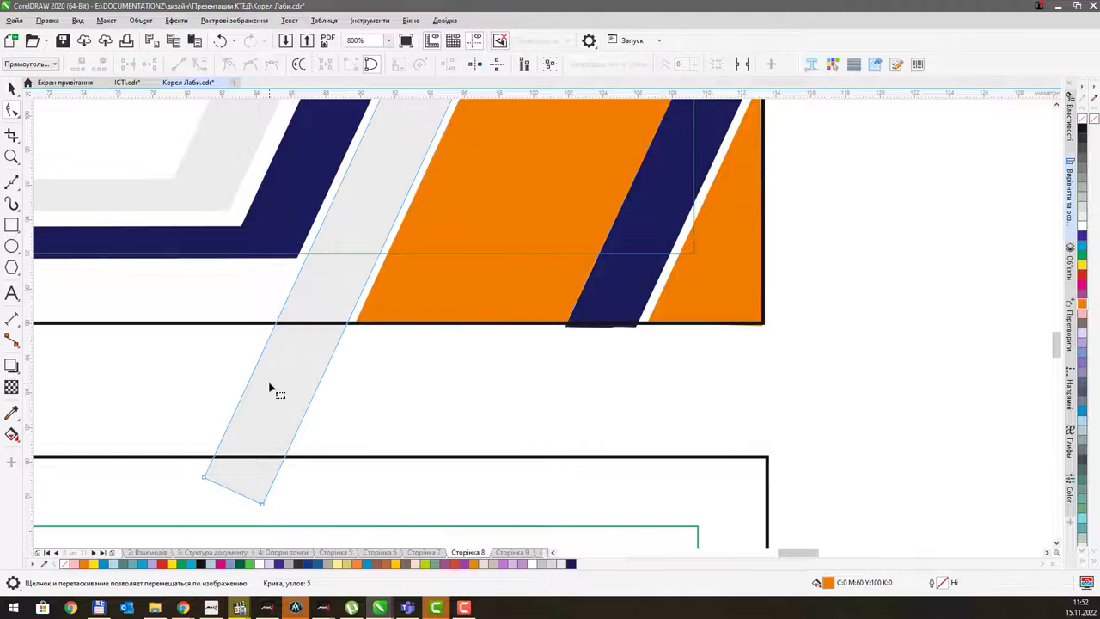
drag(264, 505, 349, 326)
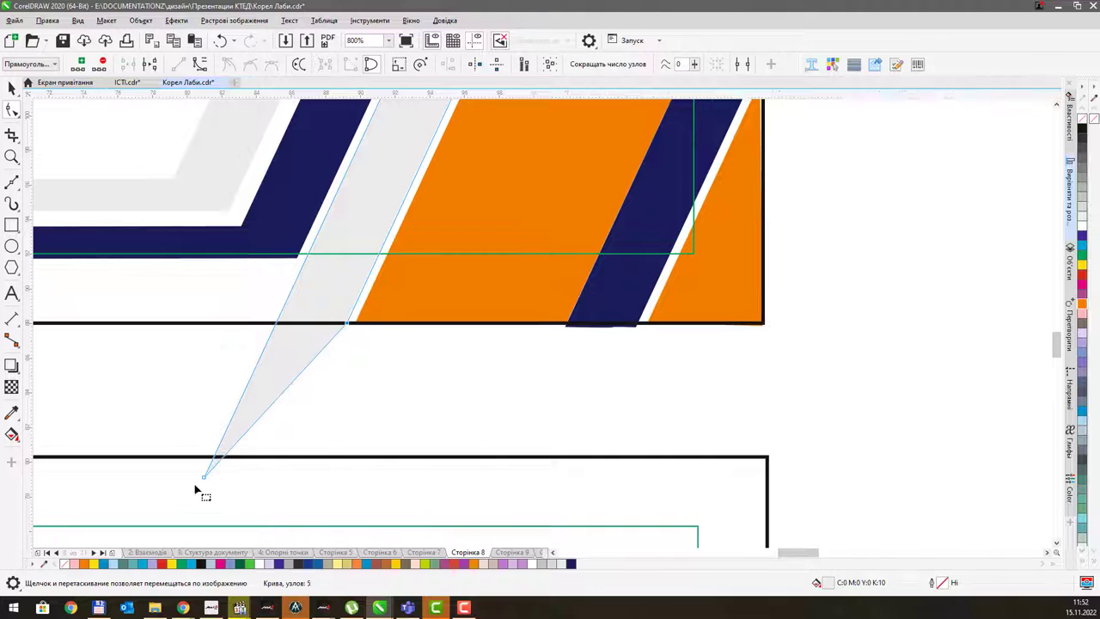
drag(204, 480, 276, 325)
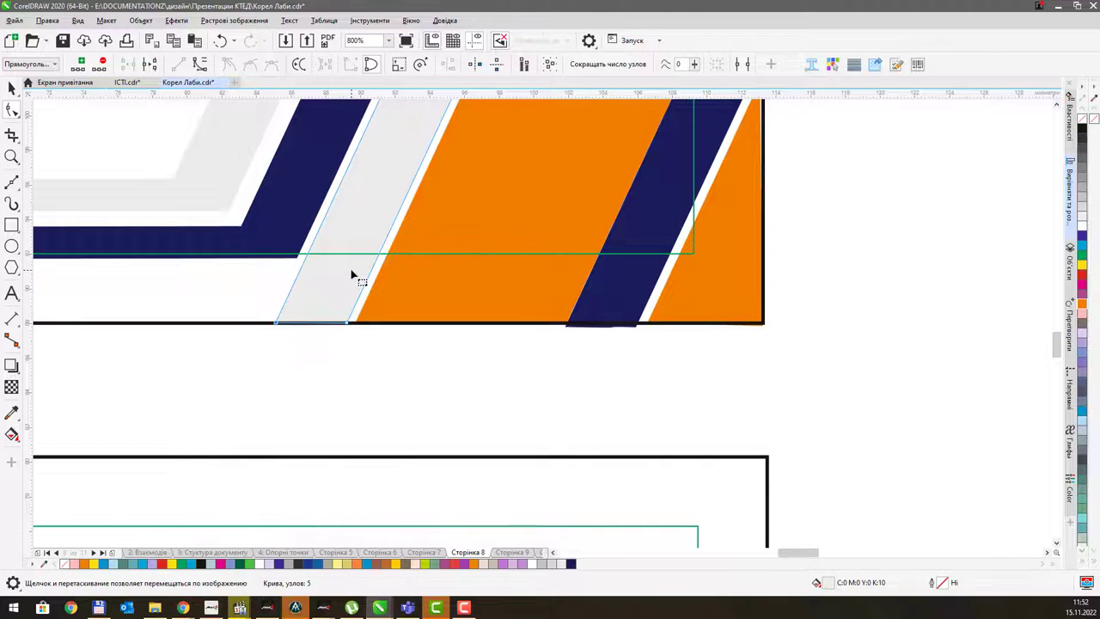
scroll(352, 275, down, 2)
scroll(434, 404, up, 1)
scroll(434, 403, down, 1)
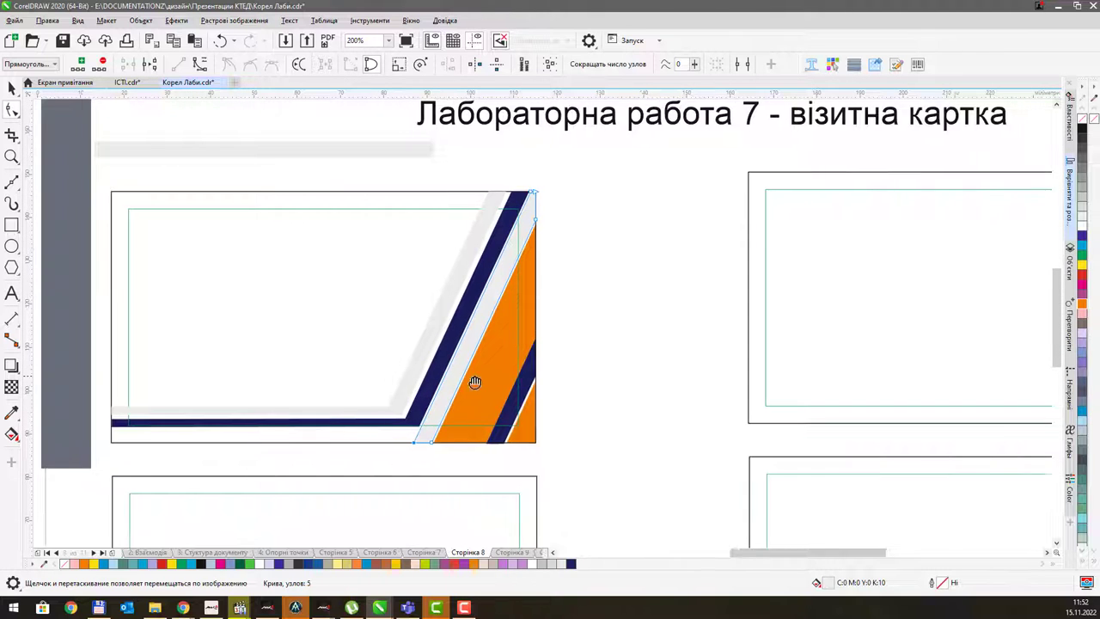
scroll(474, 381, left, 5)
Pan the view to compare the trimmed card with the reference designs
drag(475, 341, 600, 315)
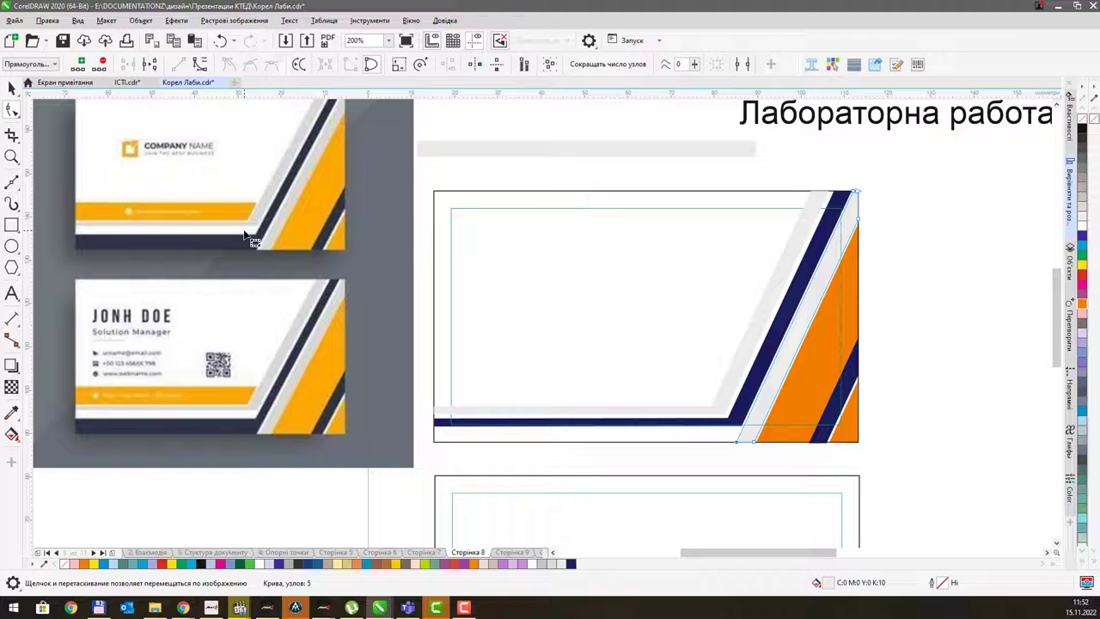
drag(719, 382, 693, 378)
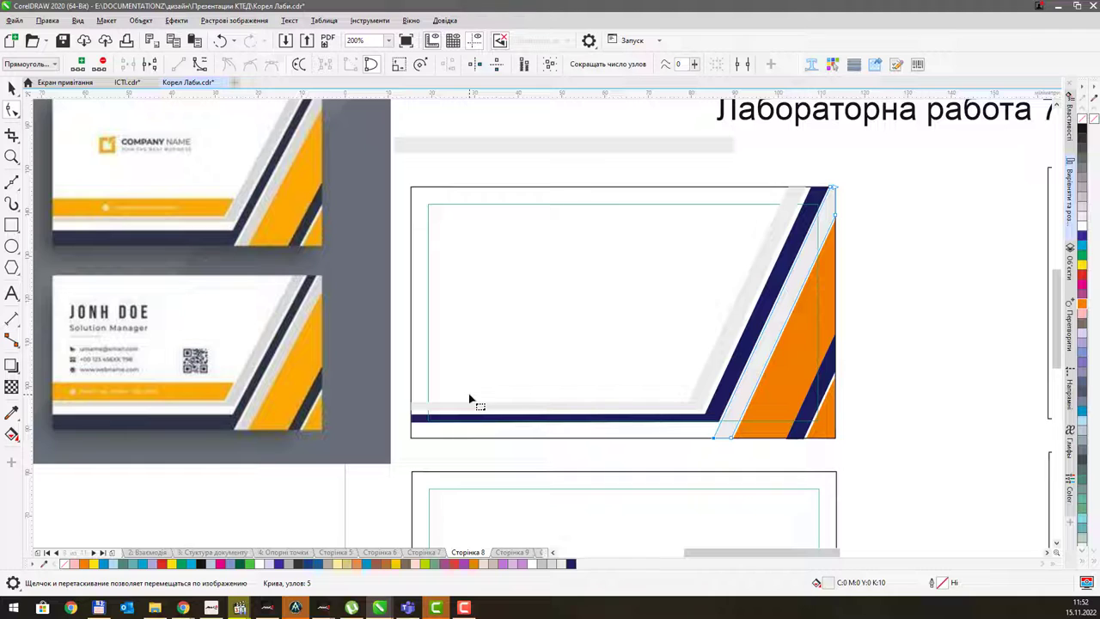
Square the navy bottom stripe's left end to the card's left edge
click(557, 421)
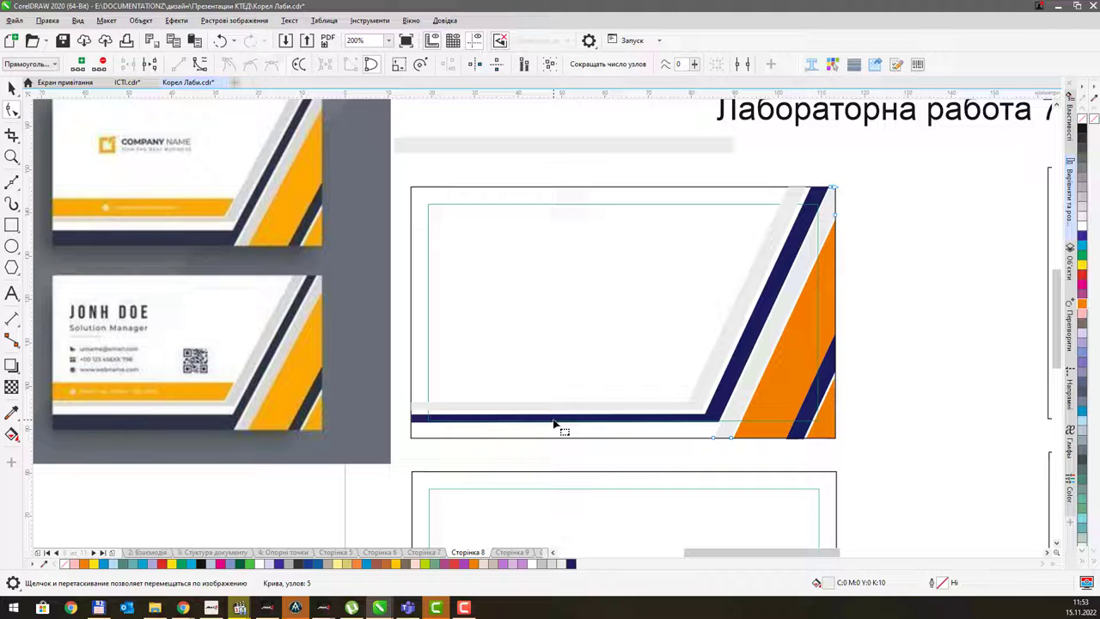
click(422, 420)
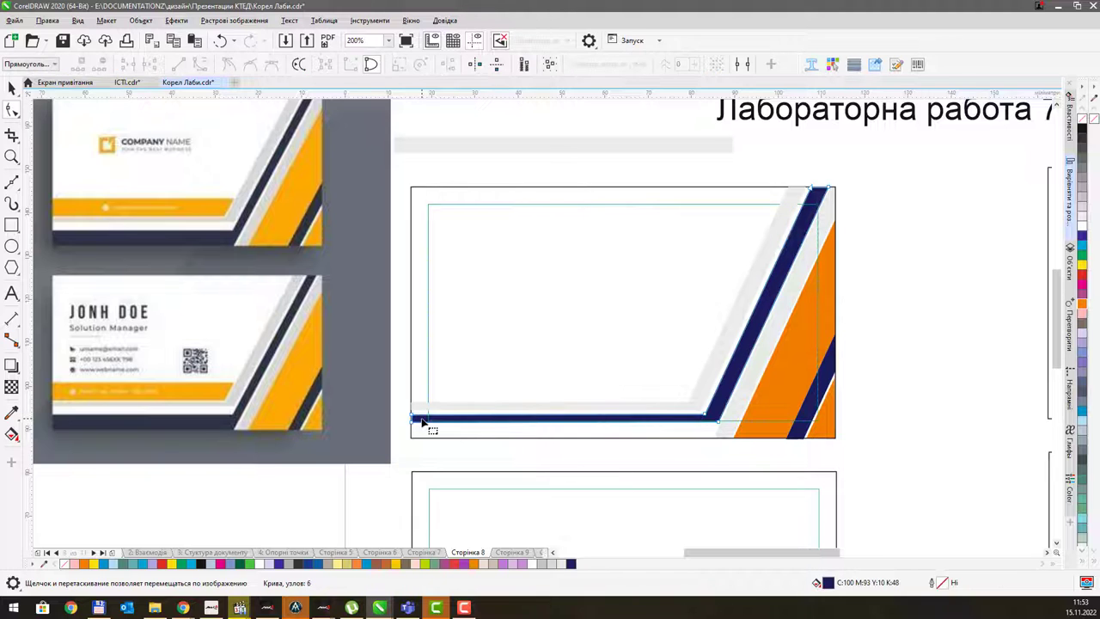
drag(729, 453, 735, 451)
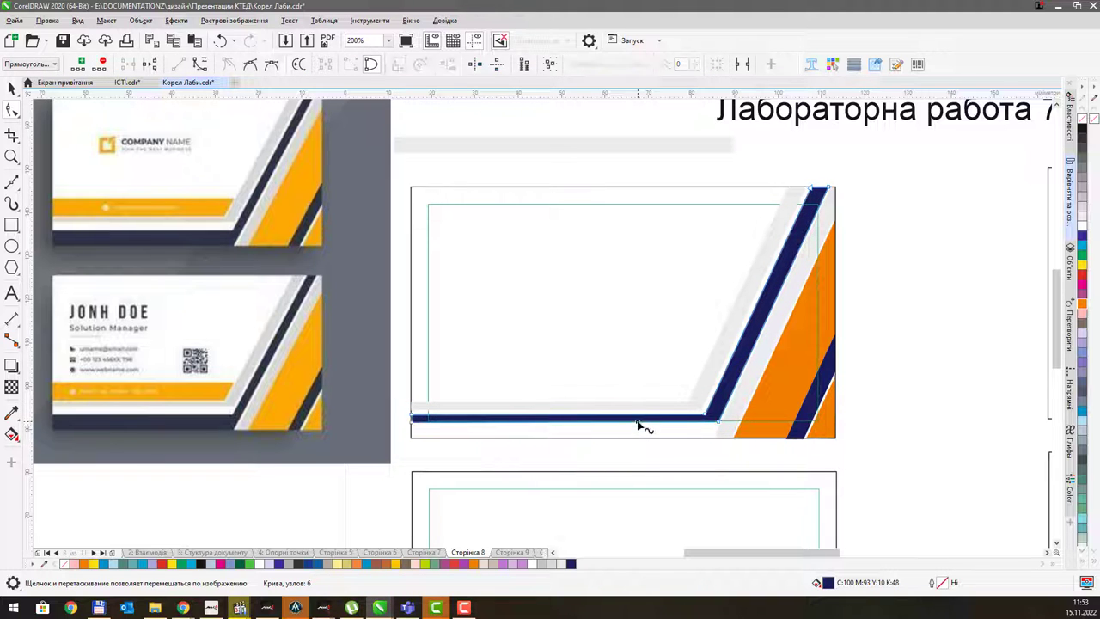
drag(639, 426, 630, 441)
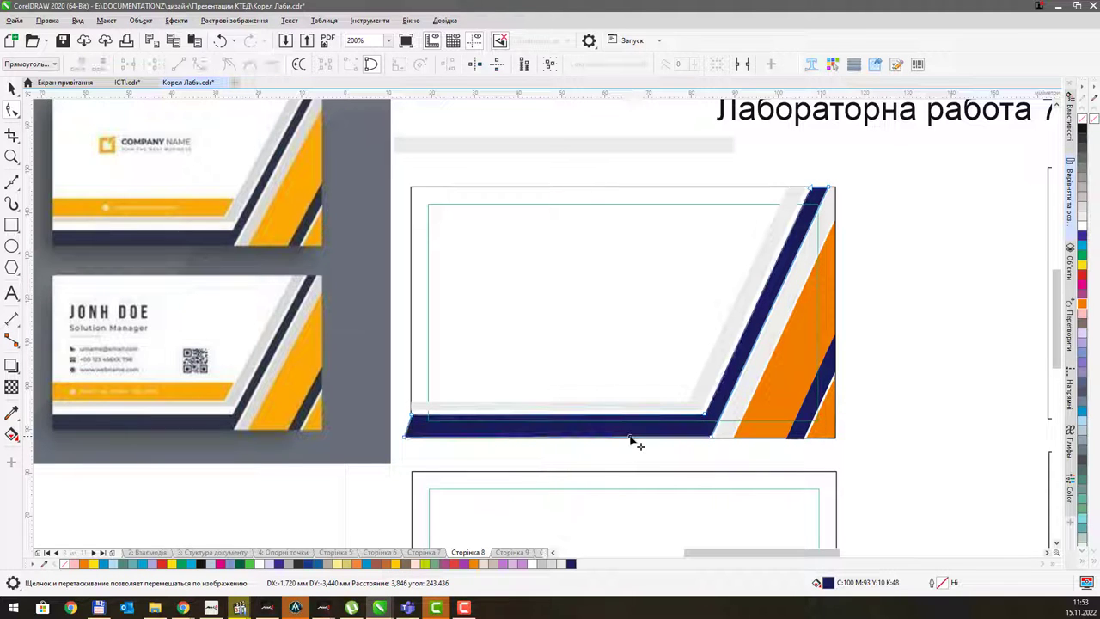
drag(408, 441, 711, 422)
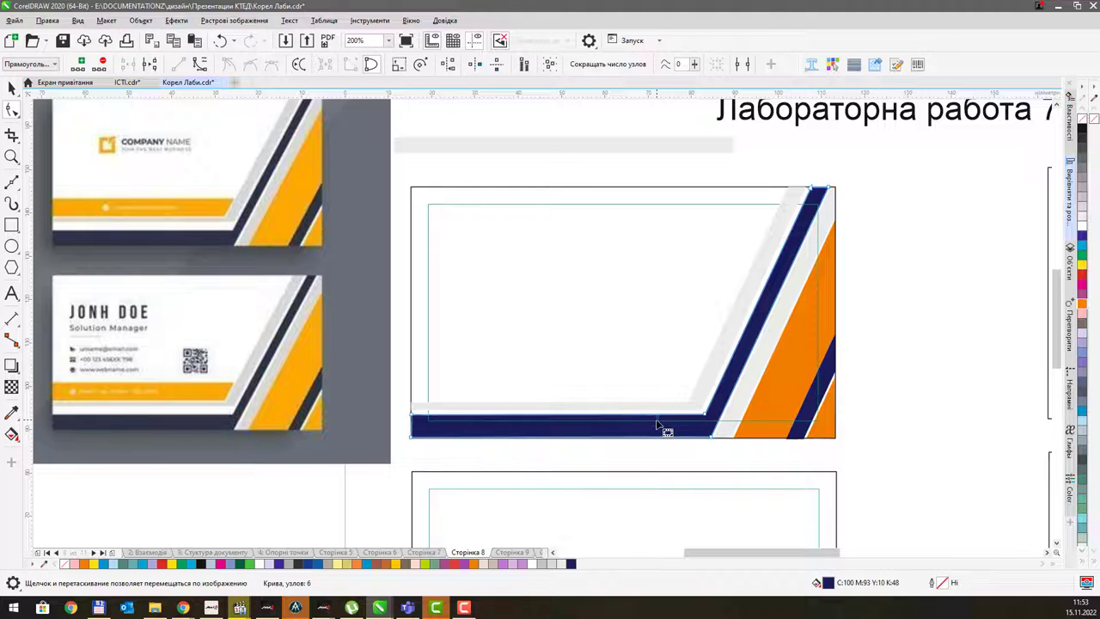
click(611, 421)
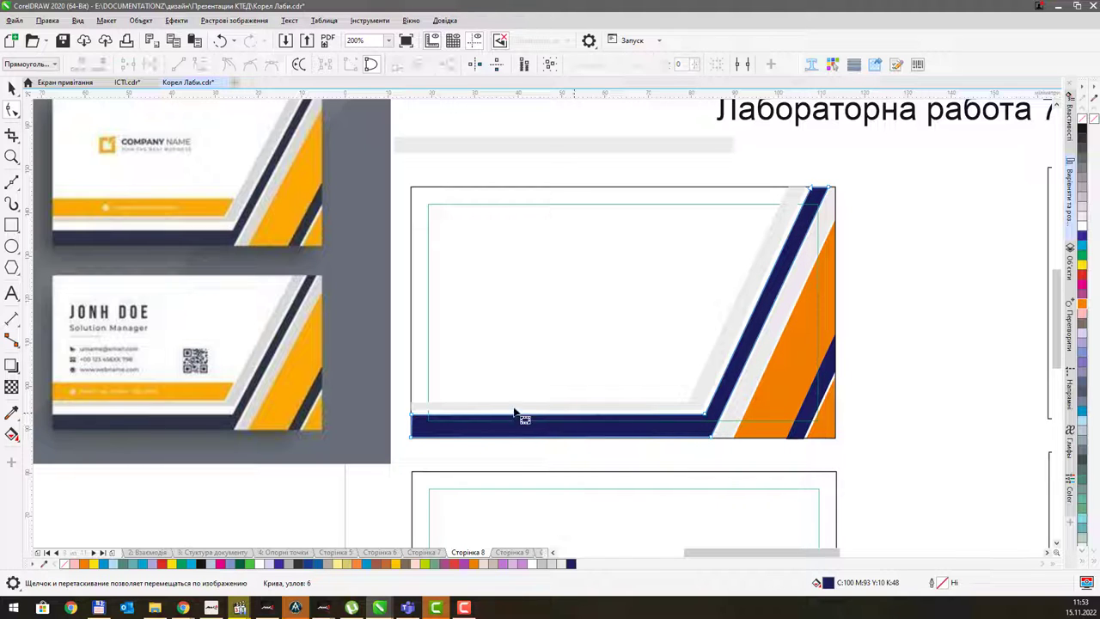
Lower the navy stripe's top edge and align its left-end node with the card edge
drag(397, 388, 712, 423)
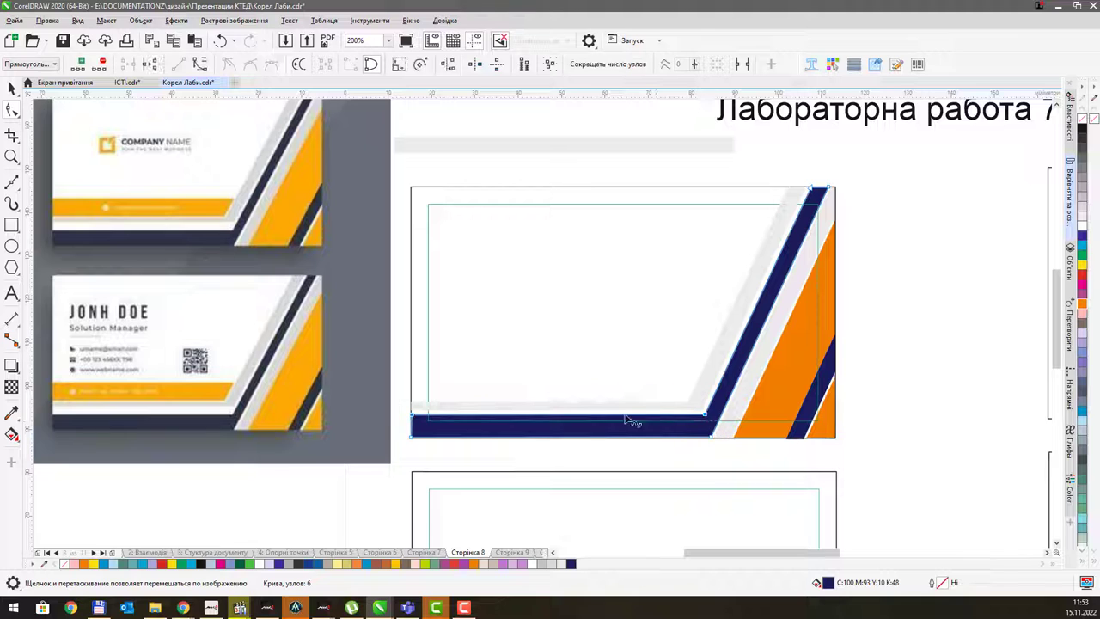
drag(580, 419, 579, 424)
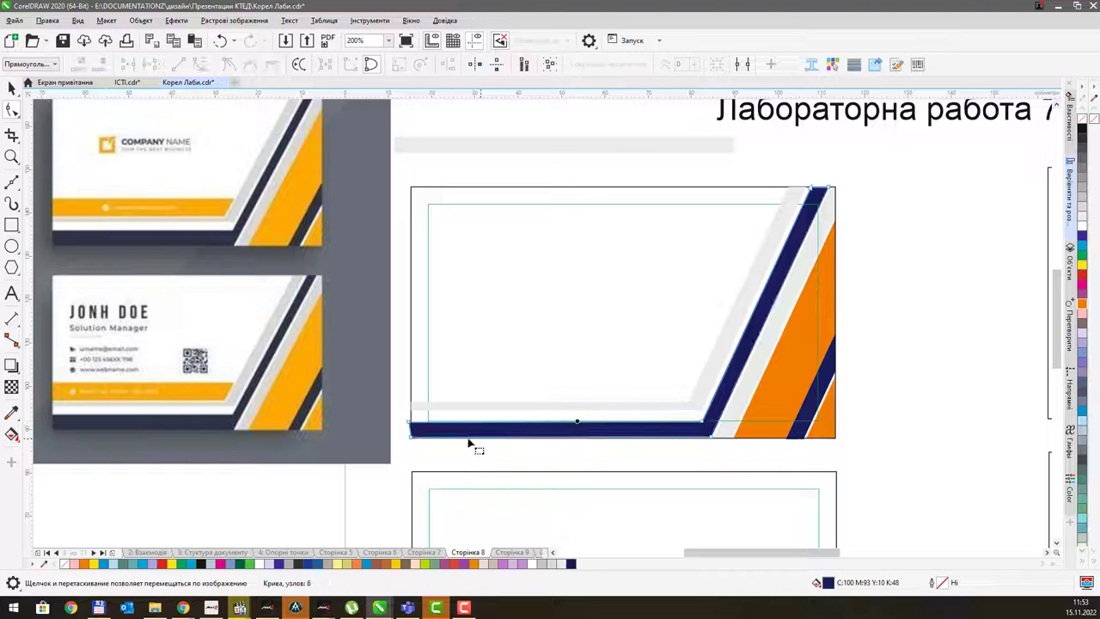
click(412, 425)
drag(411, 425, 420, 431)
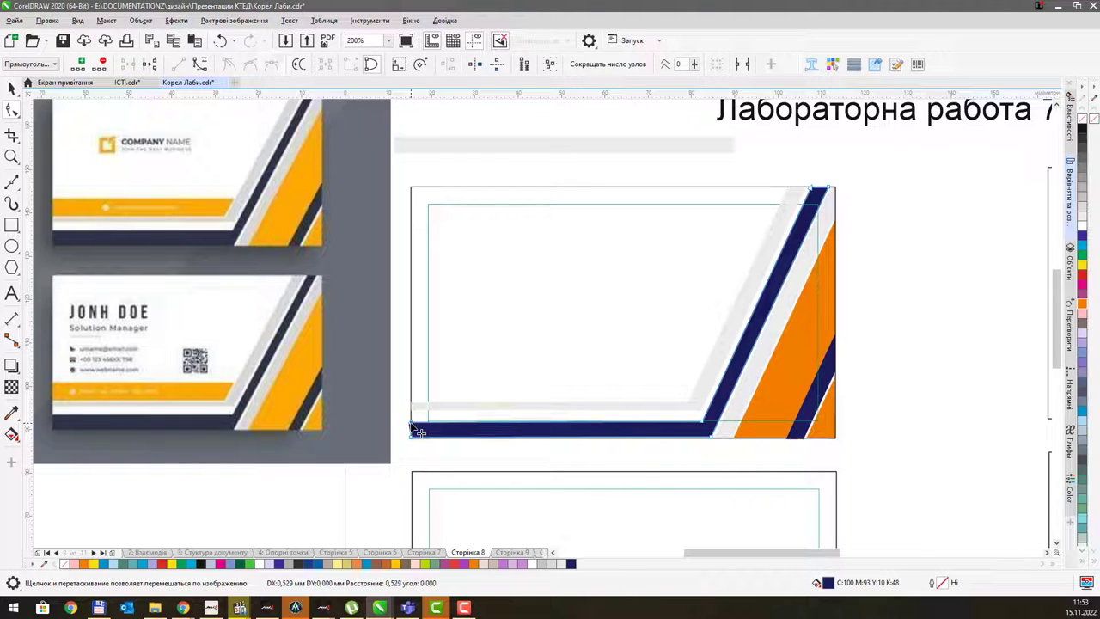
scroll(511, 417, up, 3)
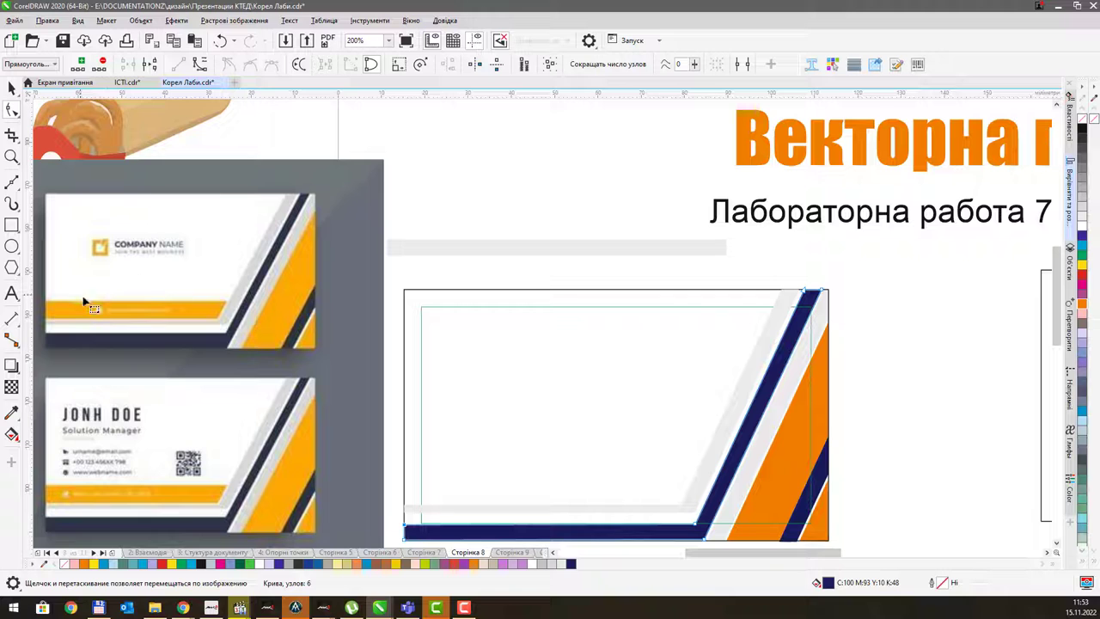
Draw a long rectangle, about 64 × 8.8 mm, above the bottom stripes, filled orange, no outline
click(12, 225)
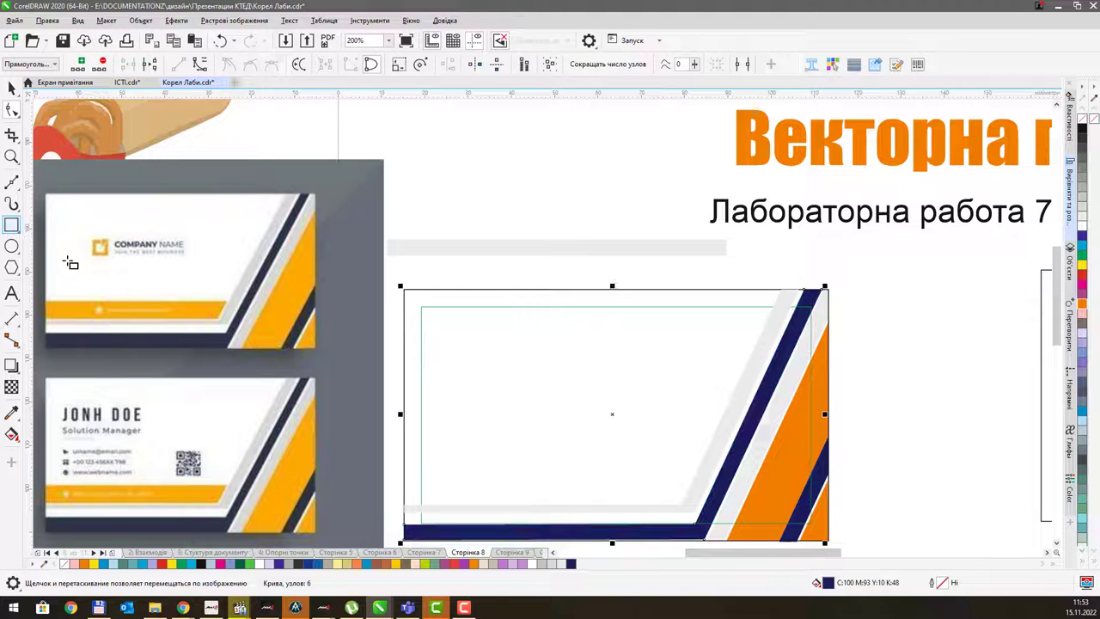
scroll(408, 508, up, 1)
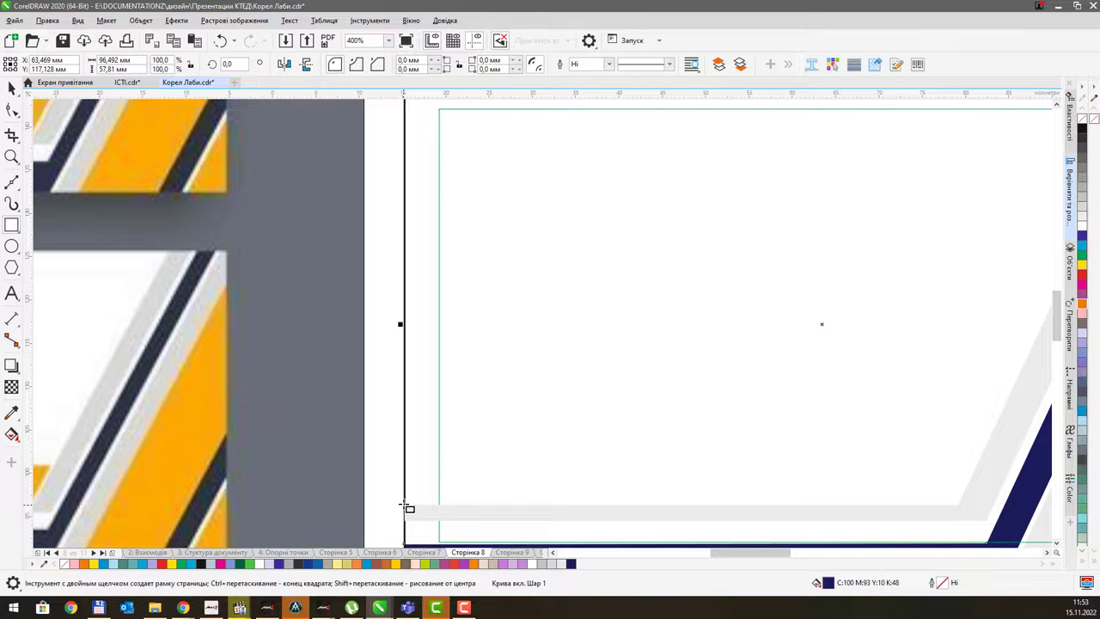
drag(405, 505, 963, 451)
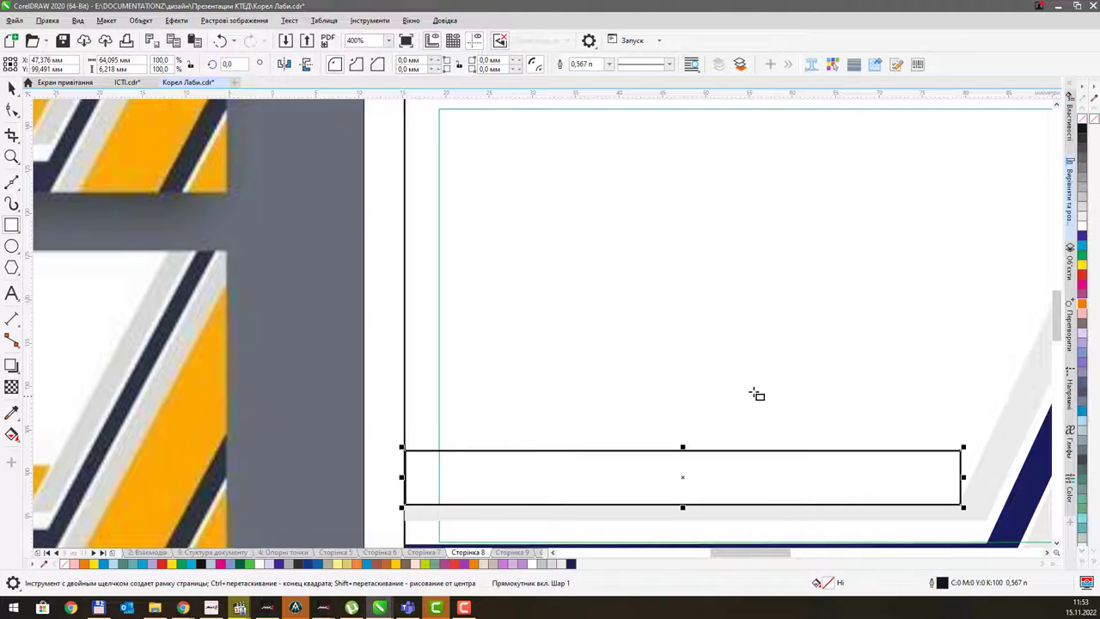
scroll(756, 393, down, 2)
drag(743, 387, 587, 445)
scroll(386, 376, up, 3)
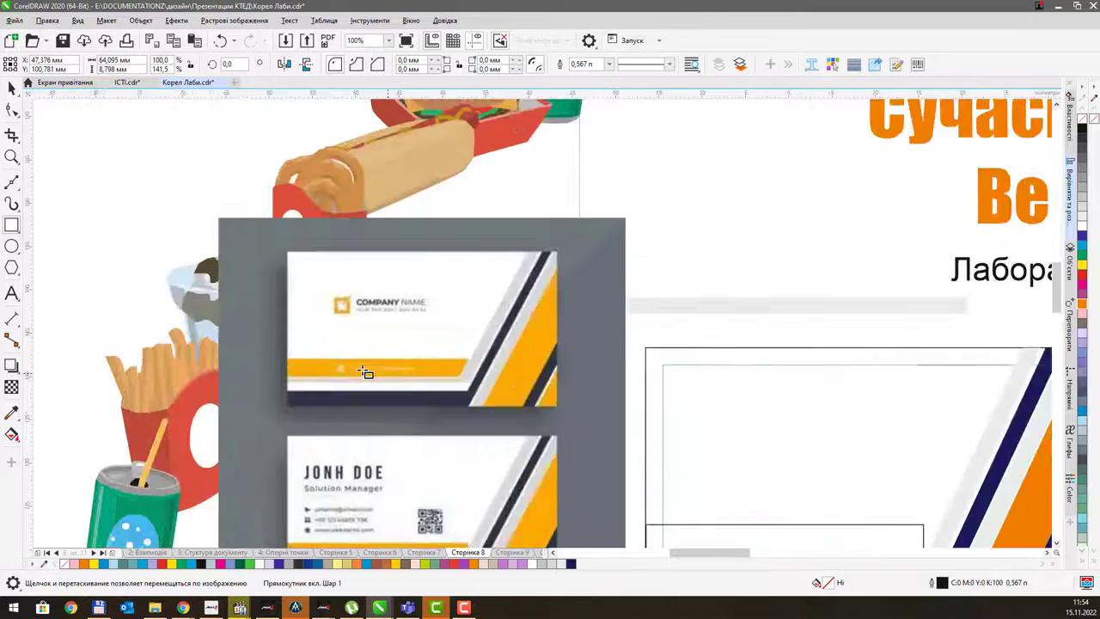
scroll(466, 376, down, 3)
scroll(582, 452, up, 3)
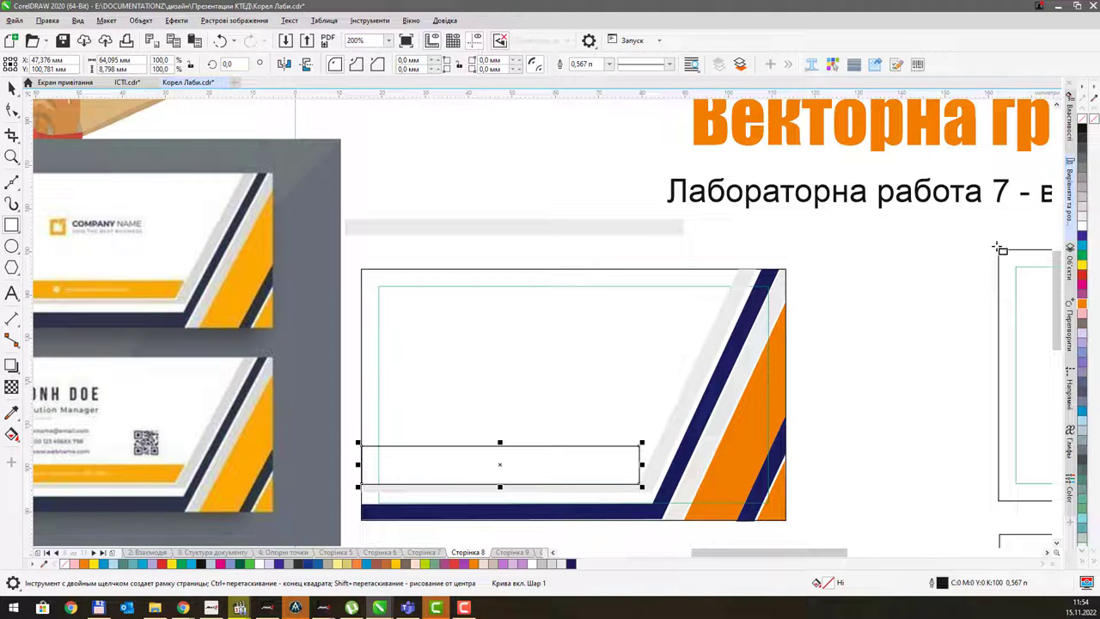
click(1084, 307)
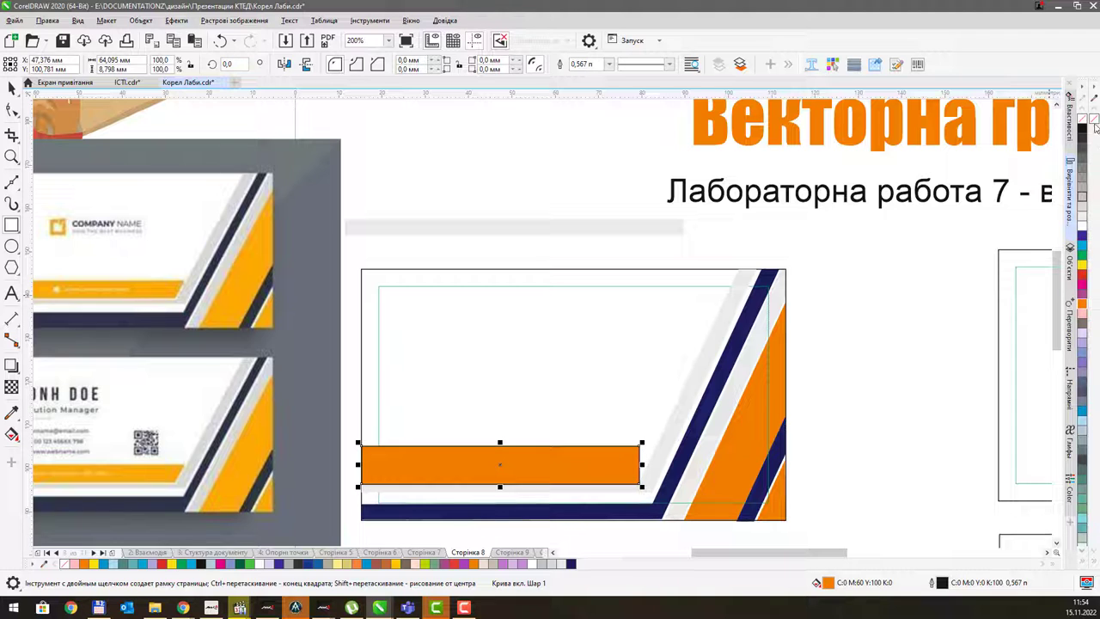
right_click(1094, 123)
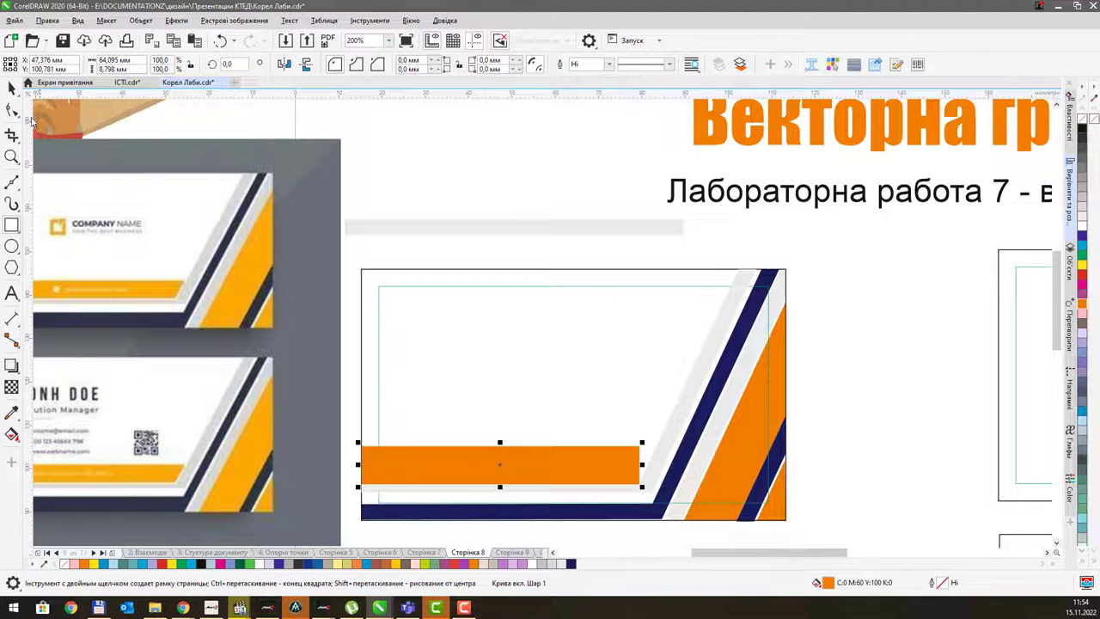
Nudge the orange bar up and slant its right end by shifting its right-hand corner nodes
click(12, 111)
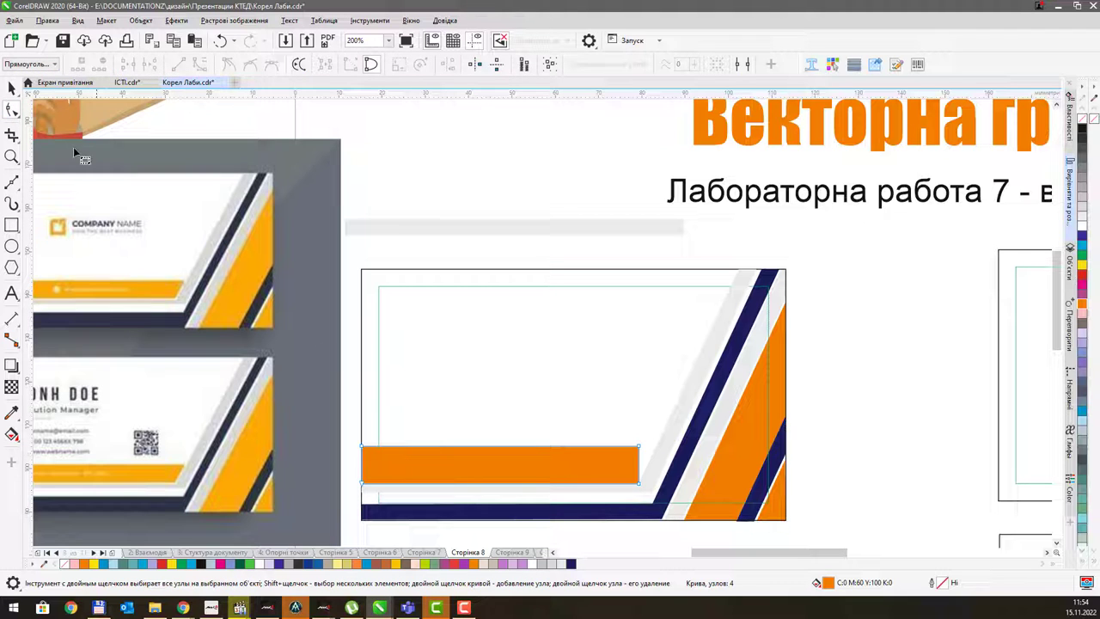
click(12, 88)
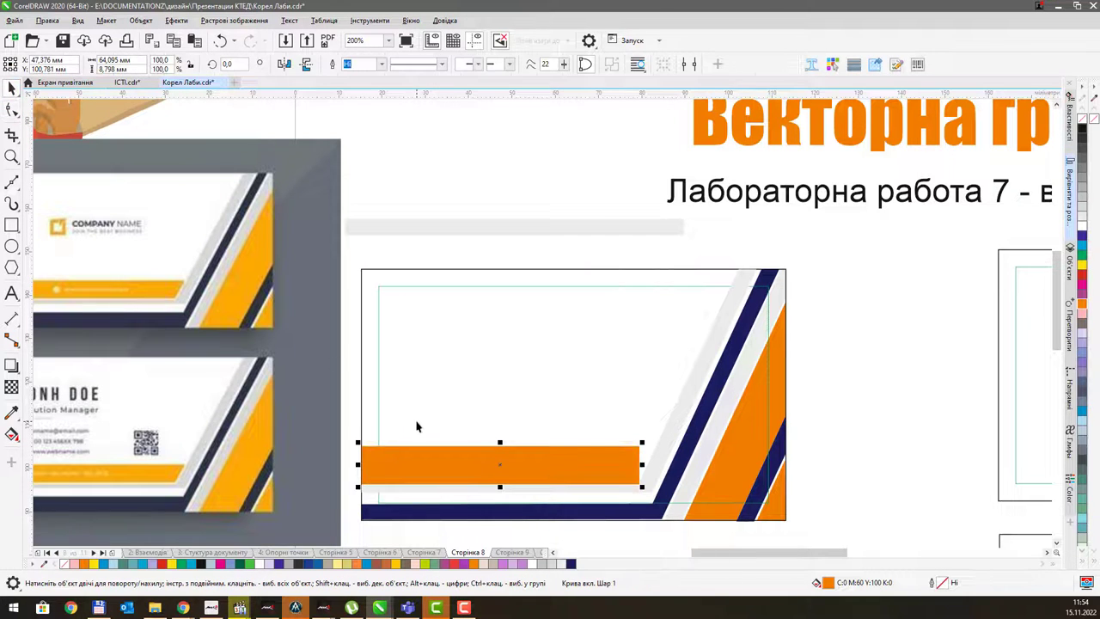
key(Up)
key(Up)
key(Up)
key(Up)
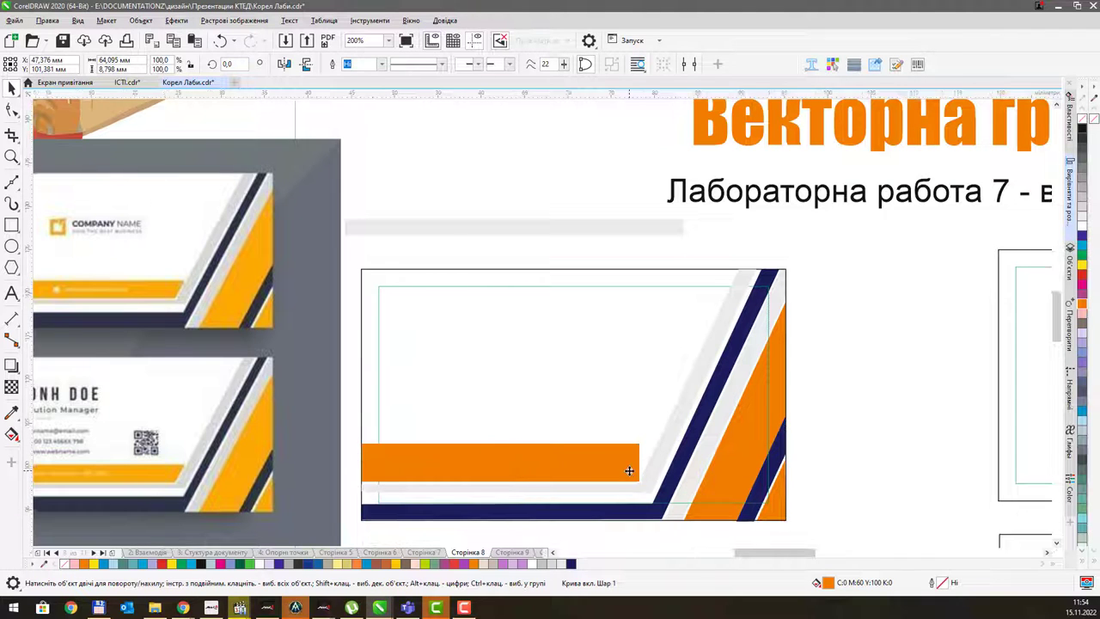
scroll(629, 470, up, 2)
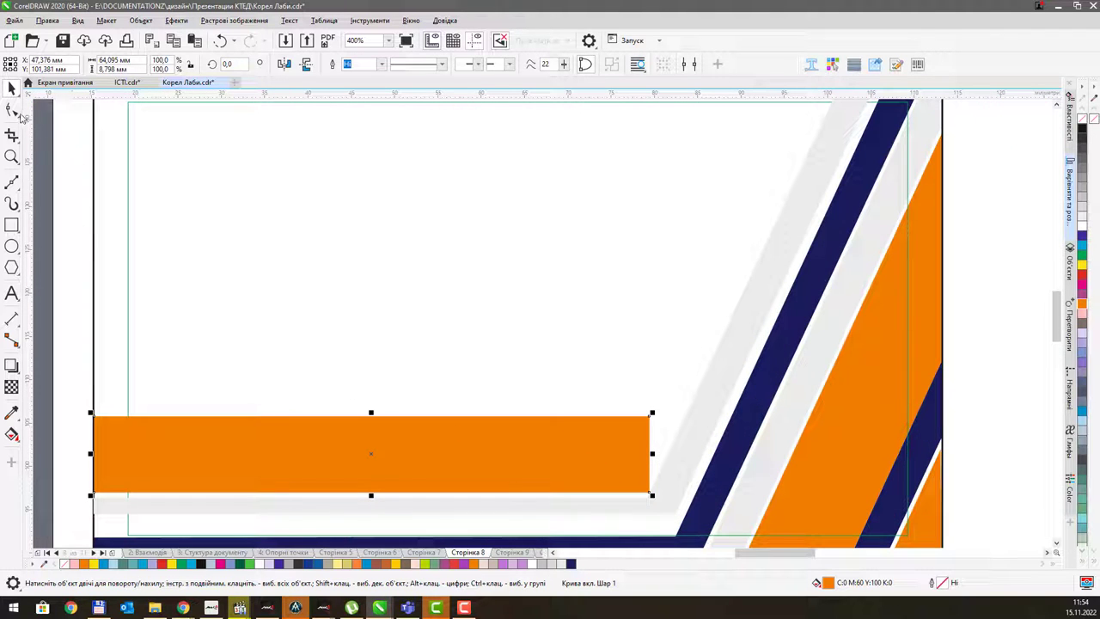
click(19, 113)
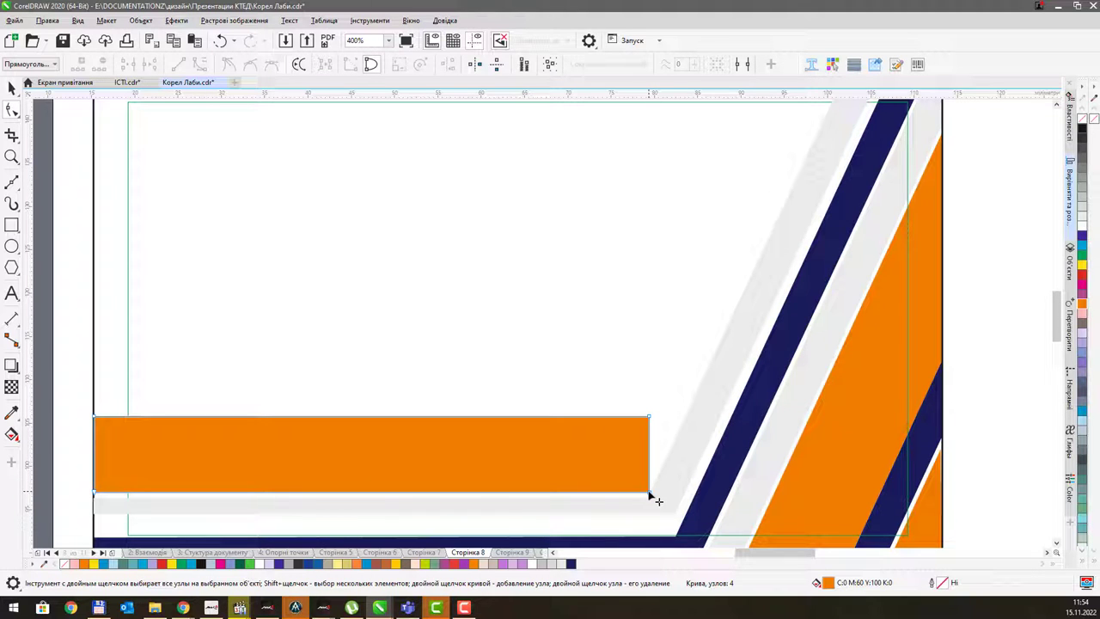
drag(649, 493, 640, 493)
drag(649, 419, 673, 419)
scroll(576, 361, down, 2)
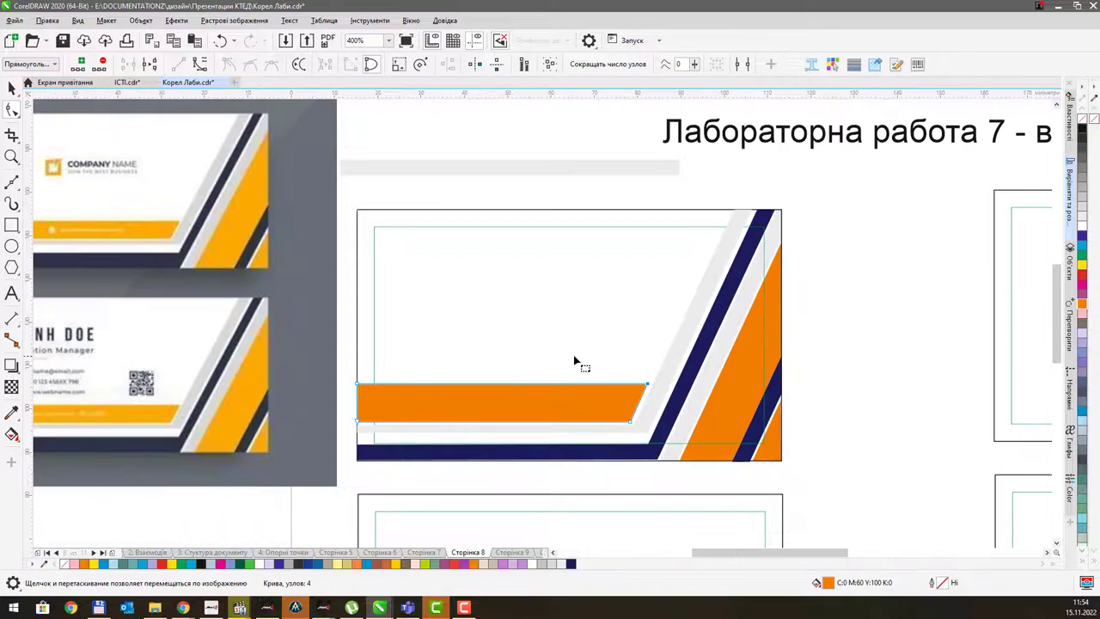
scroll(575, 359, down, 2)
drag(575, 358, 535, 376)
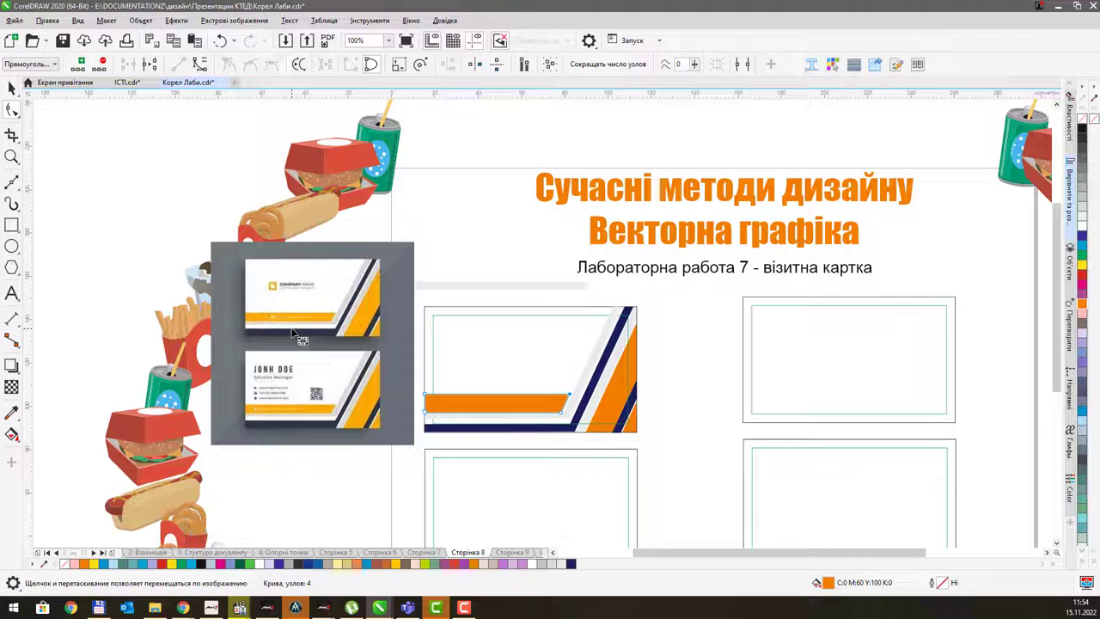
Remove the empty right card frame and drop a copy of the striped card in its place
click(11, 89)
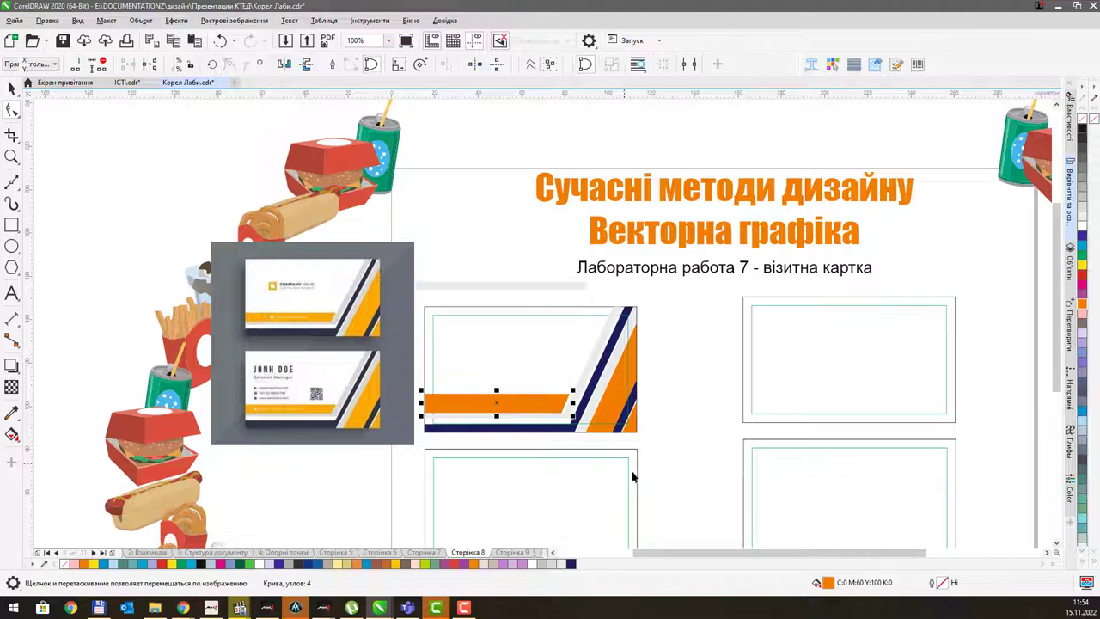
drag(417, 300, 676, 444)
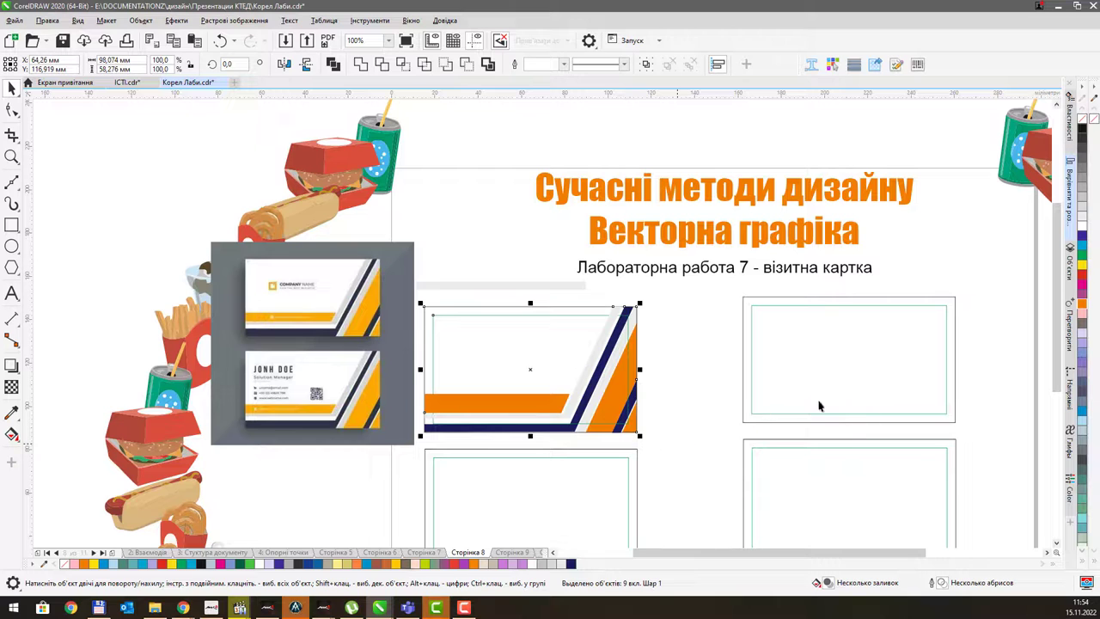
drag(725, 287, 1001, 432)
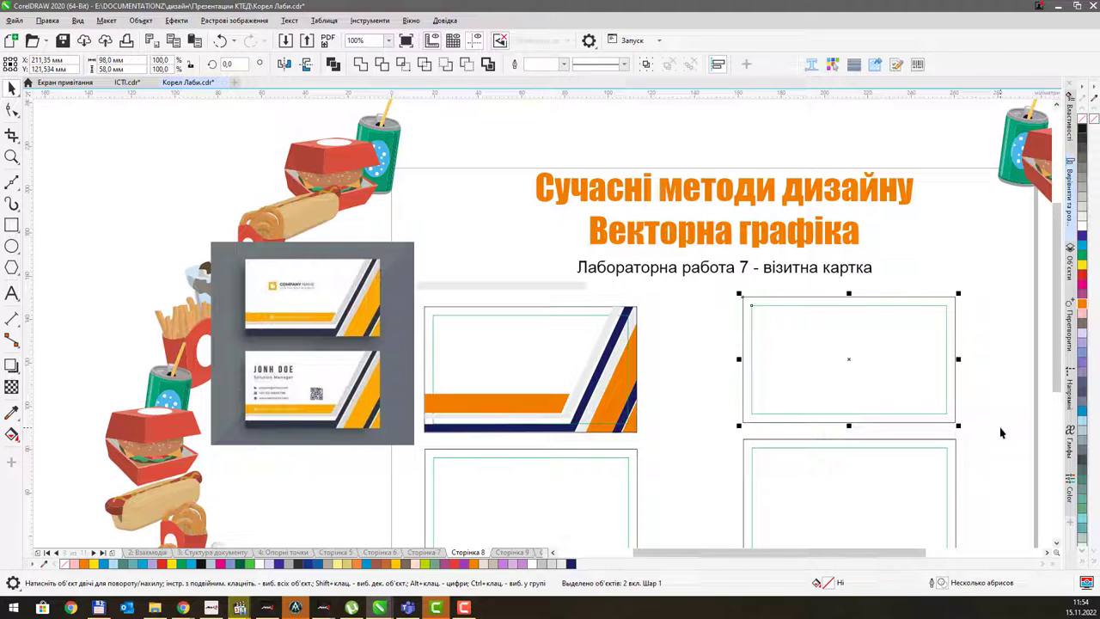
key(ctrl+z)
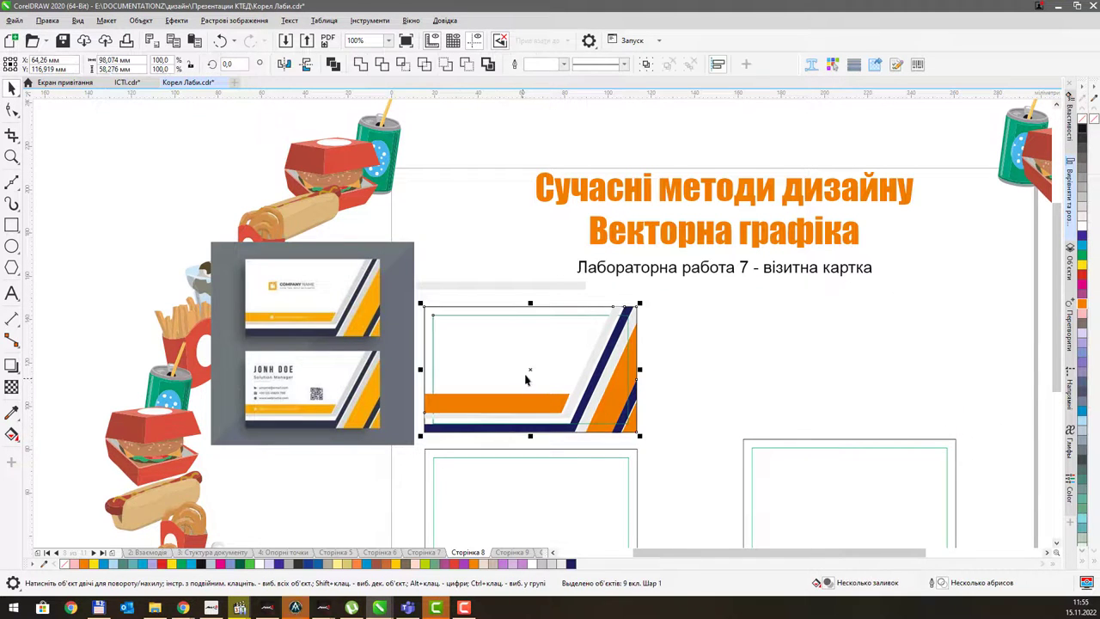
drag(531, 367, 847, 373)
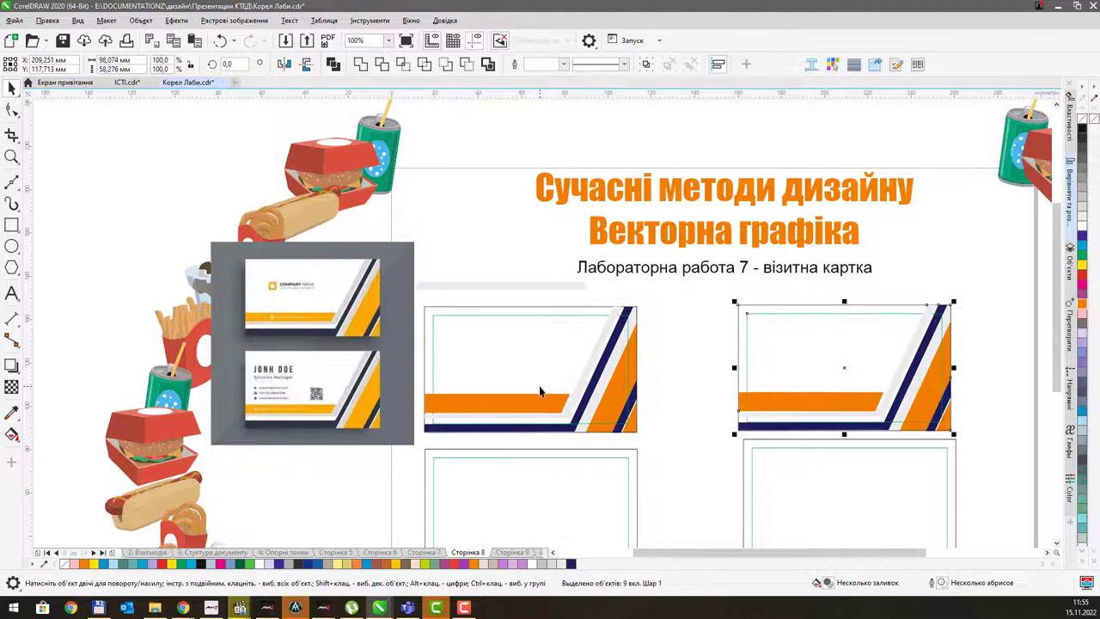
drag(488, 353, 500, 338)
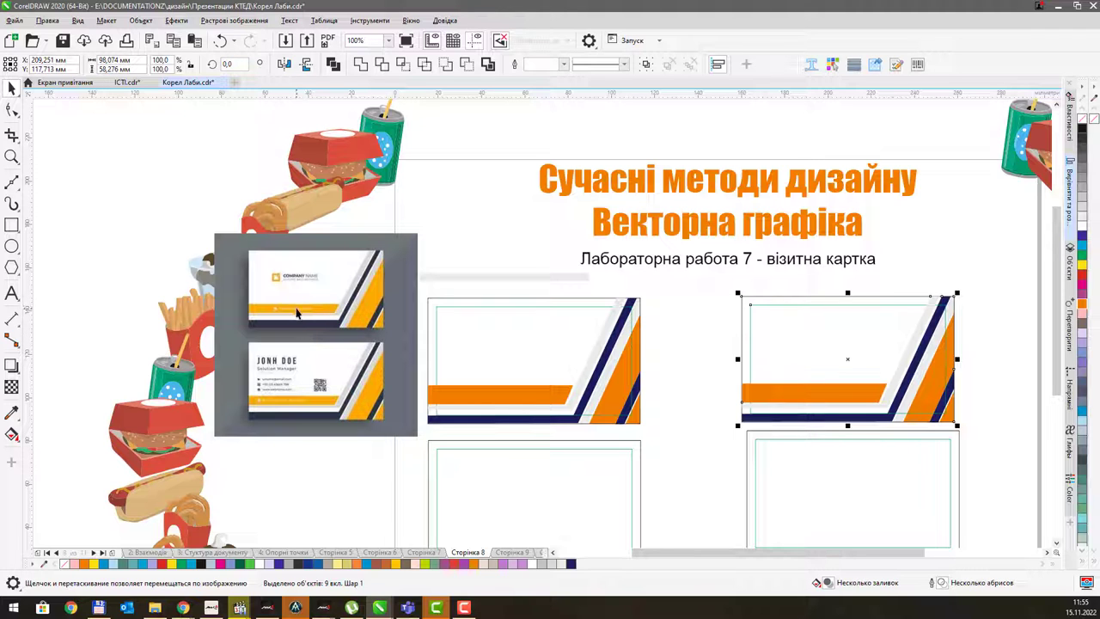
scroll(293, 315, up, 2)
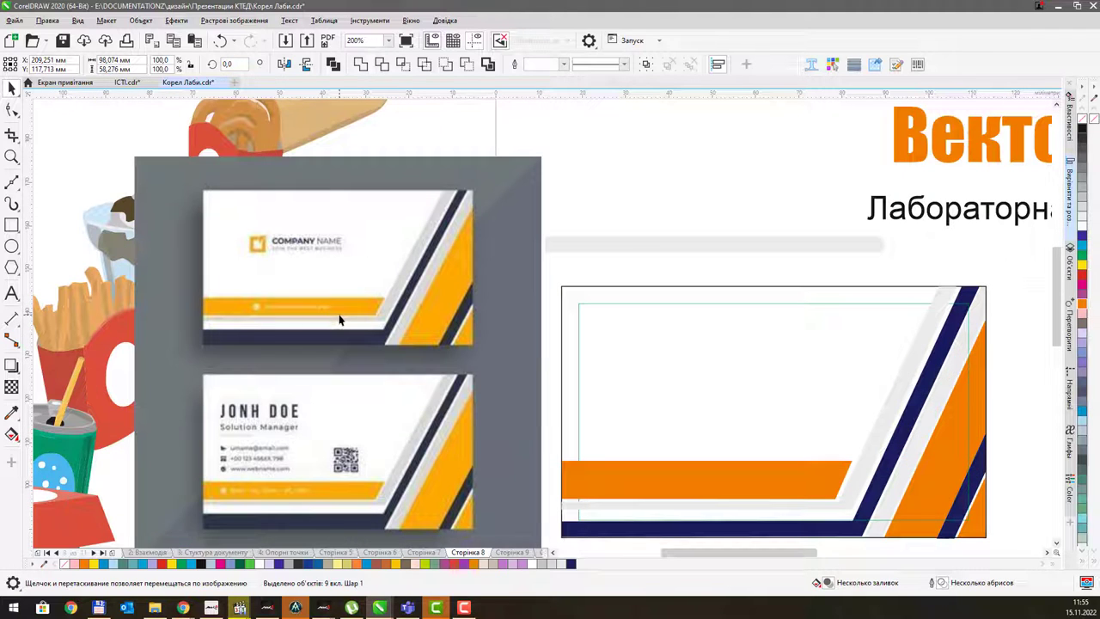
scroll(343, 319, down, 2)
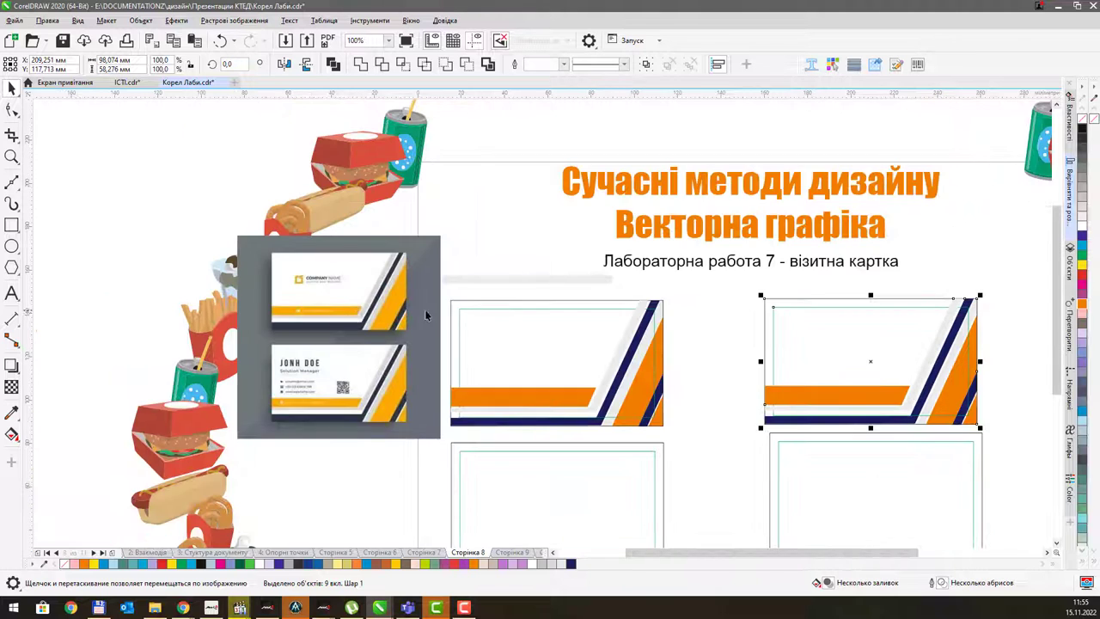
drag(427, 311, 465, 373)
scroll(440, 412, up, 2)
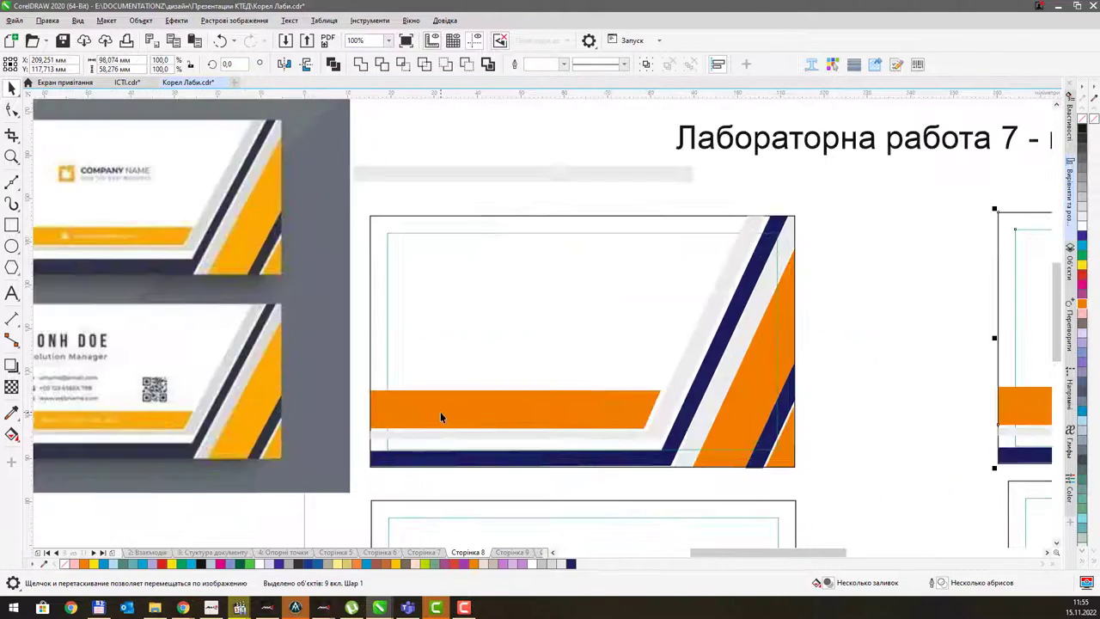
click(12, 226)
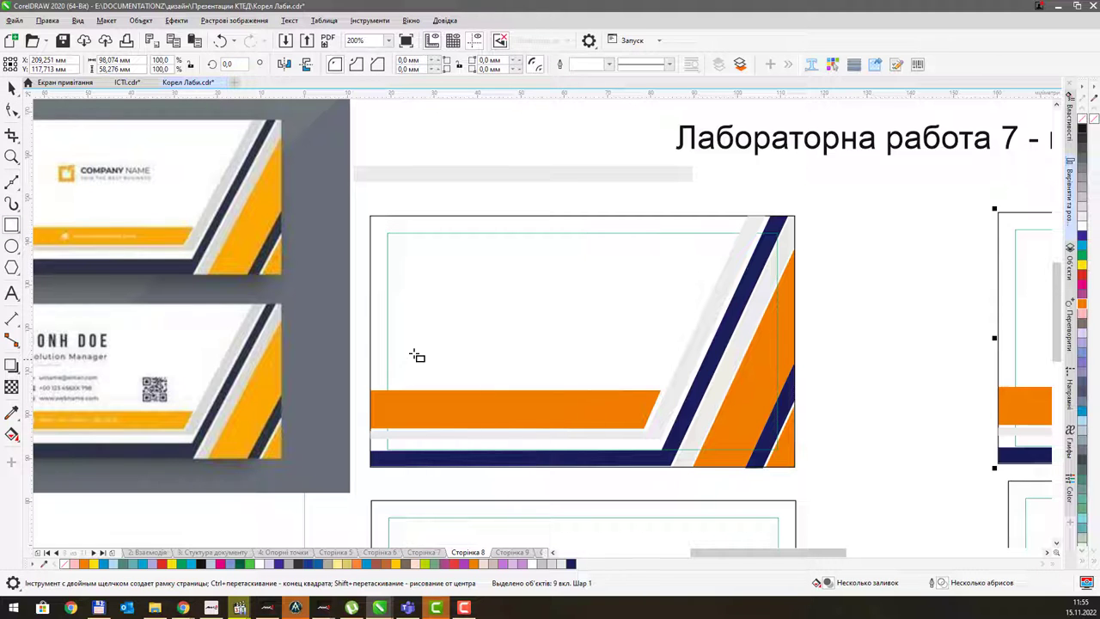
drag(416, 356, 476, 343)
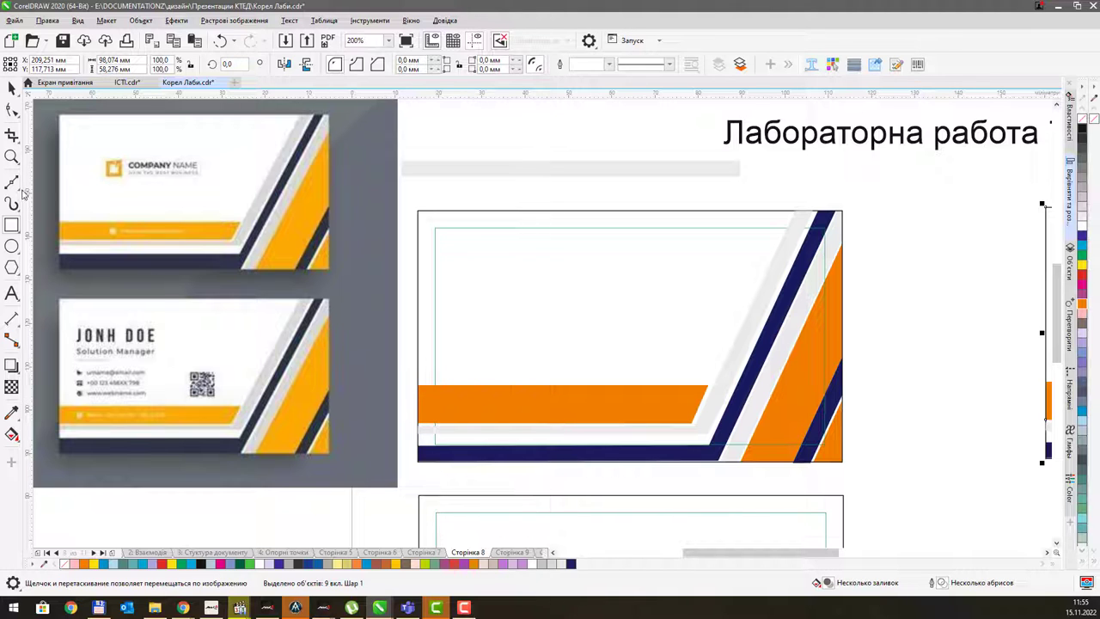
Draw a small circle on the orange bar with no fill and a white outline
click(12, 247)
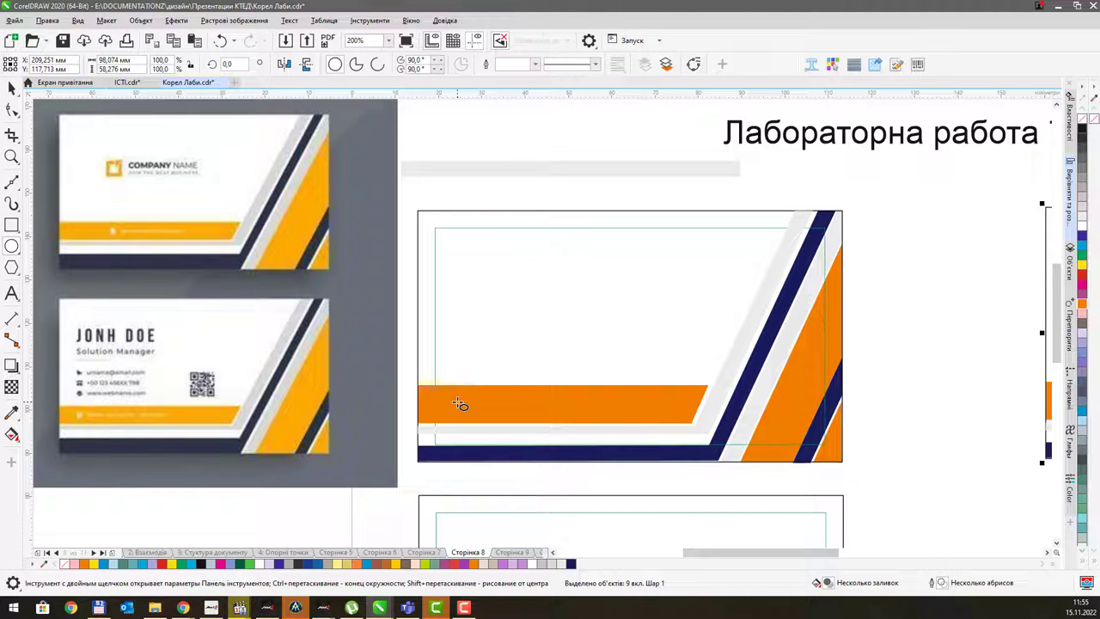
drag(458, 397, 484, 420)
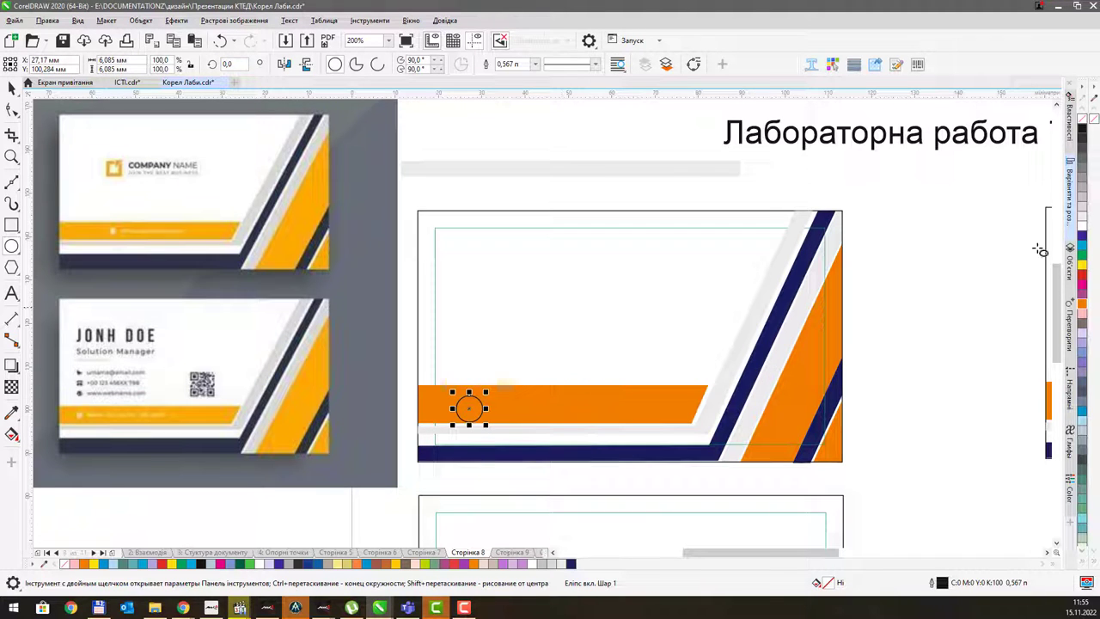
click(1084, 225)
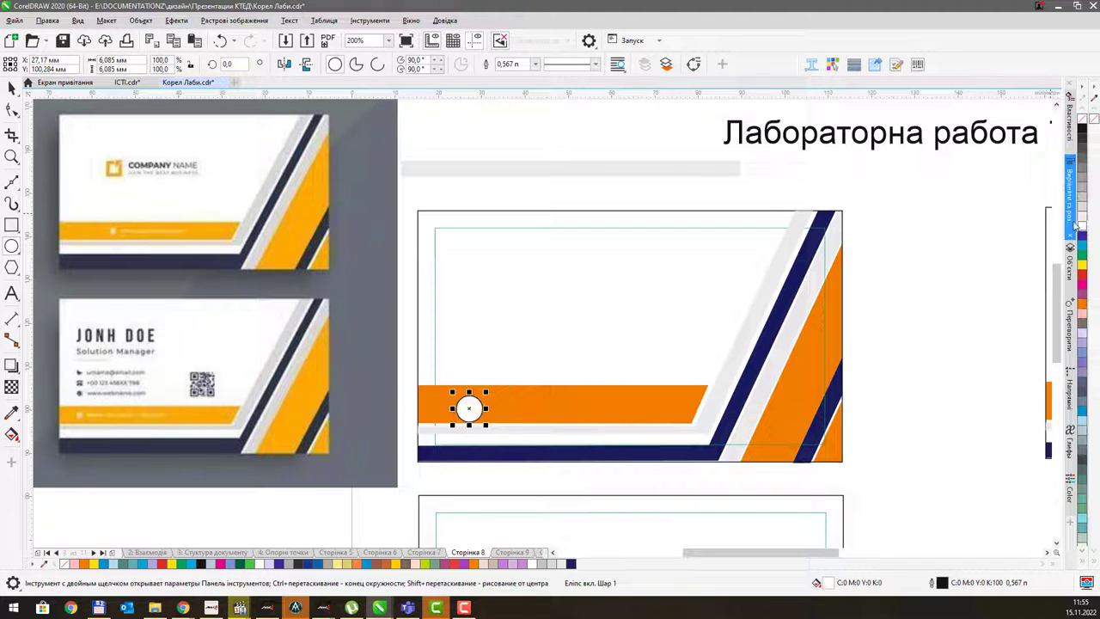
click(1082, 218)
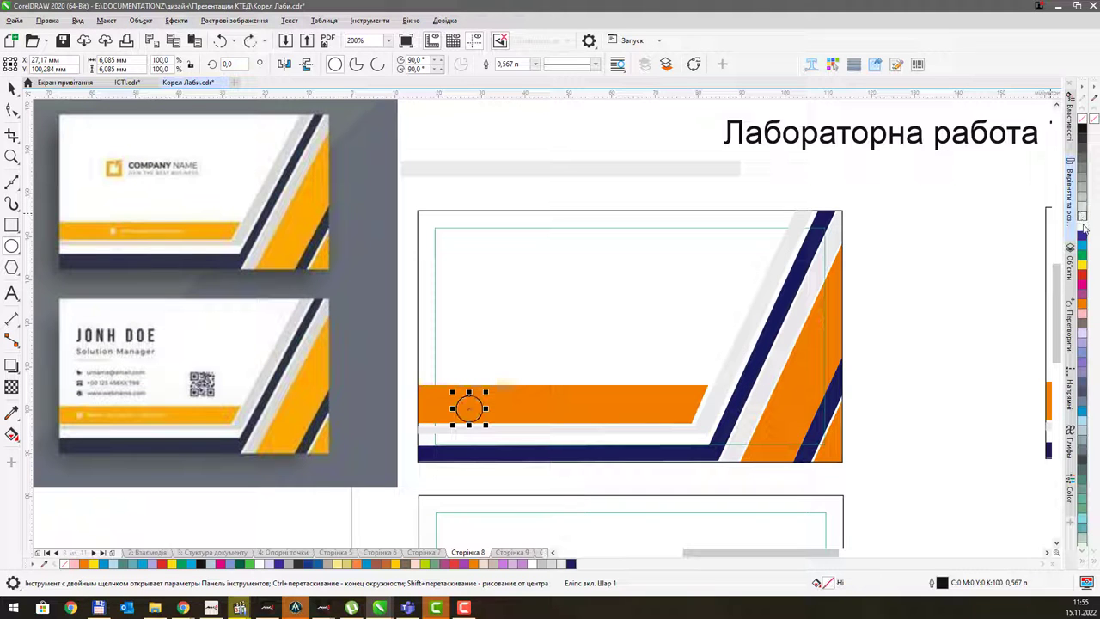
right_click(1084, 230)
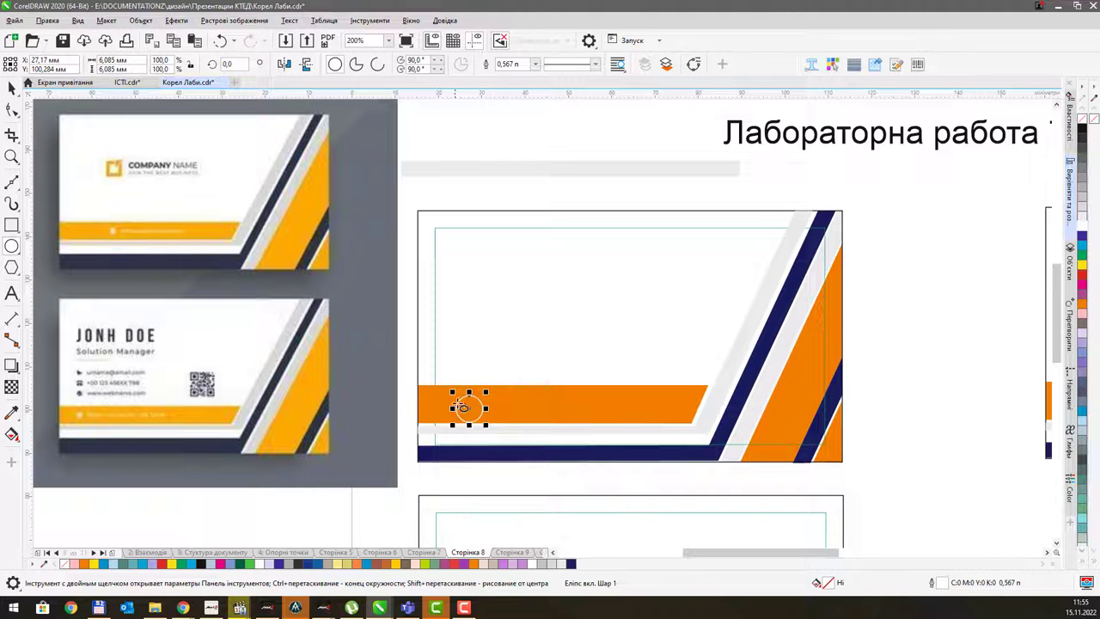
Nudge the circle up and left on the orange bar
scroll(455, 404, up, 2)
click(11, 87)
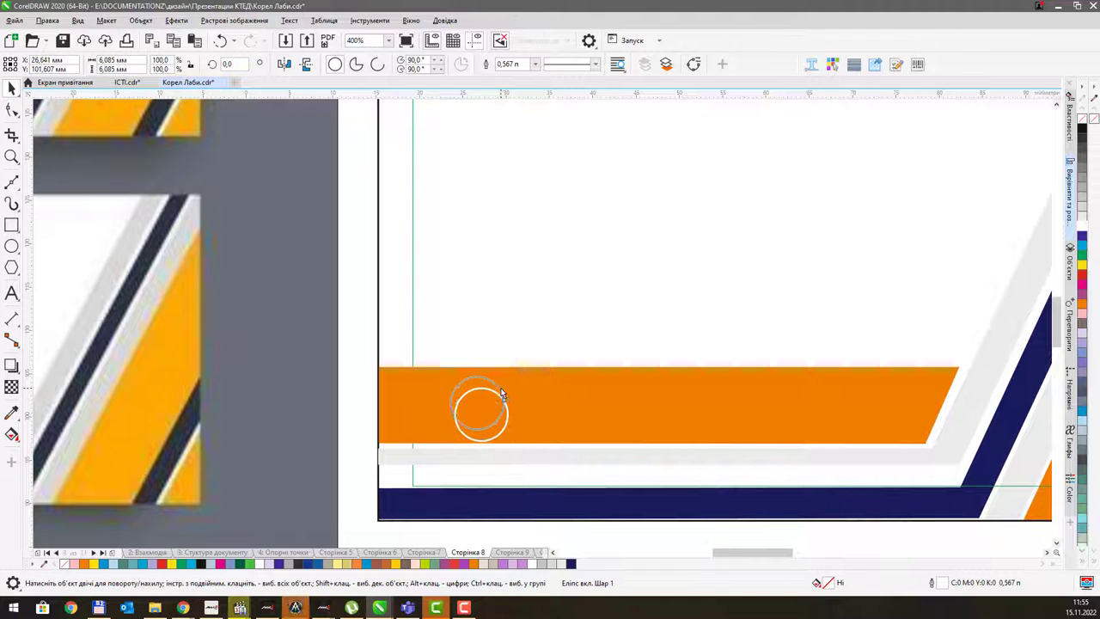
drag(504, 393, 499, 381)
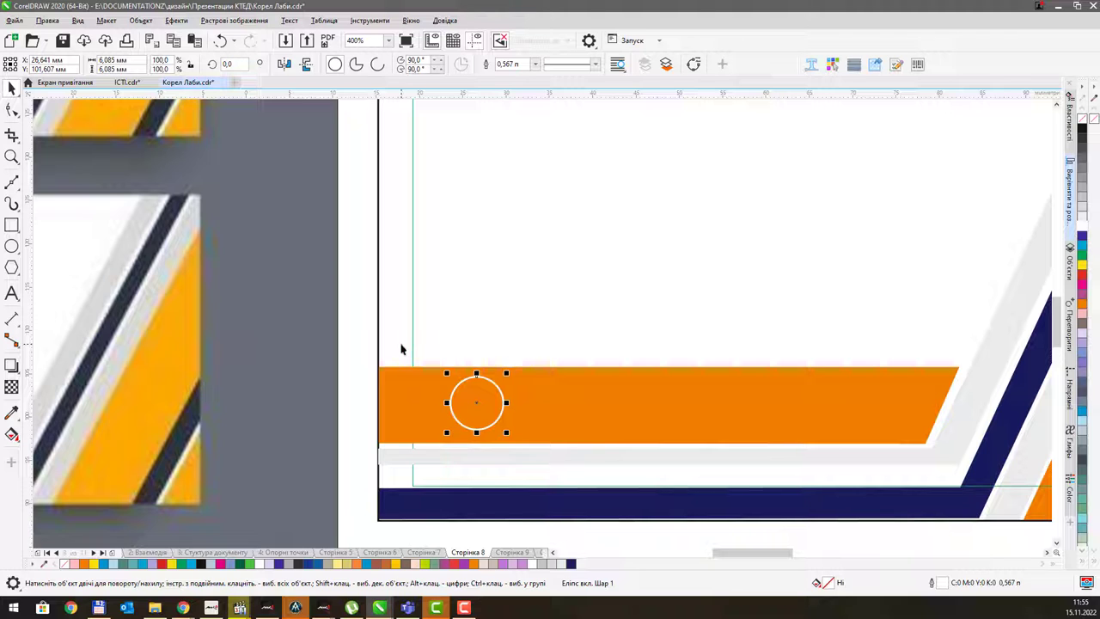
click(12, 182)
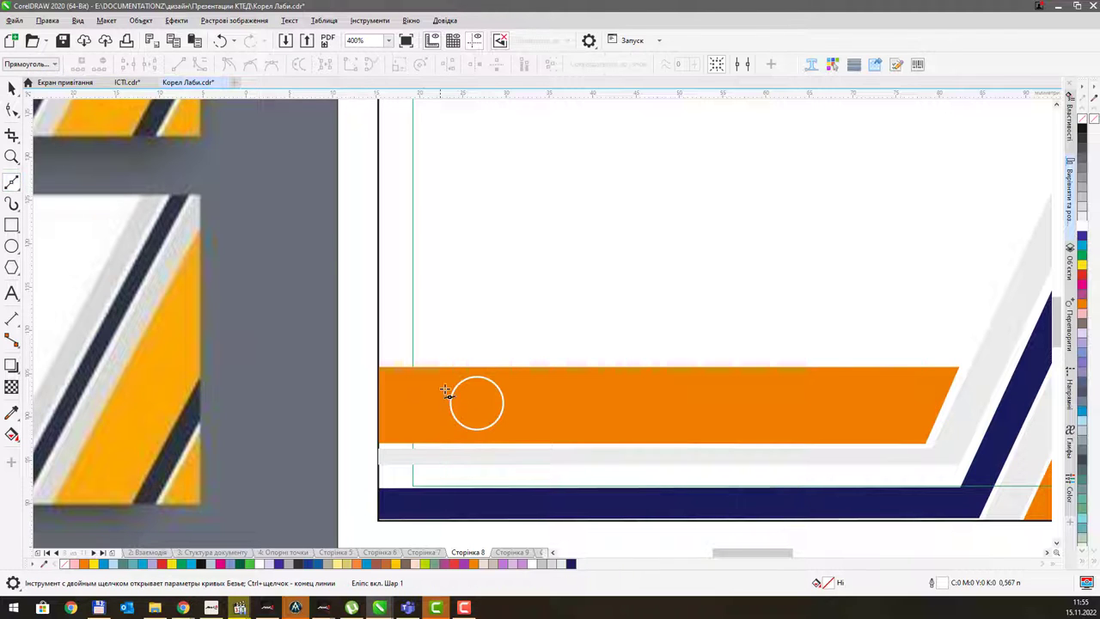
Draw a white vertical line through the circle from top edge to bottom edge
scroll(484, 391, up, 1)
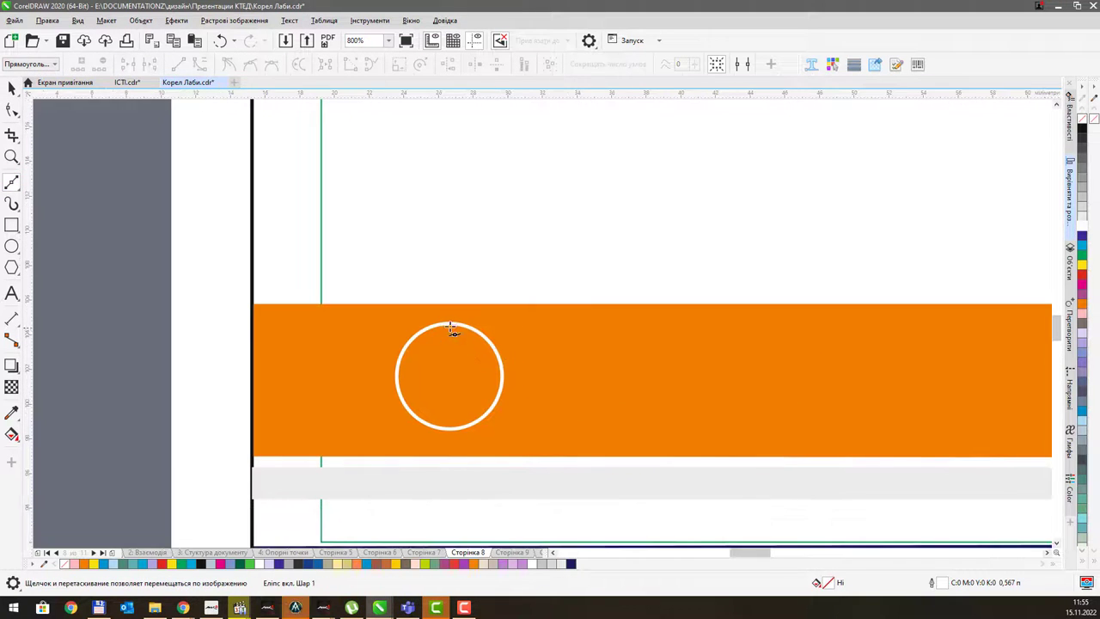
click(450, 325)
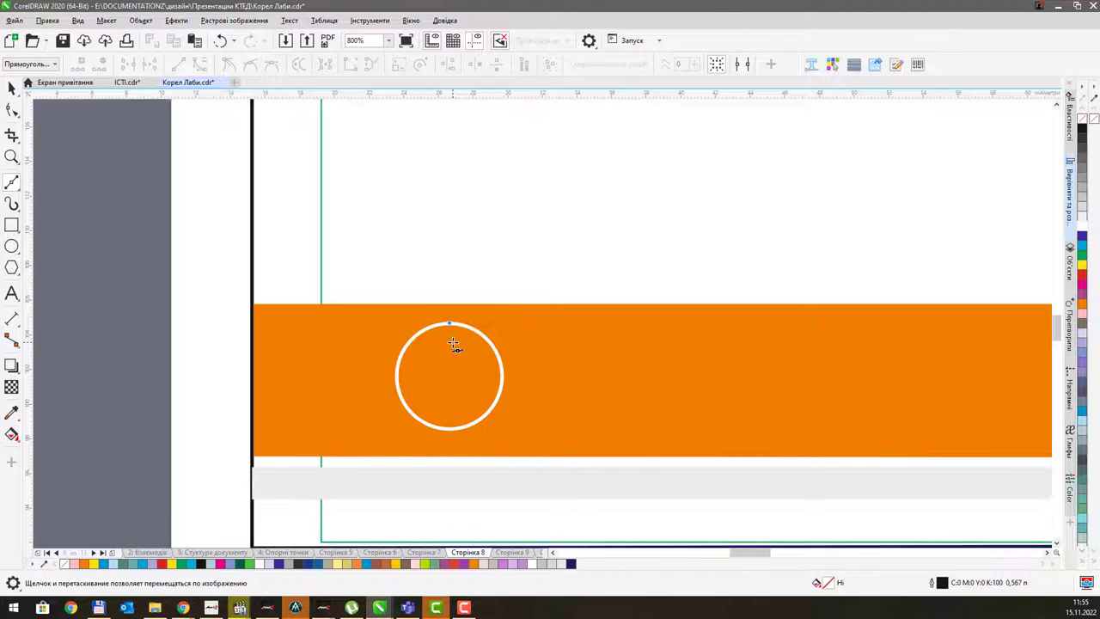
click(452, 429)
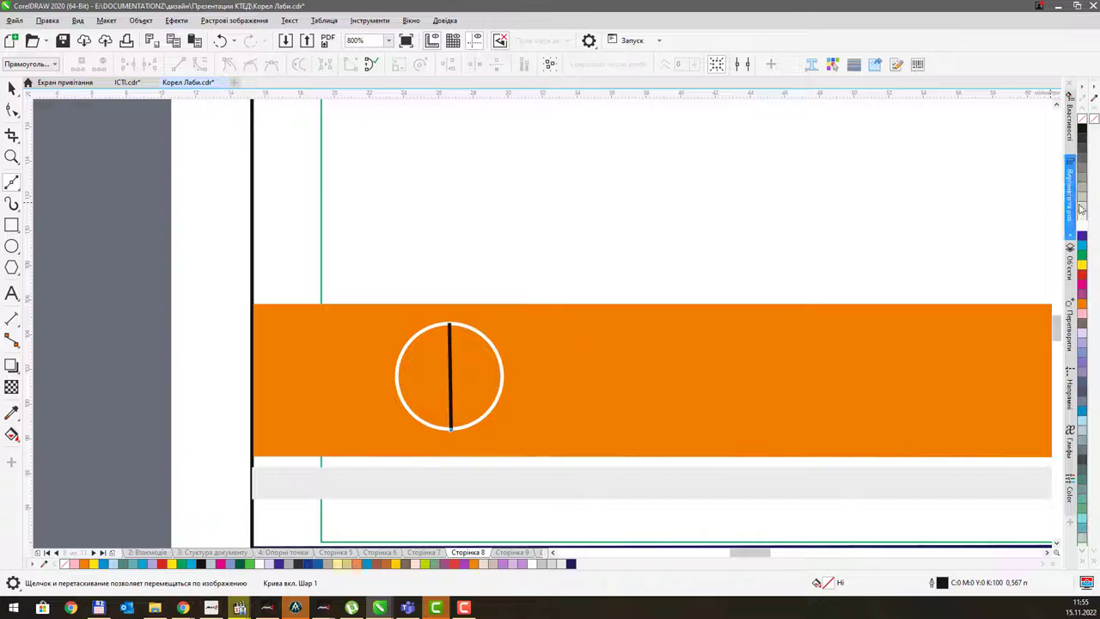
right_click(1081, 230)
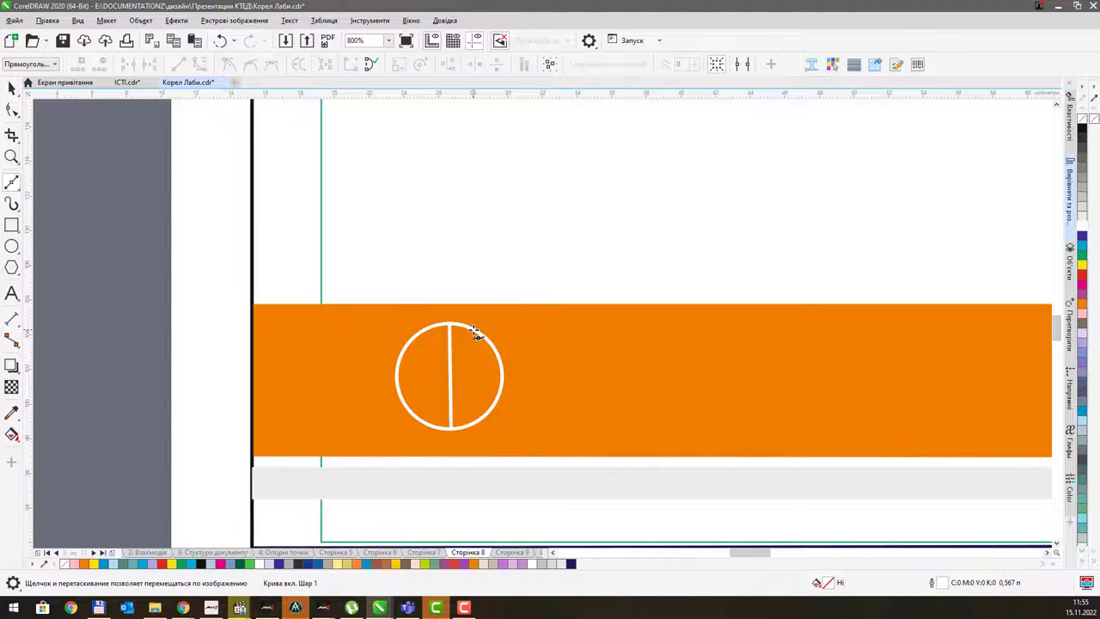
Draw a white curved seam running from the circle's top to its bottom
drag(475, 332, 465, 378)
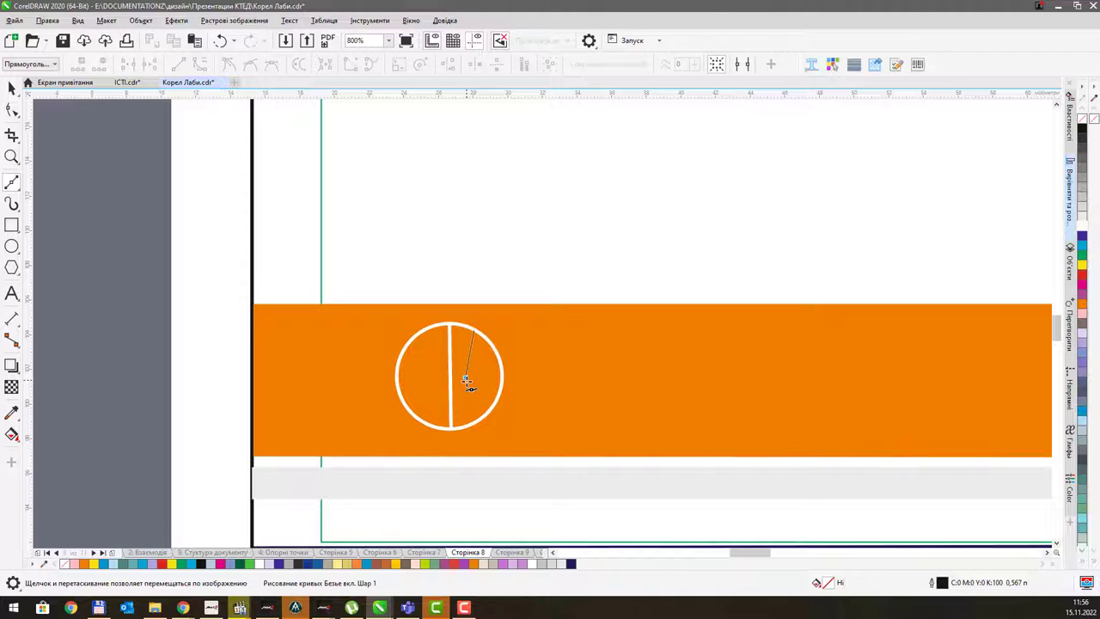
key(space)
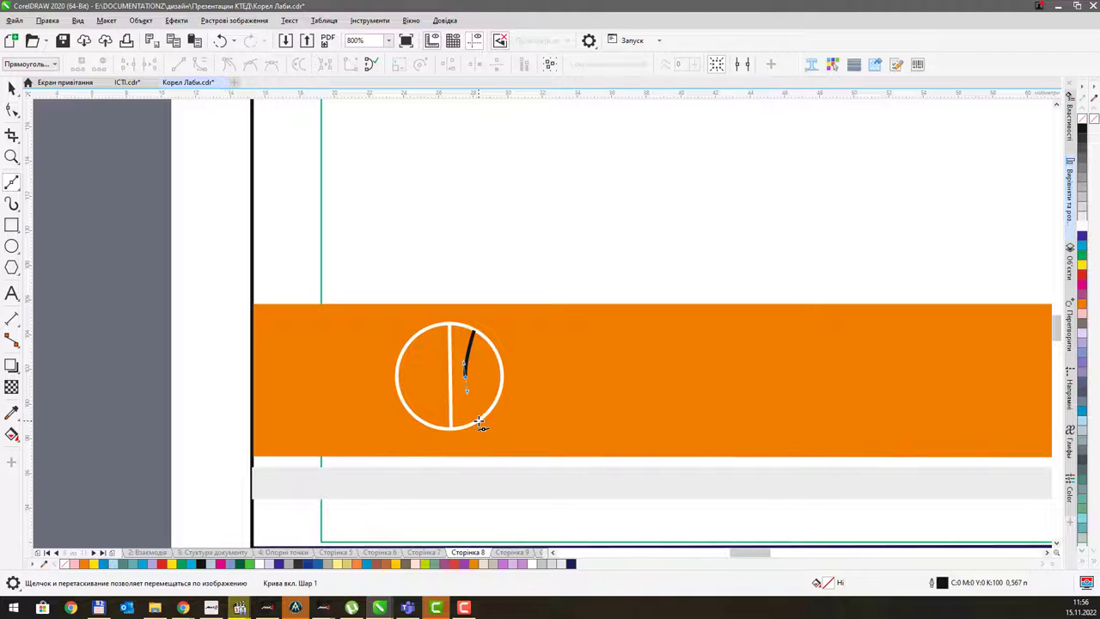
click(479, 423)
key(space)
click(1081, 228)
right_click(1081, 229)
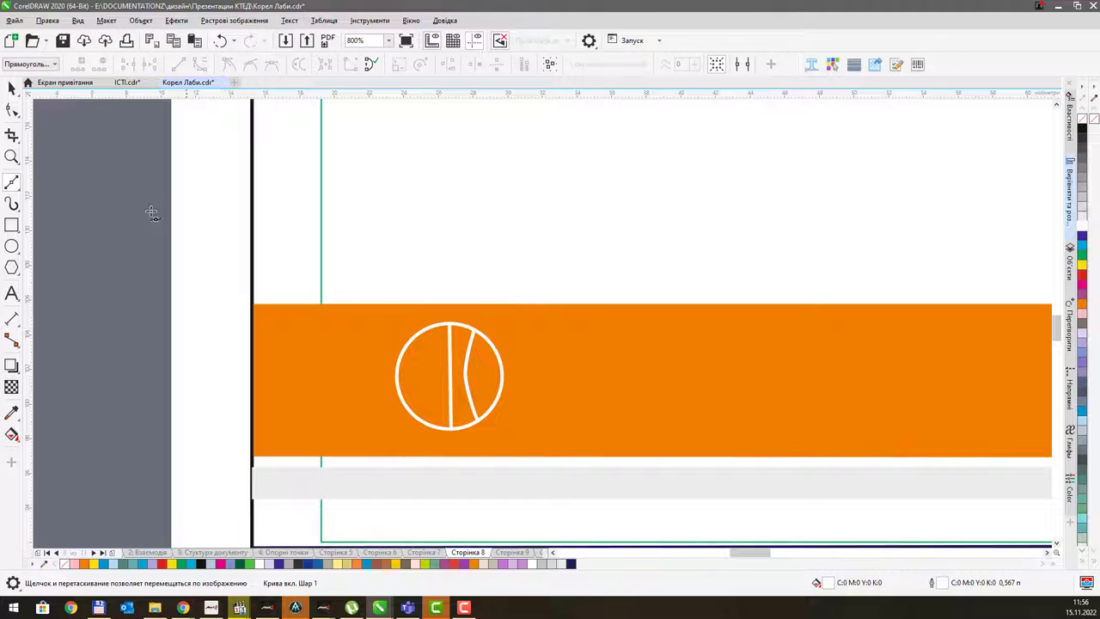
Duplicate the curved seam and mirror the copy so it bulges the other way
click(11, 88)
drag(490, 368, 435, 372)
click(283, 64)
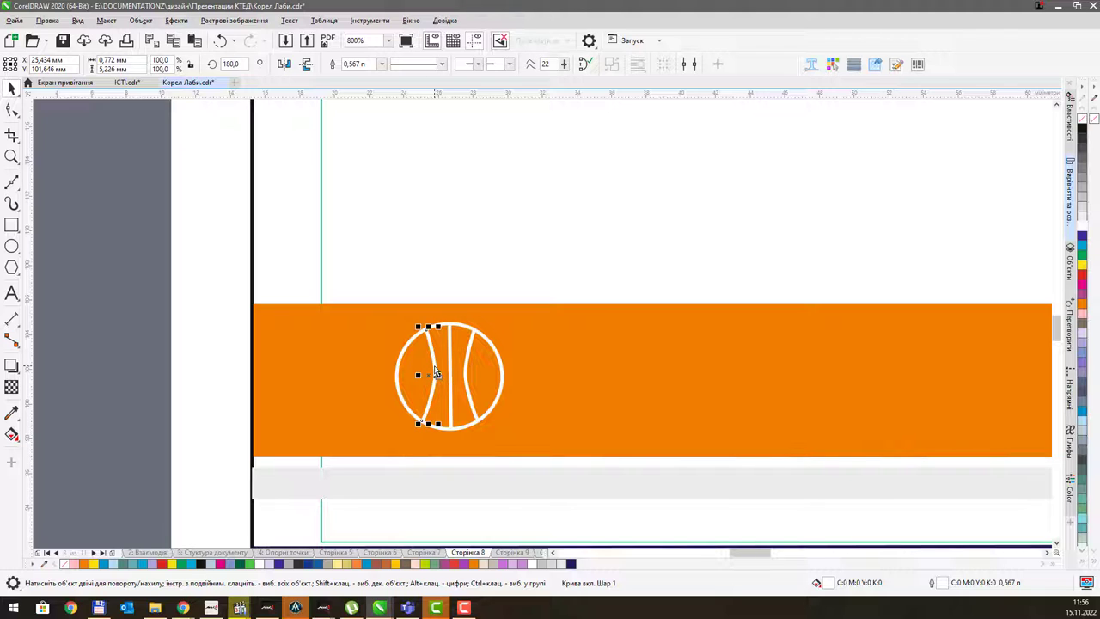
Rotate the seam curve 90° and move it onto the ball's top
key(ctrl+z)
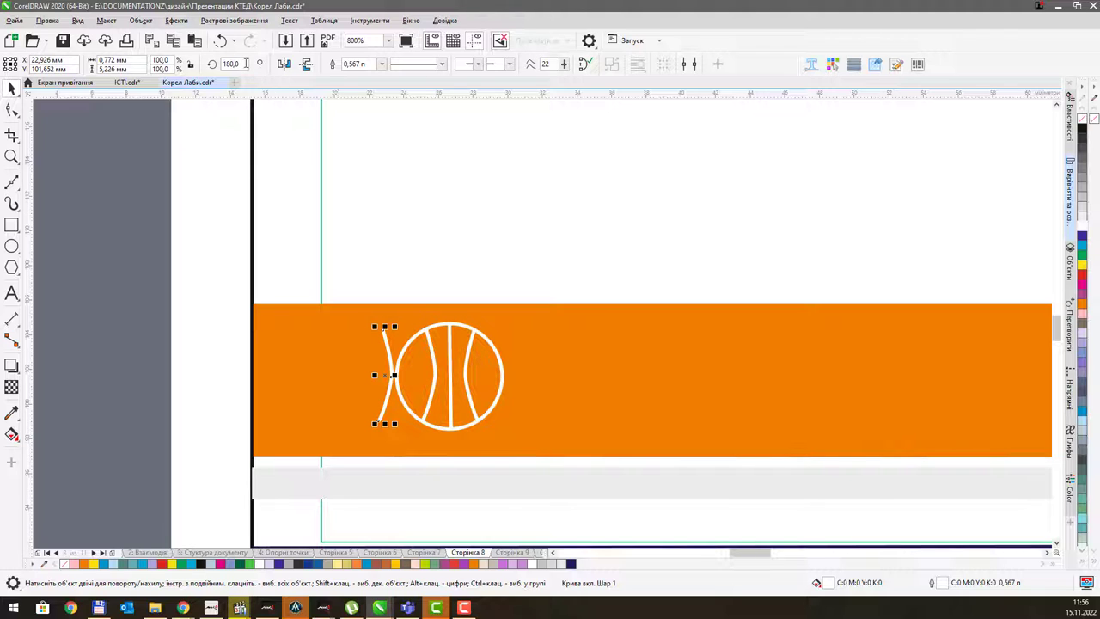
click(234, 64)
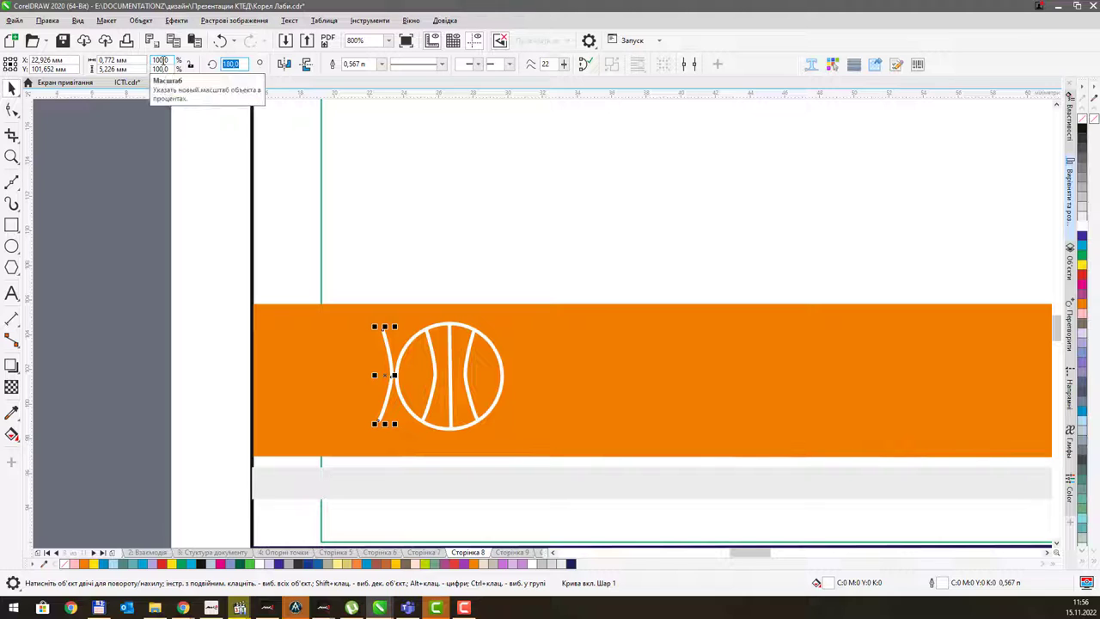
text(90)
key(Return)
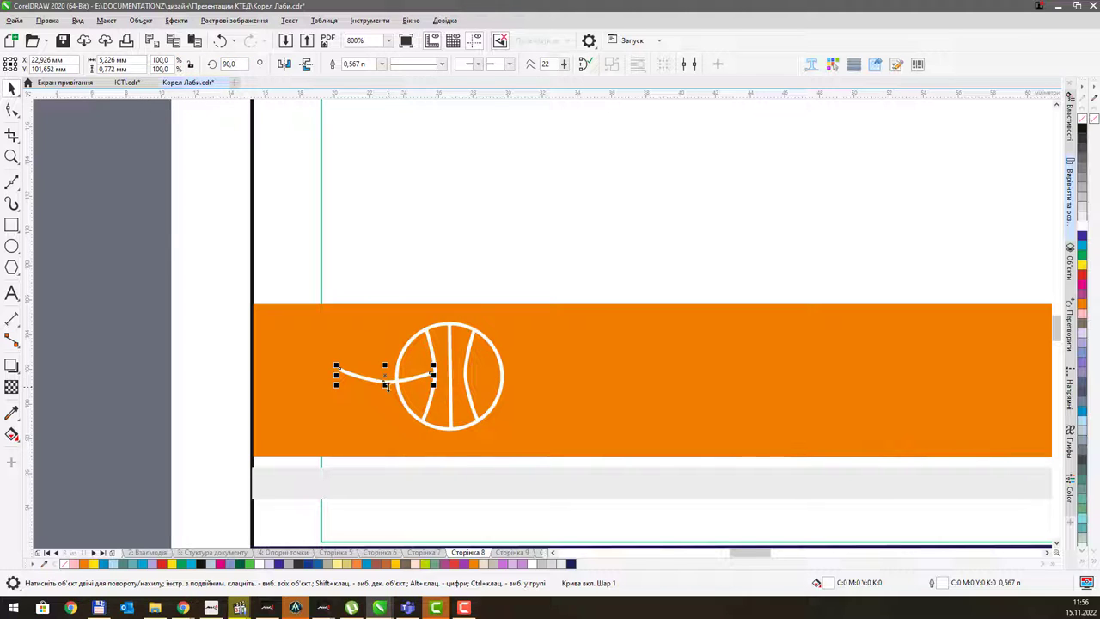
drag(388, 381, 452, 353)
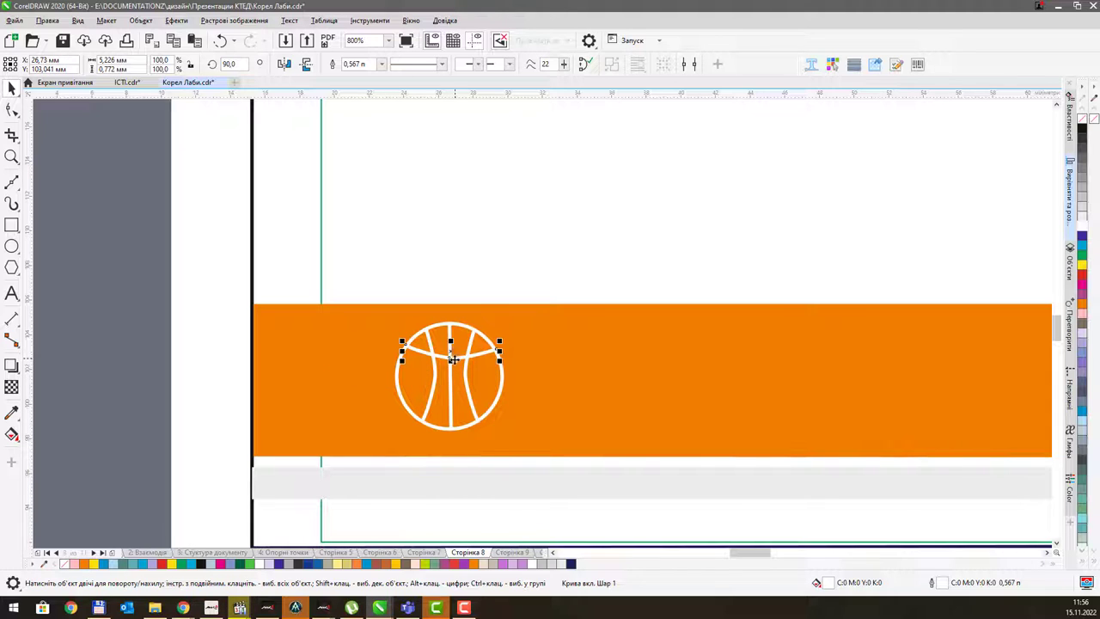
Rotate the curve to 270° instead and place it as the ball's lower seam
key(ctrl+z)
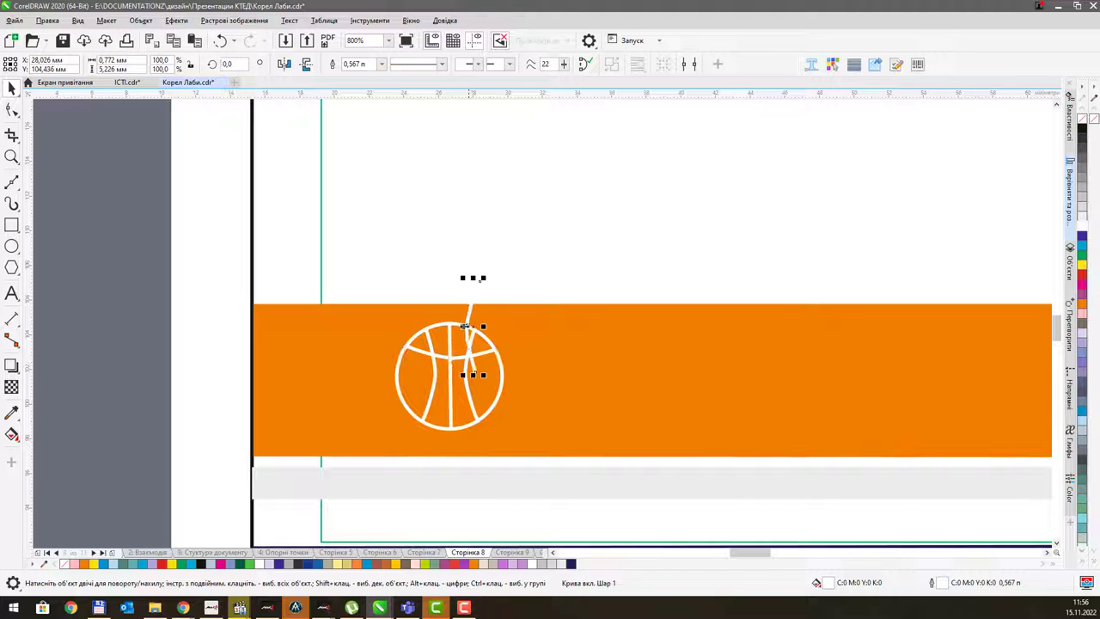
click(228, 64)
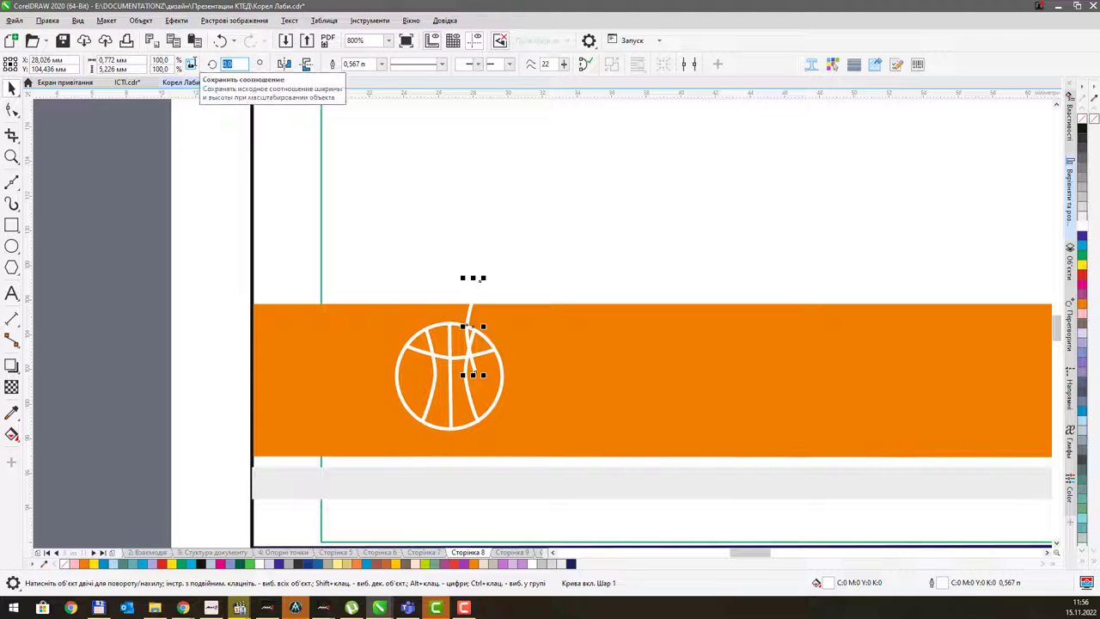
text(270)
key(Return)
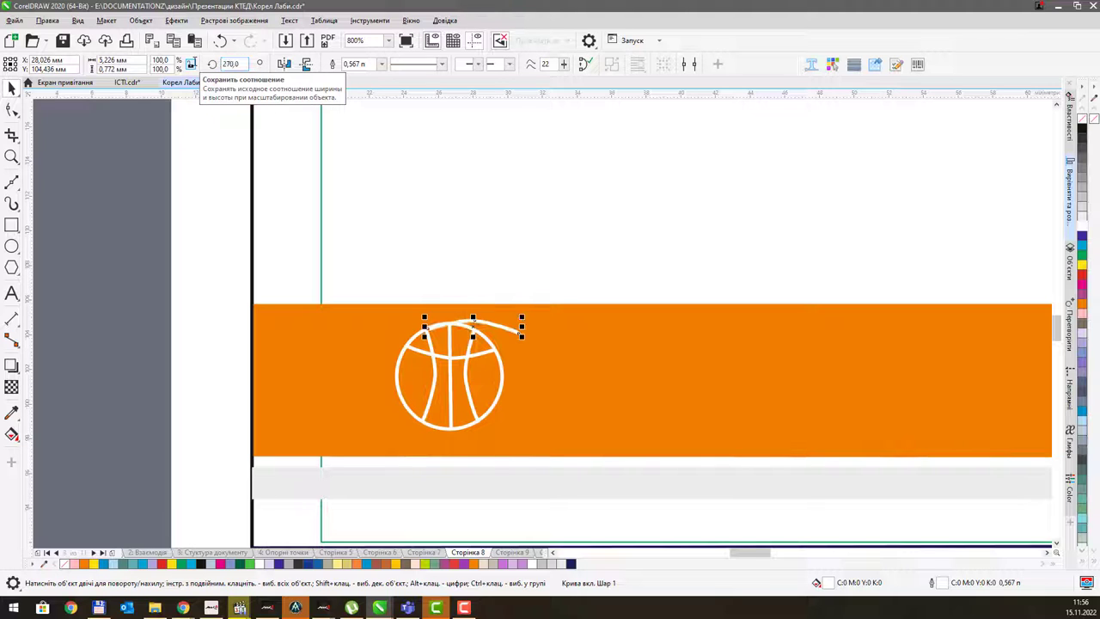
click(496, 322)
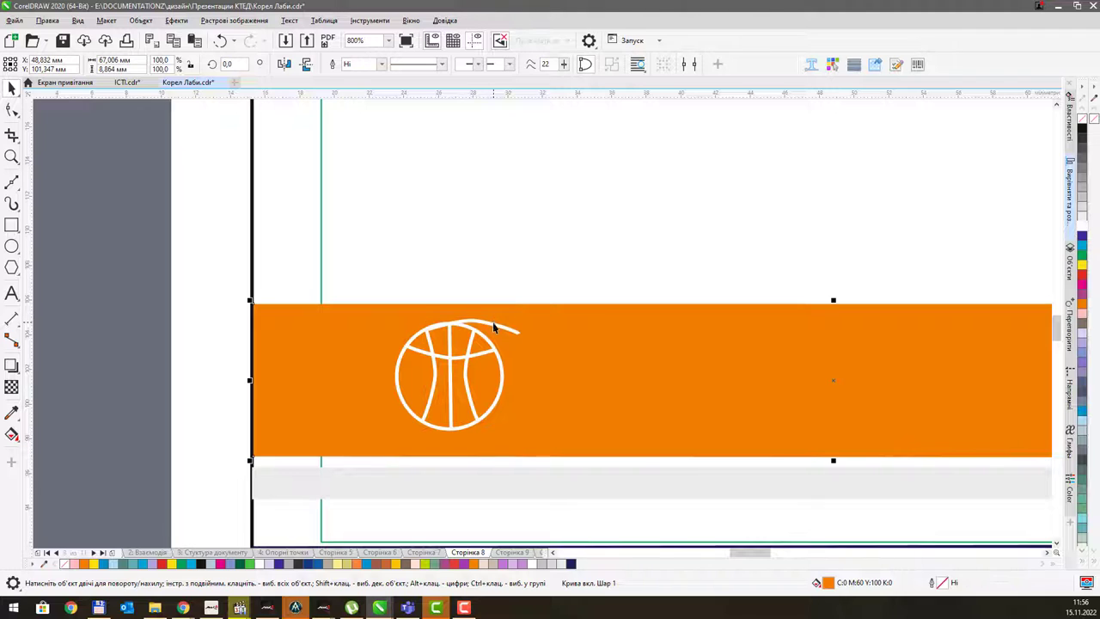
click(495, 324)
drag(495, 323, 470, 401)
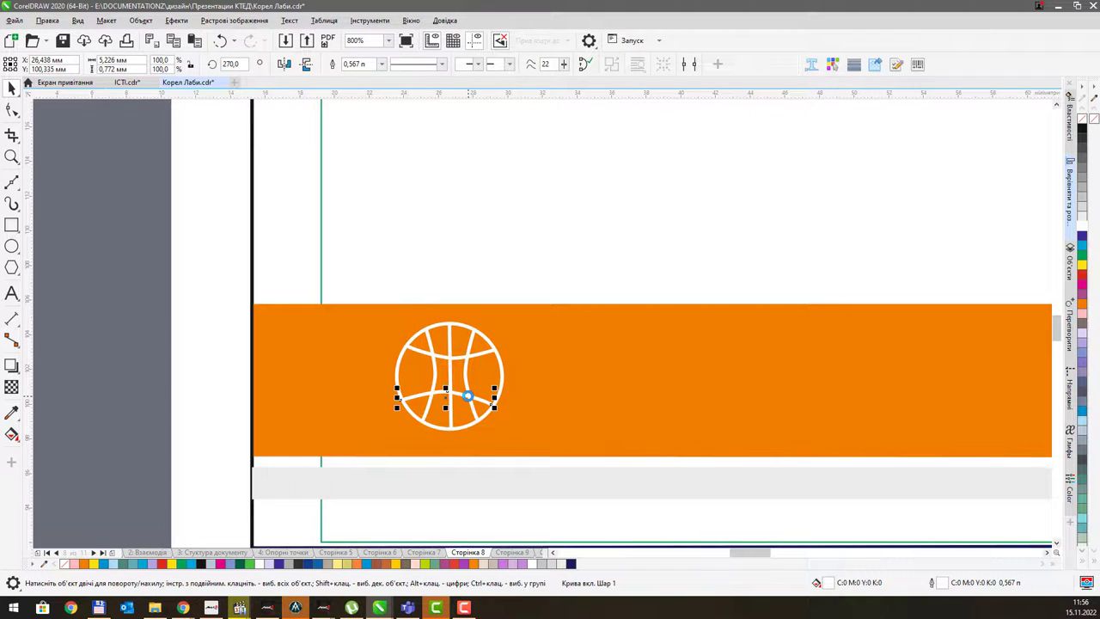
click(496, 255)
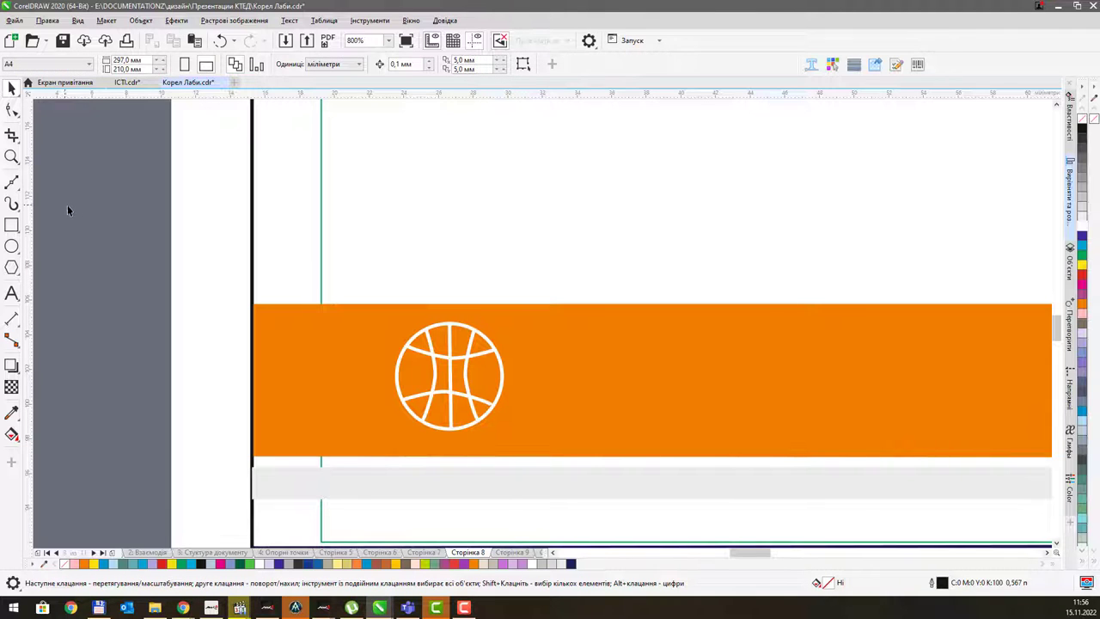
Copy the vertical centre line, rotate it 90°, and lay it horizontally across the ball's centre
click(451, 385)
drag(451, 385, 525, 334)
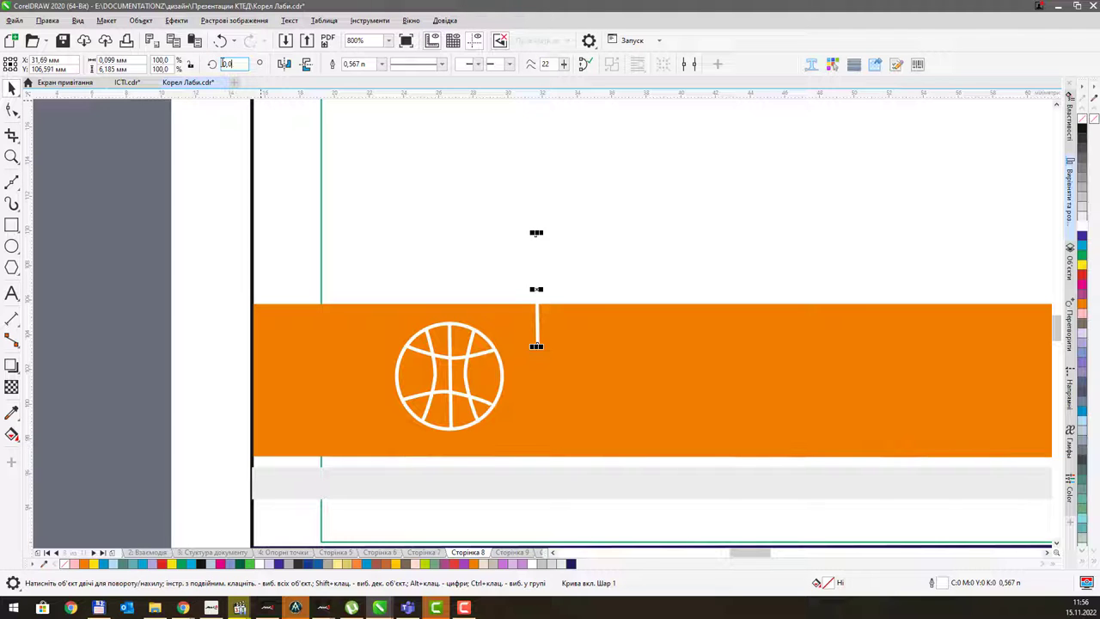
text(90)
key(Return)
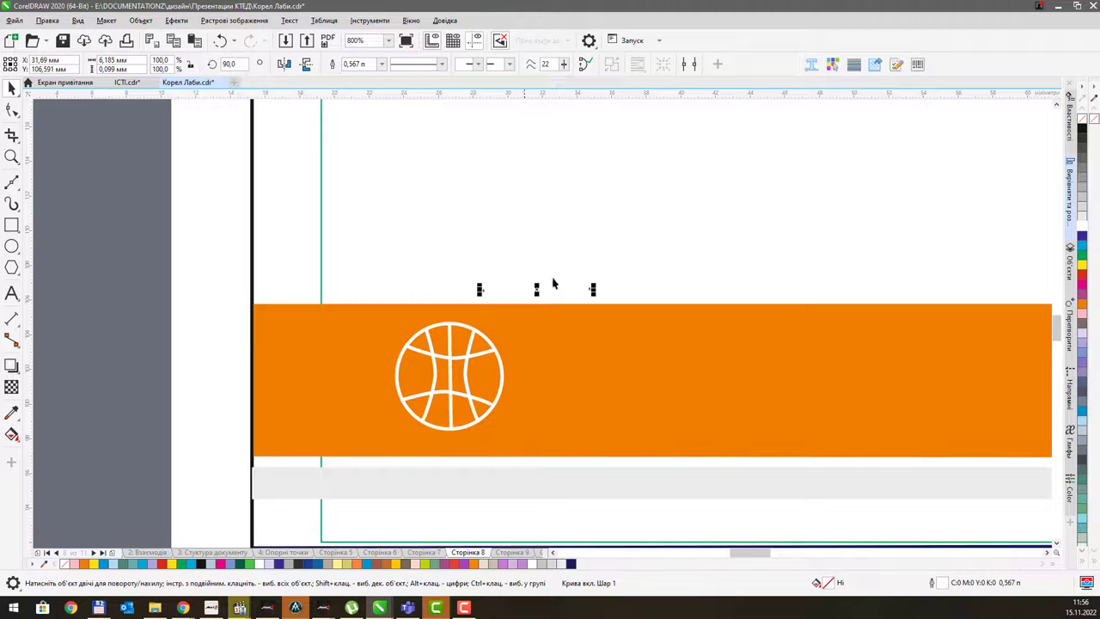
drag(558, 291, 470, 378)
click(573, 247)
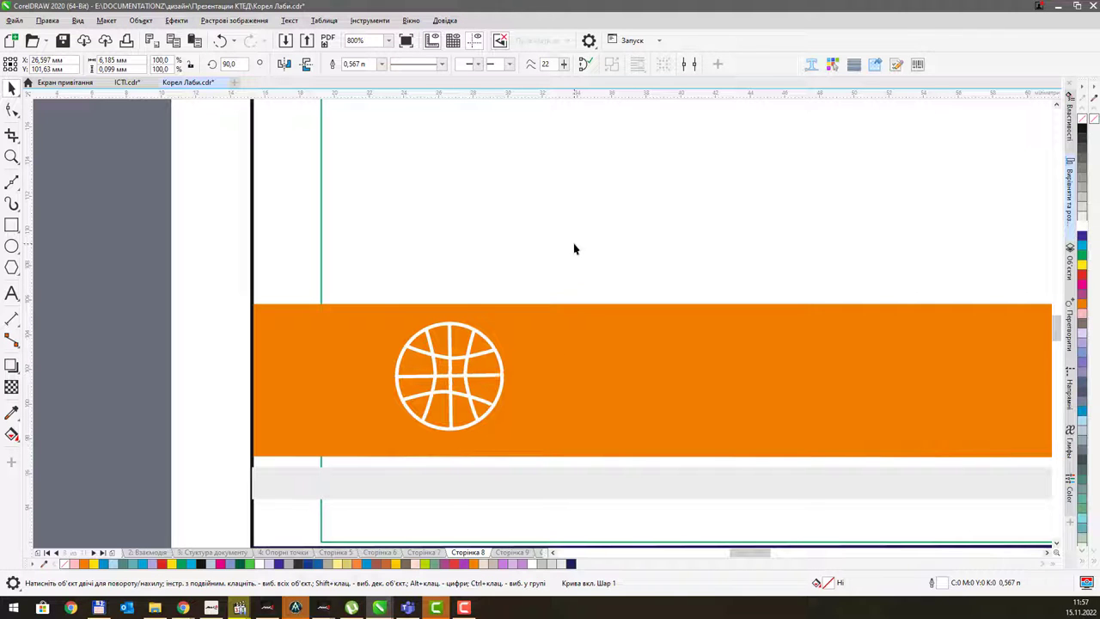
scroll(568, 253, down, 5)
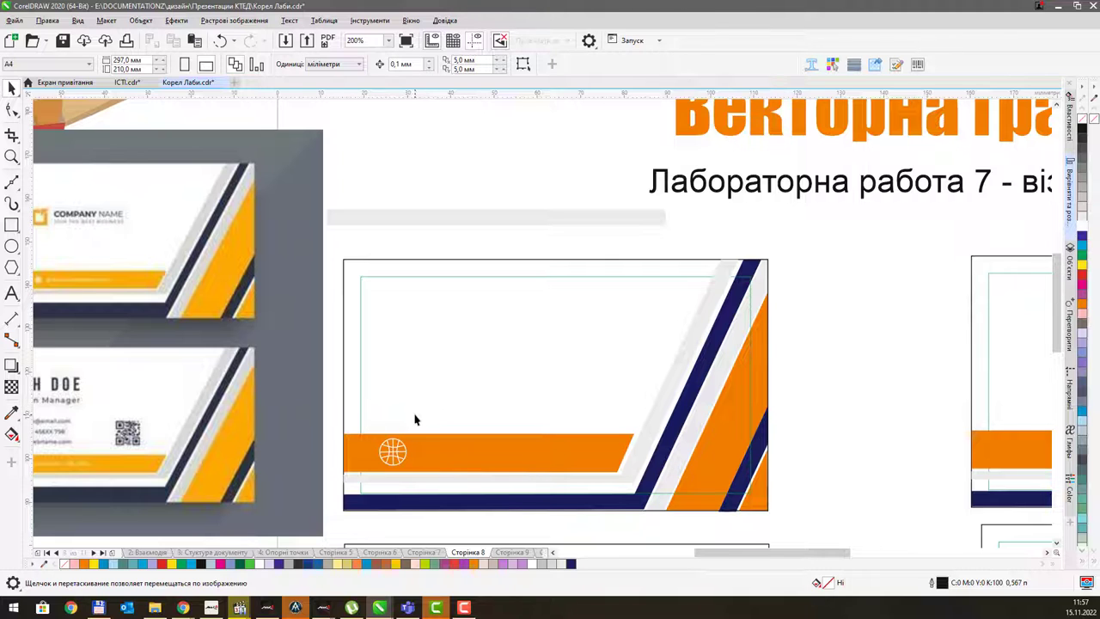
Group the basketball icon's seven parts with Ctrl+G and scale the group to 67.3%
drag(427, 432, 372, 468)
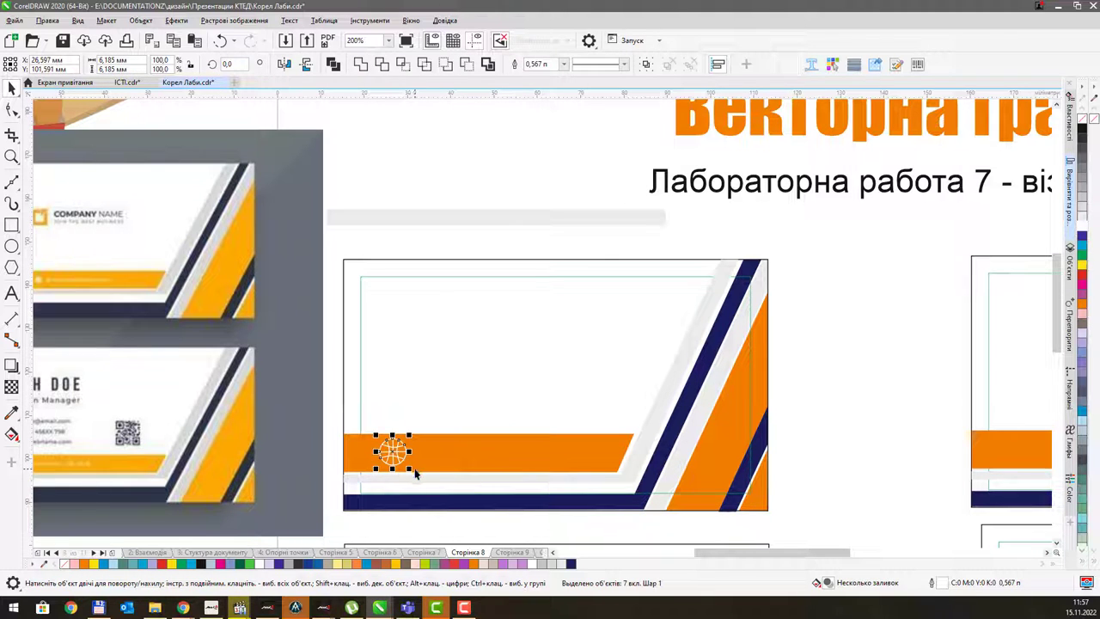
key(ctrl+g)
drag(409, 468, 1020, 448)
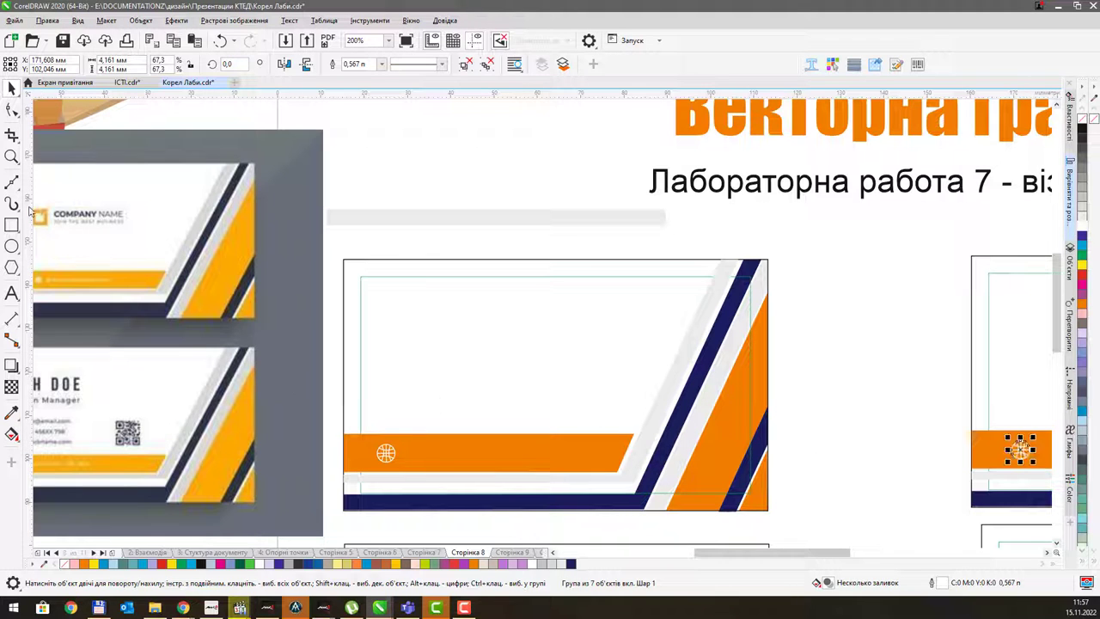
key(F8)
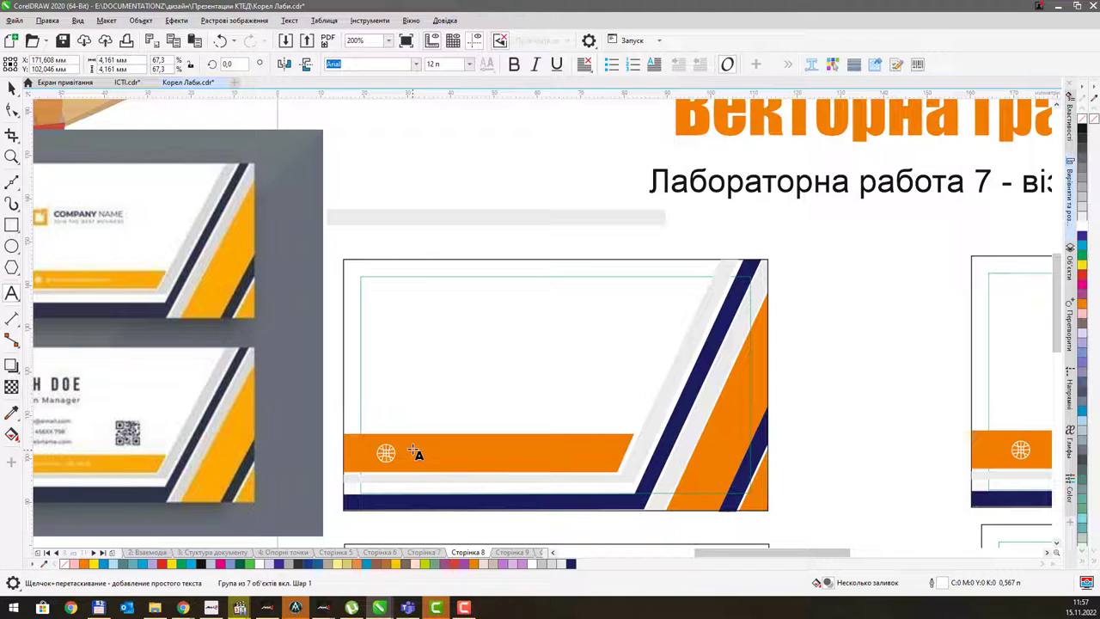
click(414, 459)
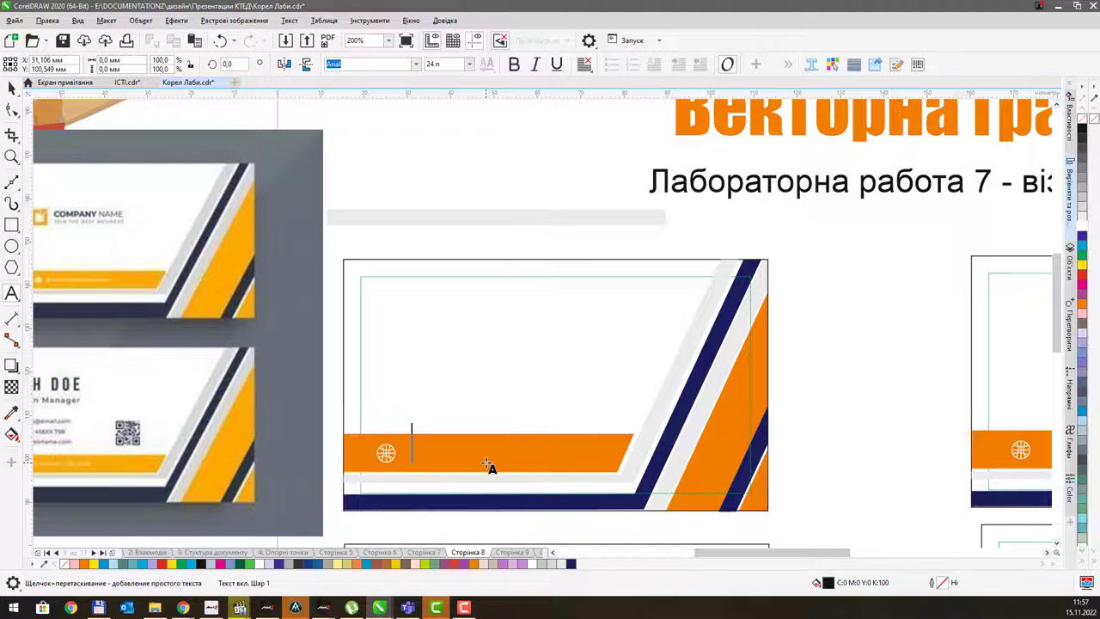
text(ЦЦ)
key(BackSpace)
key(BackSpace)
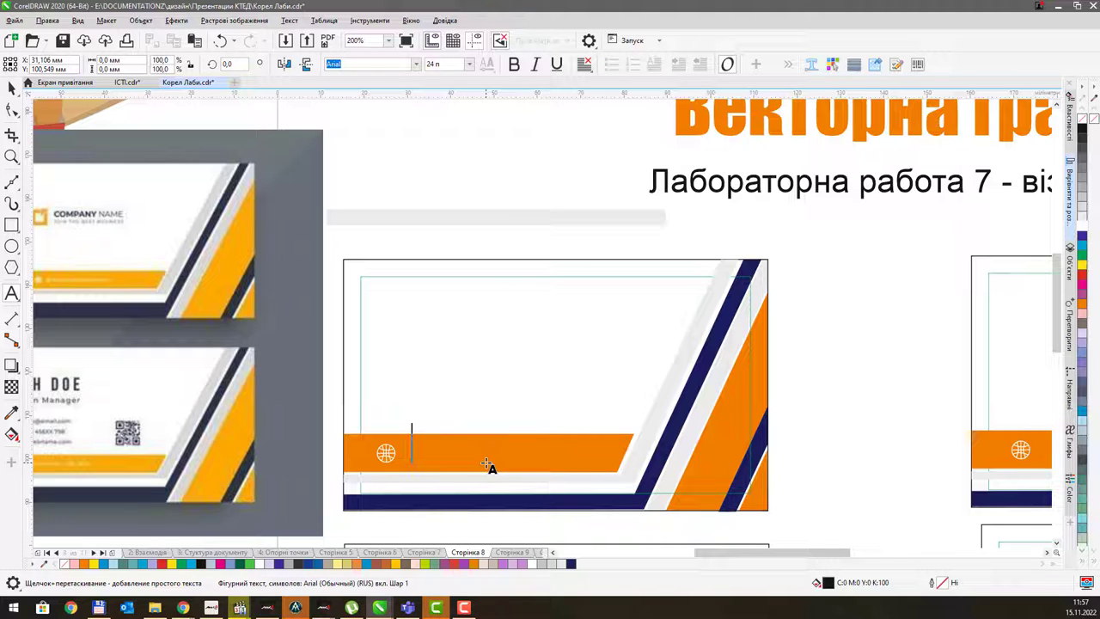
key(alt+shift)
key(alt+shift)
text(ww)
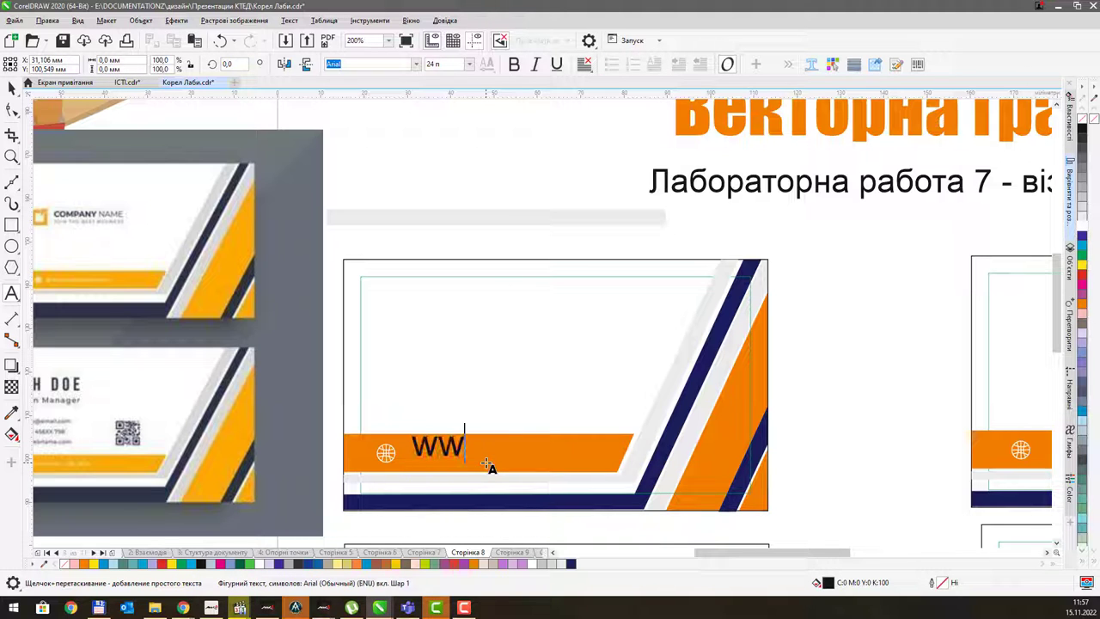
text(w.nmu.)
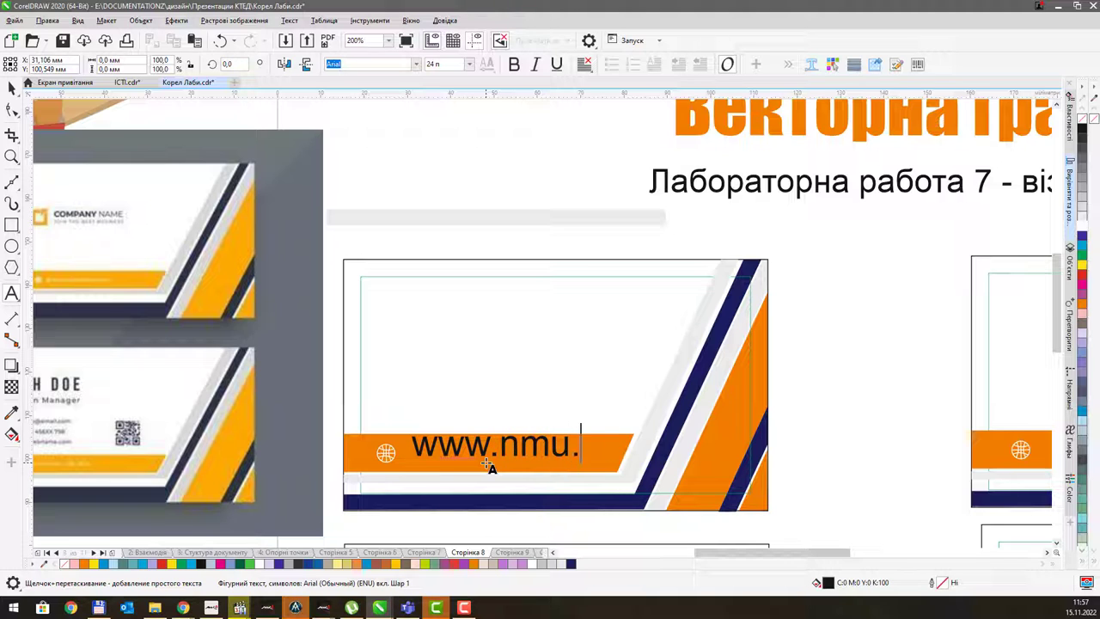
text(org.ua)
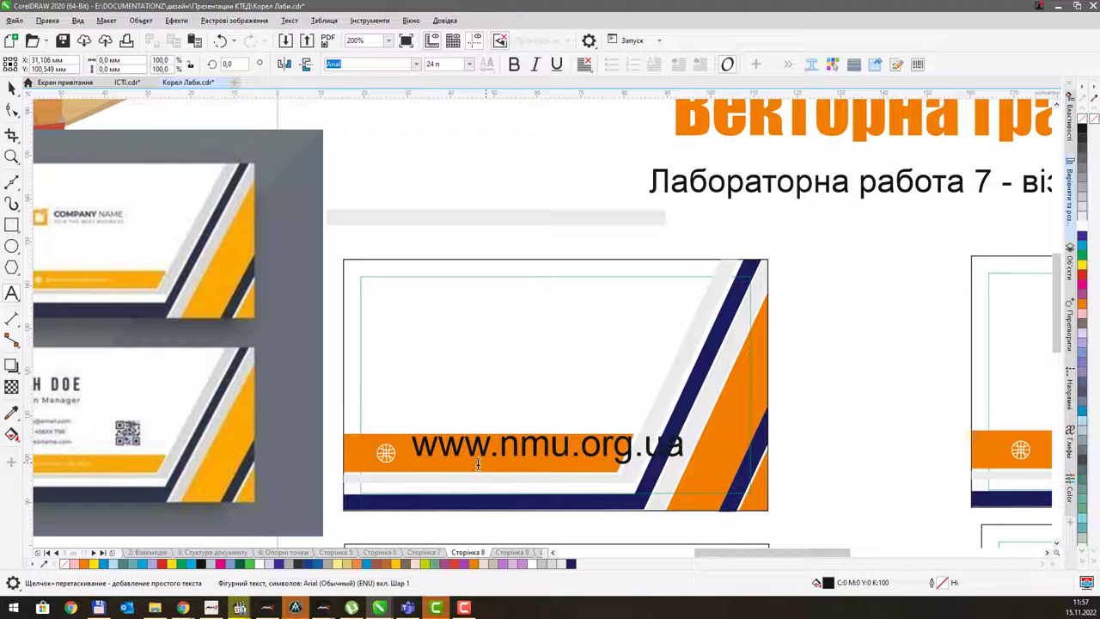
key(ctrl+space)
click(12, 88)
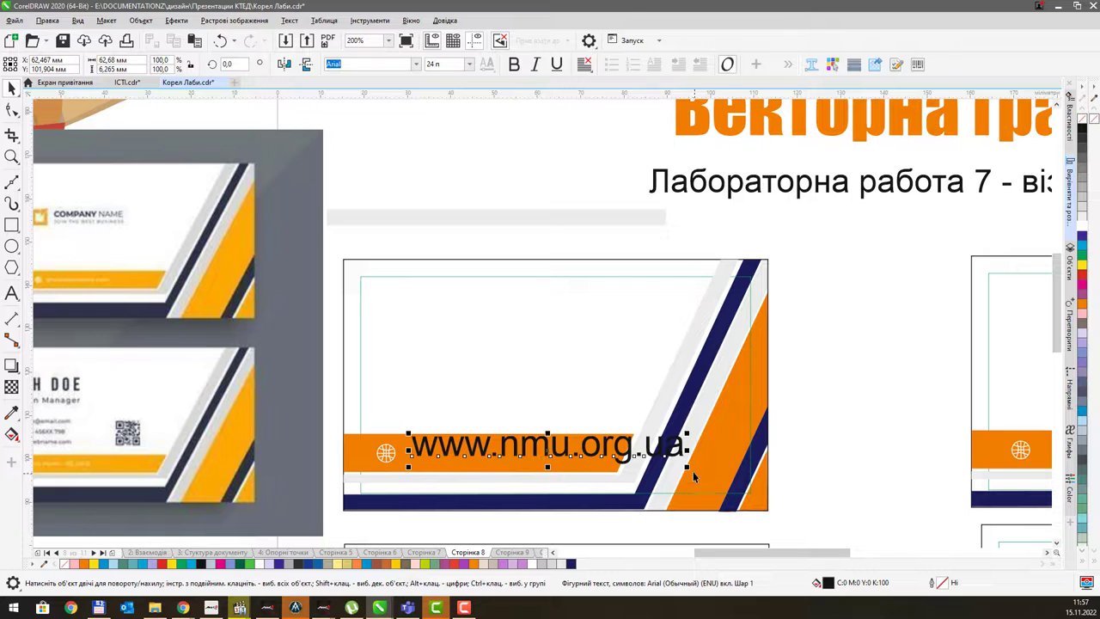
drag(690, 466, 518, 455)
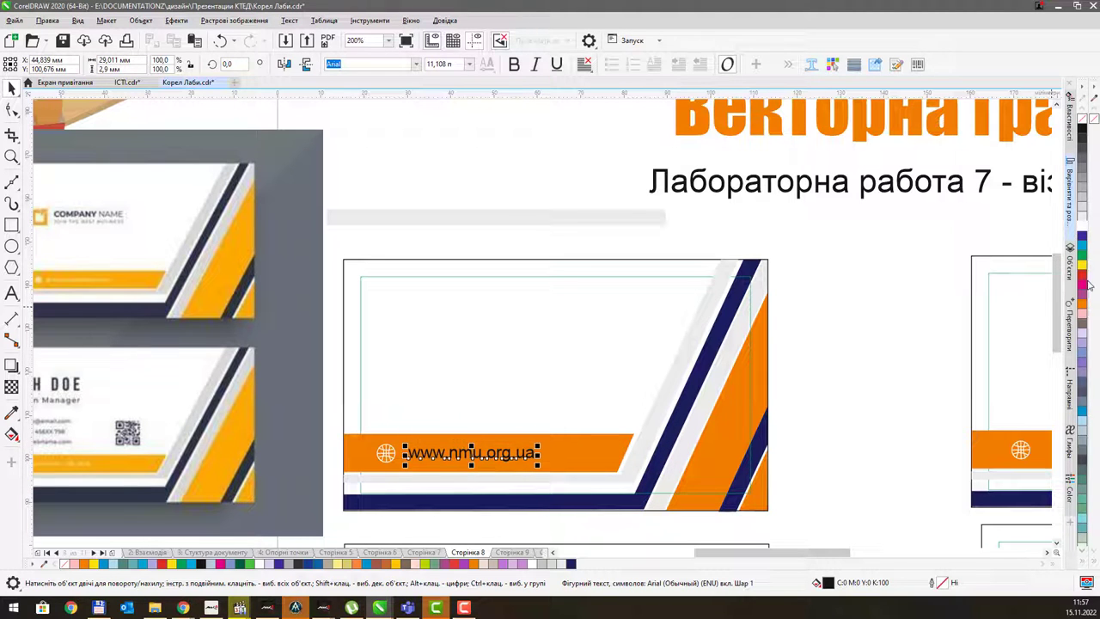
Make the web address text white in the Arial font
click(1081, 230)
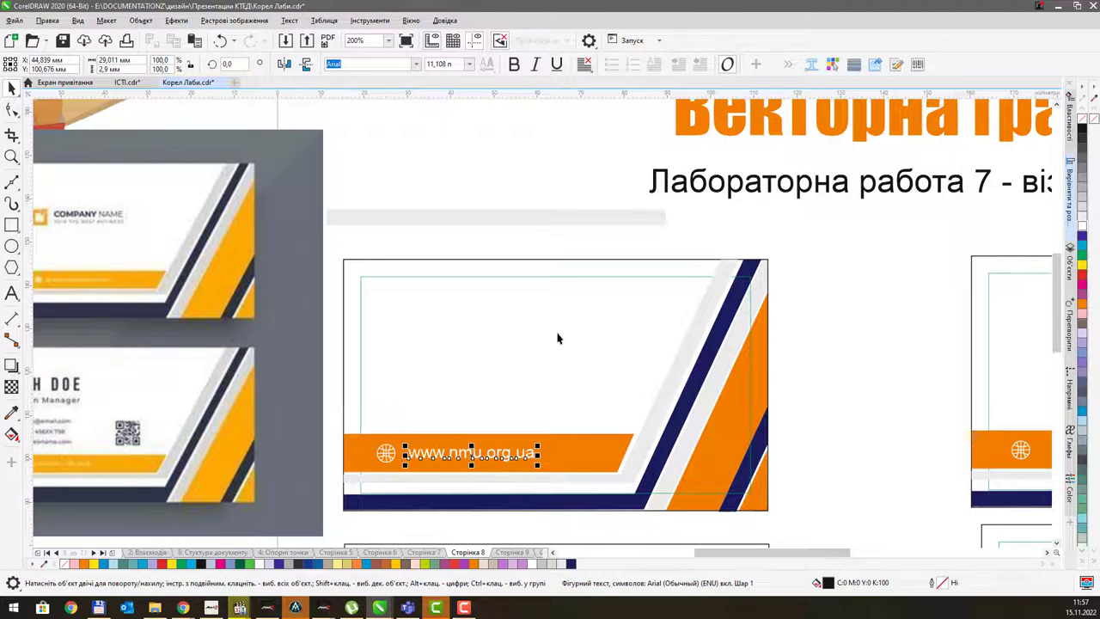
click(416, 66)
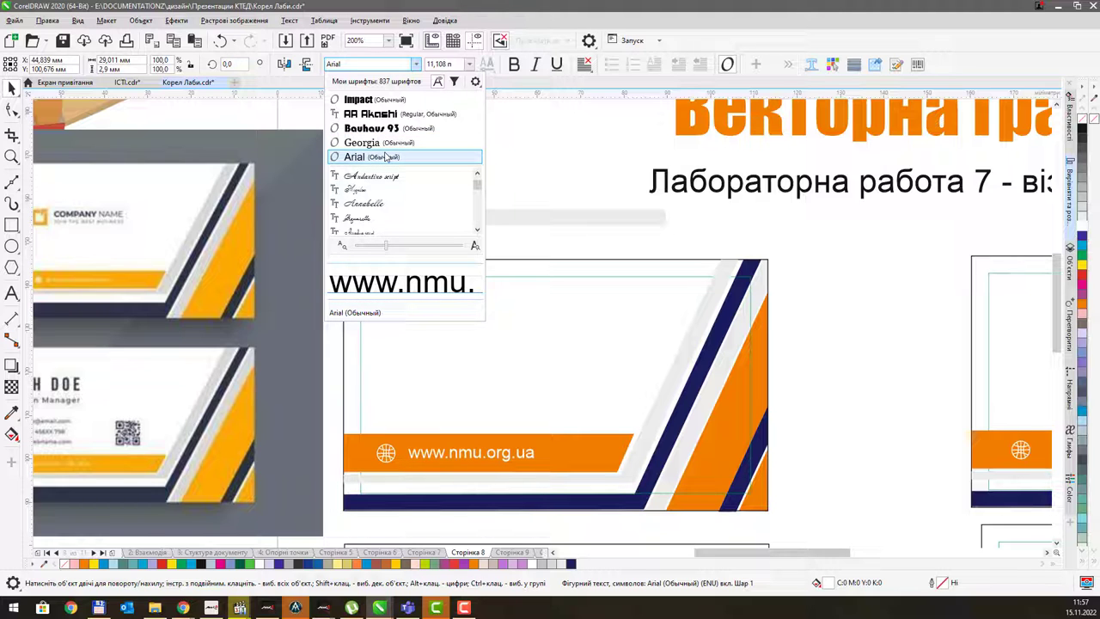
click(385, 156)
drag(533, 364, 505, 354)
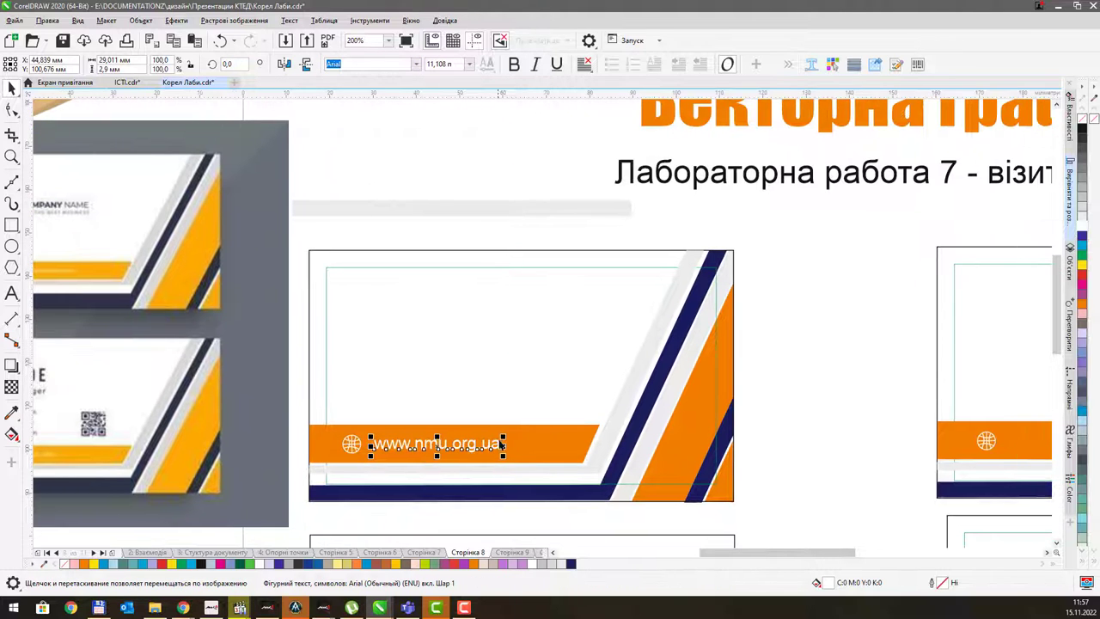
mouse_move(367, 459)
mouse_down()
mouse_move(351, 449)
mouse_move(362, 462)
mouse_up()
click(472, 447)
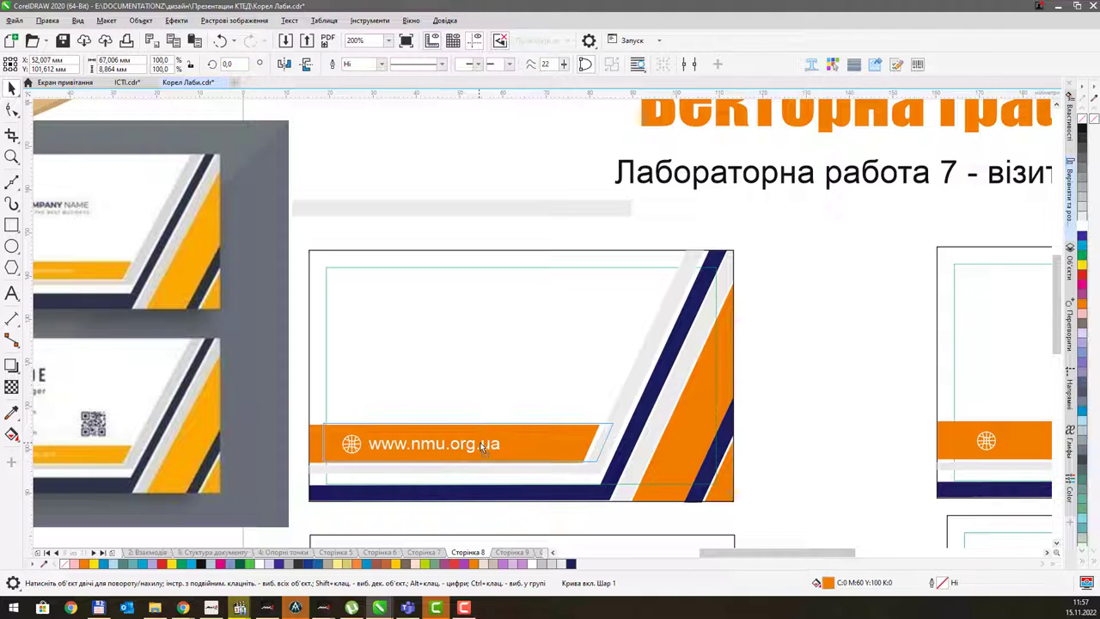
click(469, 453)
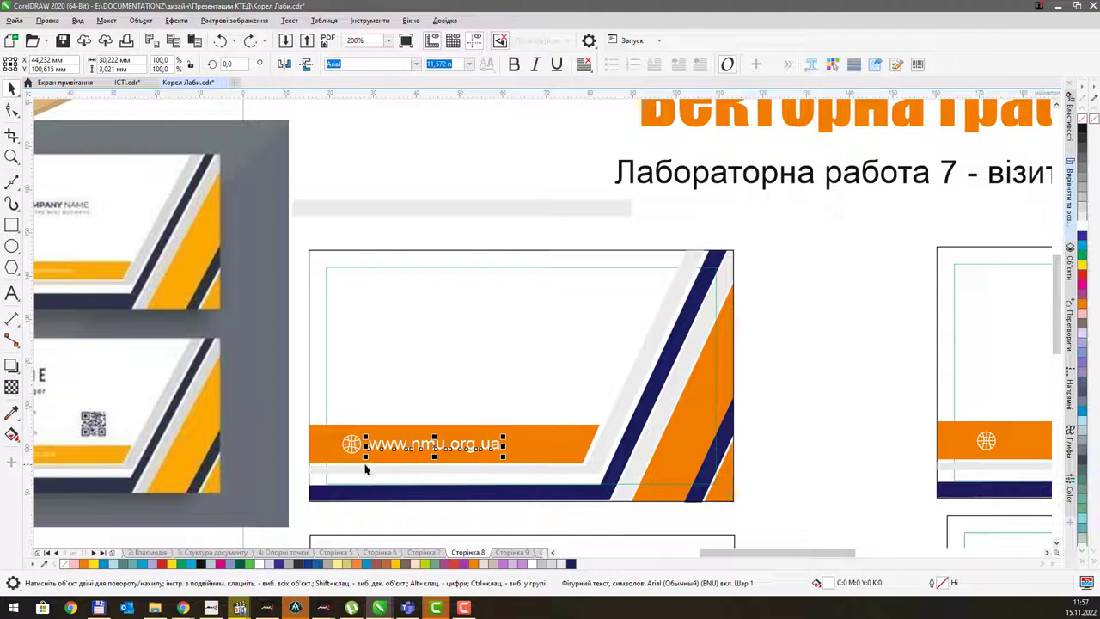
drag(362, 458, 368, 460)
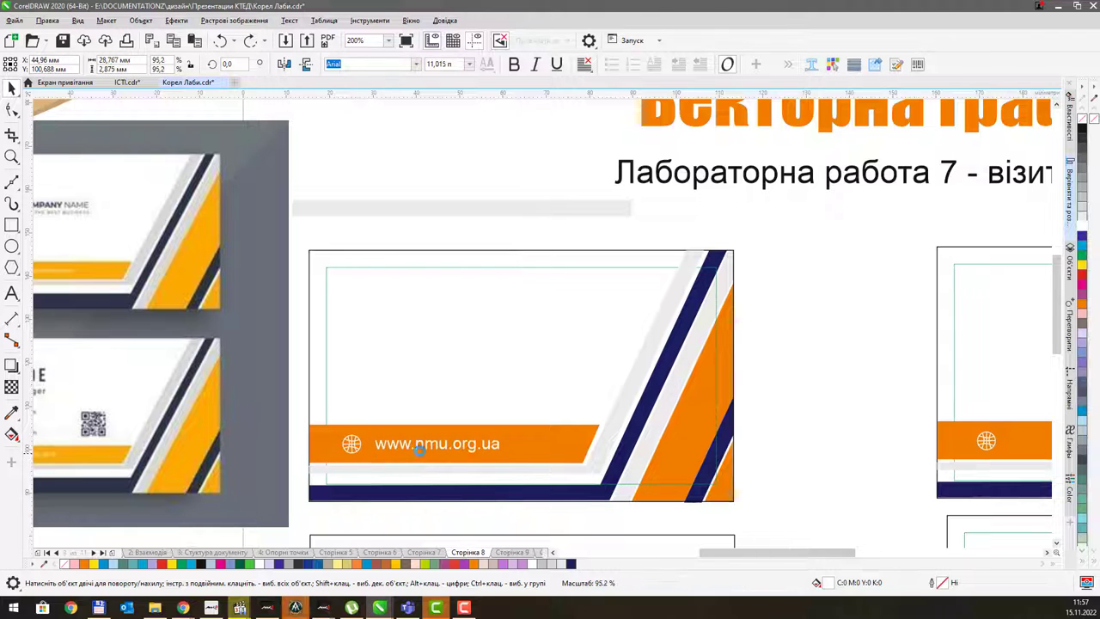
drag(439, 443, 448, 443)
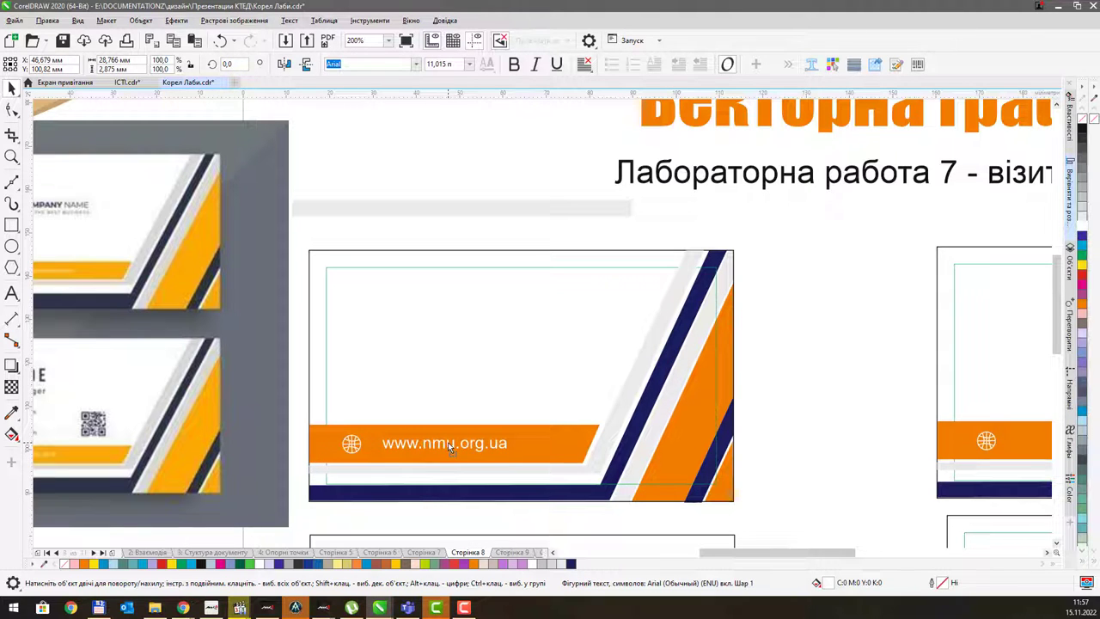
scroll(490, 397, down, 2)
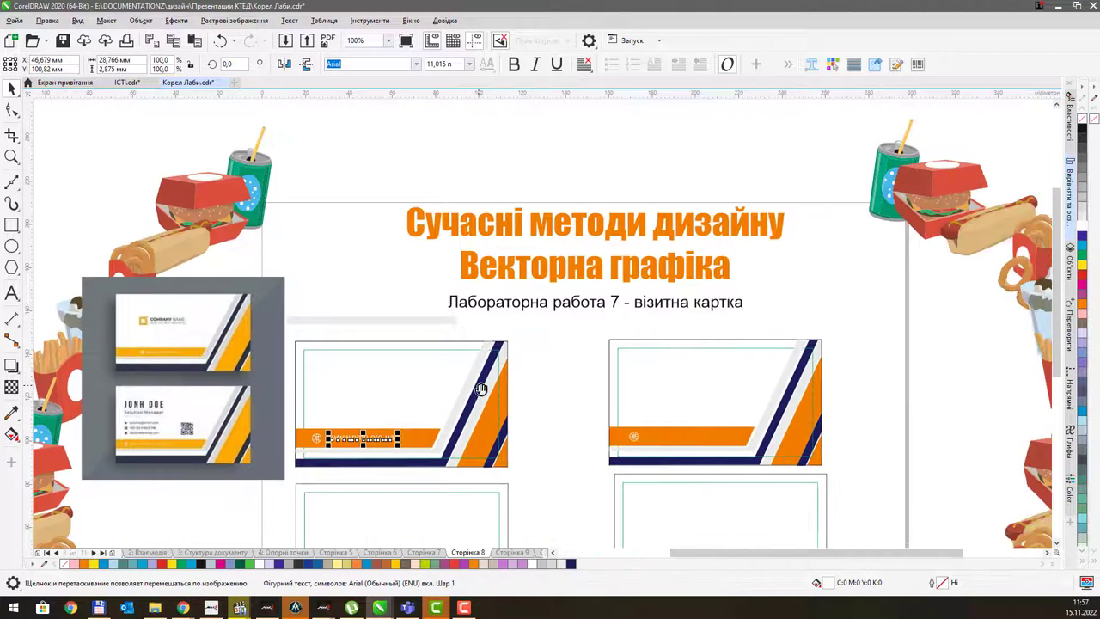
drag(395, 427, 699, 443)
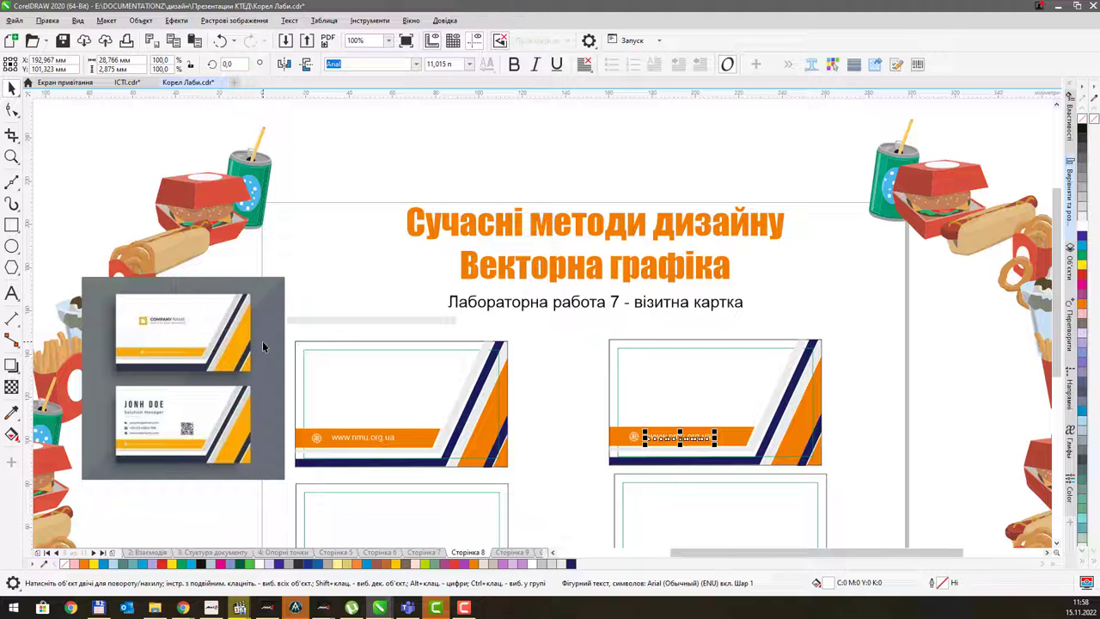
key(h)
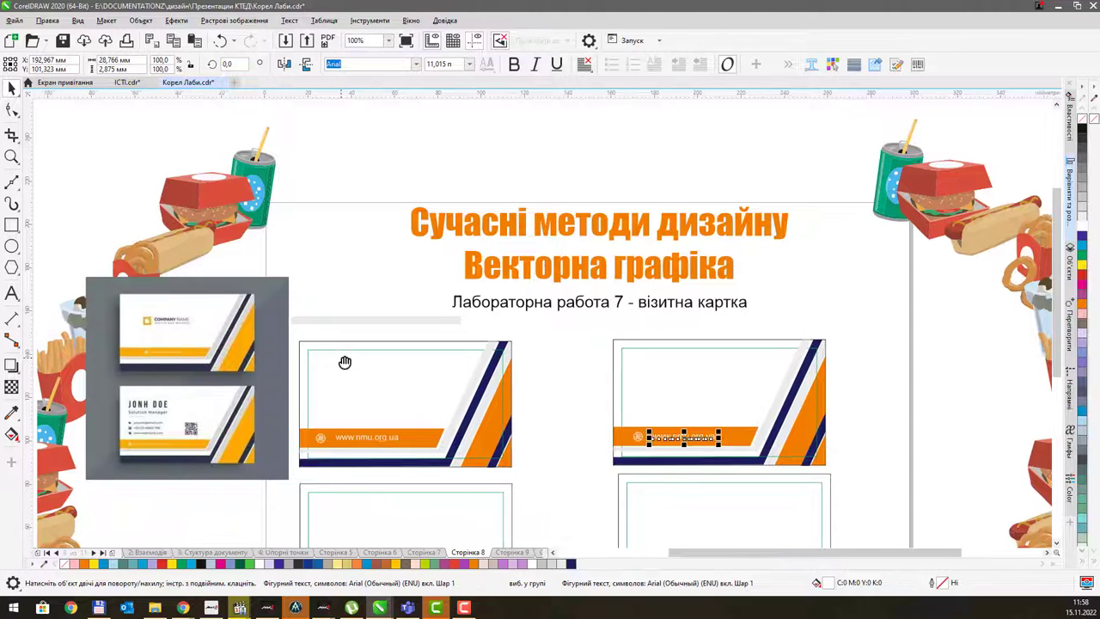
drag(344, 359, 378, 381)
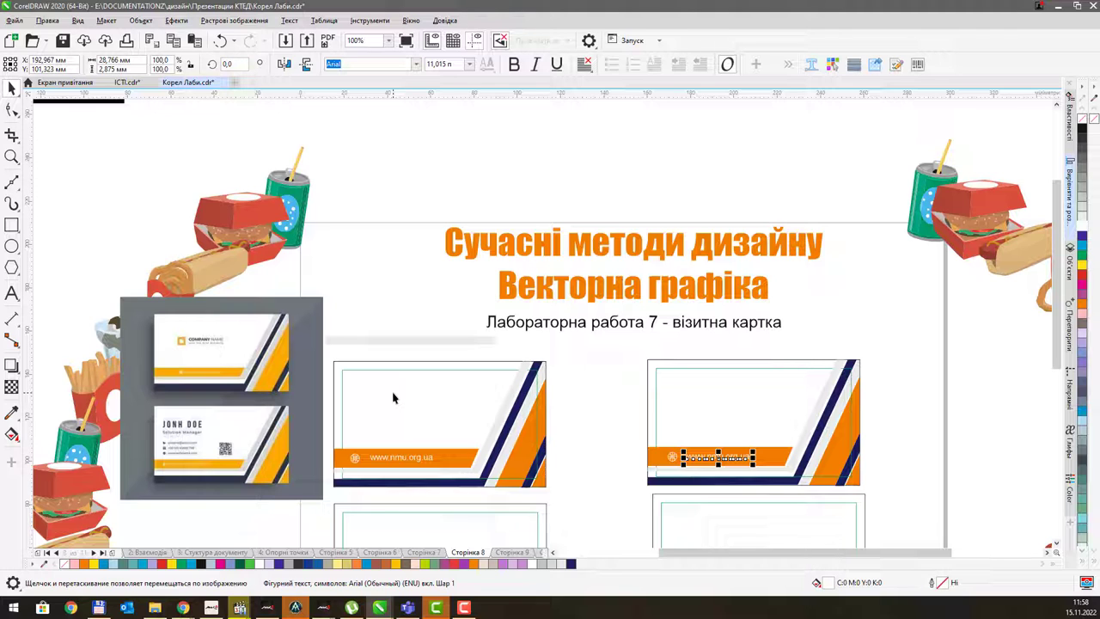
click(381, 374)
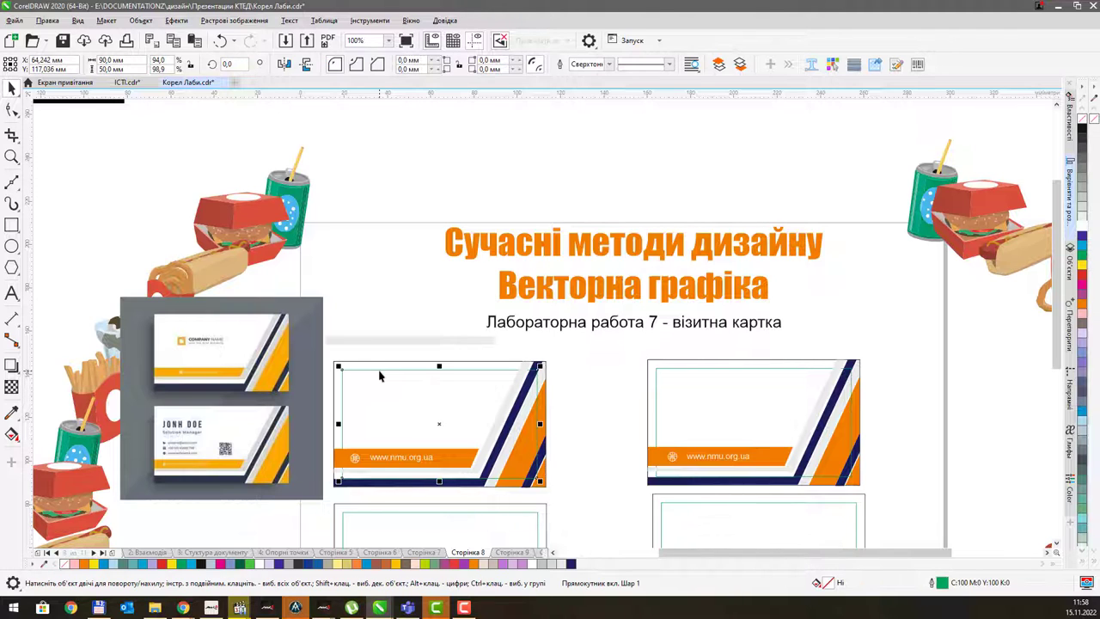
click(657, 386)
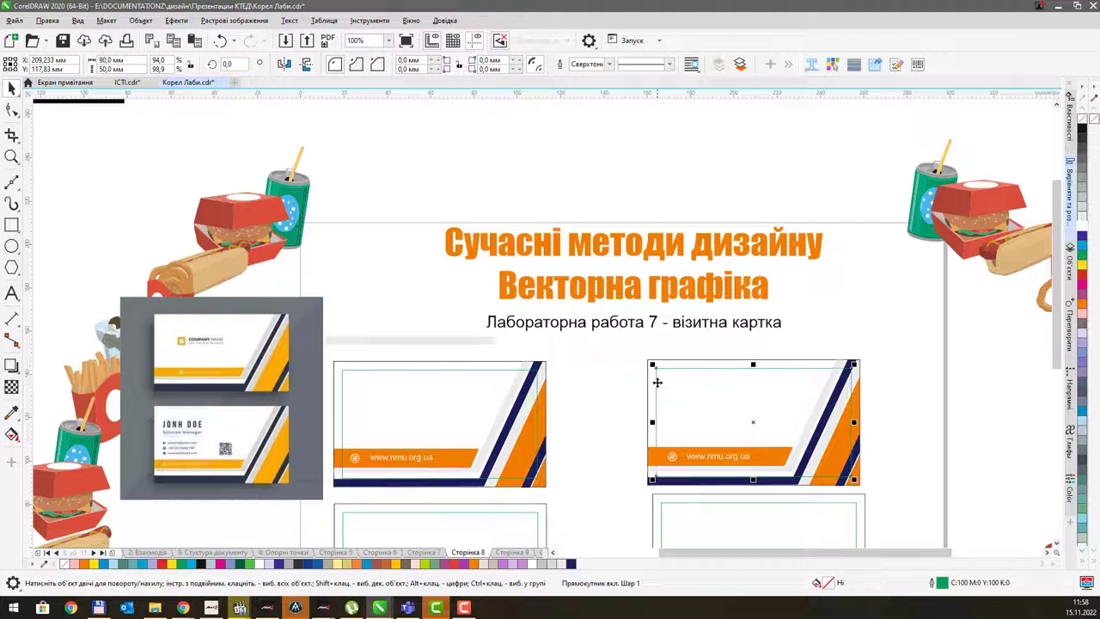
scroll(432, 353, up, 1)
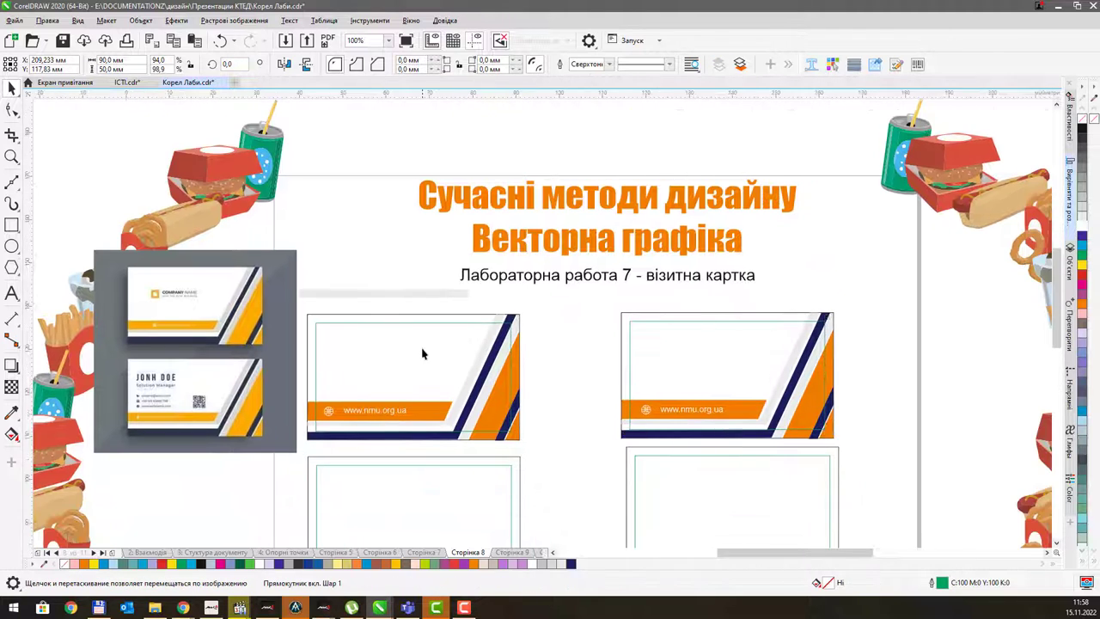
Pan and zoom across both cards, pick the Bezier tool, and zoom into the left card
scroll(422, 351, up, 1)
drag(369, 367, 422, 376)
scroll(422, 375, down, 1)
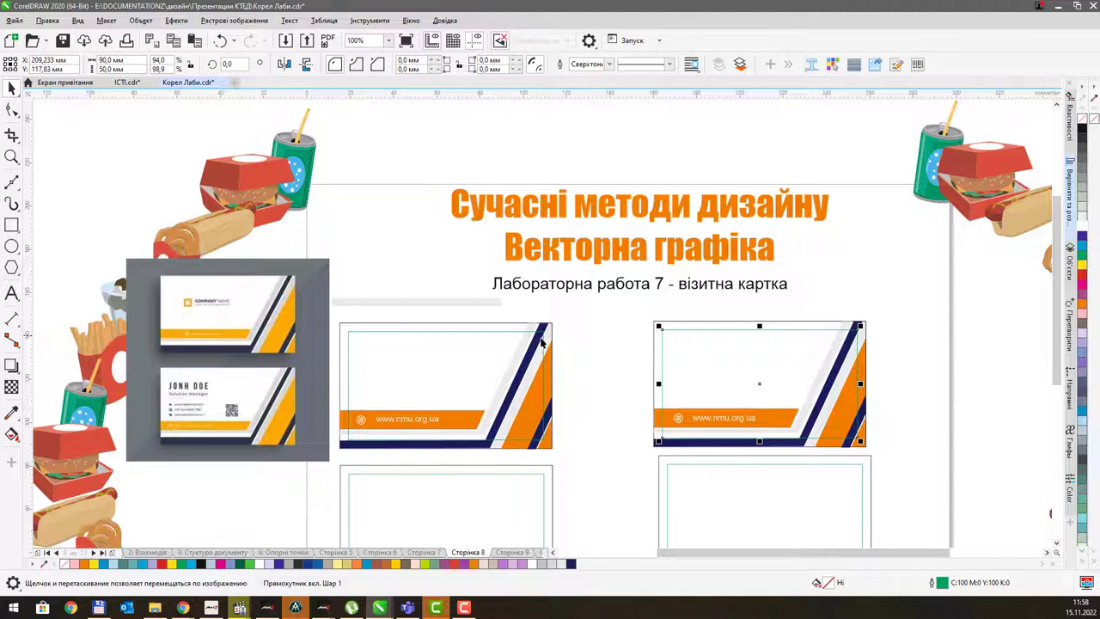
drag(494, 348, 513, 327)
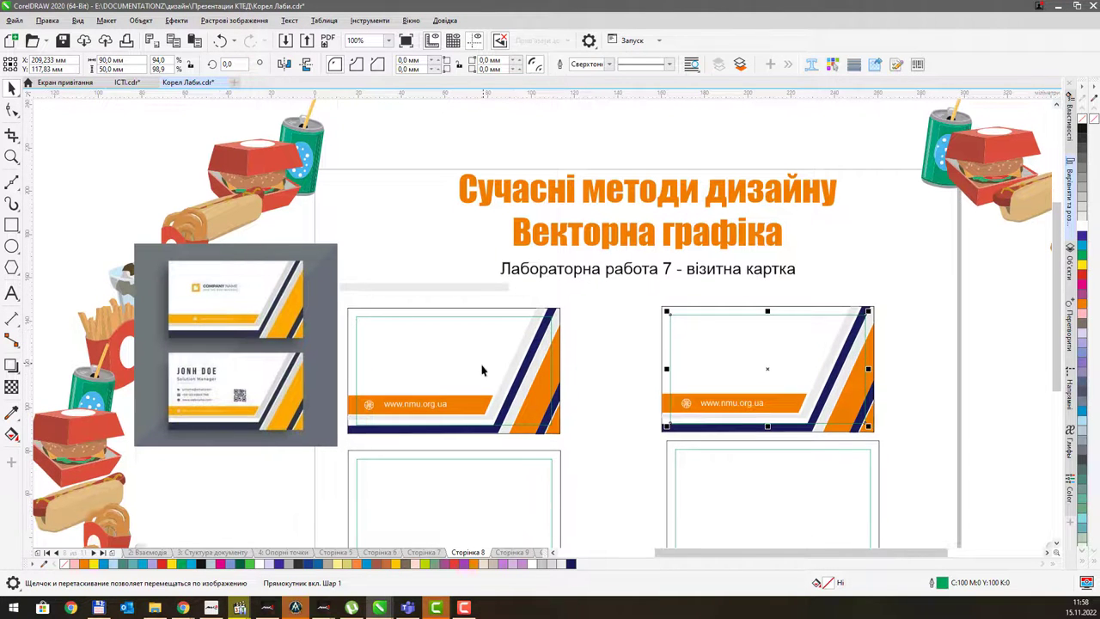
scroll(423, 347, up, 3)
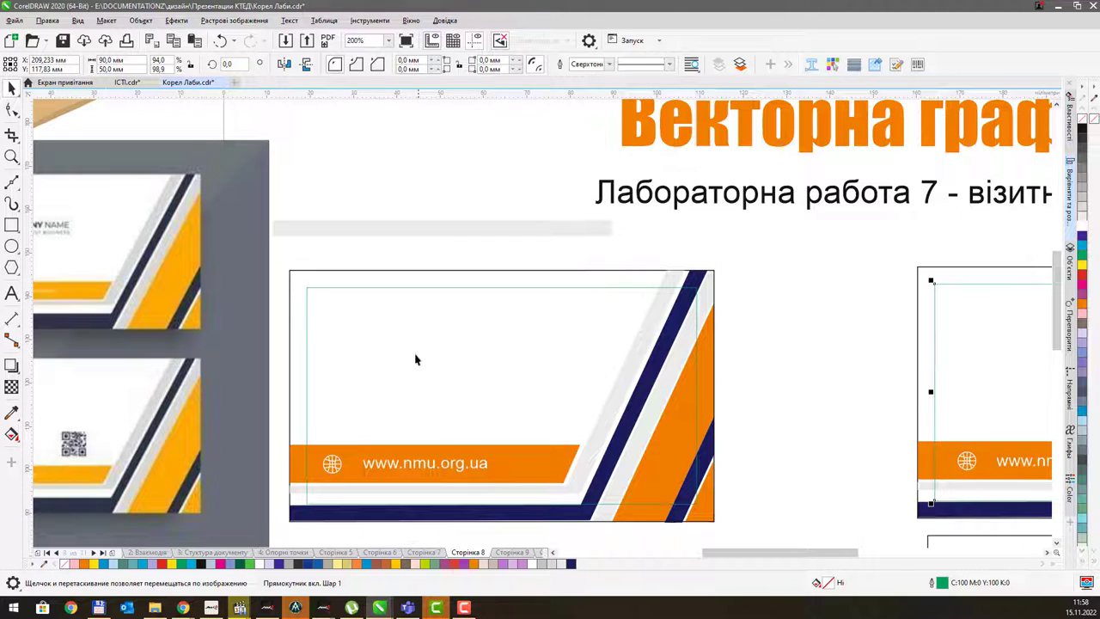
scroll(414, 360, down, 2)
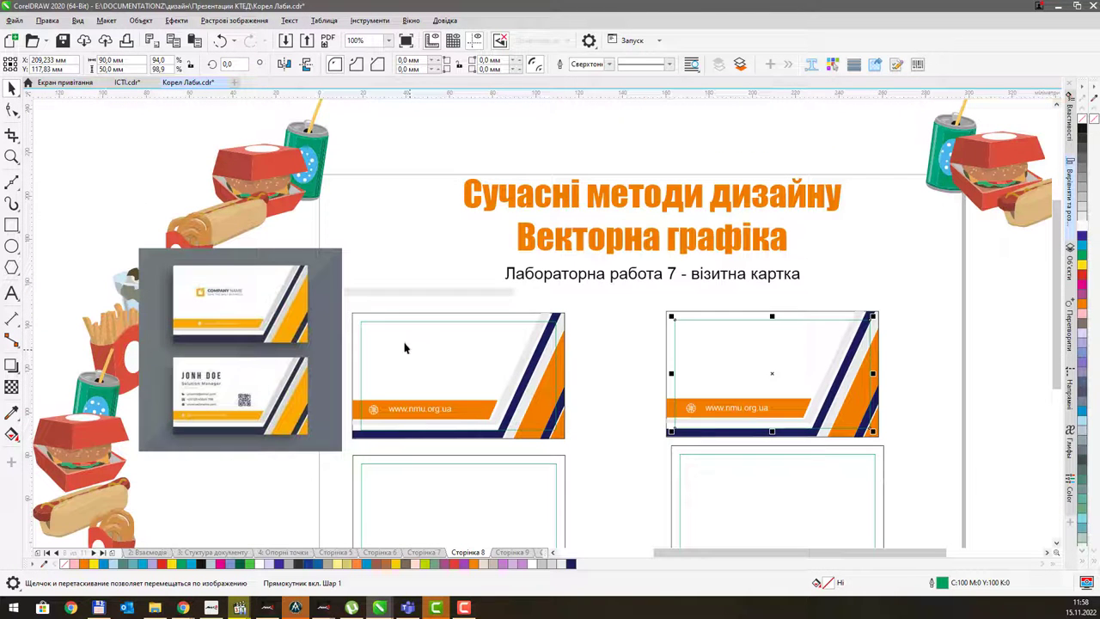
scroll(397, 342, up, 2)
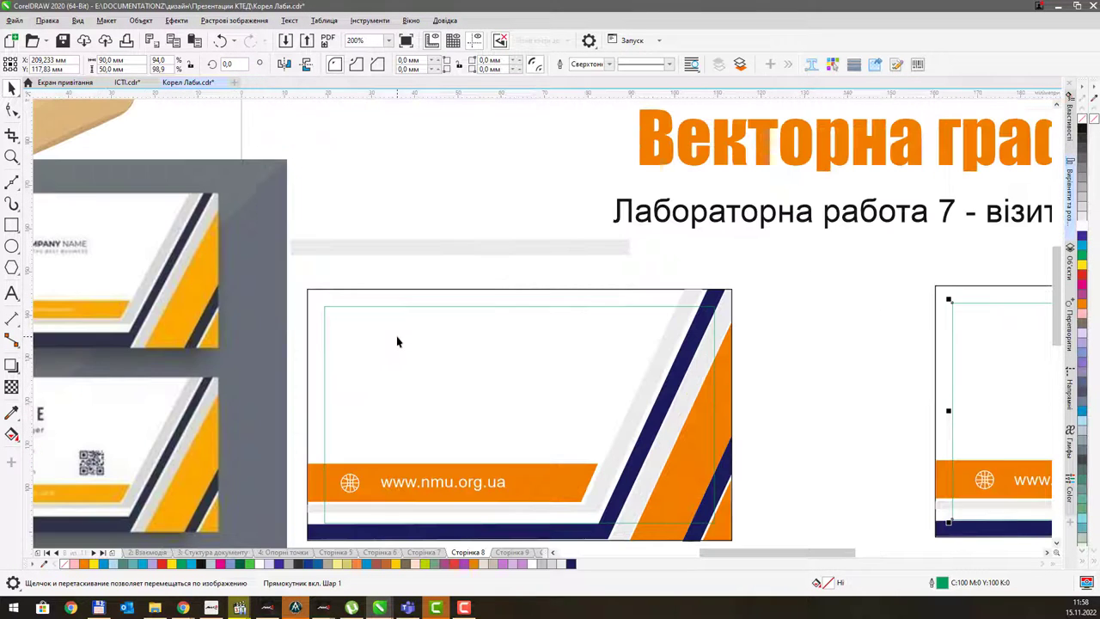
click(12, 182)
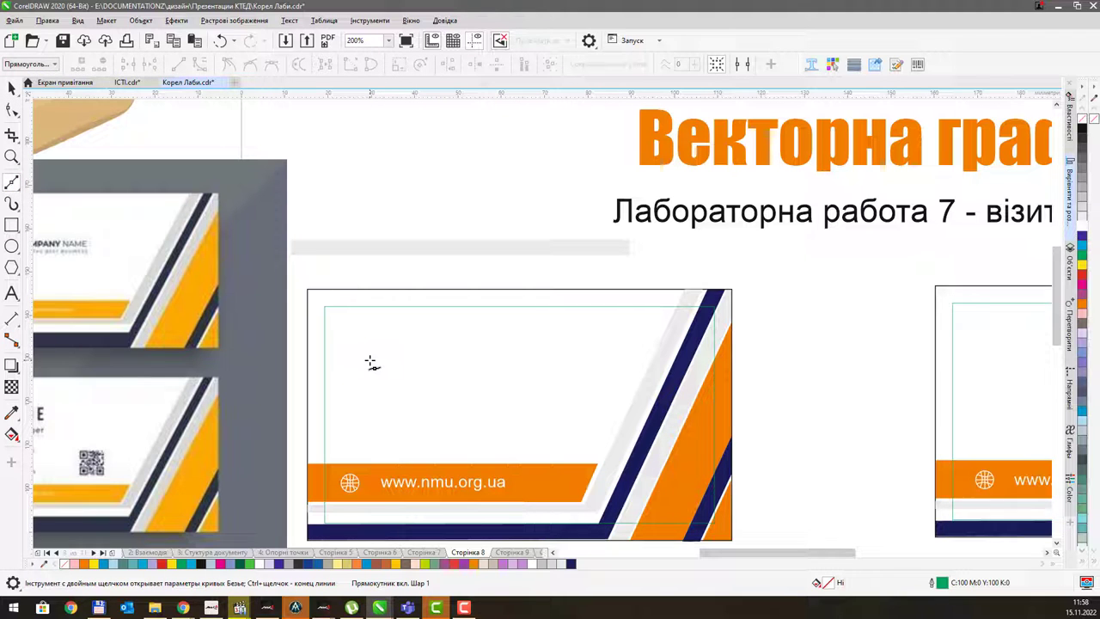
scroll(375, 359, up, 3)
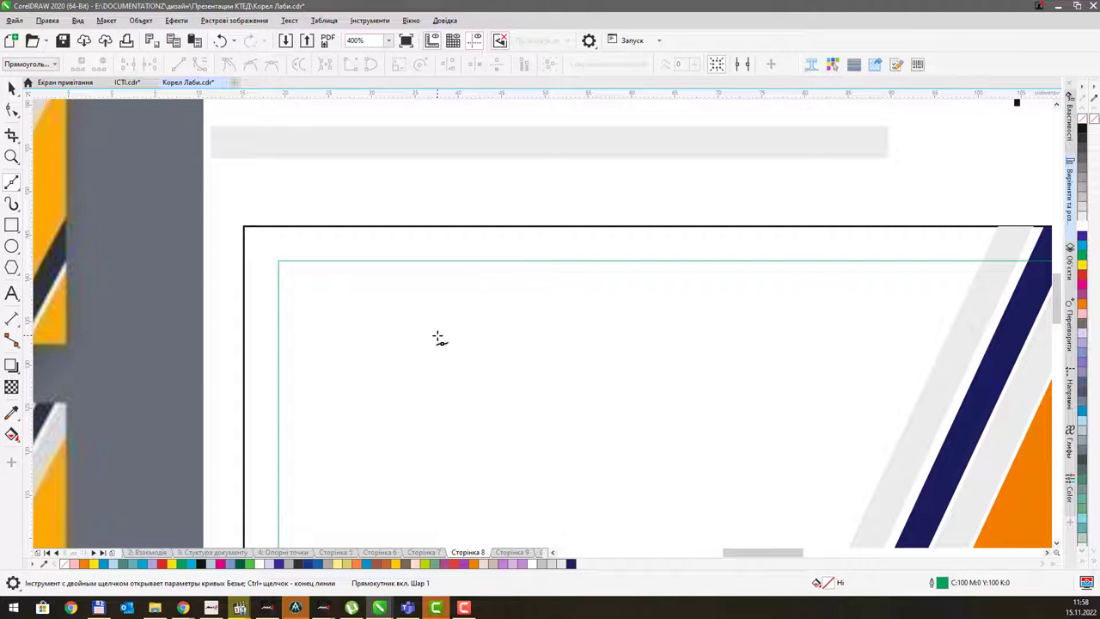
Open the department logo file лого каф для ютуба.cdr from the Welcome Screen
click(127, 83)
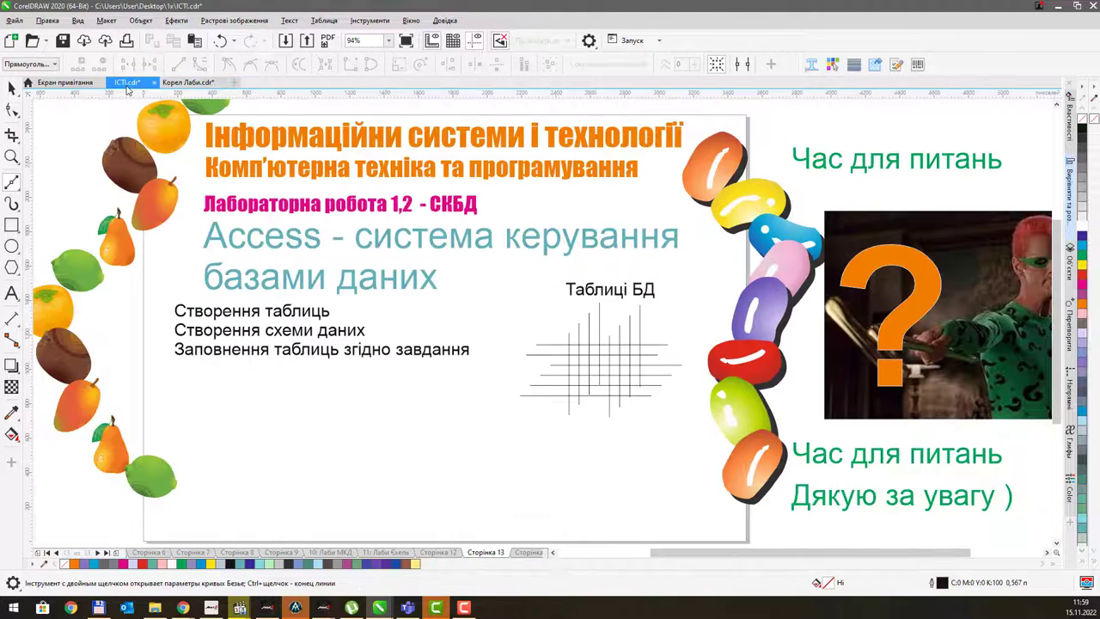
click(66, 84)
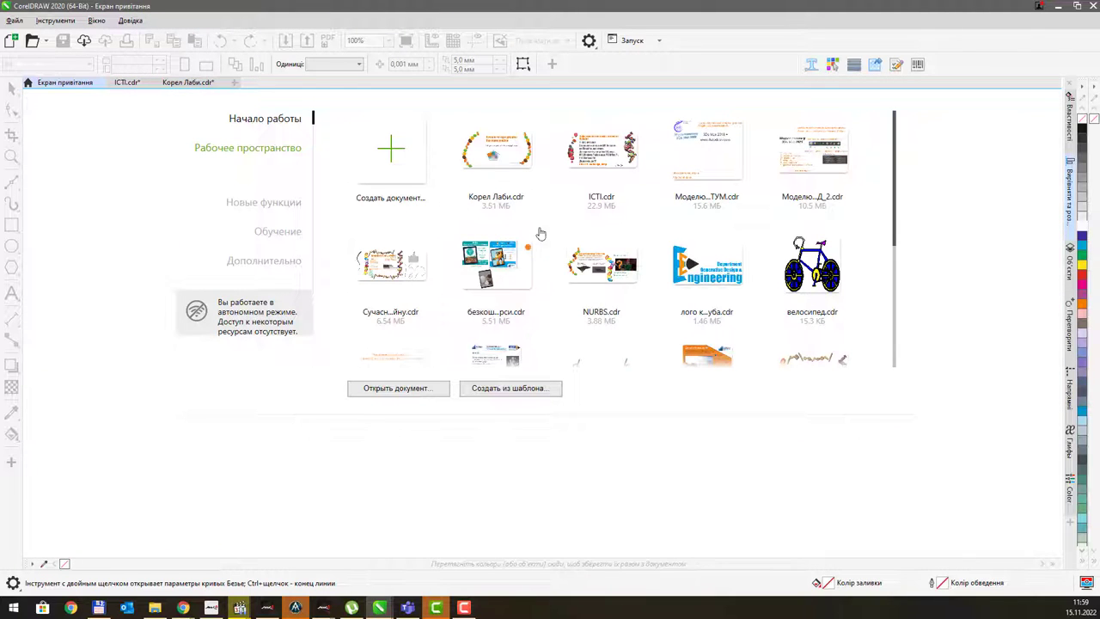
click(718, 275)
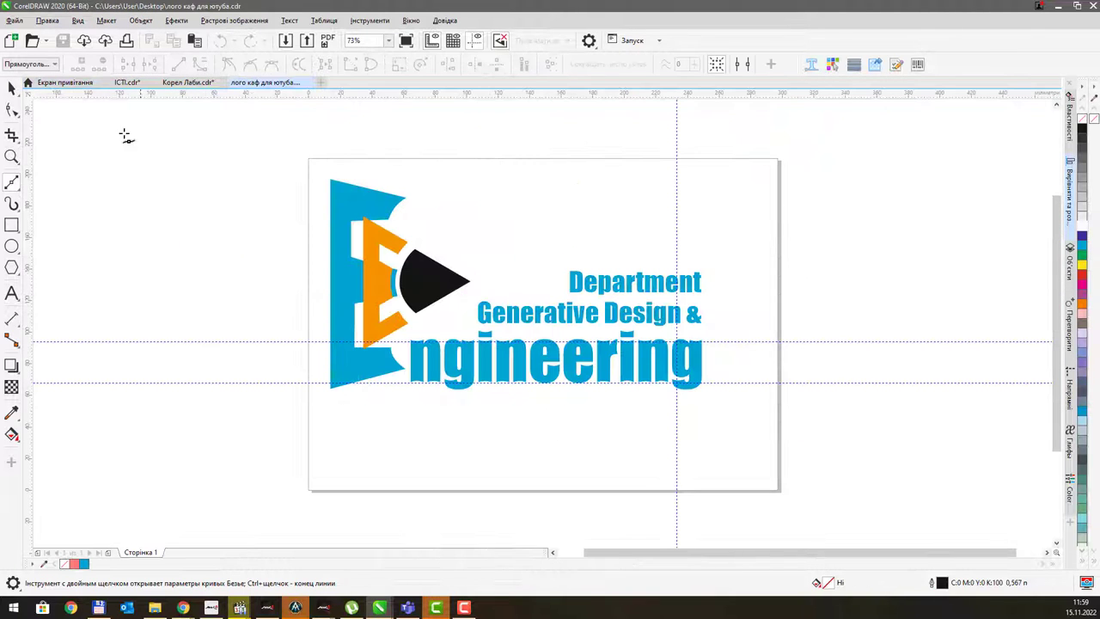
Select the logo's orange E and black triangle group, then return to the business card document
click(12, 89)
click(430, 284)
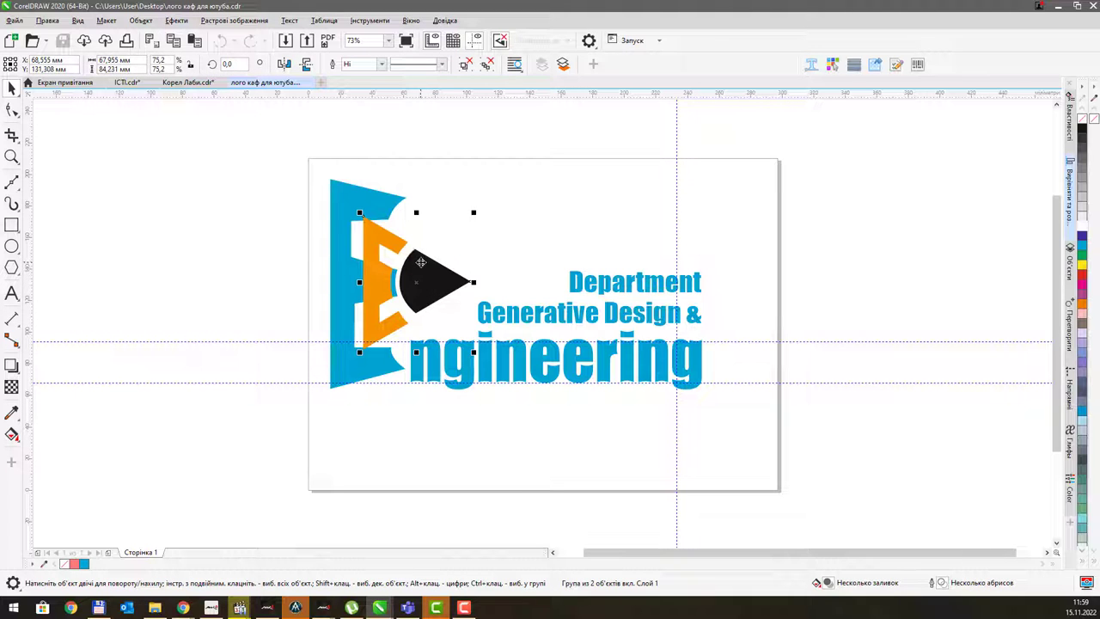
drag(394, 248, 448, 227)
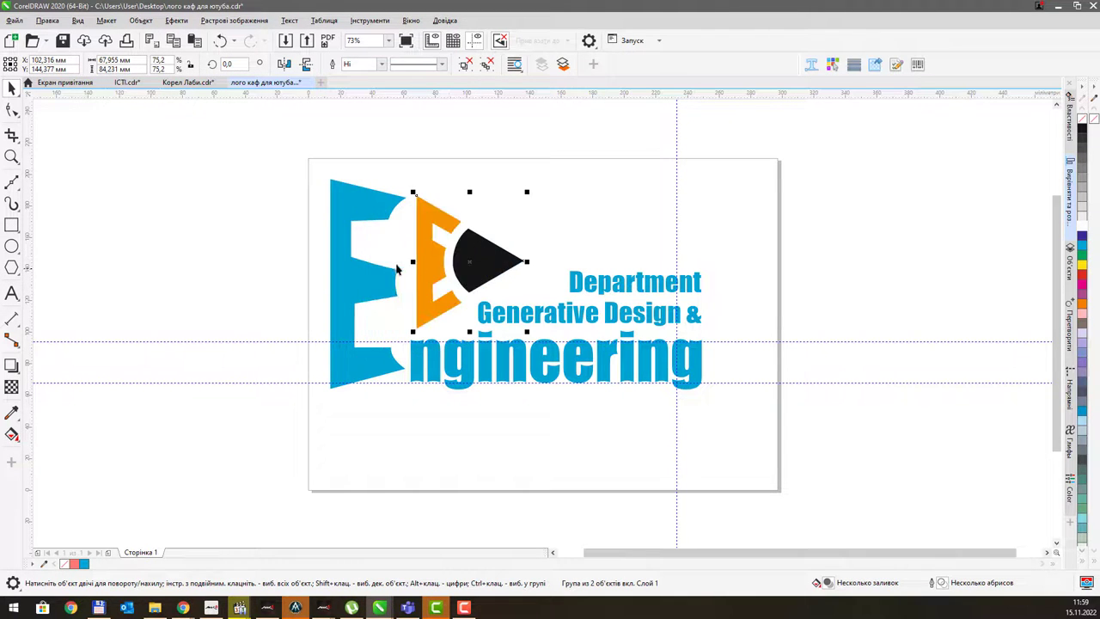
key(ctrl+z)
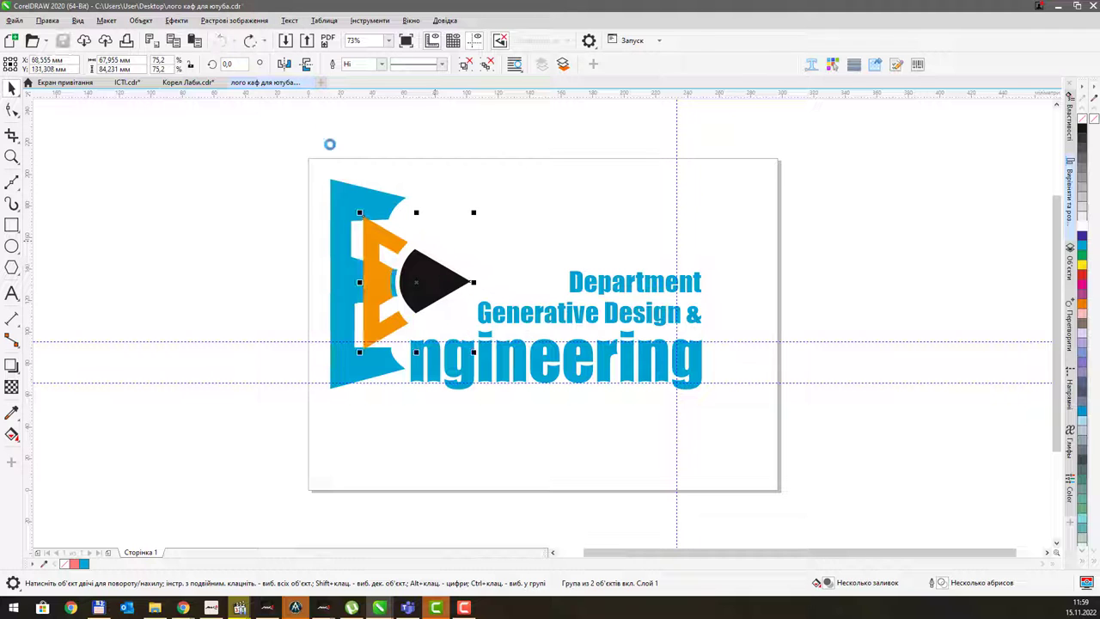
click(183, 82)
scroll(510, 373, down, 2)
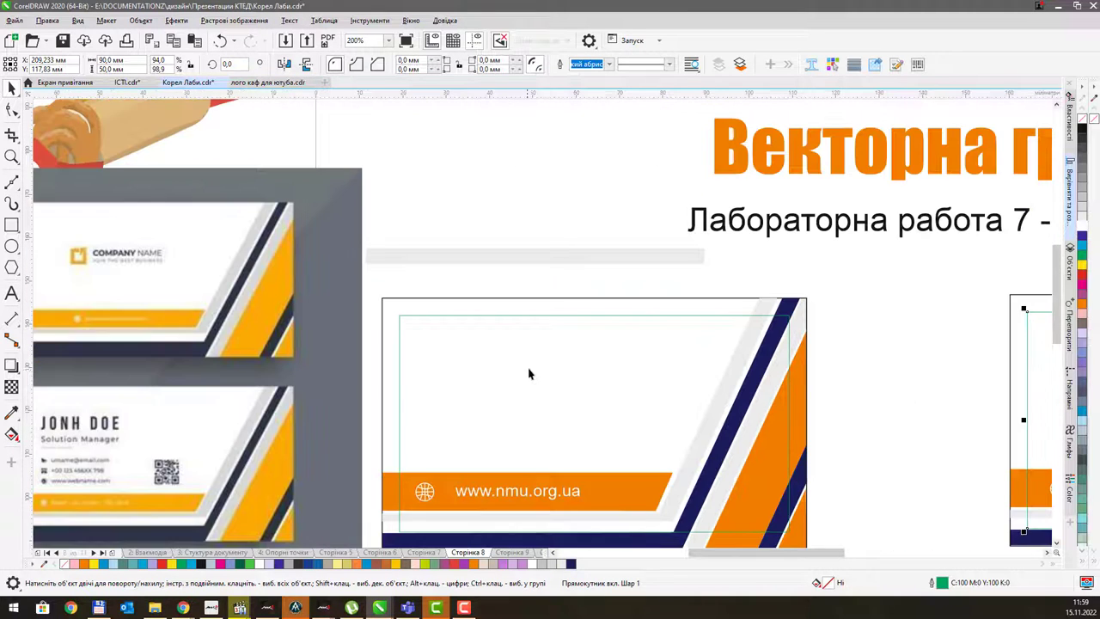
Paste the orange E and black triangle logo onto the left card, undoing an accidental shrink
key(ctrl+v)
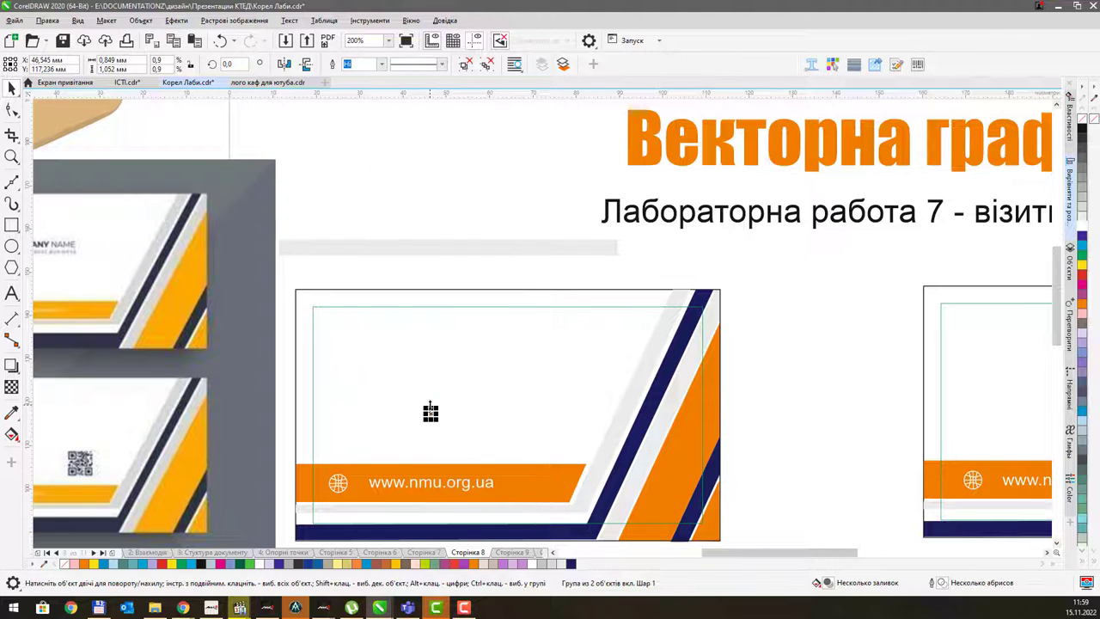
key(ctrl+z)
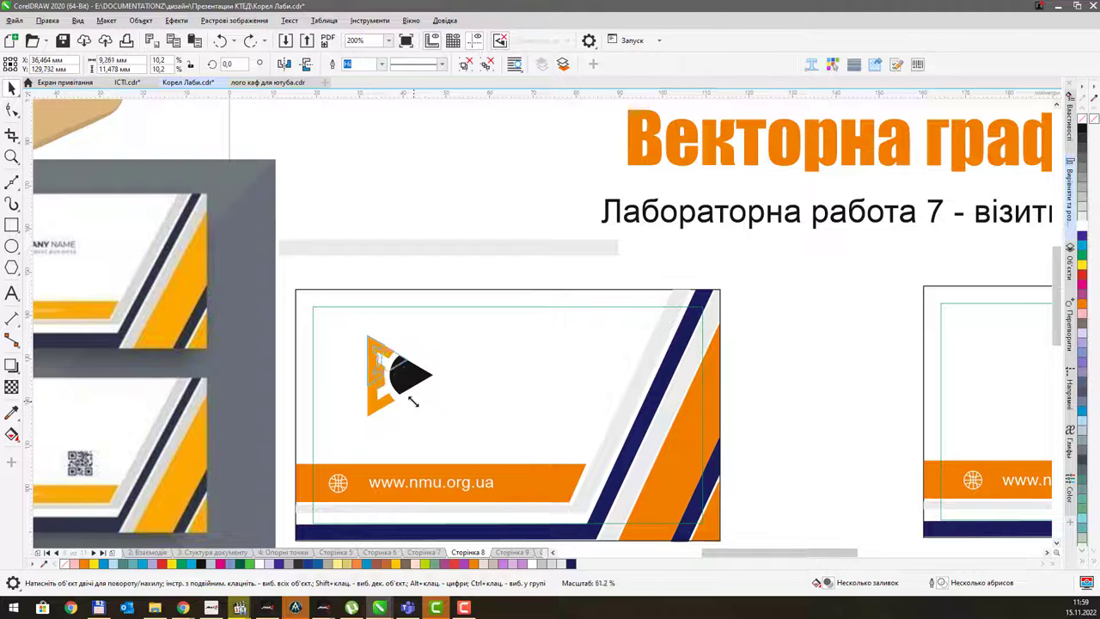
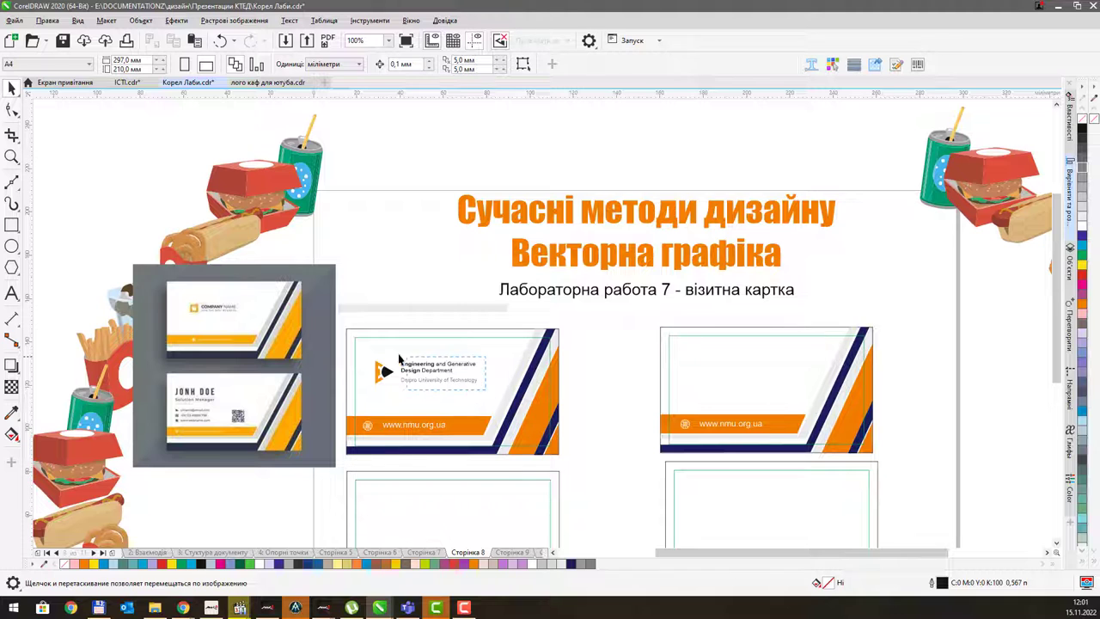
Nudge the logo and department text slightly down-right on the front card, then save Корел Лаби.cdr
mouse_move(448, 371)
mouse_down()
mouse_move(451, 384)
mouse_move(442, 375)
mouse_up()
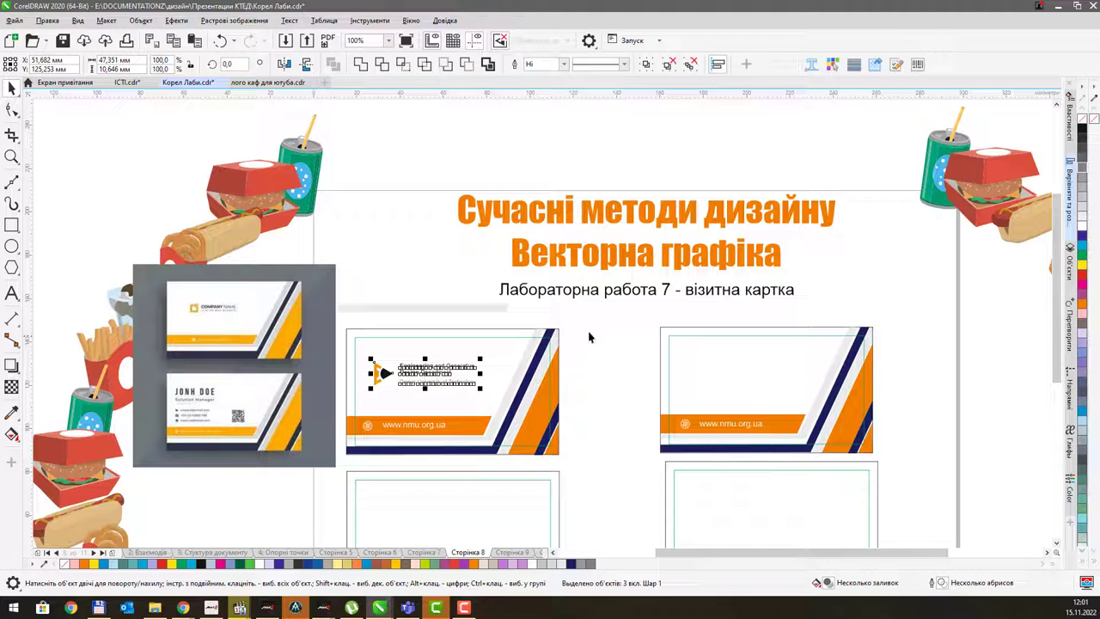
click(602, 398)
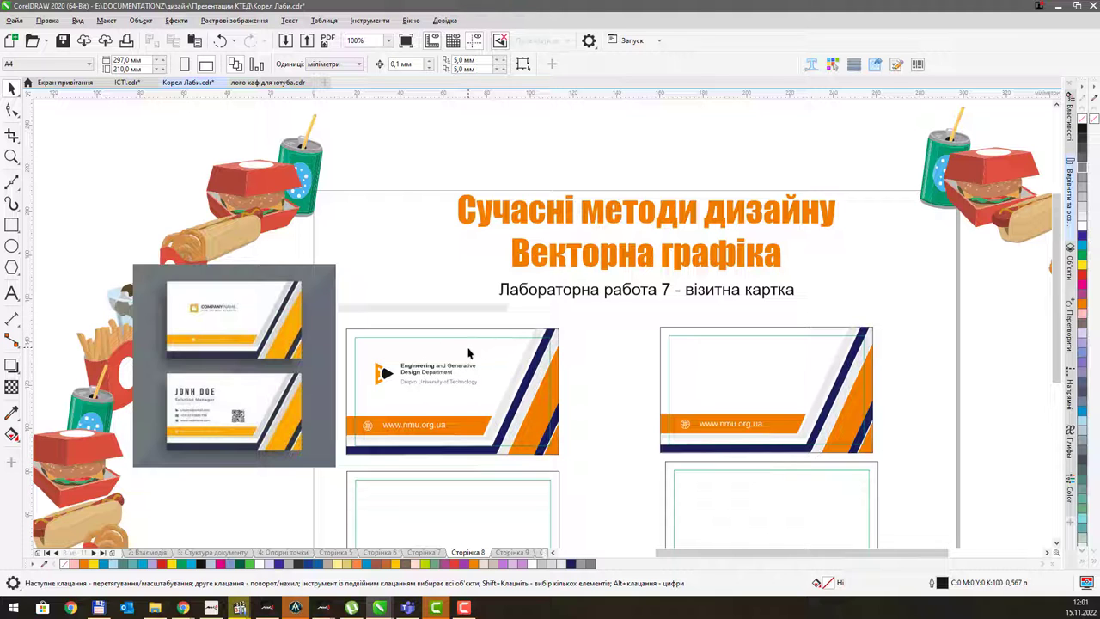
drag(609, 388, 599, 387)
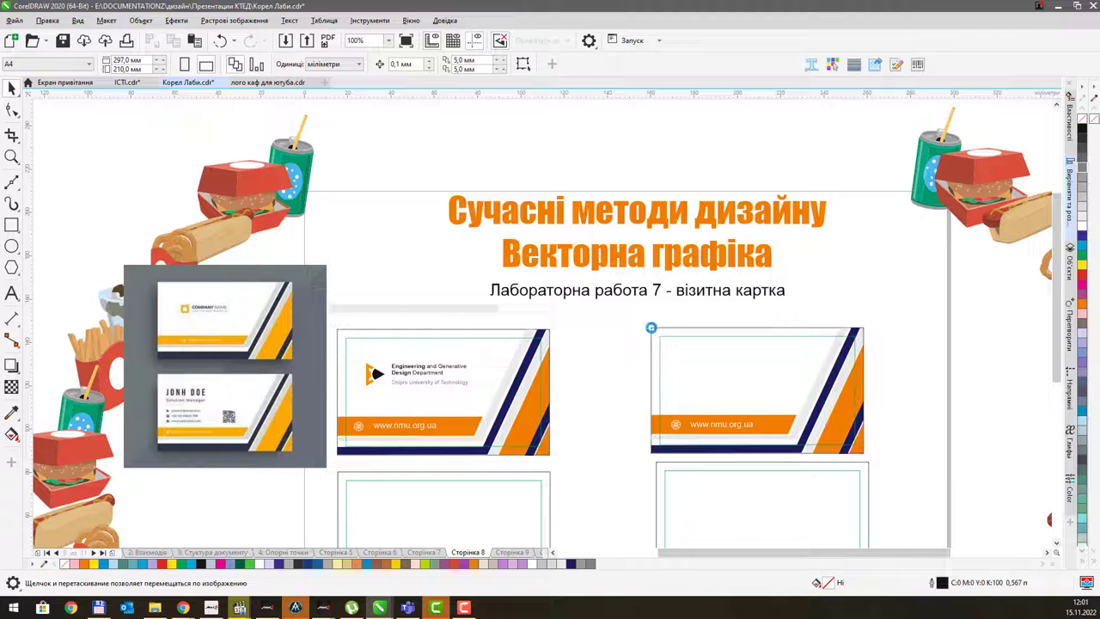
key(ctrl+s)
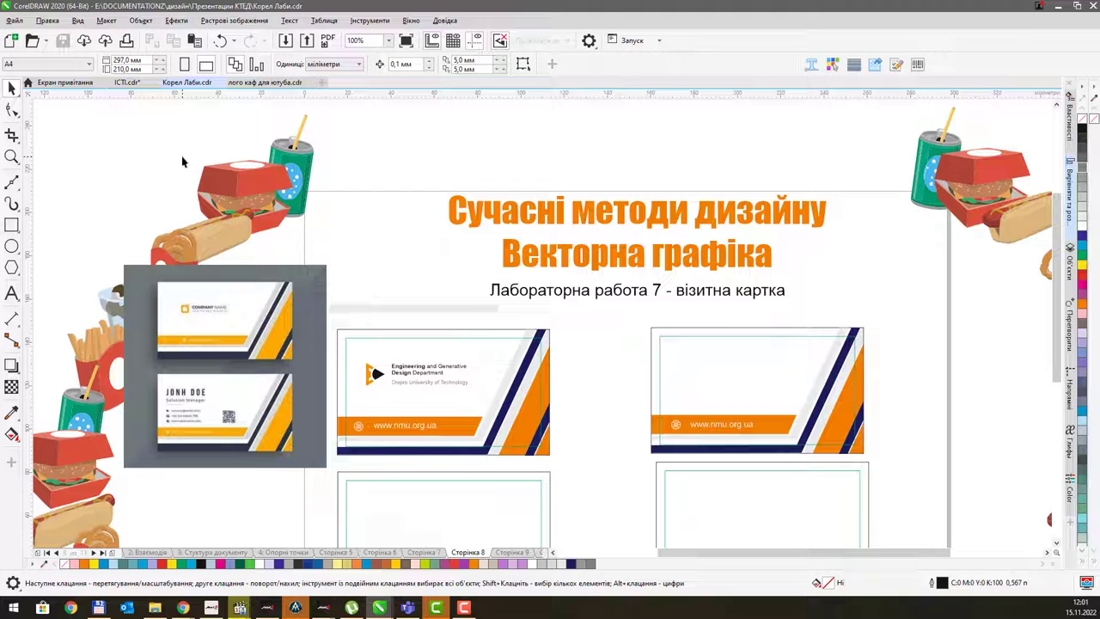
click(917, 66)
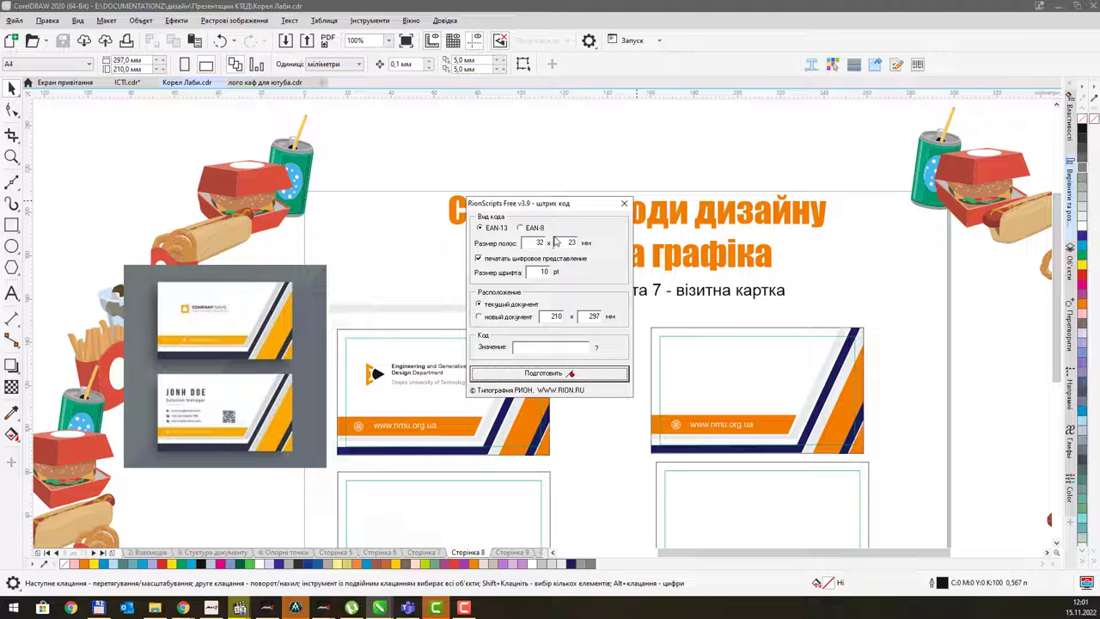
click(624, 205)
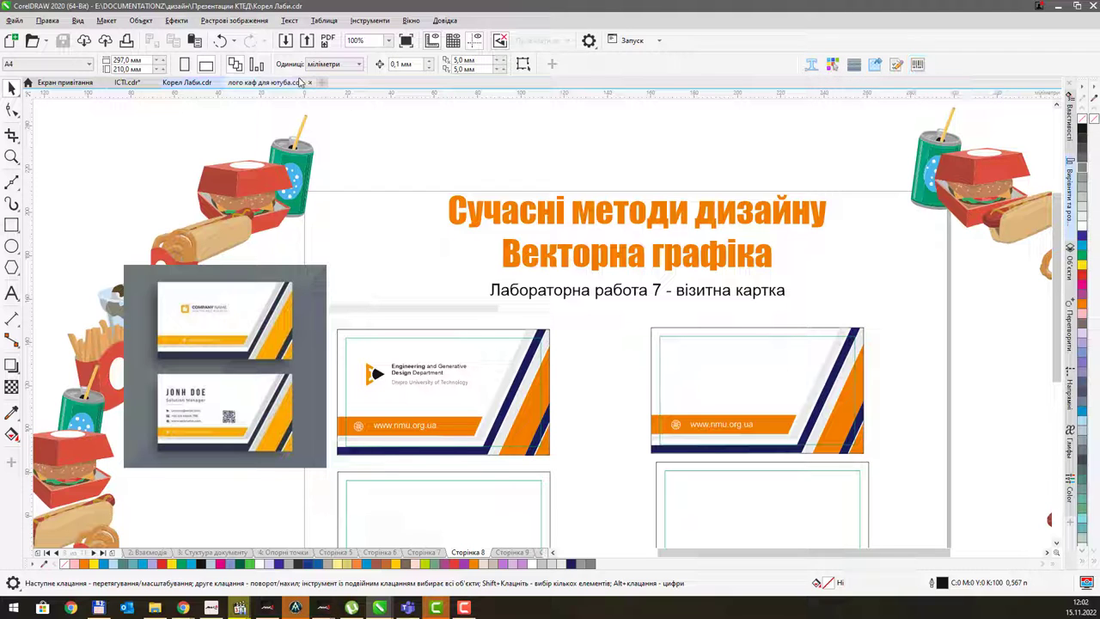
Browse the menu bar to Об'єкт > Вставить to find the QR-код command
click(47, 21)
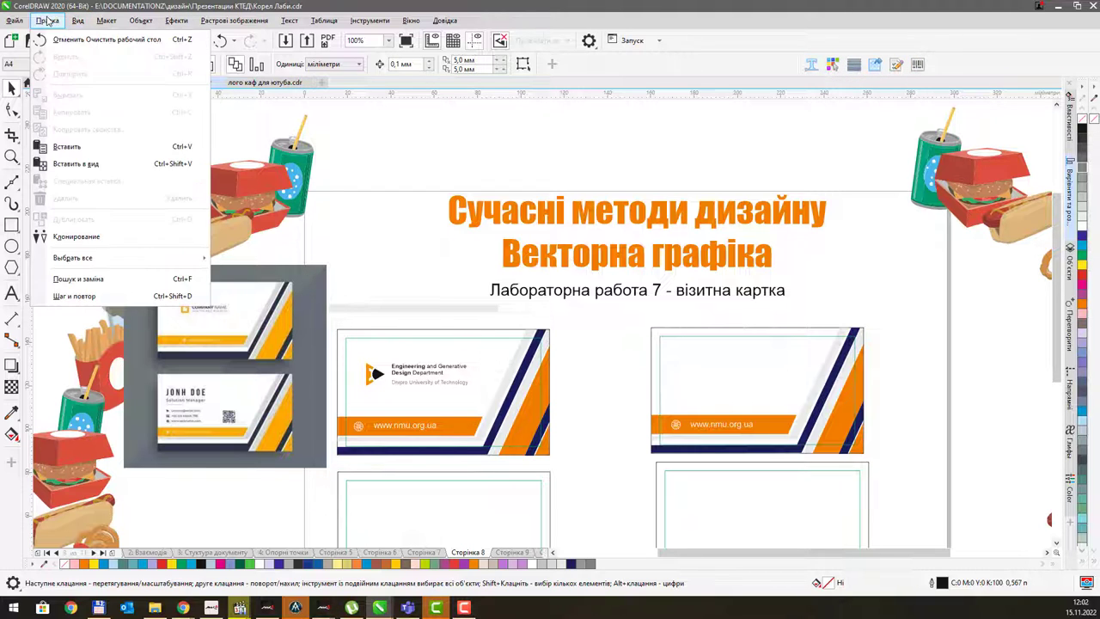
mouse_move(115, 23)
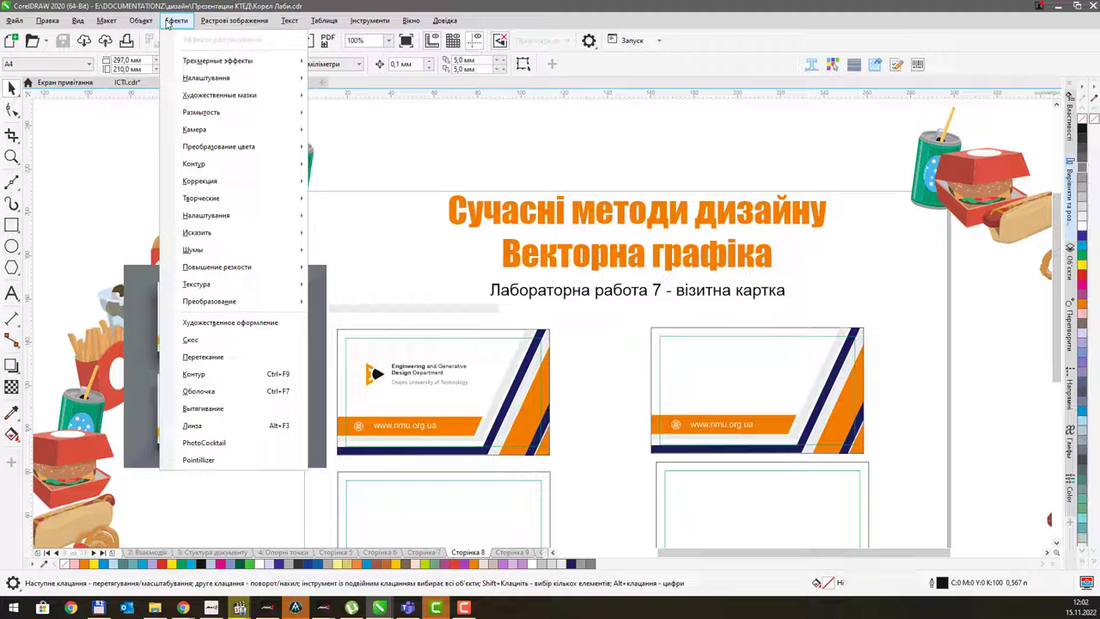
mouse_move(290, 23)
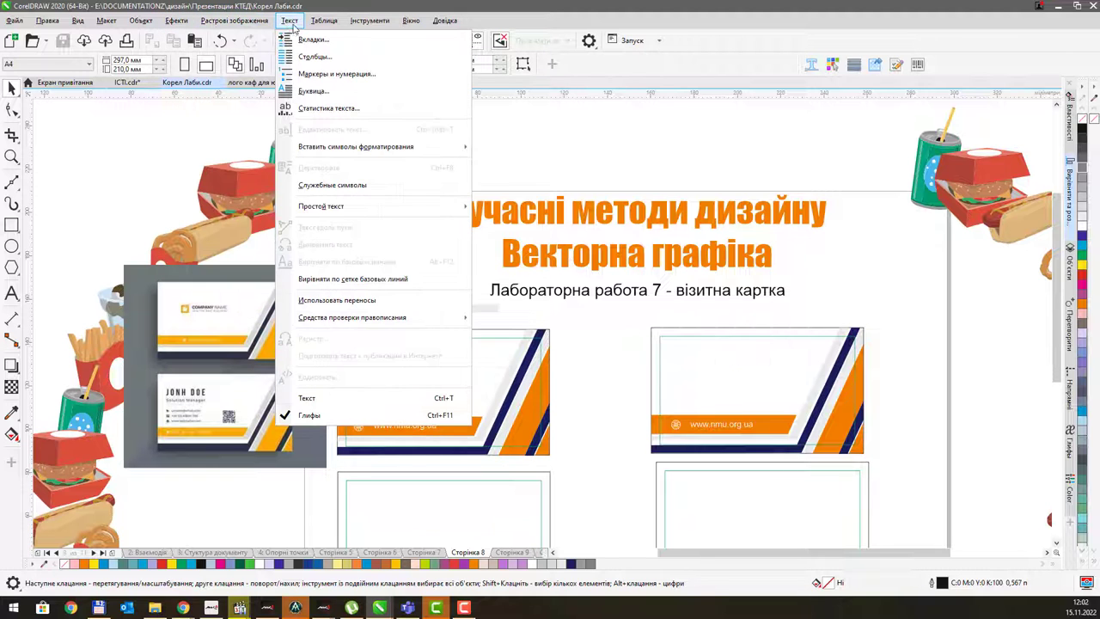
mouse_move(413, 23)
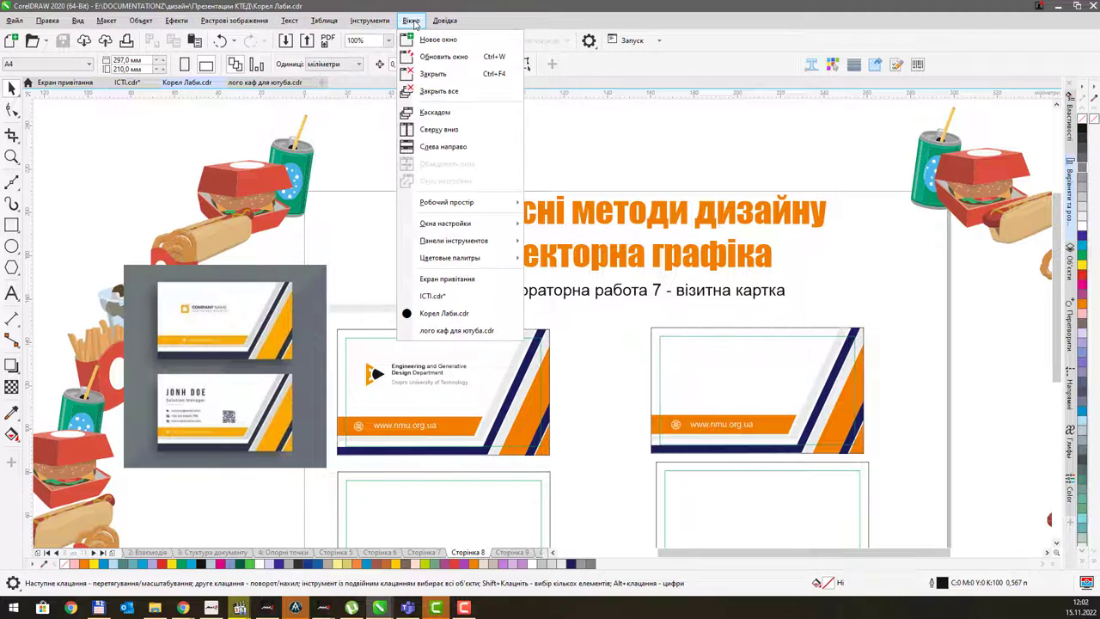
mouse_move(453, 23)
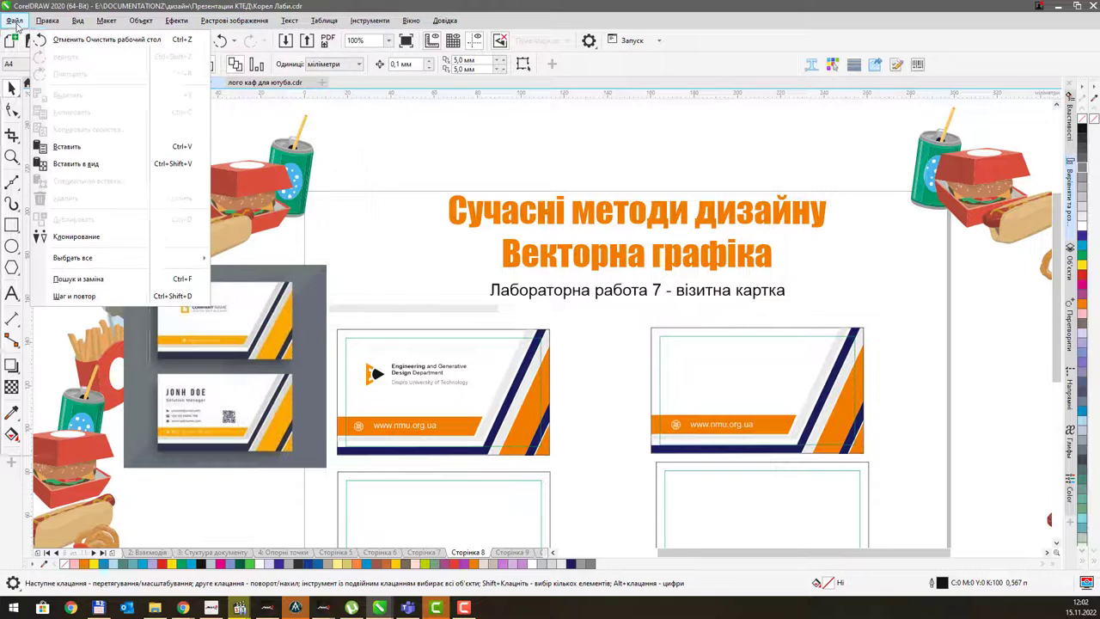
mouse_move(15, 22)
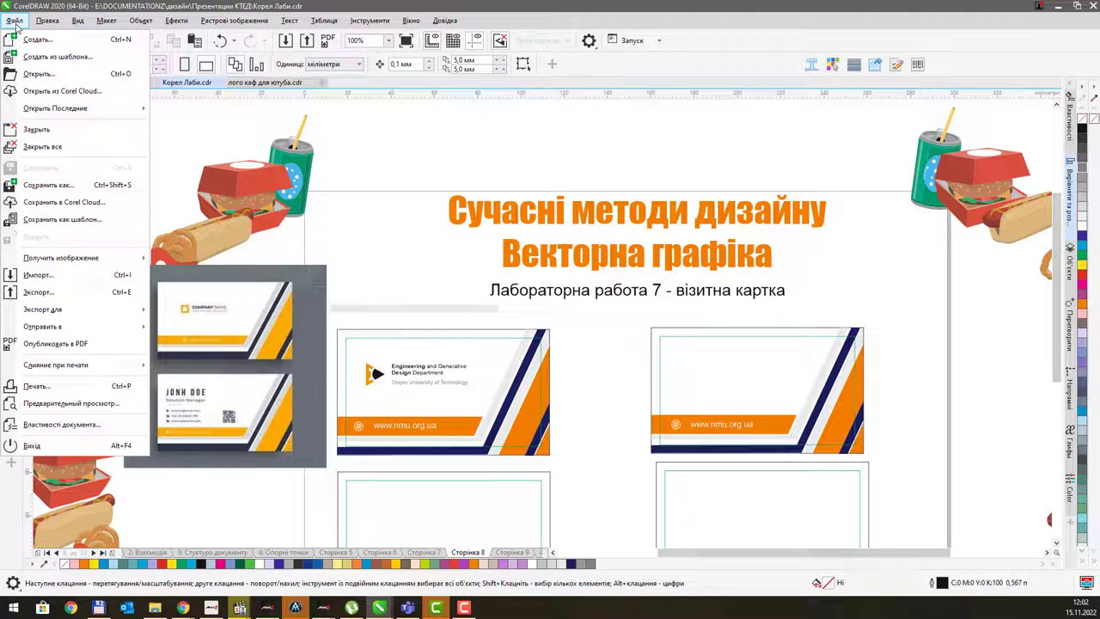
mouse_move(49, 25)
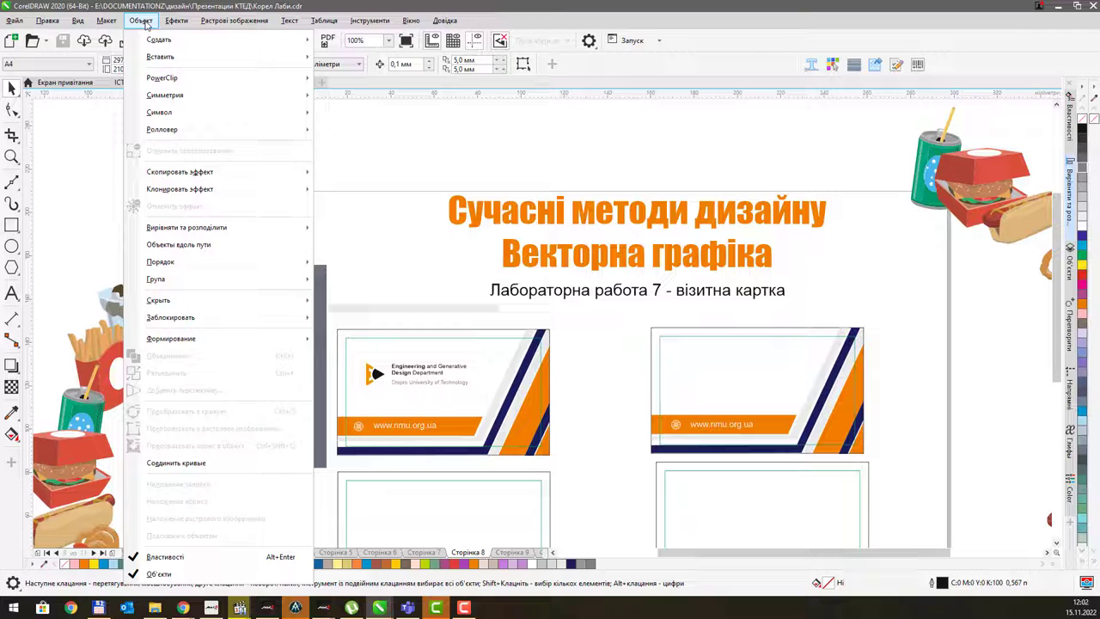
mouse_move(158, 43)
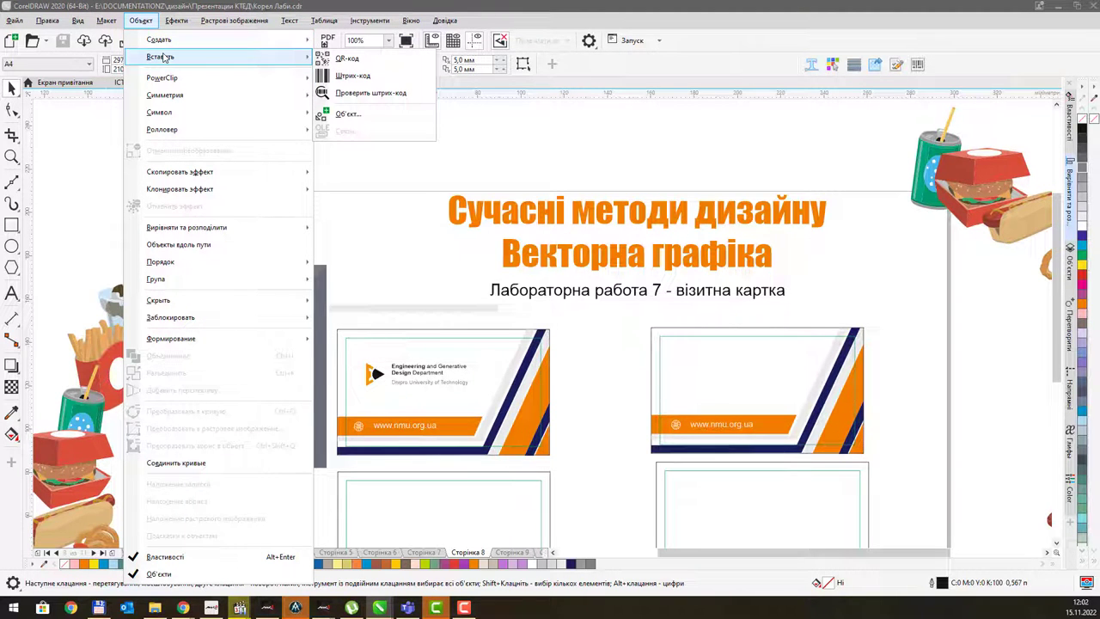
click(347, 58)
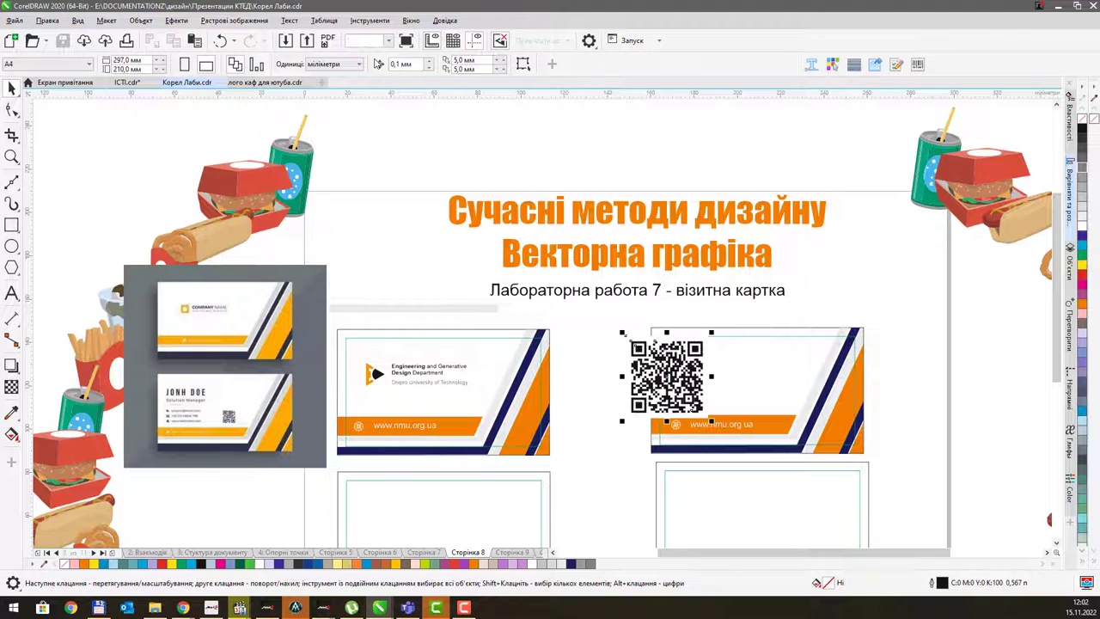
mouse_move(673, 365)
mouse_down()
mouse_move(627, 369)
mouse_move(676, 367)
mouse_up()
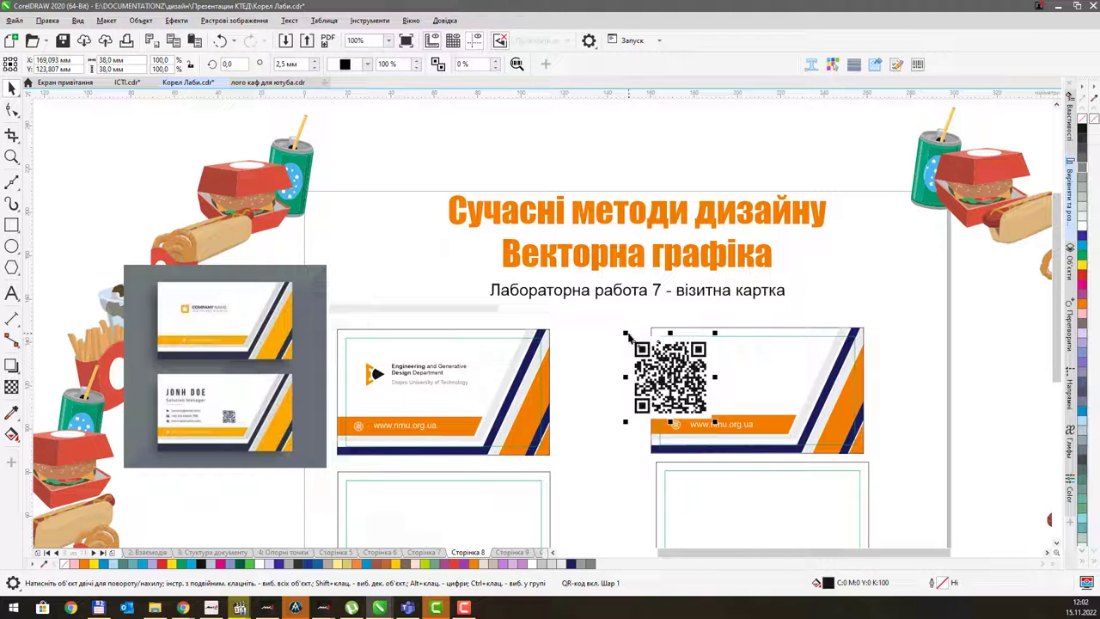
drag(624, 333, 766, 382)
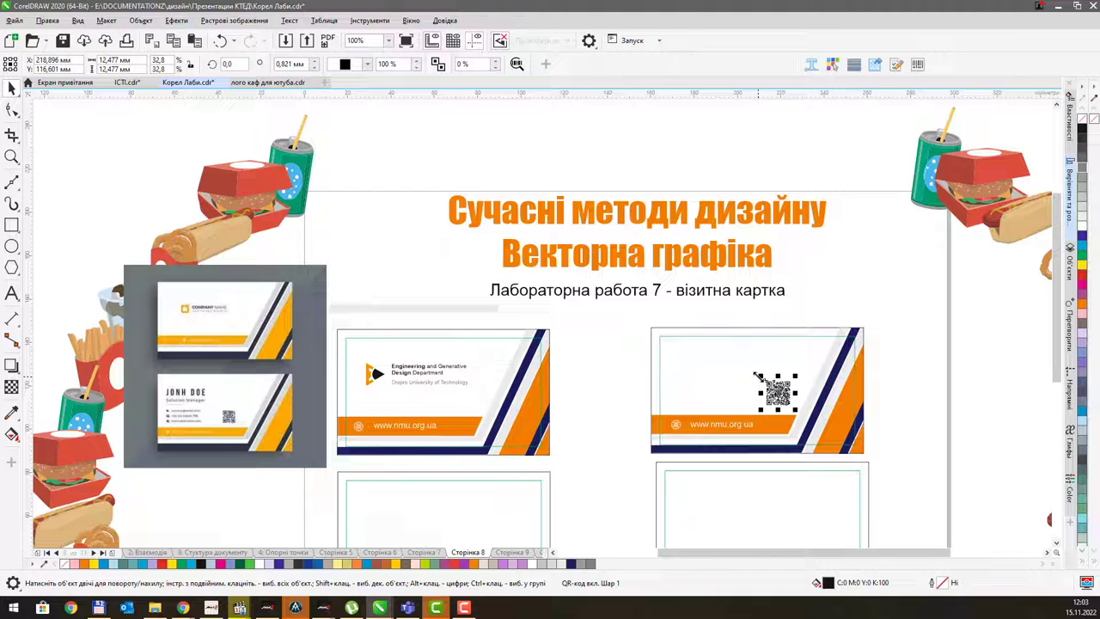
drag(757, 376, 766, 385)
click(916, 393)
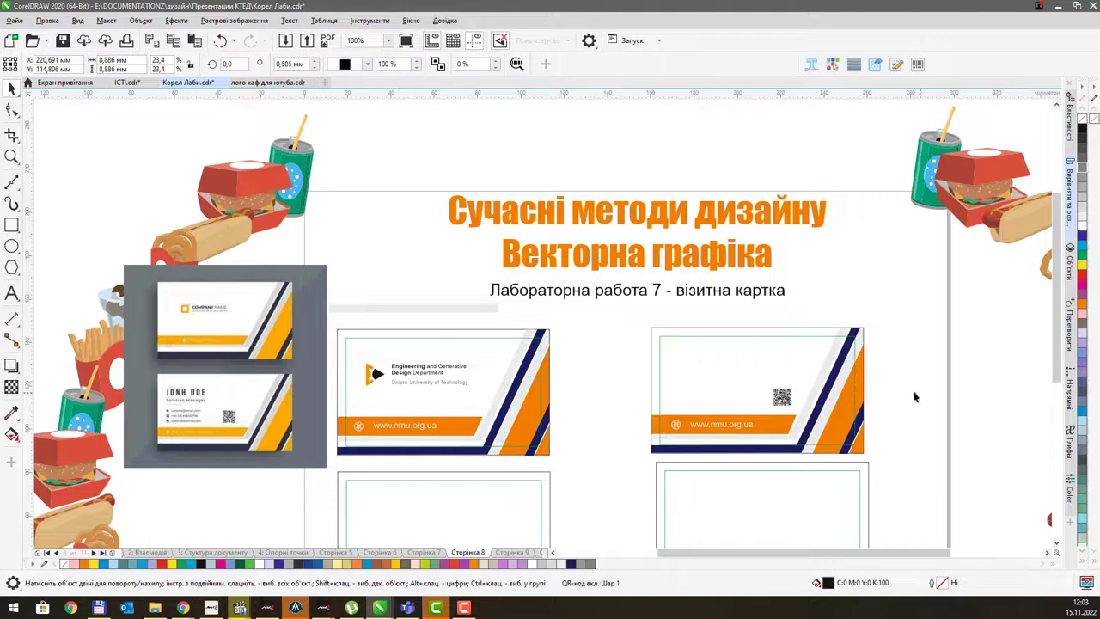
click(781, 400)
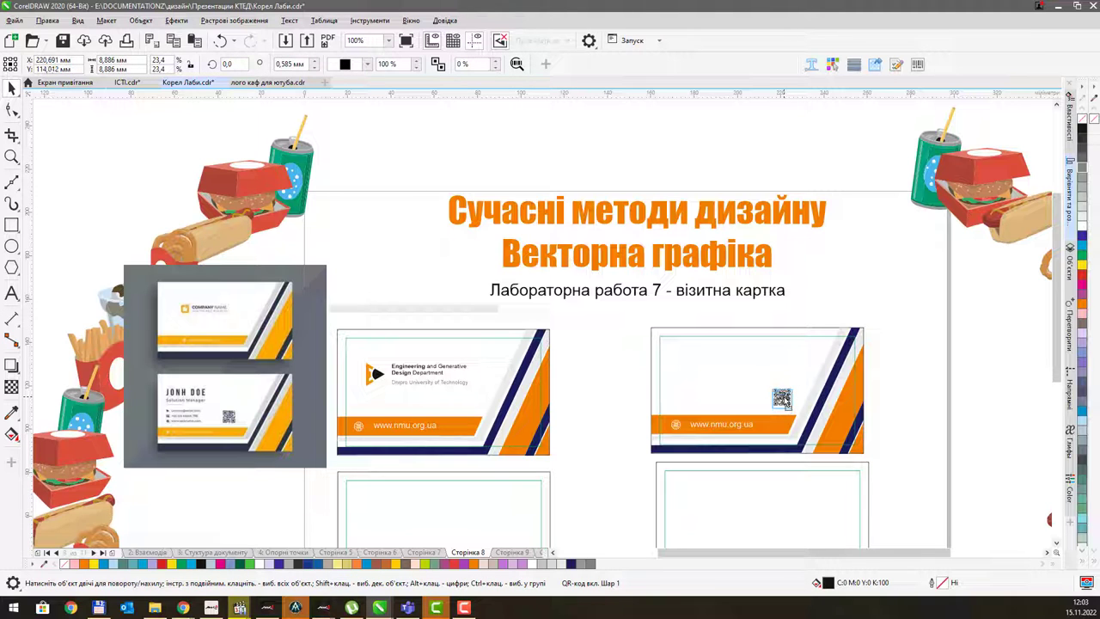
drag(781, 399, 779, 399)
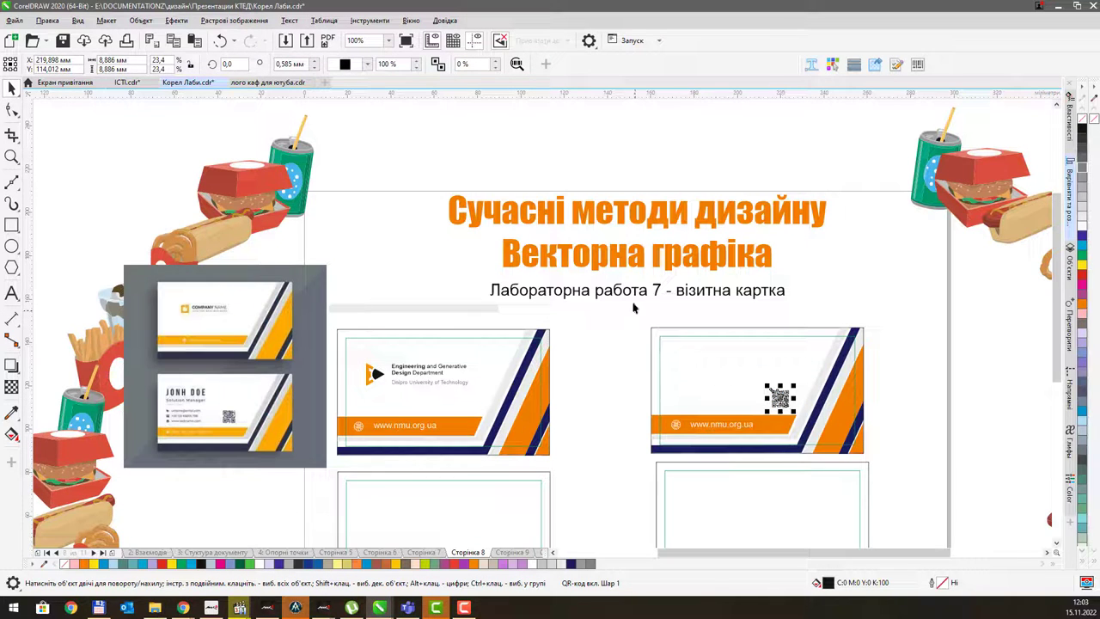
click(722, 323)
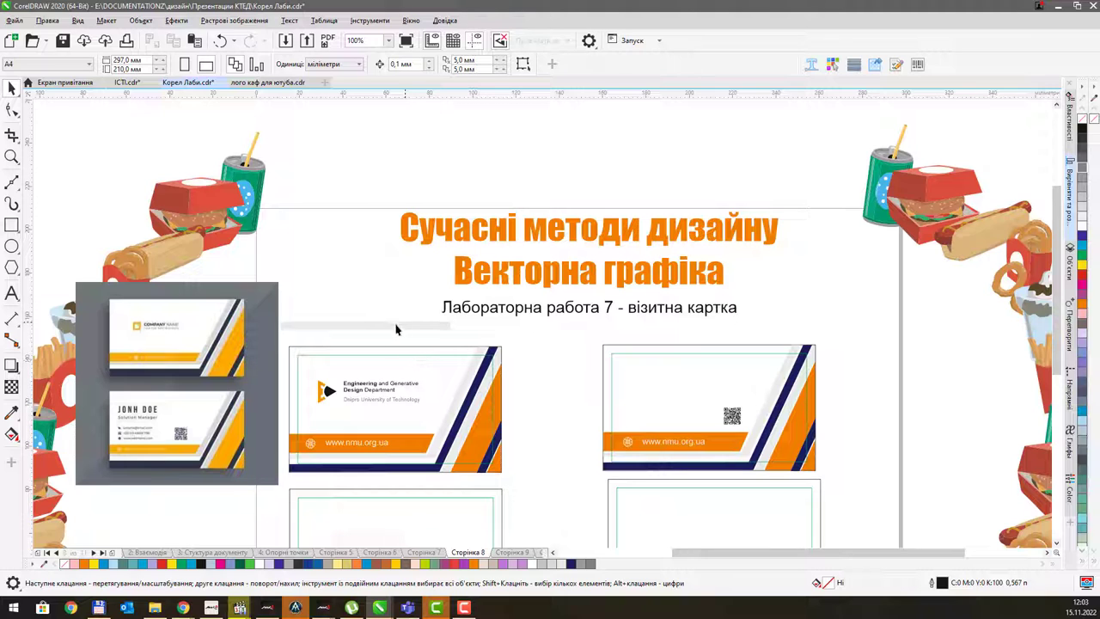
Type the cardholder's first name at the top left of the second card and scale it down
click(12, 292)
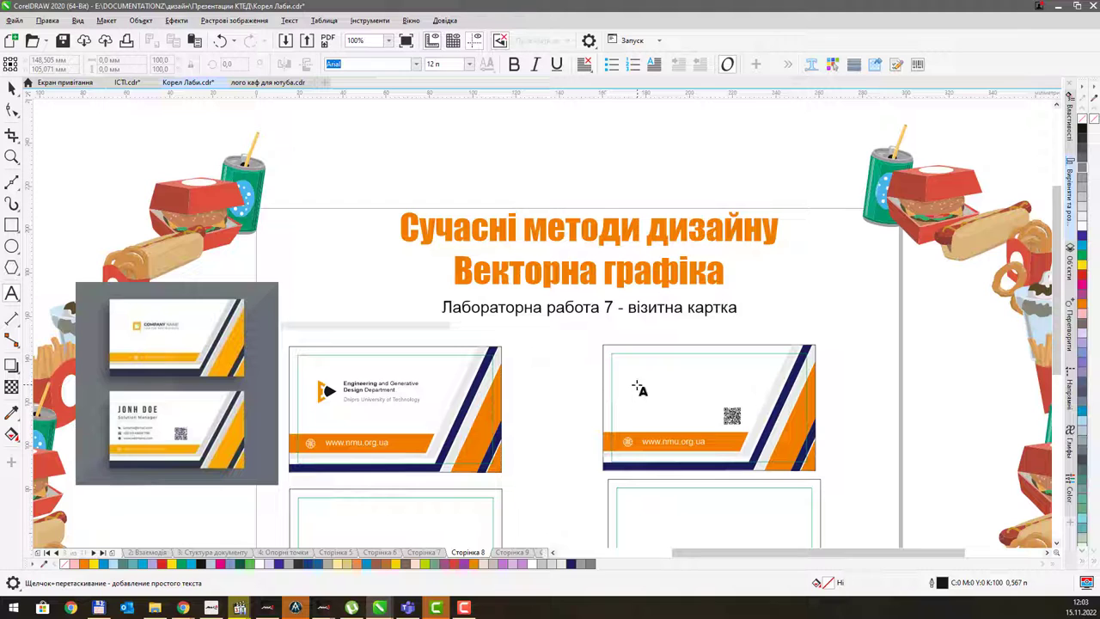
click(636, 383)
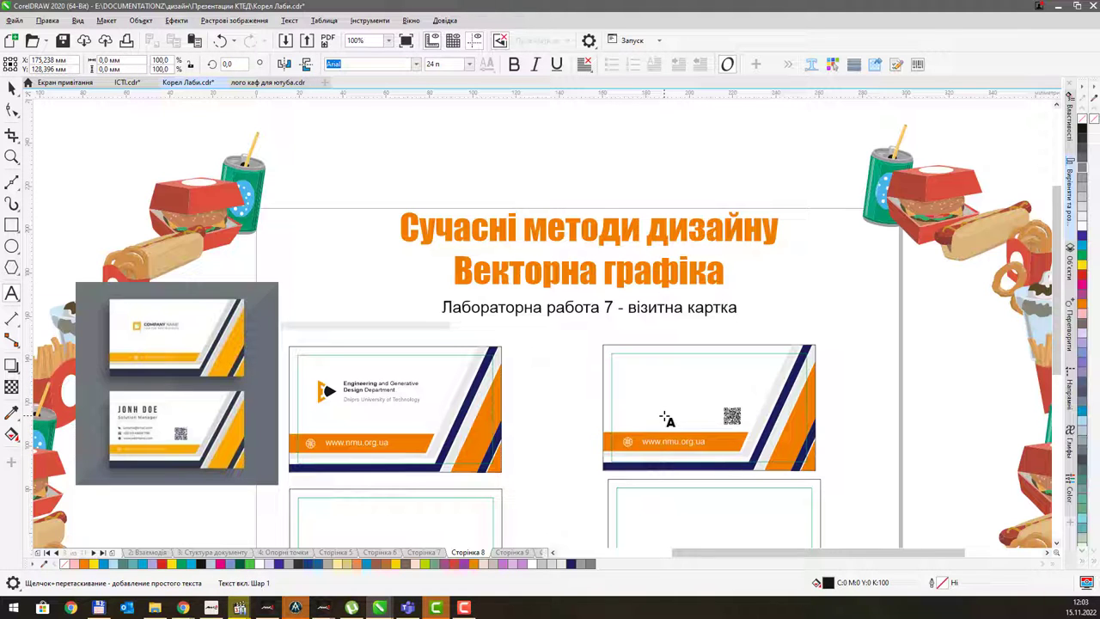
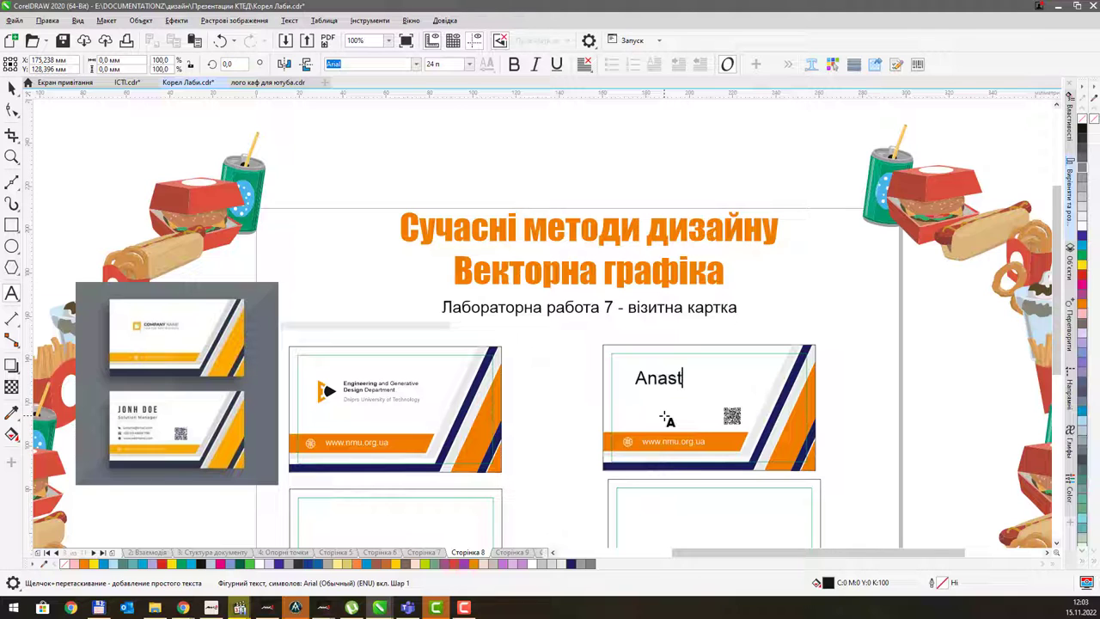
key(Escape)
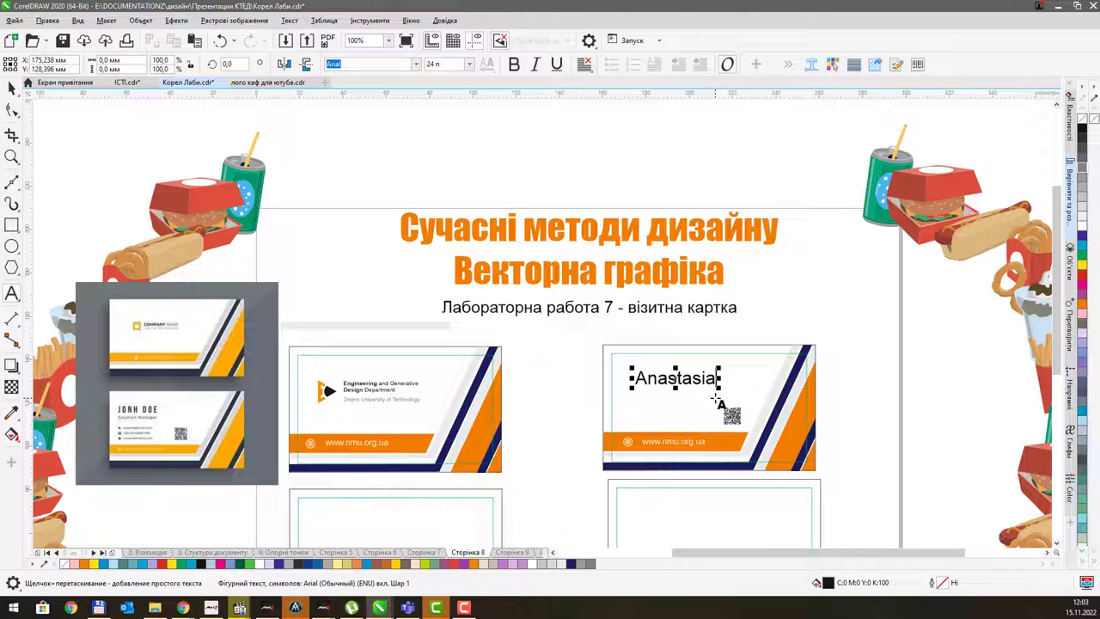
drag(718, 389, 685, 382)
click(674, 377)
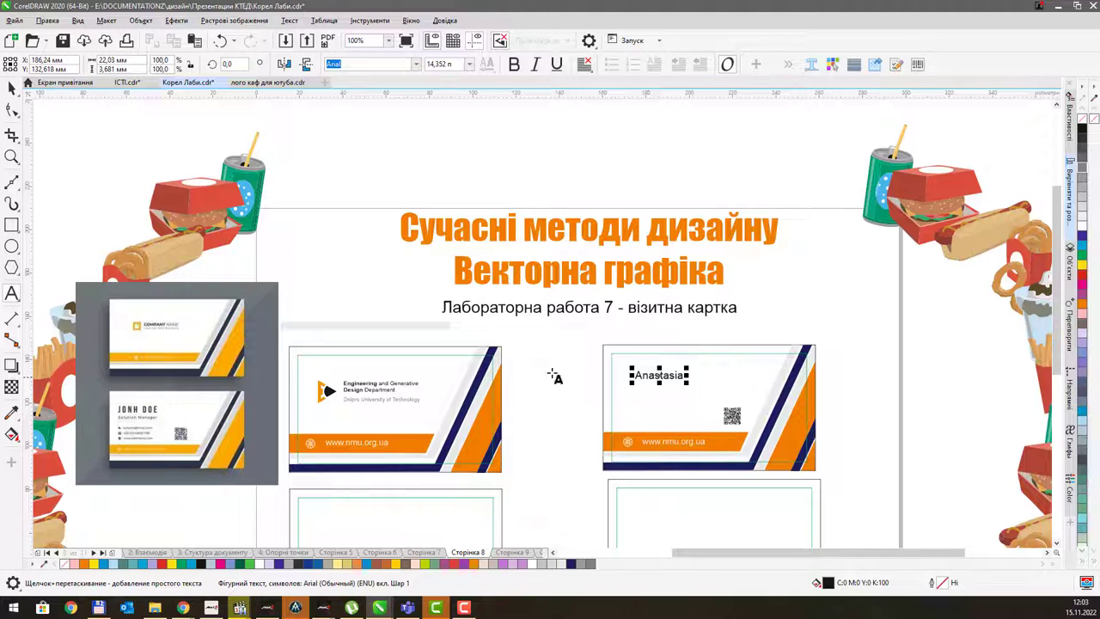
Add the surname after the first name and make the full name bold
click(679, 377)
click(11, 89)
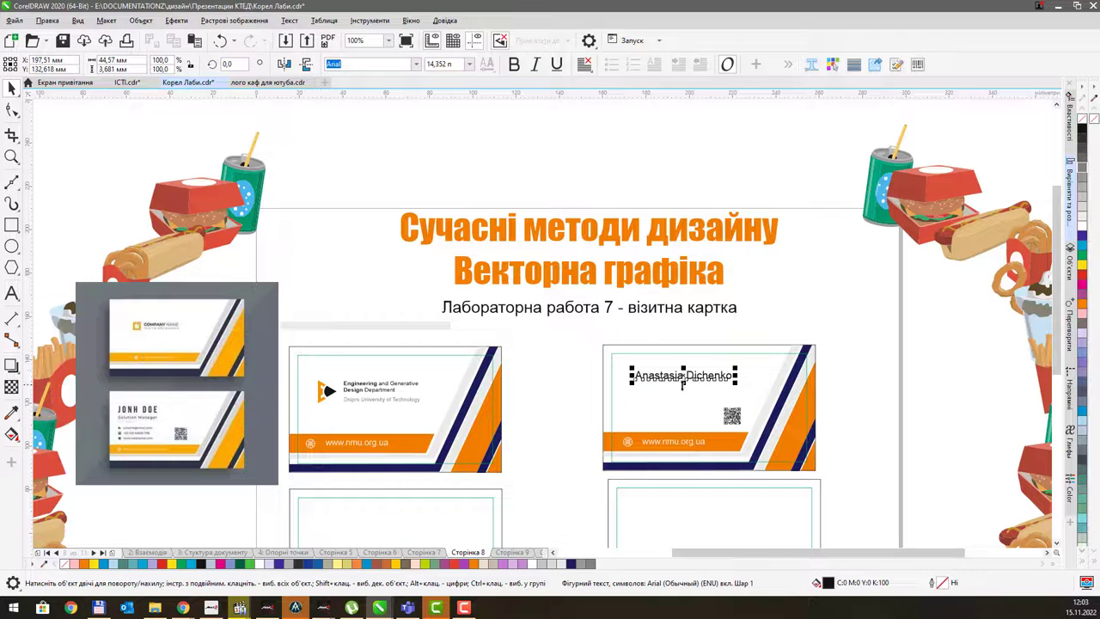
mouse_move(736, 385)
mouse_down()
mouse_move(749, 390)
mouse_move(729, 380)
mouse_up()
key(ctrl+z)
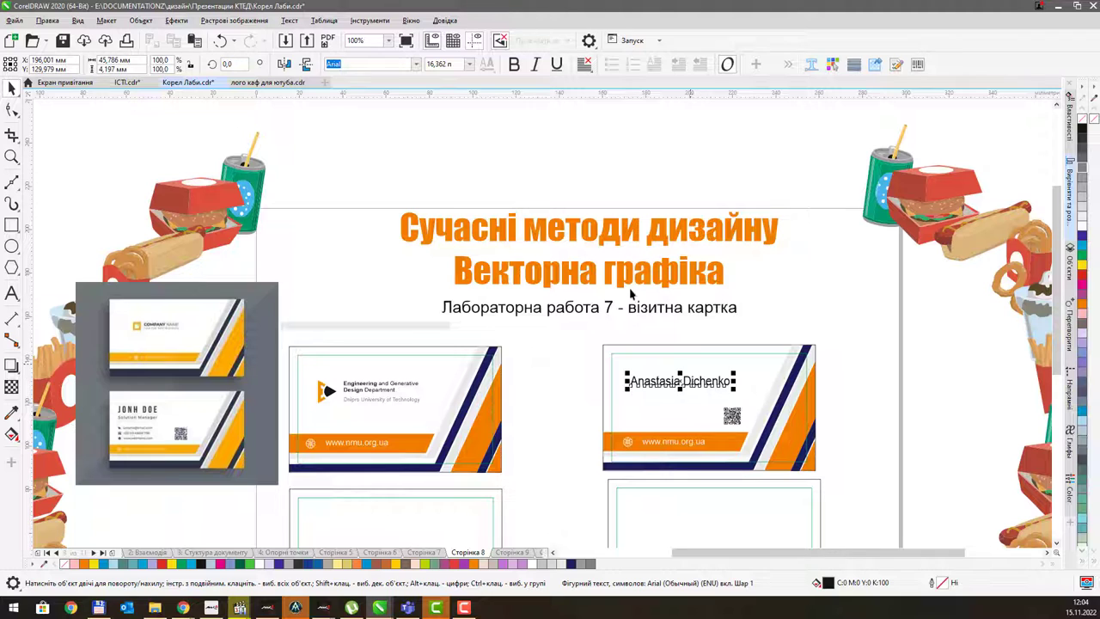
click(513, 63)
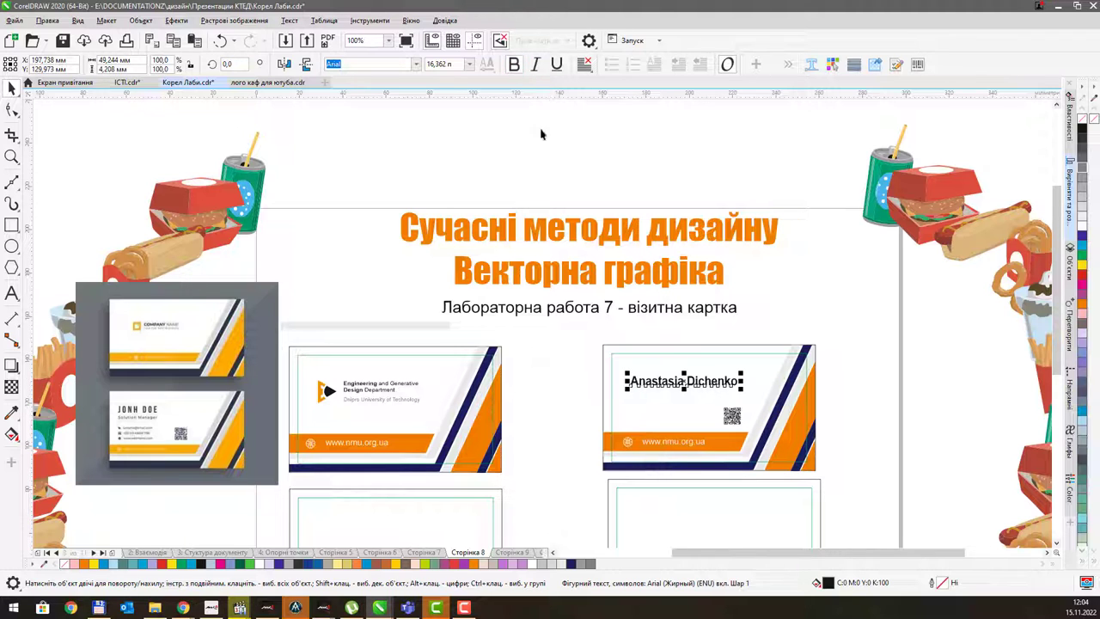
Check the full name's font in the font list, leaving Arial unchanged
click(782, 334)
click(698, 384)
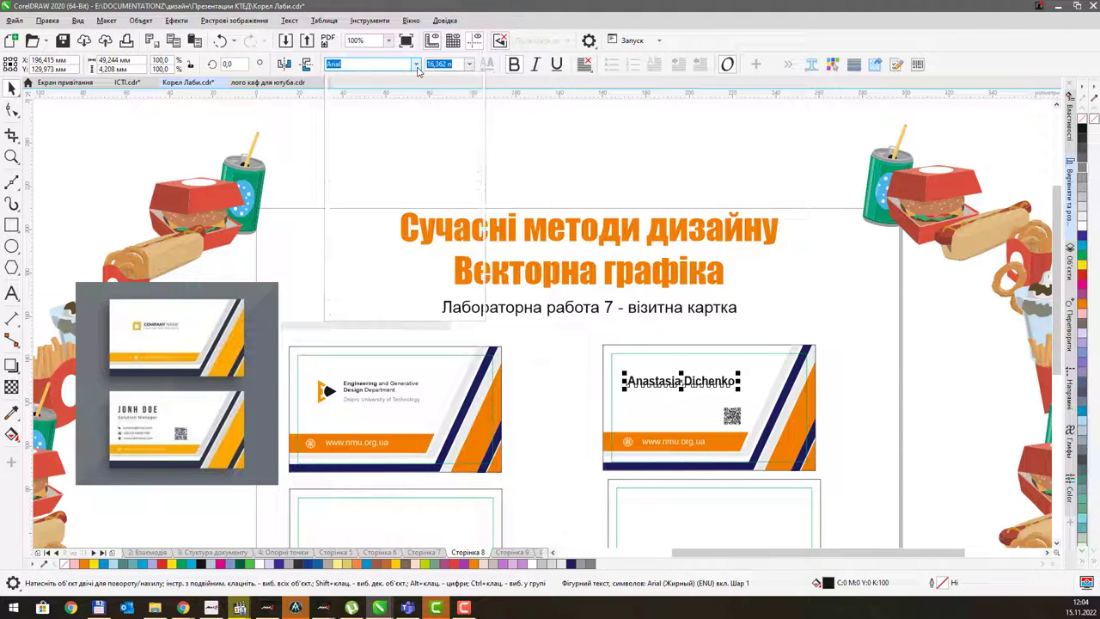
click(416, 66)
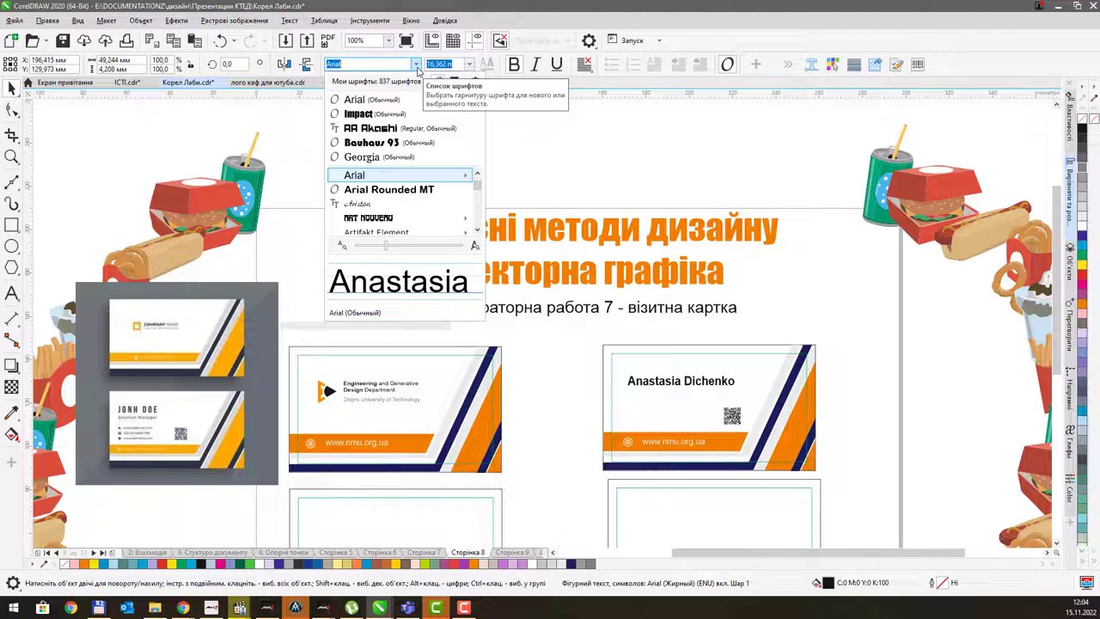
key(Escape)
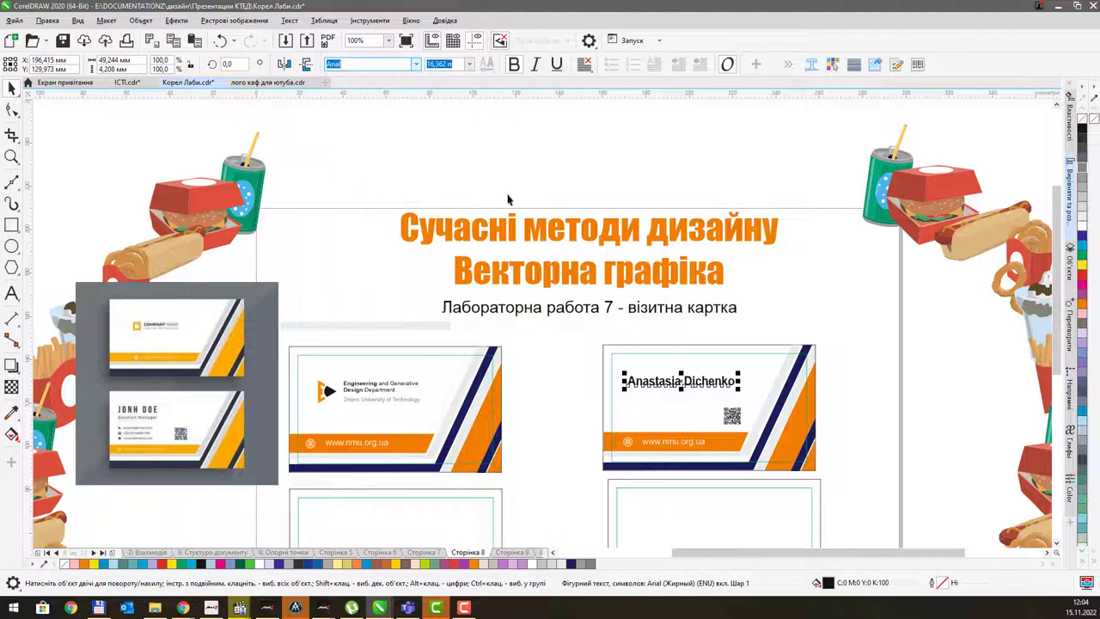
click(835, 328)
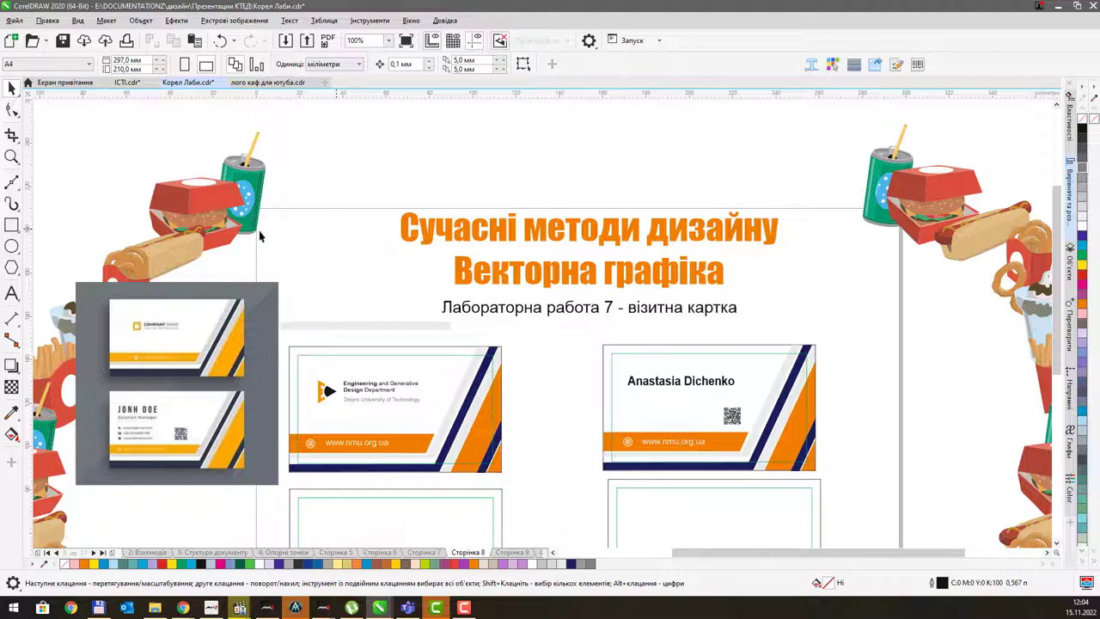
click(12, 293)
click(630, 394)
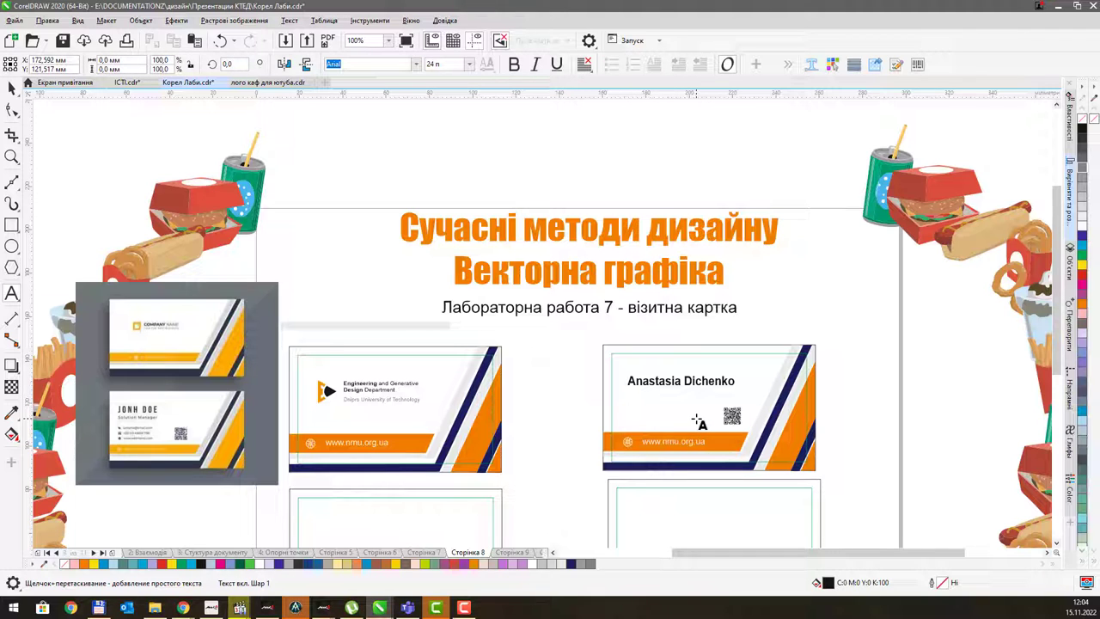
Type 'Solution Manager', shrink it to a small subtitle and align it under the name
text(So)
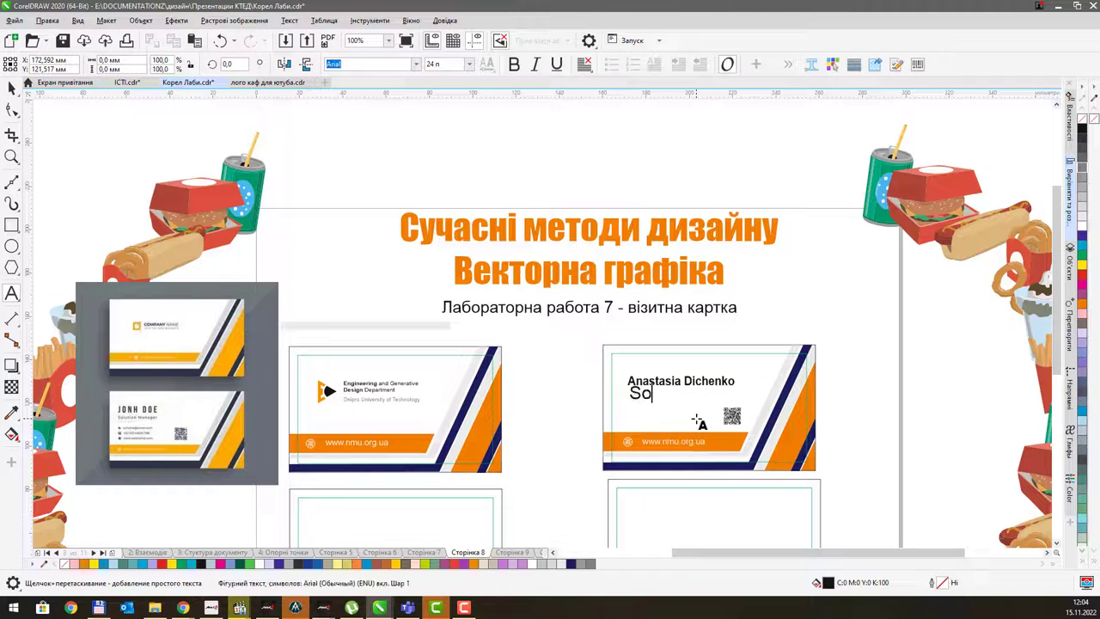
text(lution )
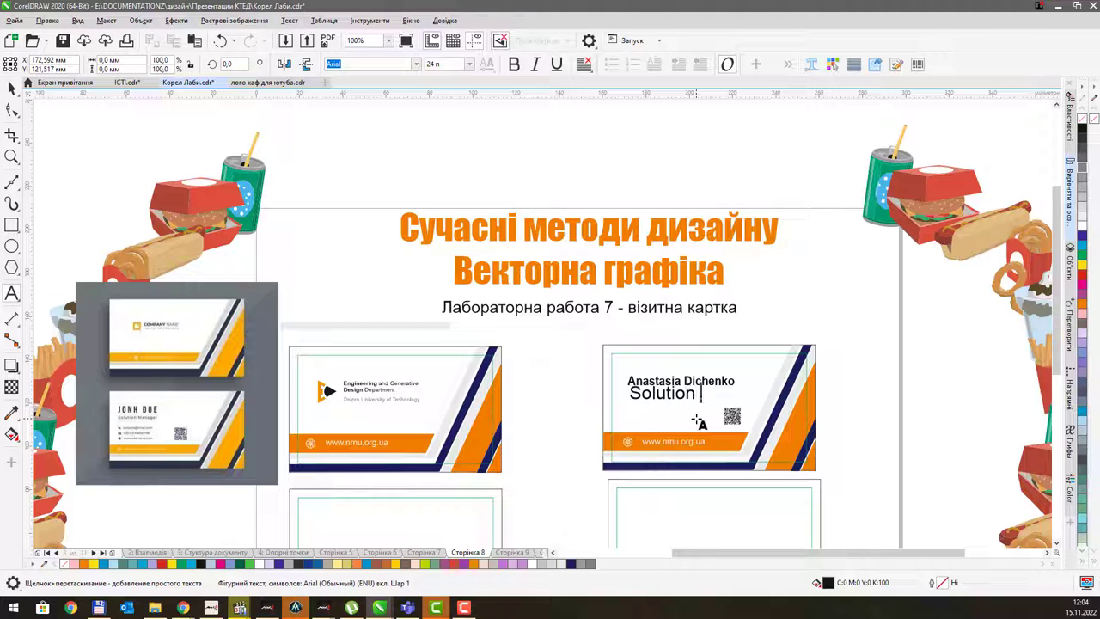
text(Manager)
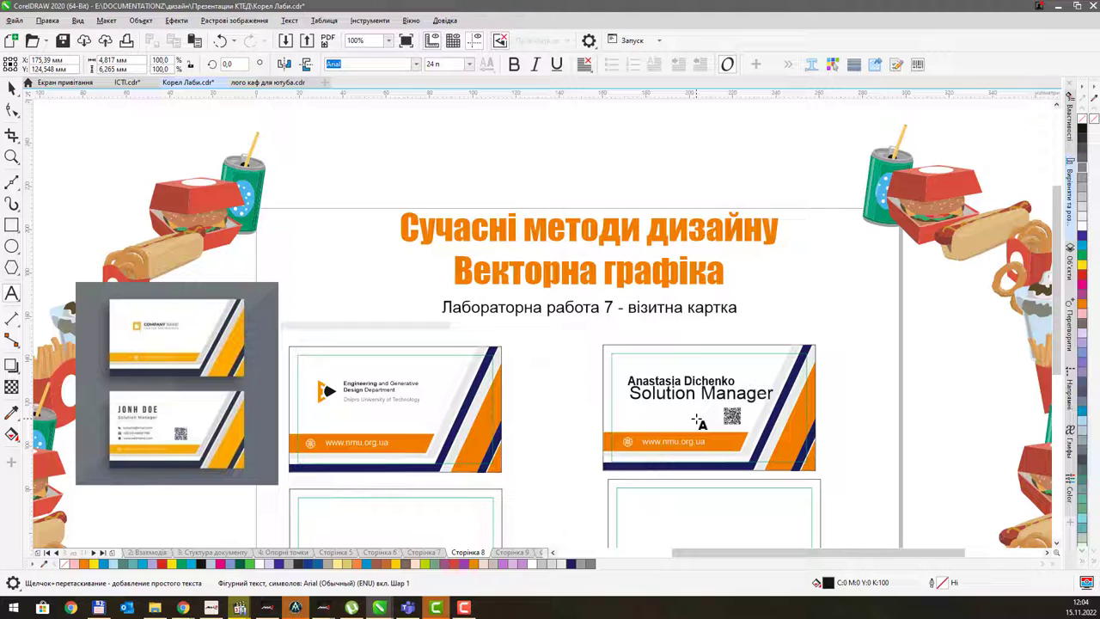
click(12, 87)
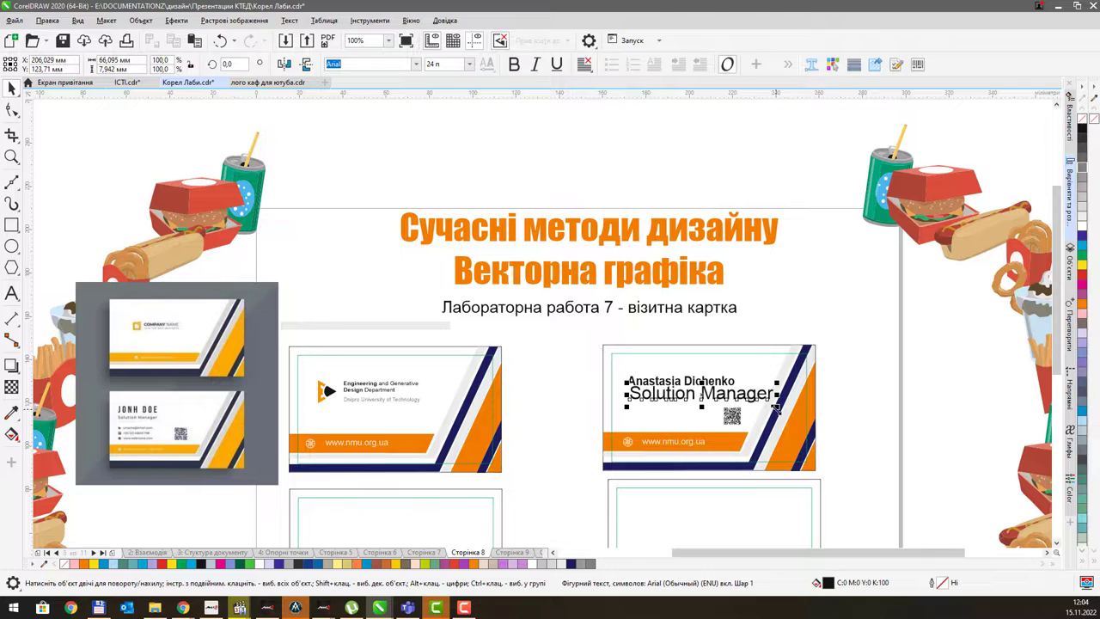
drag(775, 406, 655, 417)
scroll(688, 378, up, 2)
scroll(690, 388, down, 3)
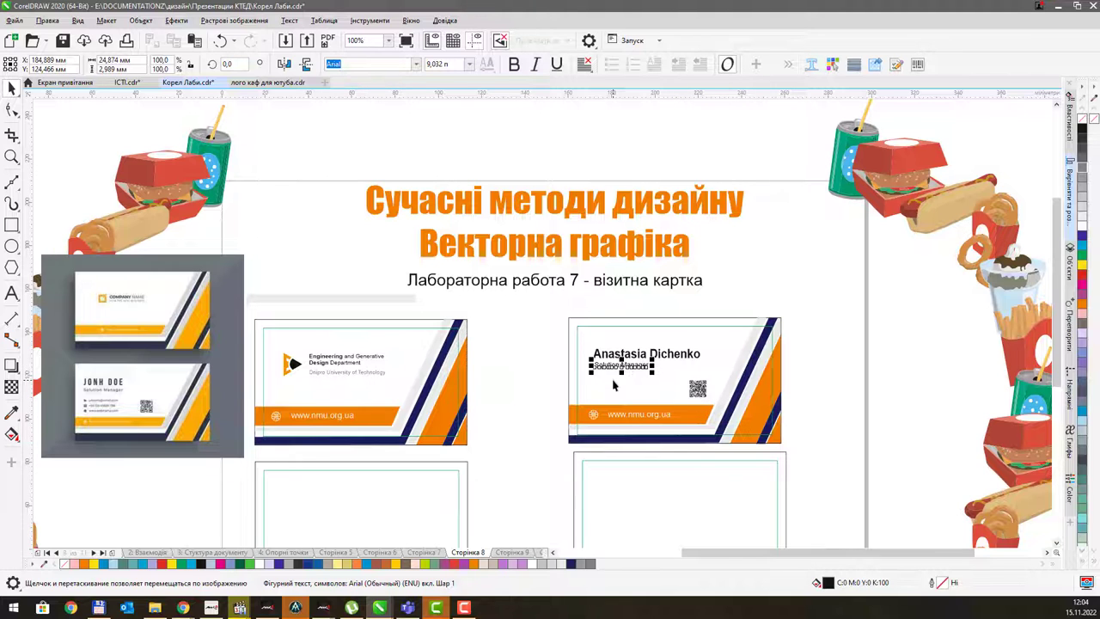
key(Escape)
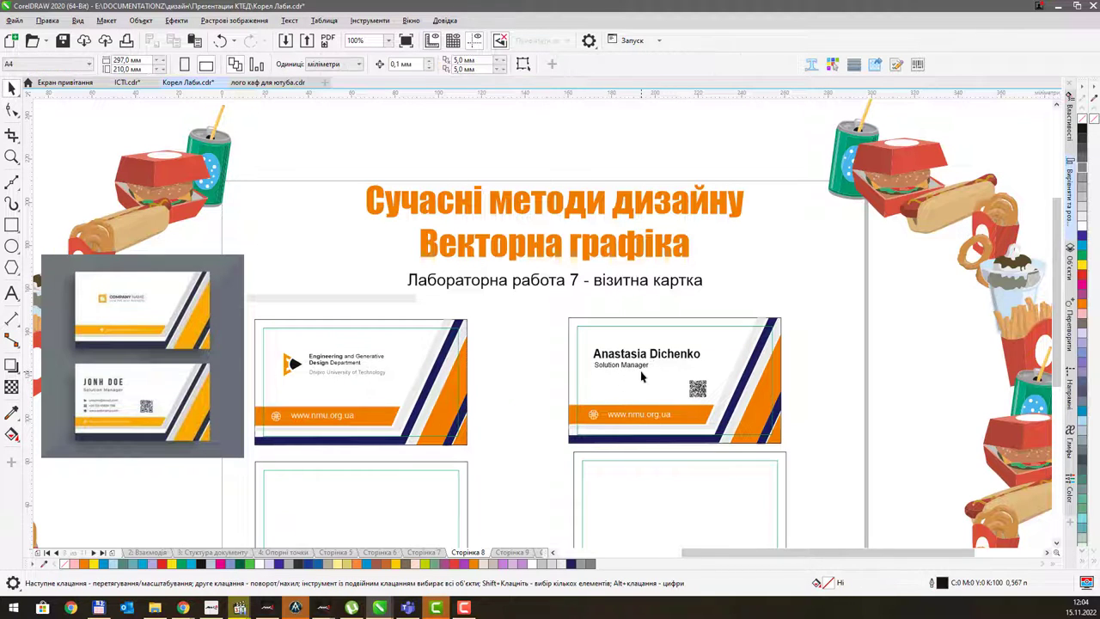
drag(638, 369, 636, 369)
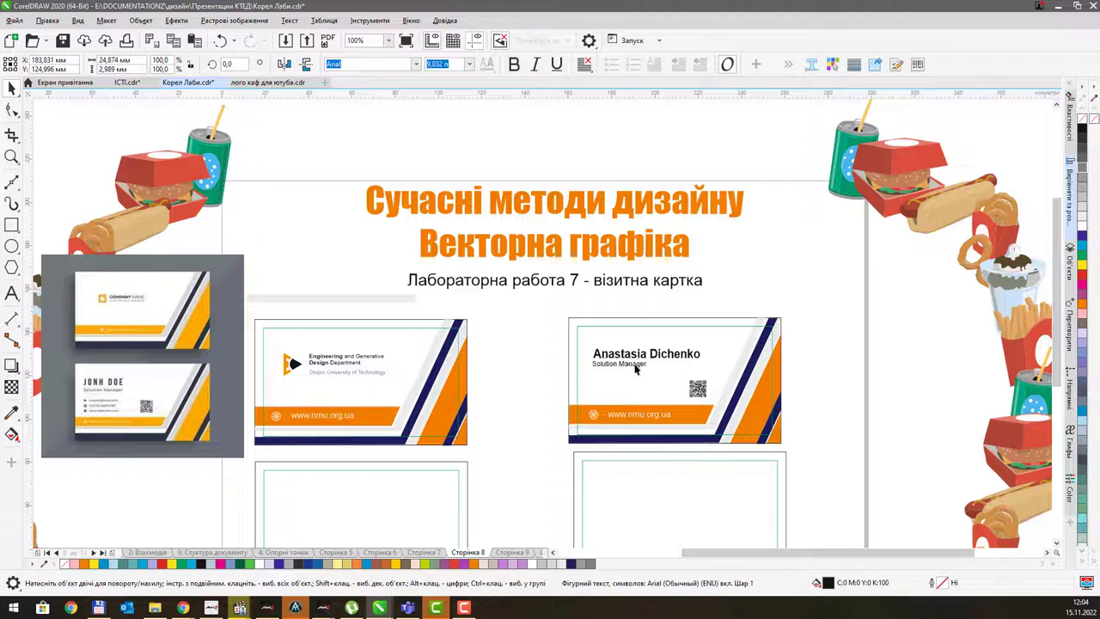
key(Escape)
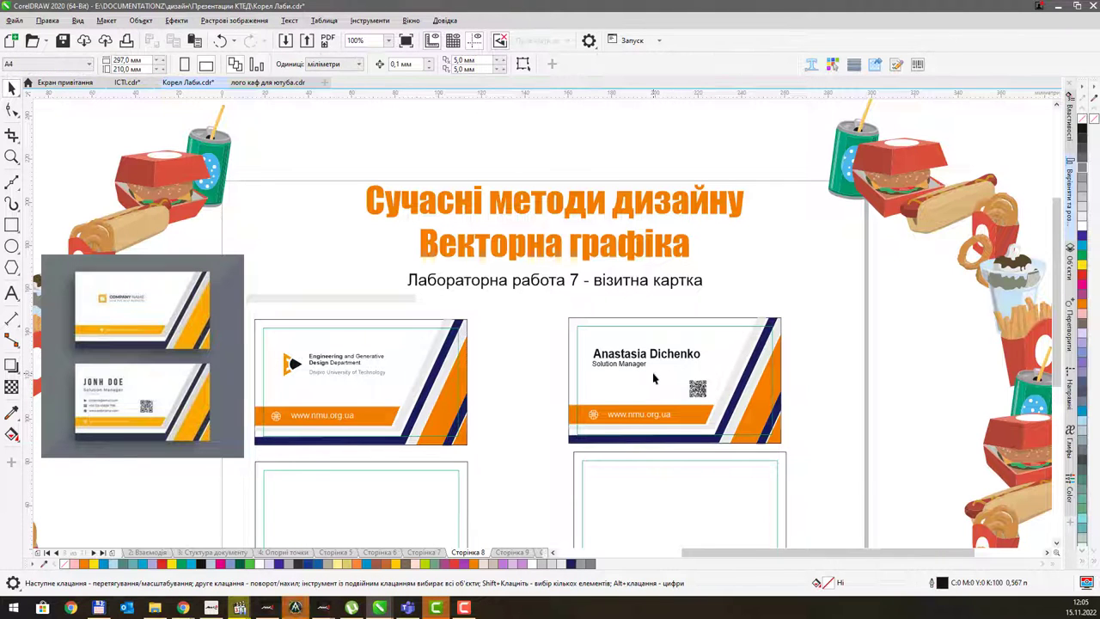
click(628, 366)
drag(640, 366, 634, 359)
click(504, 352)
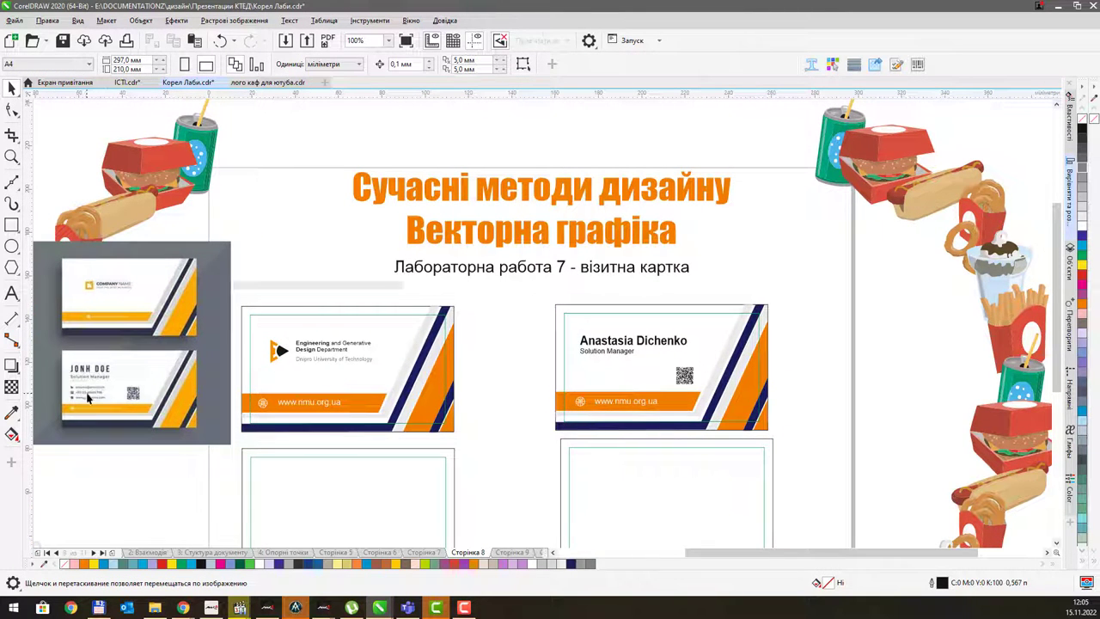
Compare with the reference card, then type an 'adress' line below the job title
scroll(83, 392, up, 2)
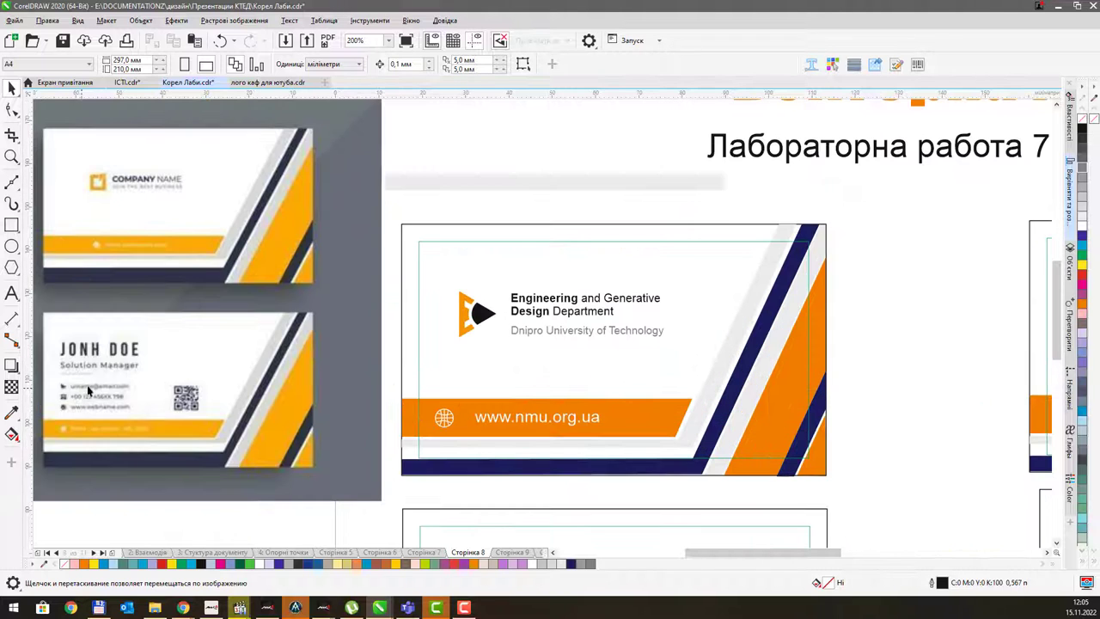
drag(137, 376, 160, 379)
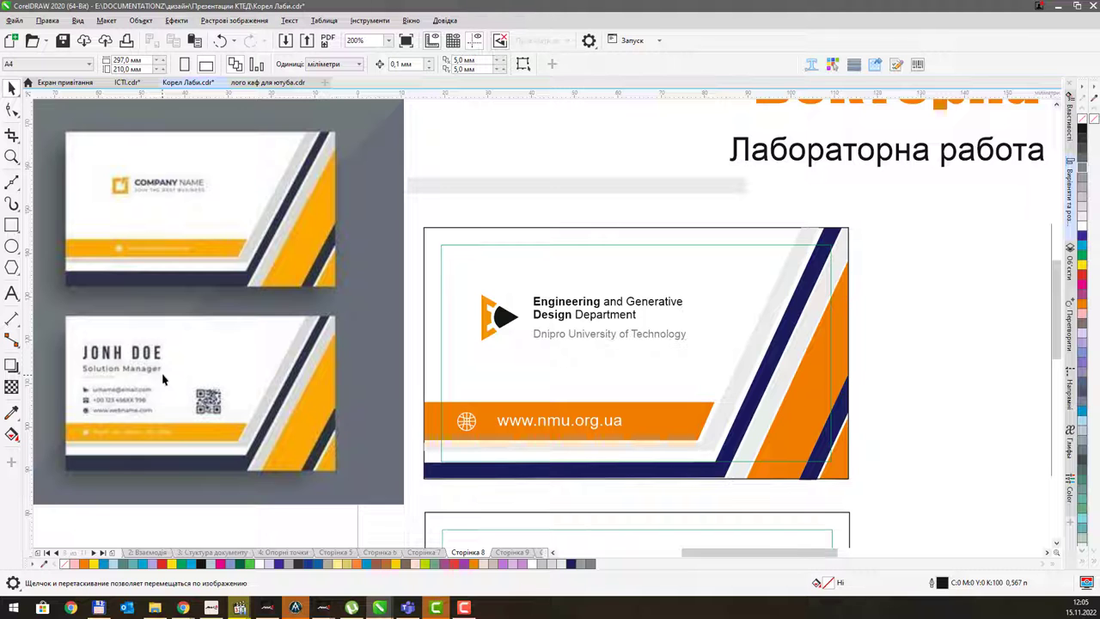
scroll(560, 364, down, 2)
drag(812, 359, 563, 406)
click(11, 293)
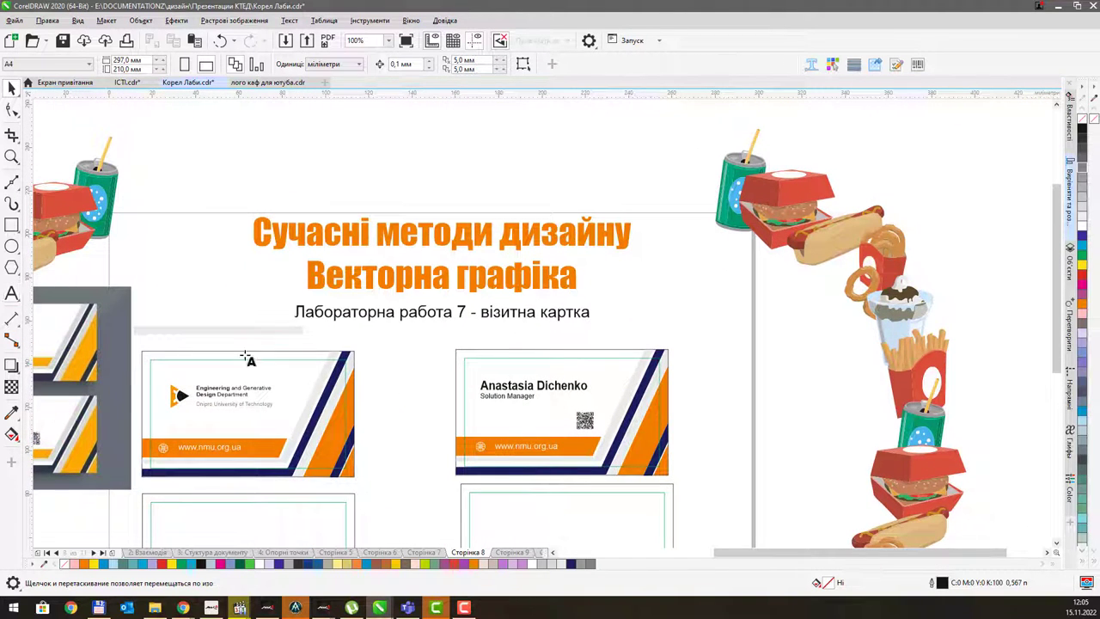
scroll(515, 418, up, 2)
click(471, 405)
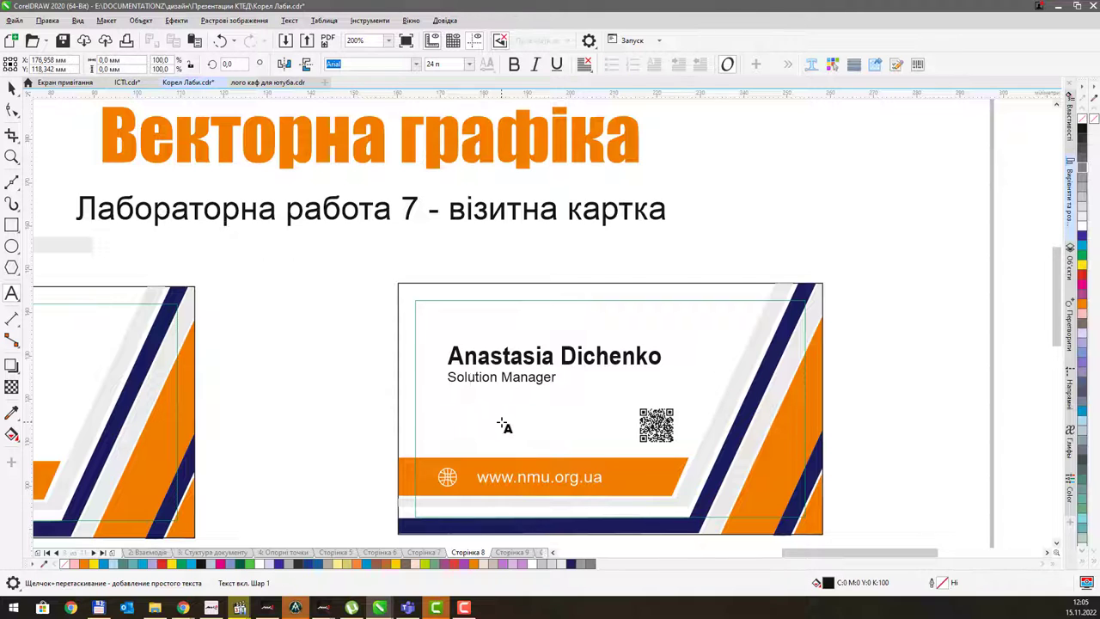
text(adress)
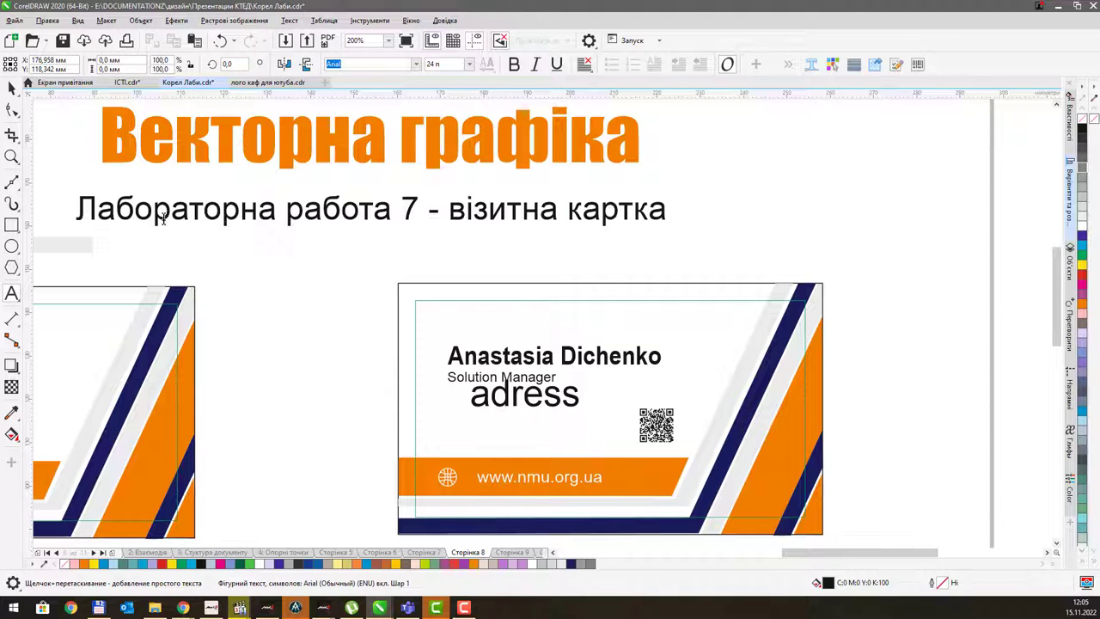
click(11, 87)
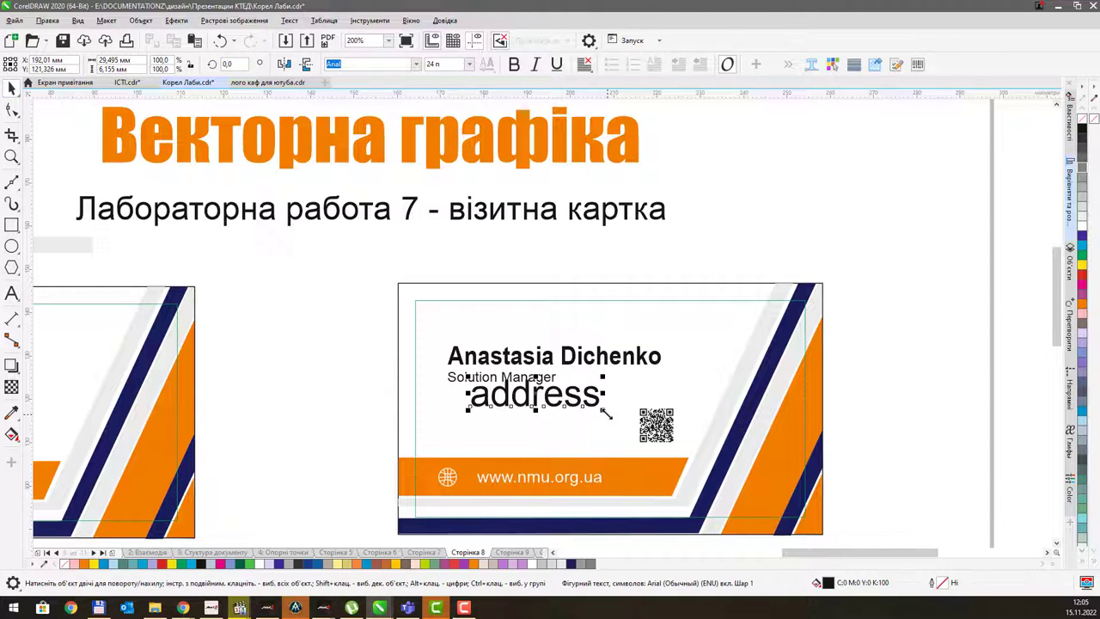